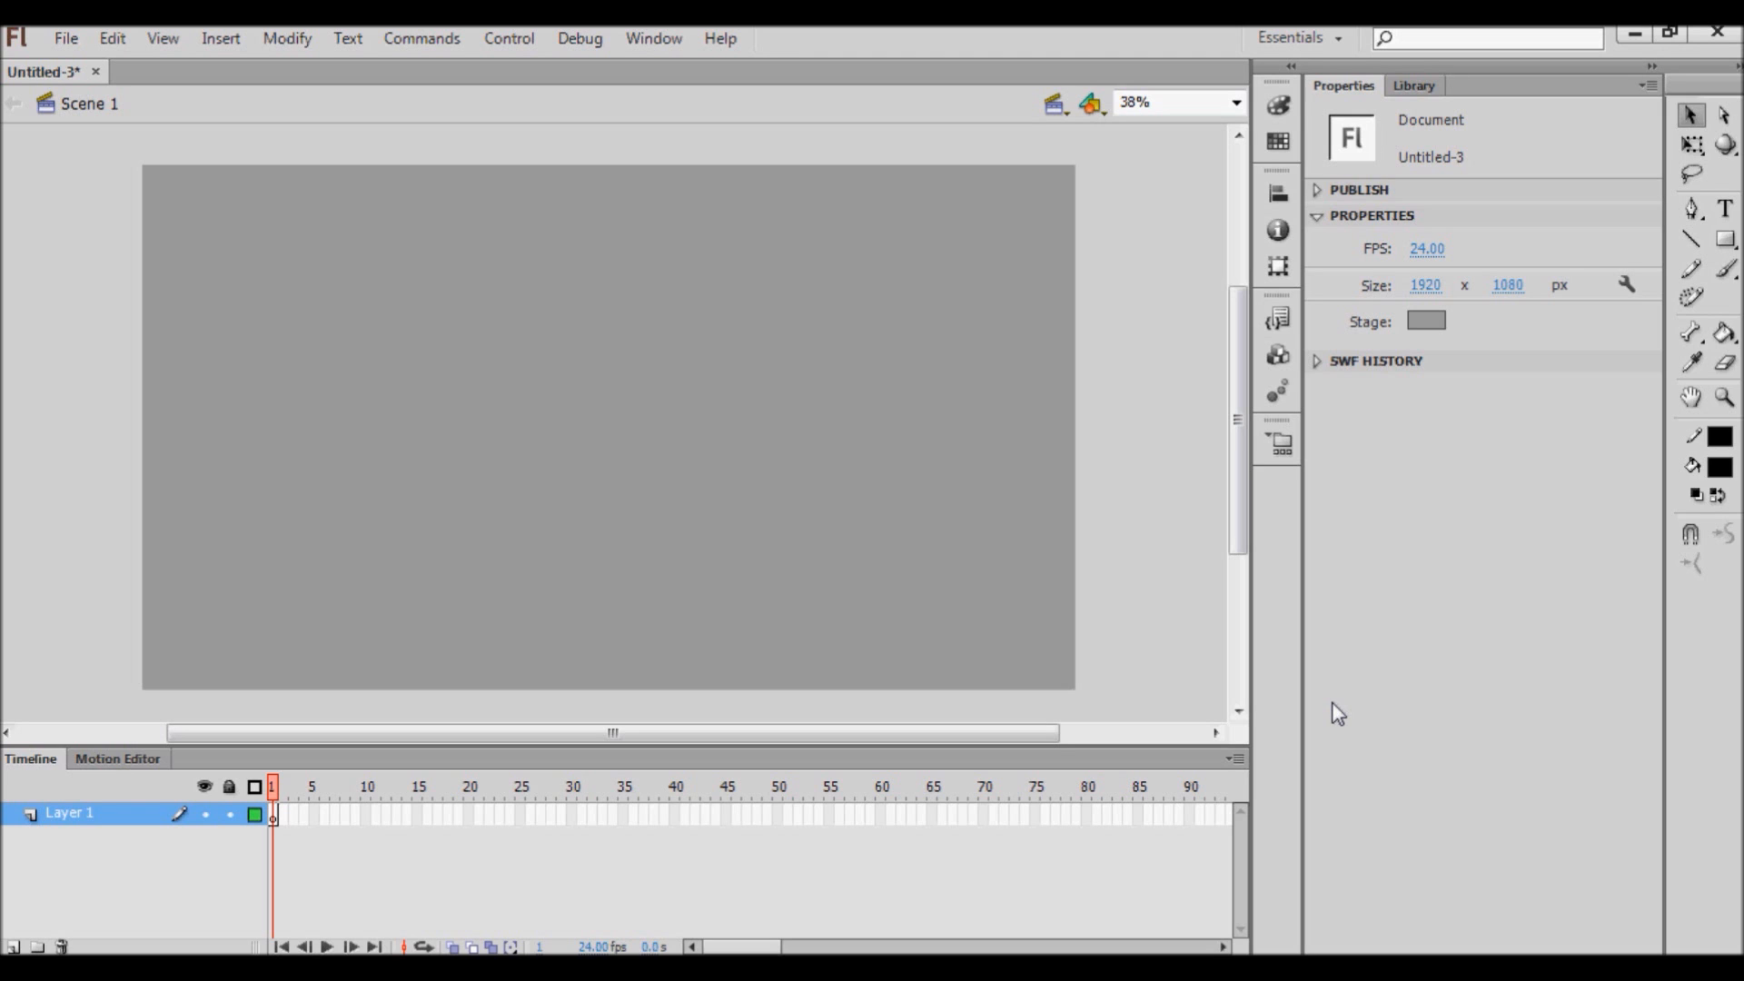
Switch the workspace layout from Essentials to Animator and re-centre the stage in the view.
left_click(661, 39)
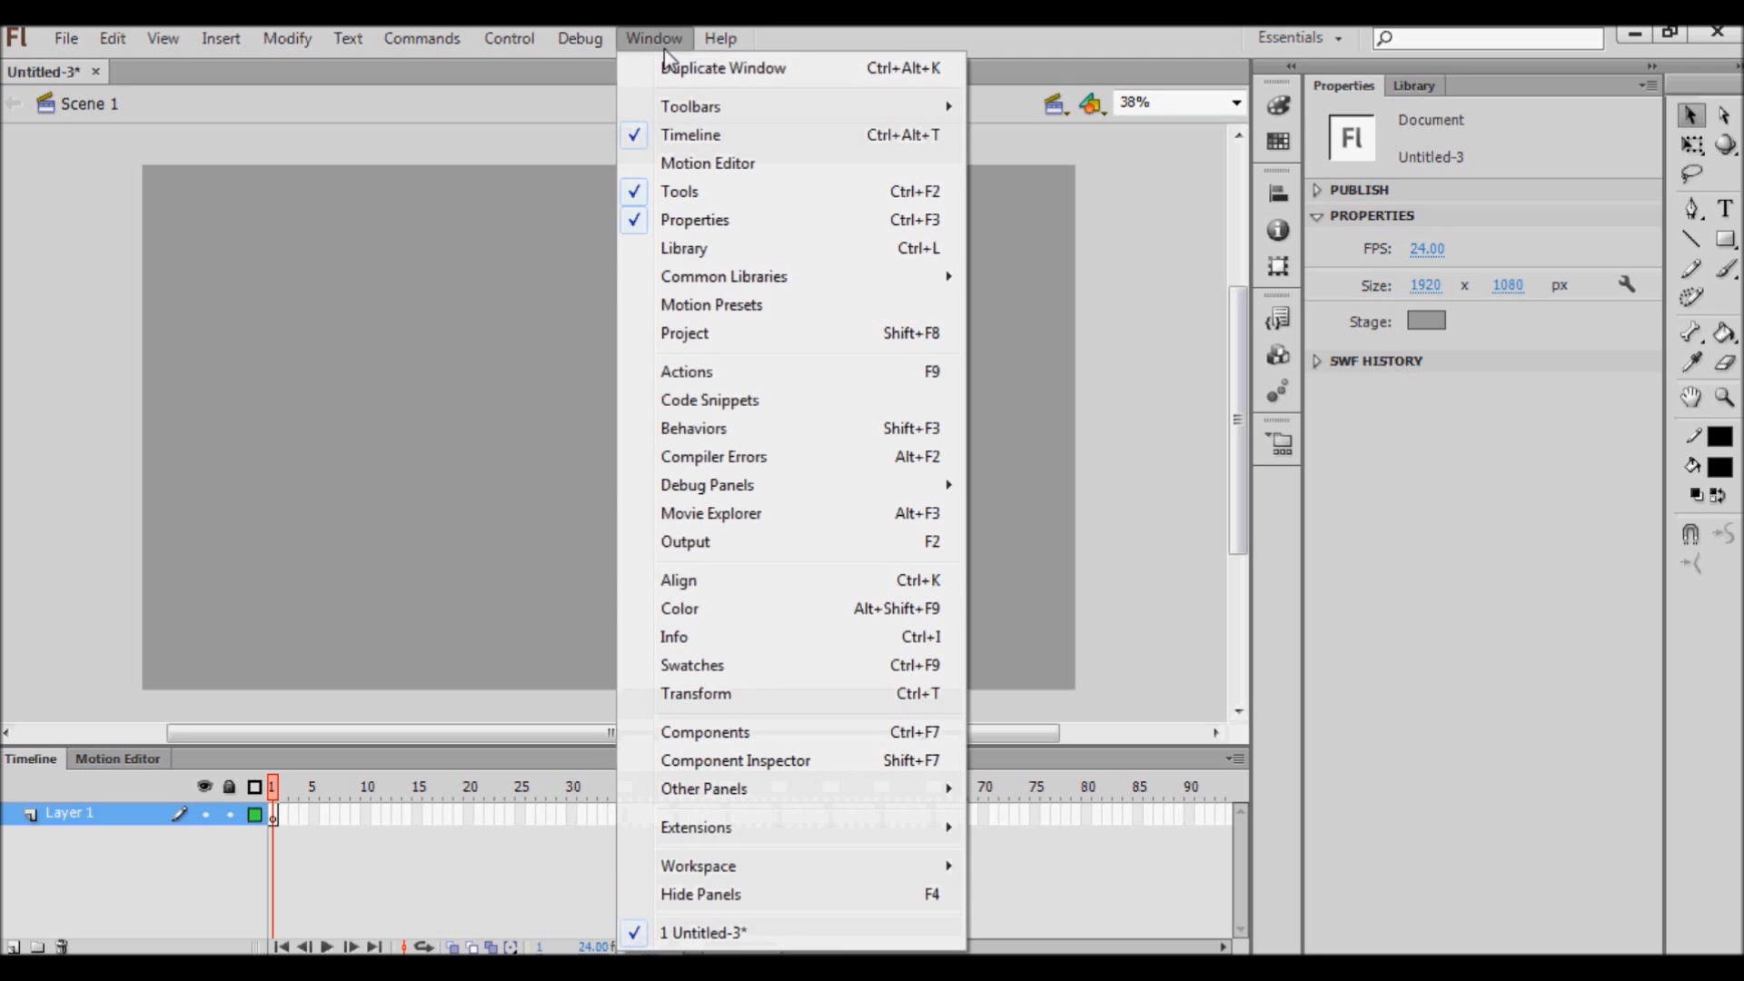
mouse_move(723, 870)
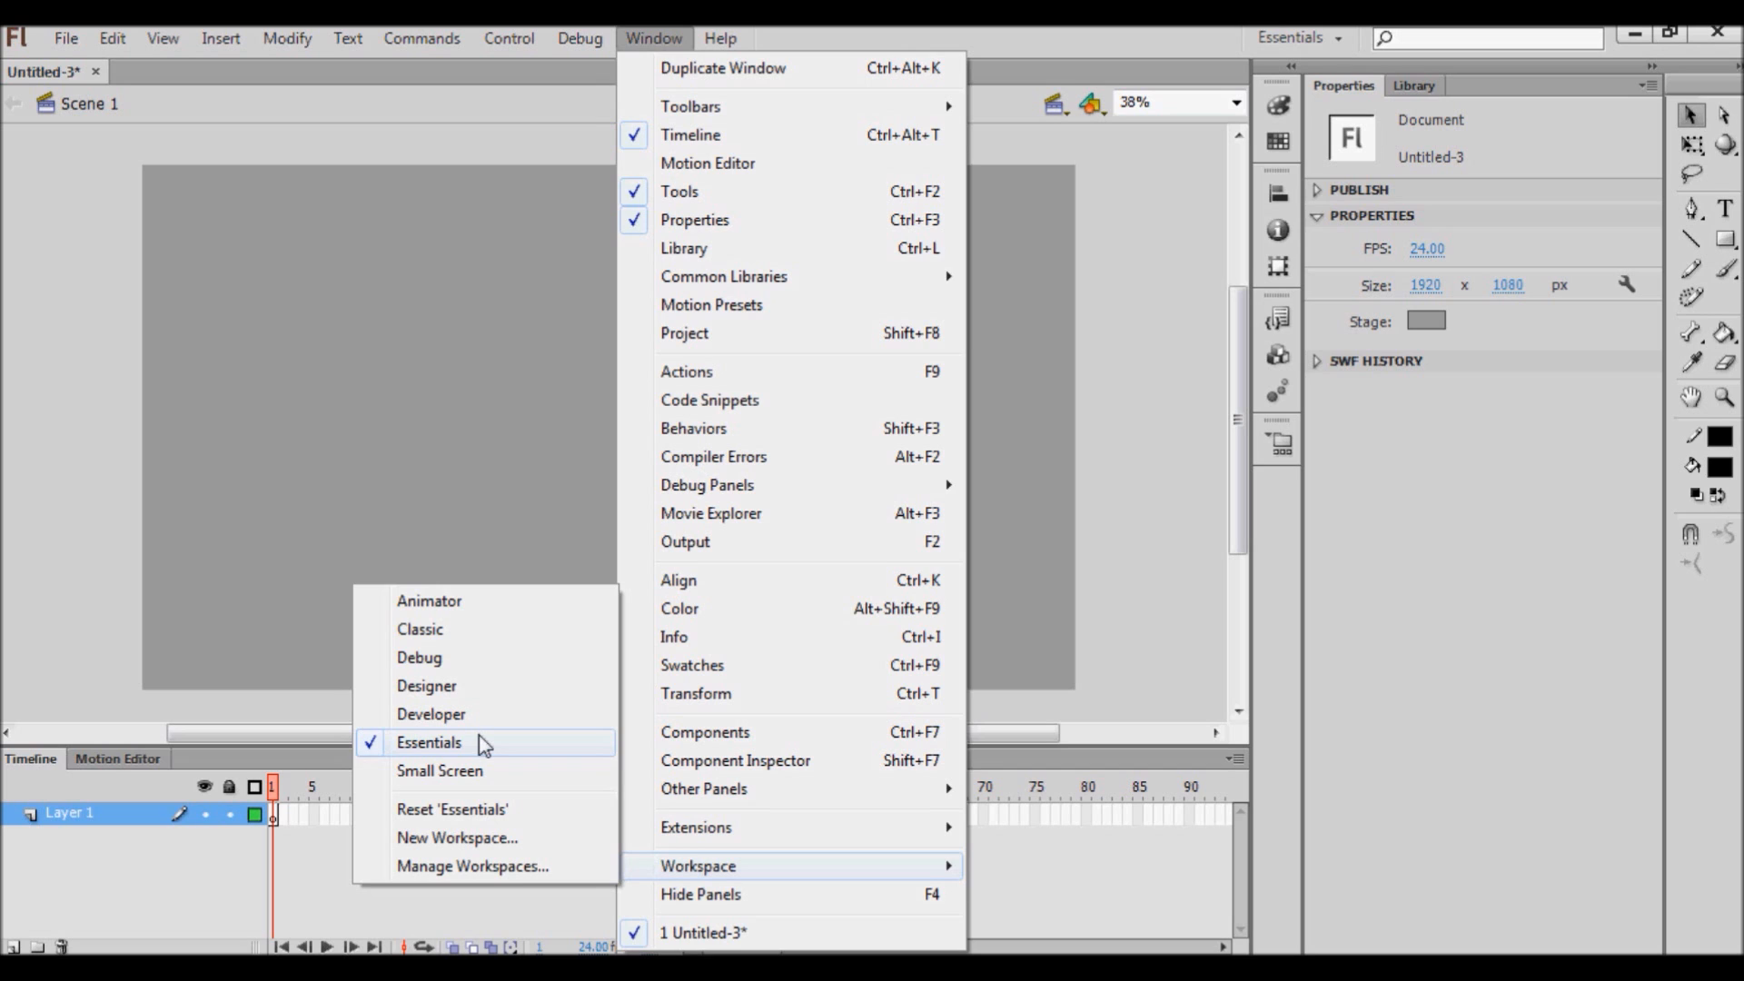
left_click(476, 602)
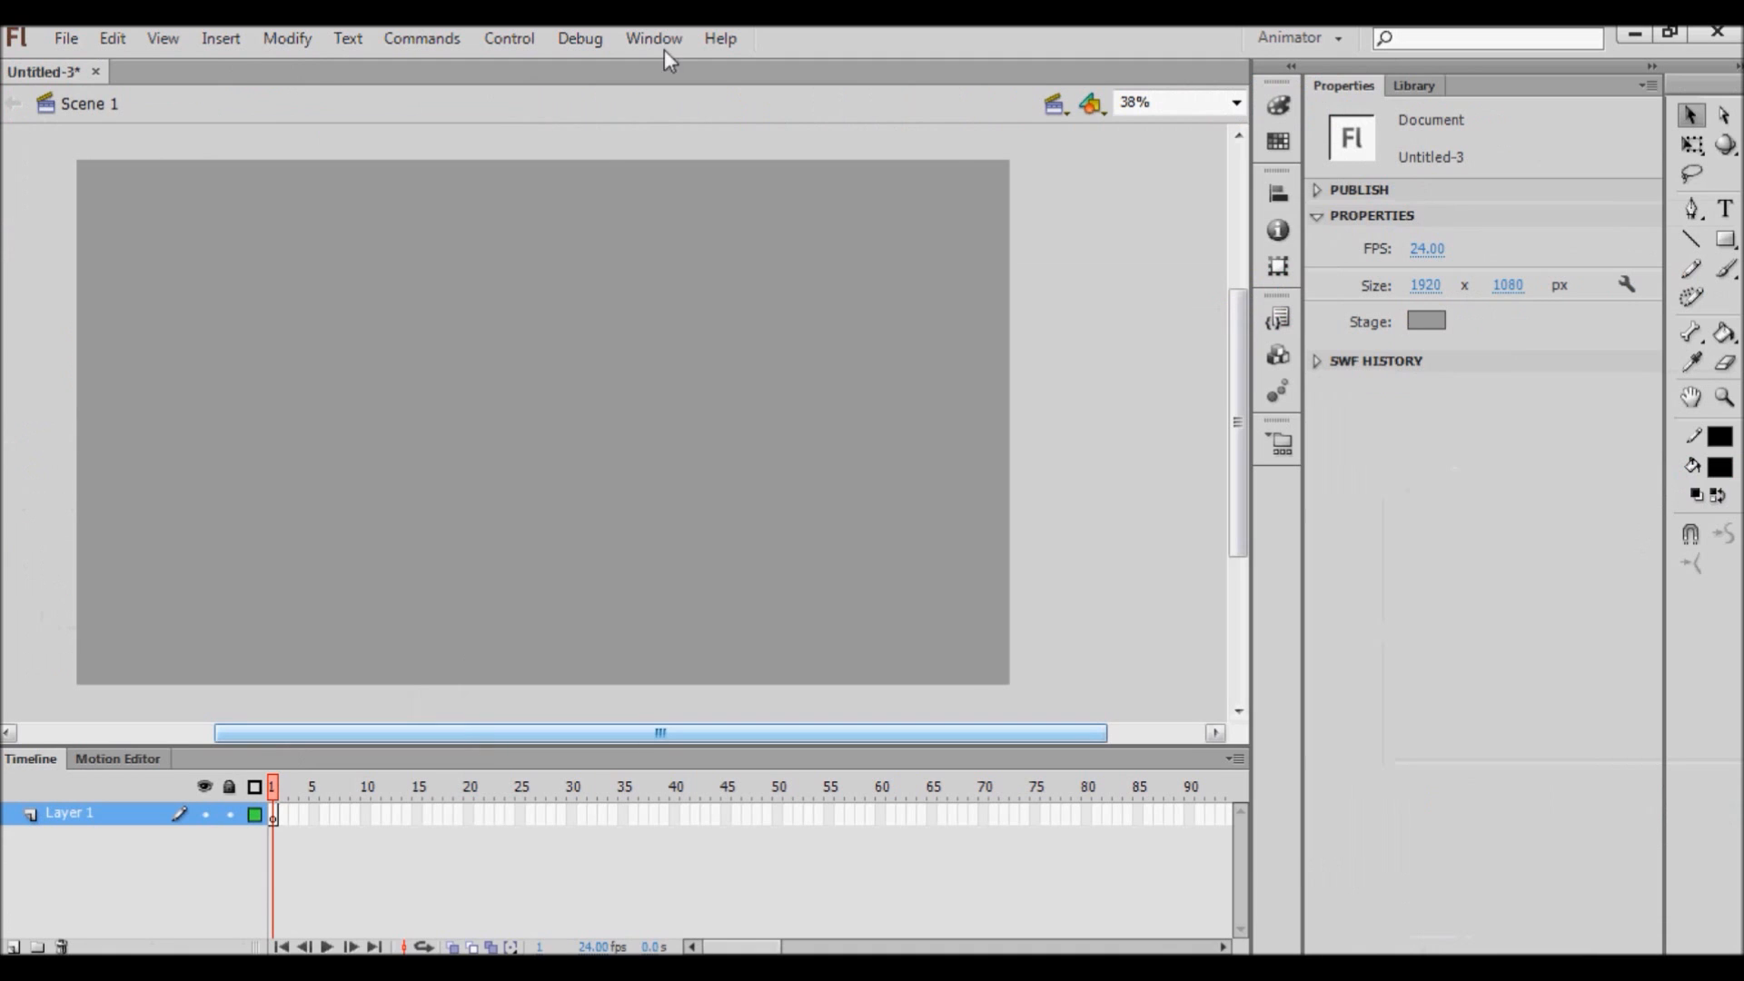
left_click(657, 42)
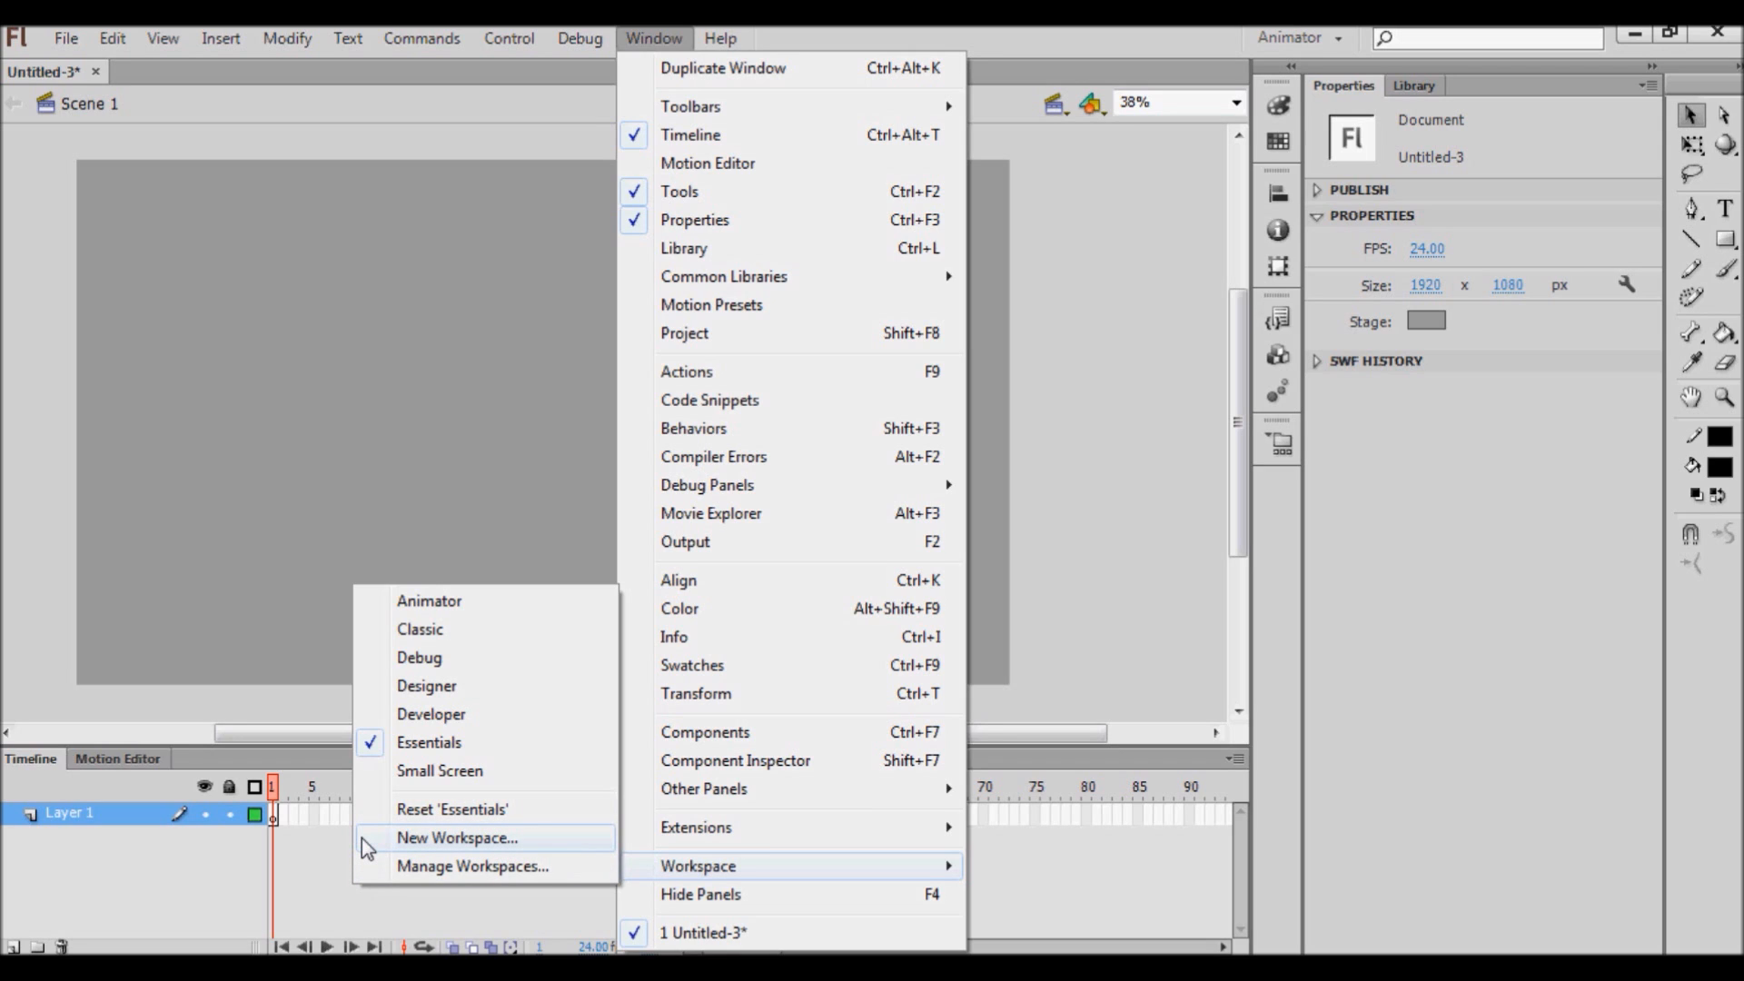
left_click(1153, 367)
key("space")
left_click_drag(933, 490, 1006, 483)
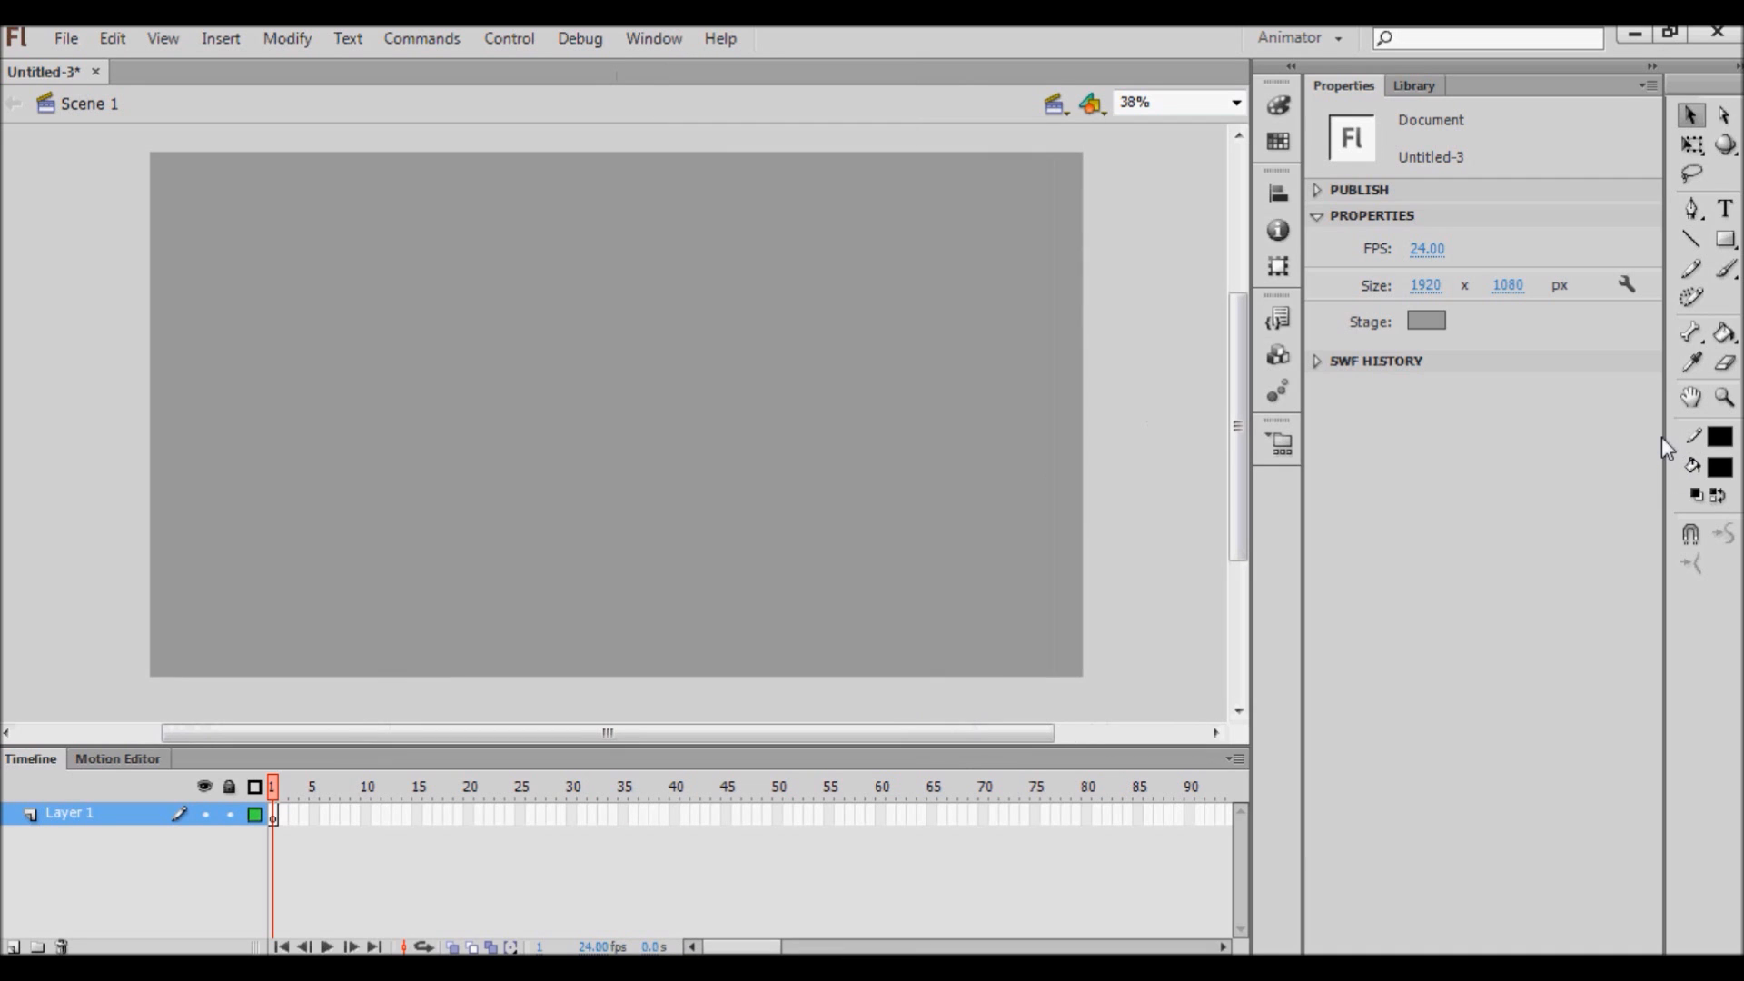
Select the Brush tool and resize the tools panel to a two-column layout.
mouse_move(1676, 470)
left_mouse_down()
mouse_move(1724, 484)
mouse_move(1723, 848)
mouse_move(1697, 458)
mouse_move(1715, 459)
mouse_move(1726, 418)
left_mouse_up()
left_click(1726, 417)
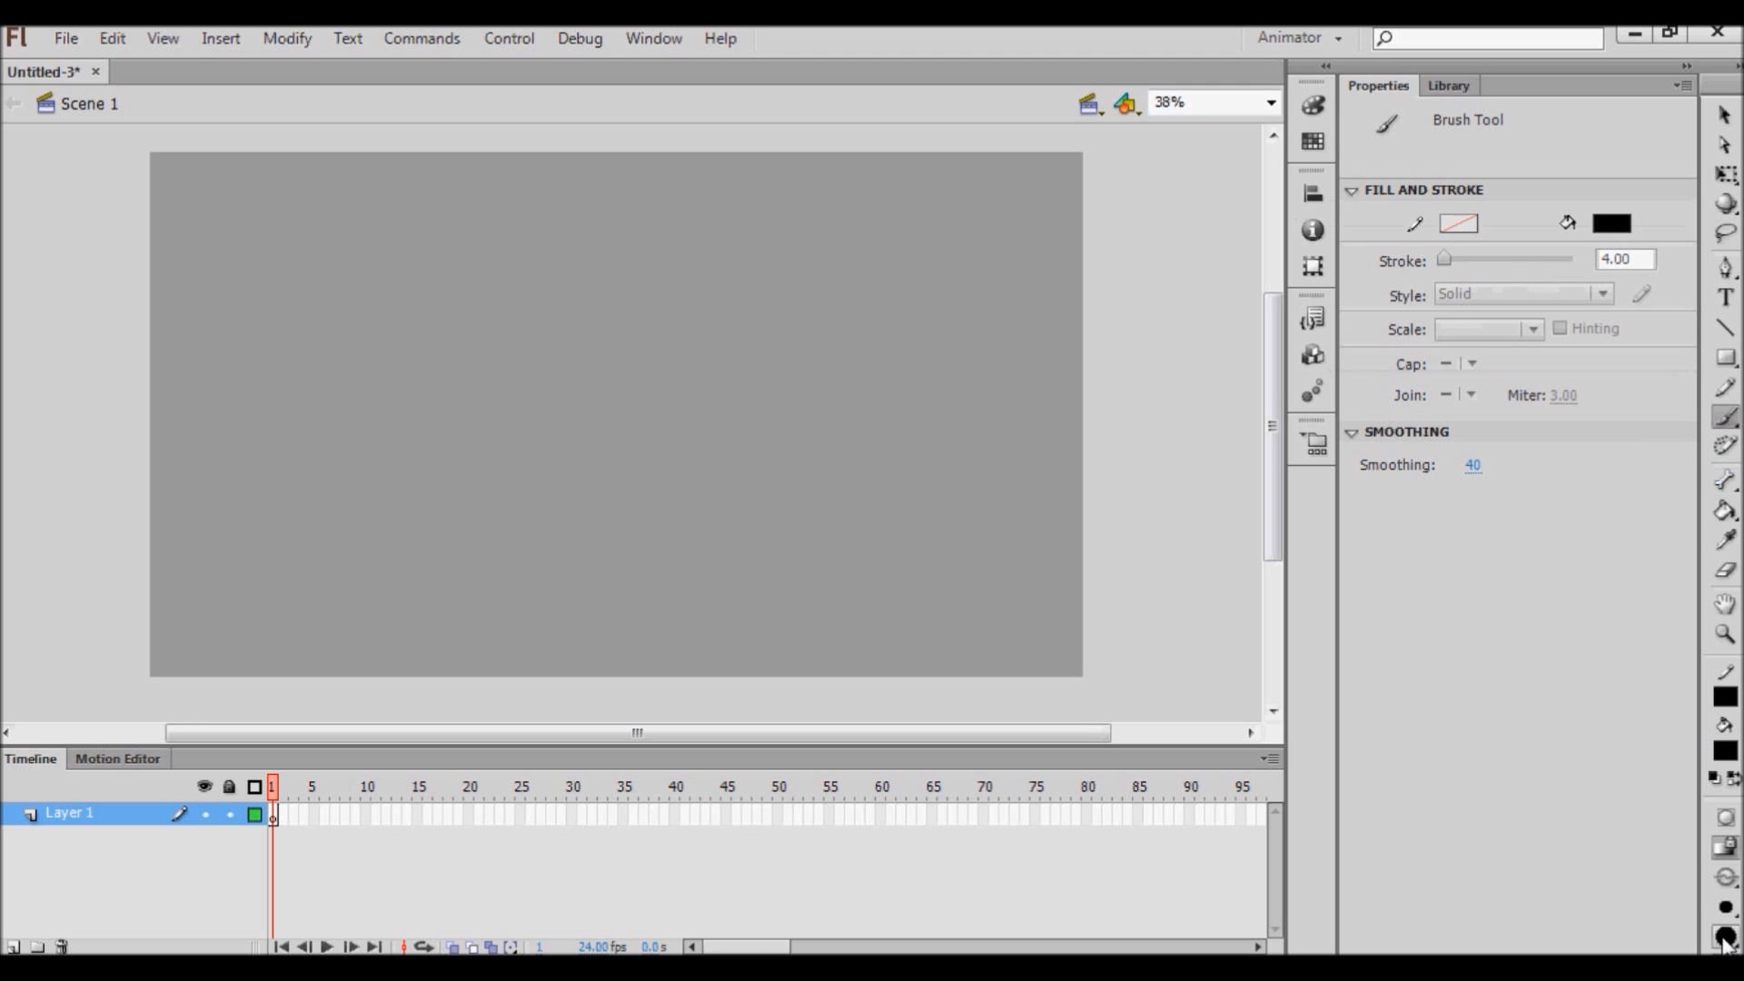
mouse_move(1701, 427)
left_mouse_down()
mouse_move(1680, 429)
mouse_move(1690, 414)
left_mouse_up()
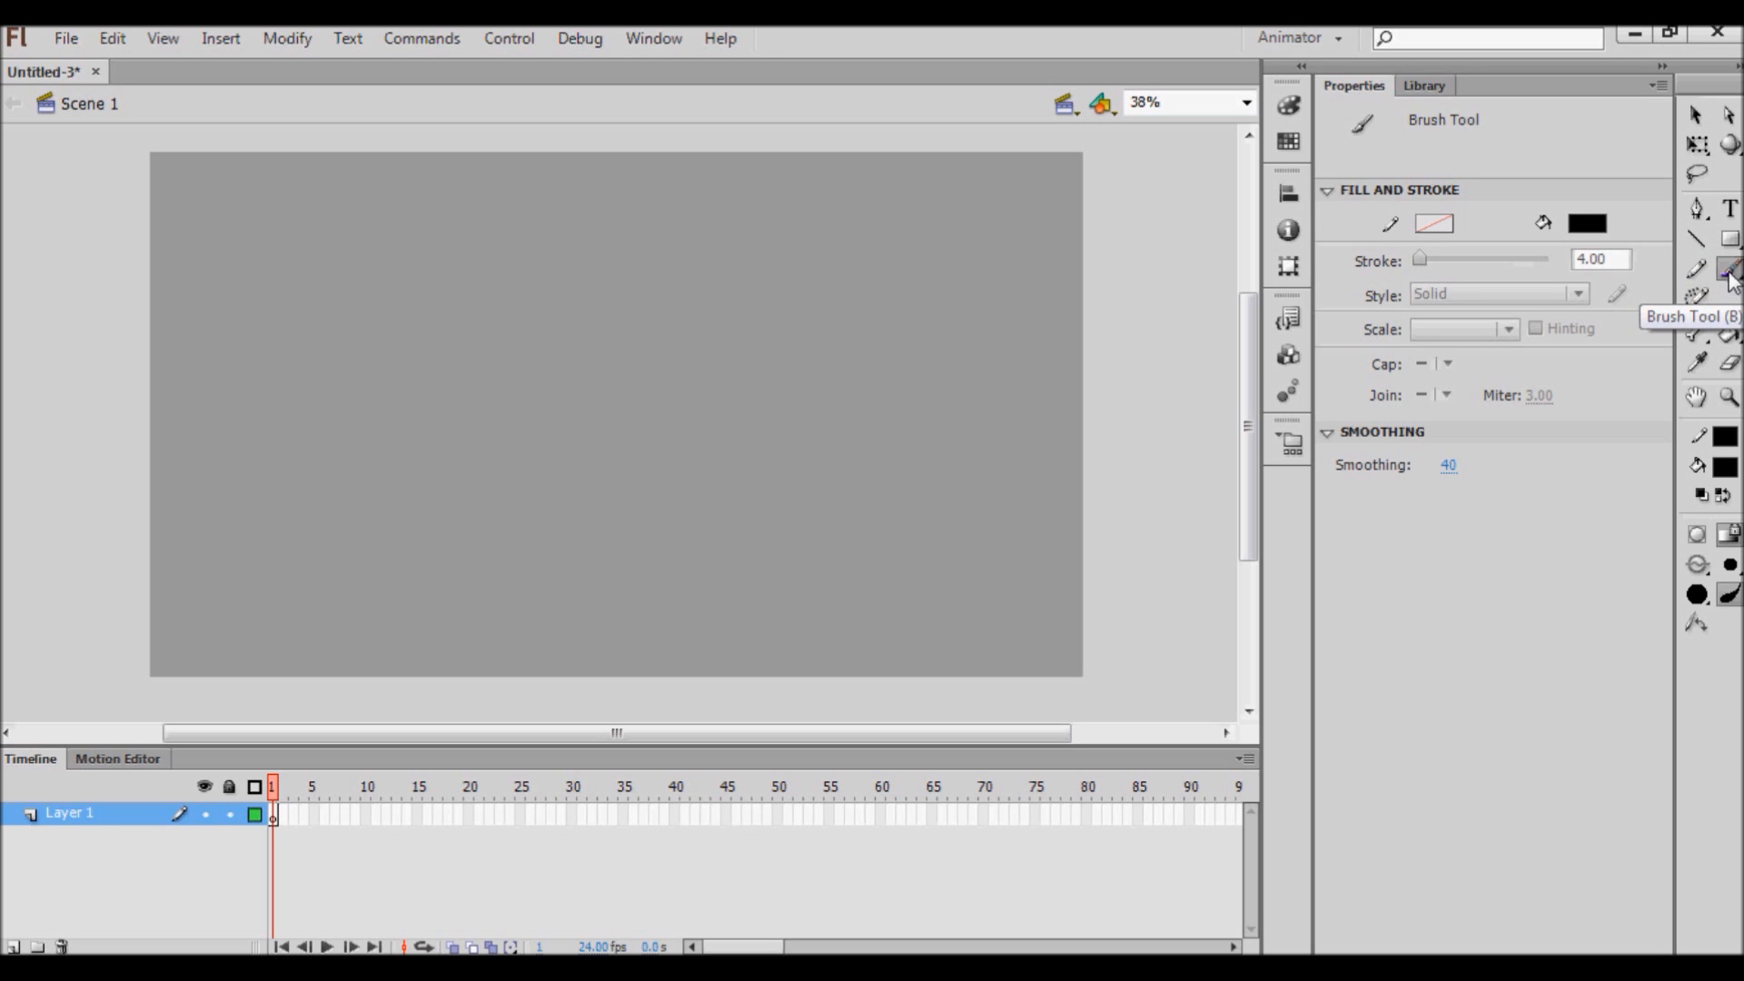
Brush one long looping test scribble across the stage, and delete everything drawn.
mouse_move(443, 278)
left_mouse_down()
mouse_move(374, 350)
mouse_move(479, 381)
mouse_move(864, 300)
mouse_move(705, 409)
mouse_move(600, 370)
mouse_move(499, 362)
mouse_move(433, 647)
mouse_move(509, 586)
left_mouse_up()
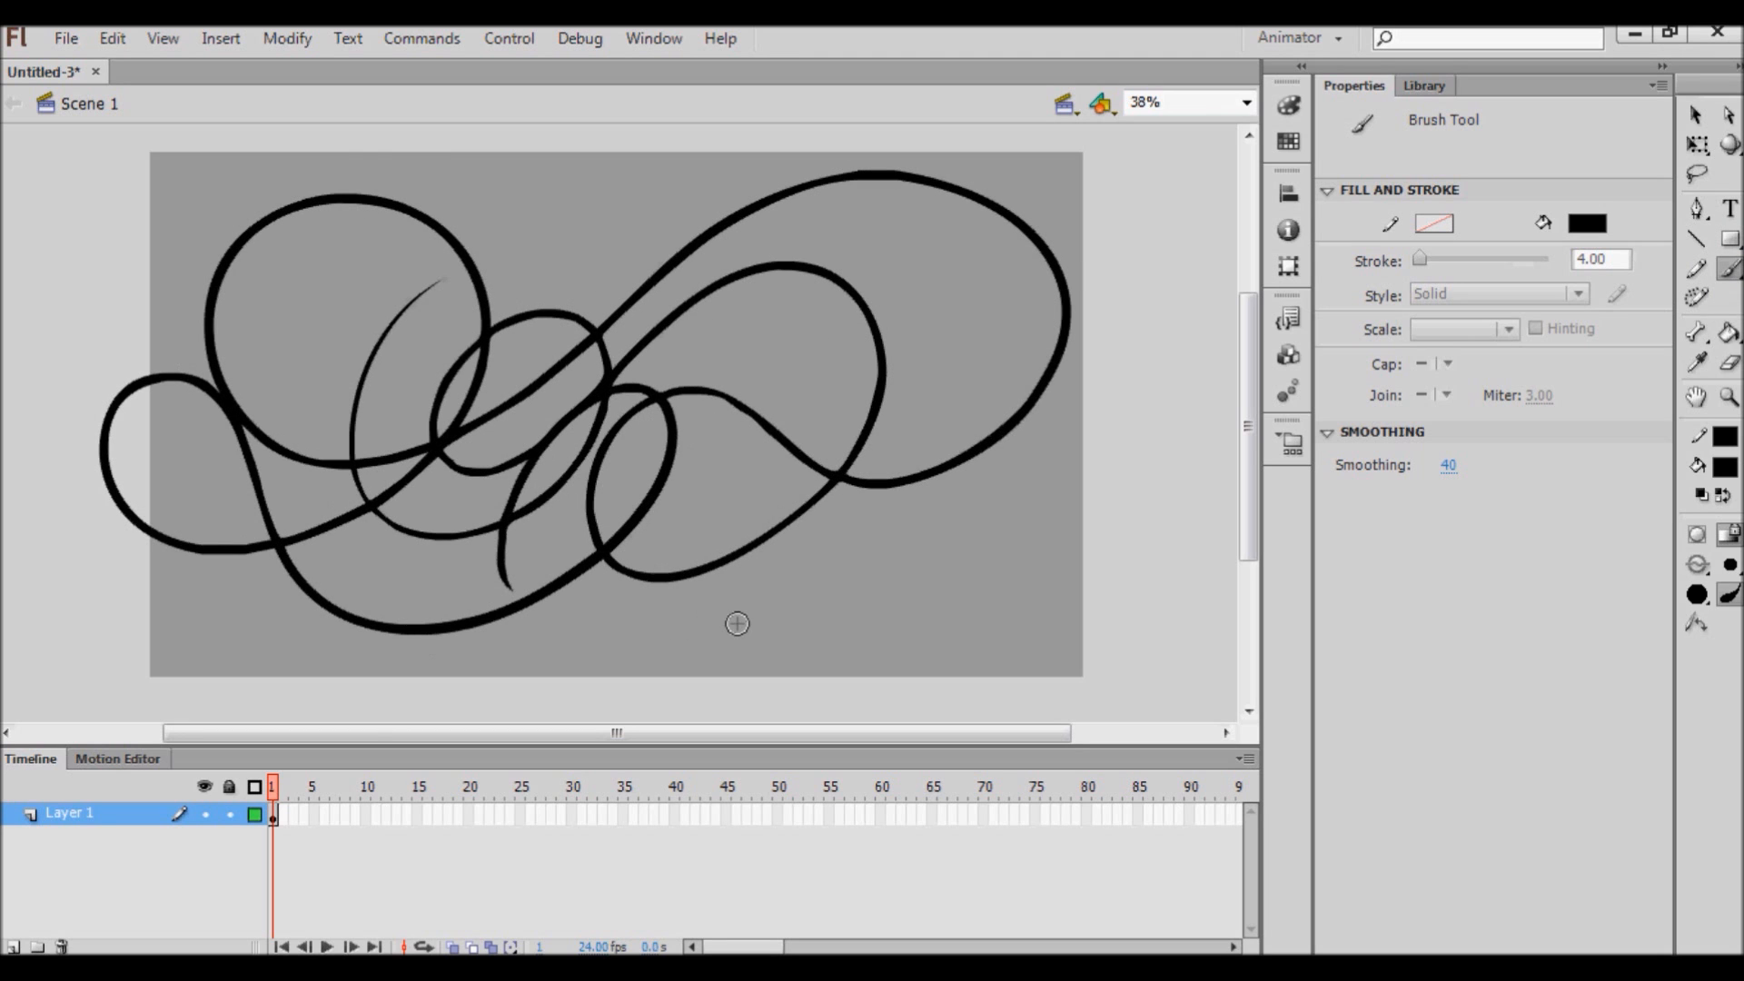
key("ctrl+a")
key("Delete")
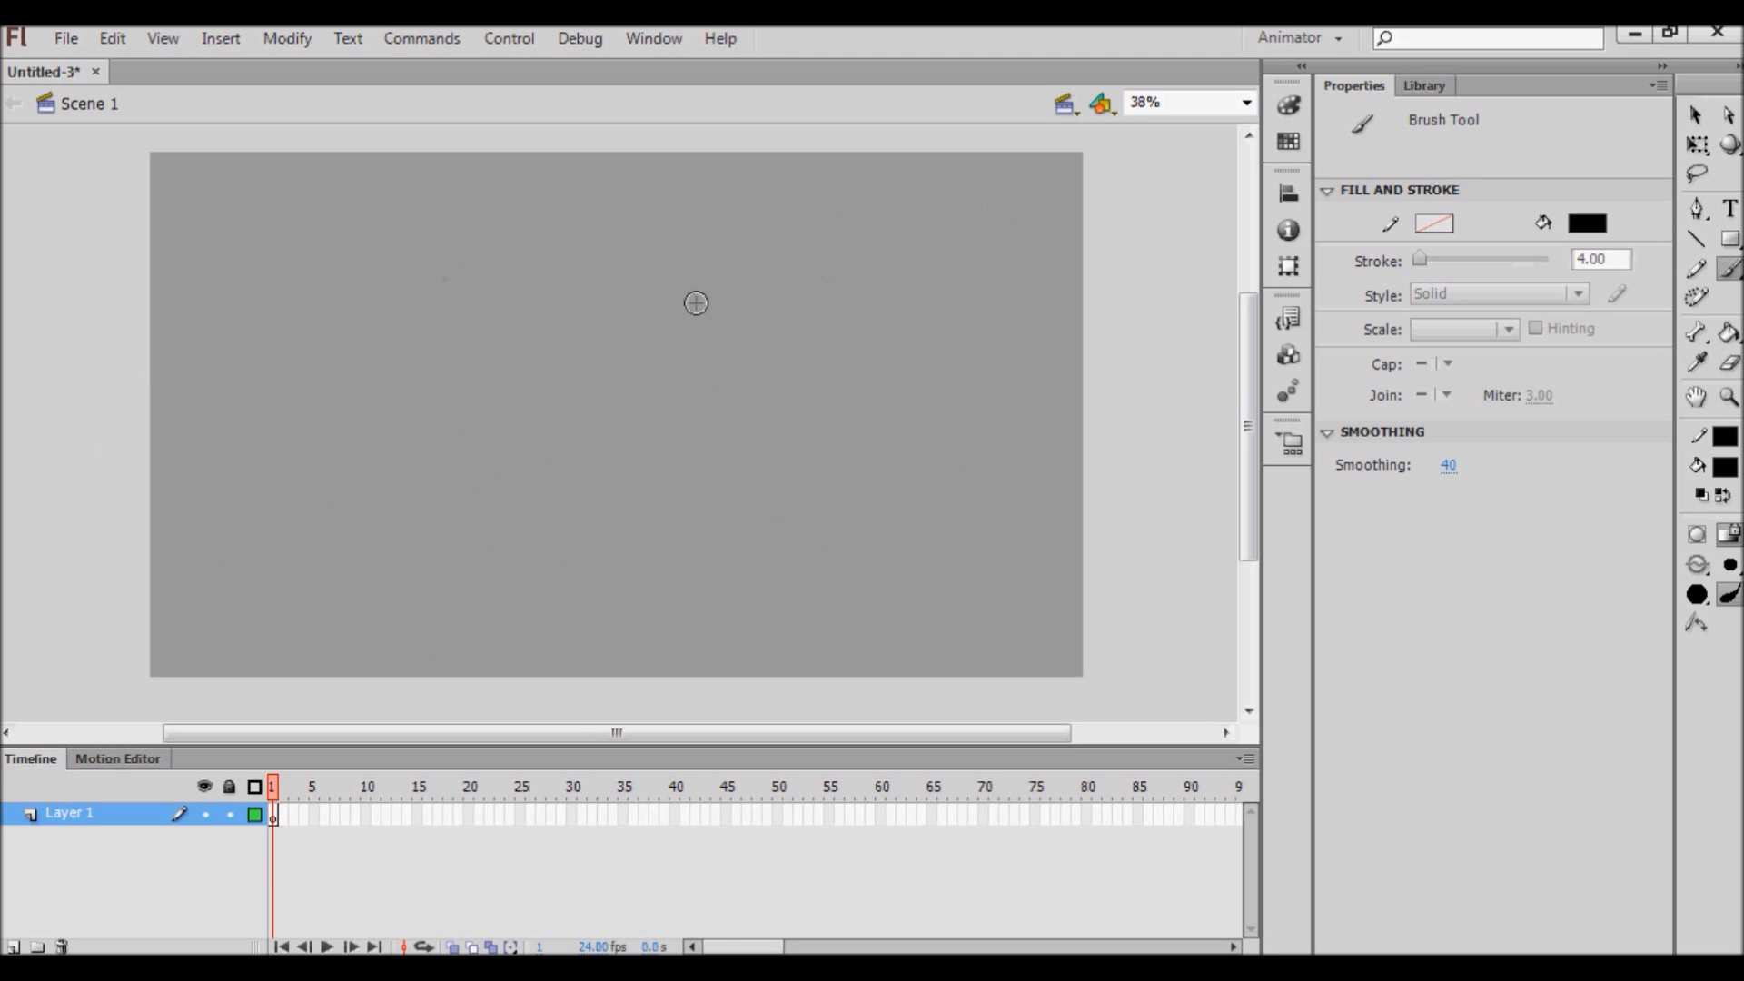
Sketch an oval head with crossing vertical and horizontal guide lines in the middle of the stage using the brush.
mouse_move(634, 222)
left_mouse_down()
mouse_move(752, 325)
mouse_move(600, 218)
mouse_move(650, 433)
left_mouse_up()
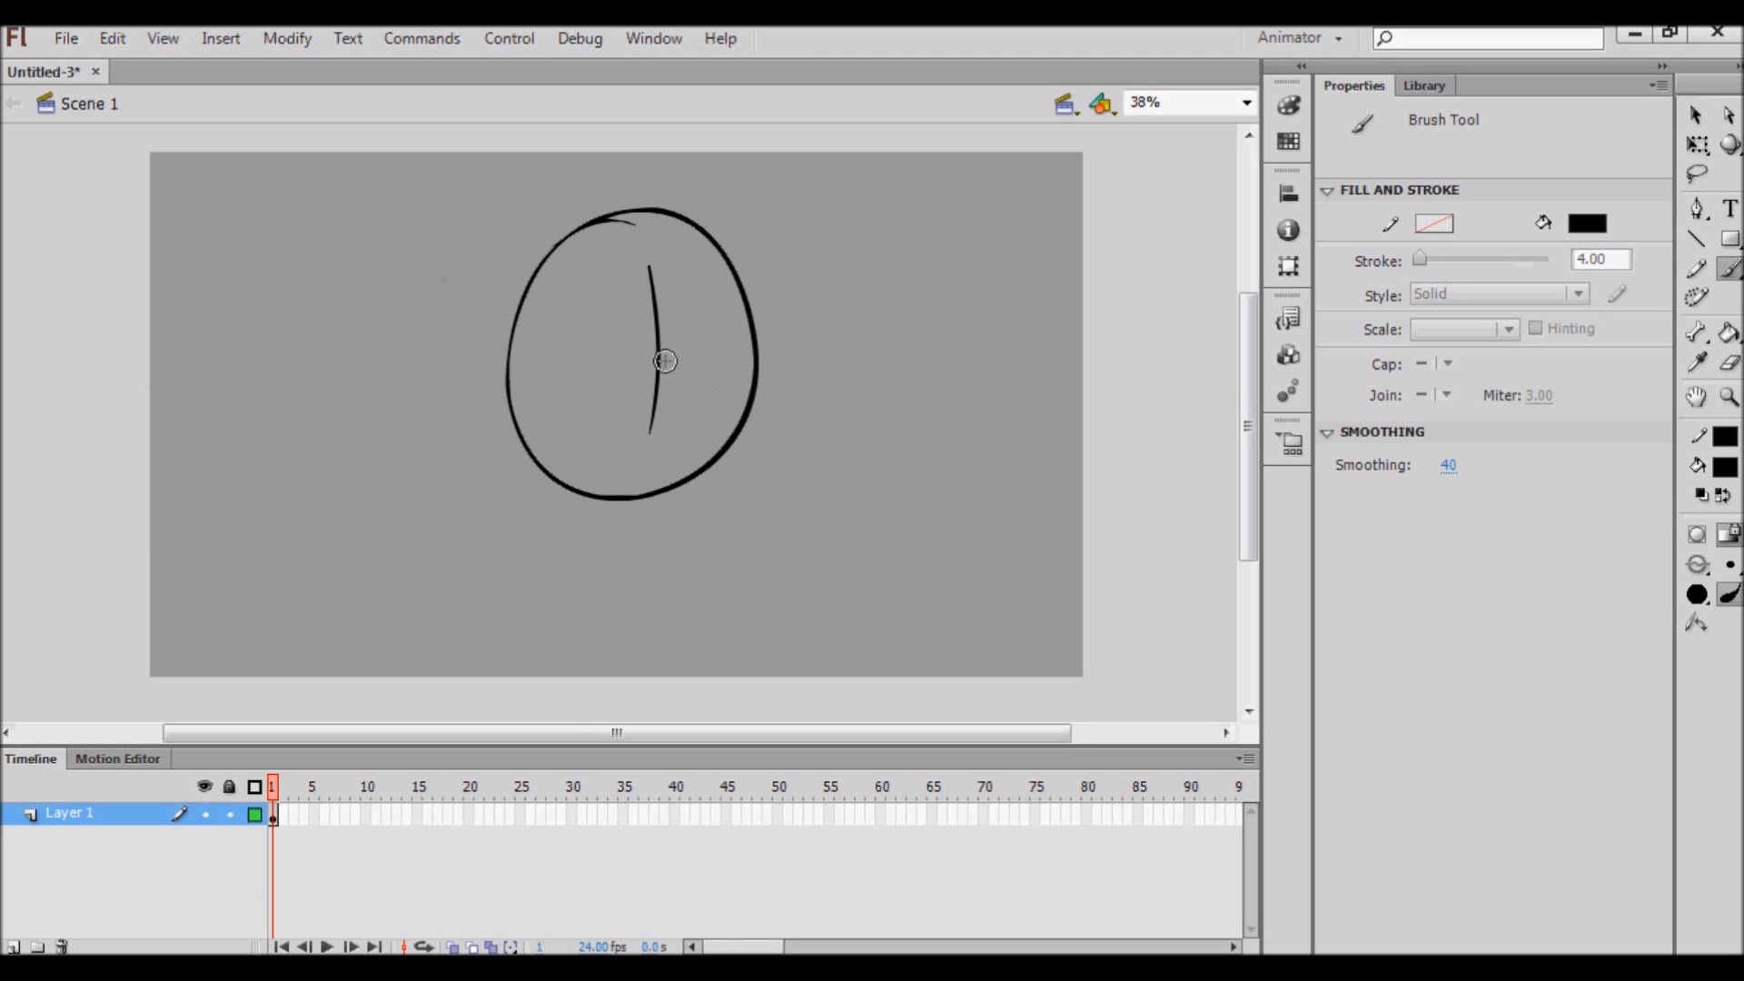
left_click_drag(579, 362, 674, 353)
key("ctrl+z")
left_click_drag(568, 363, 733, 357)
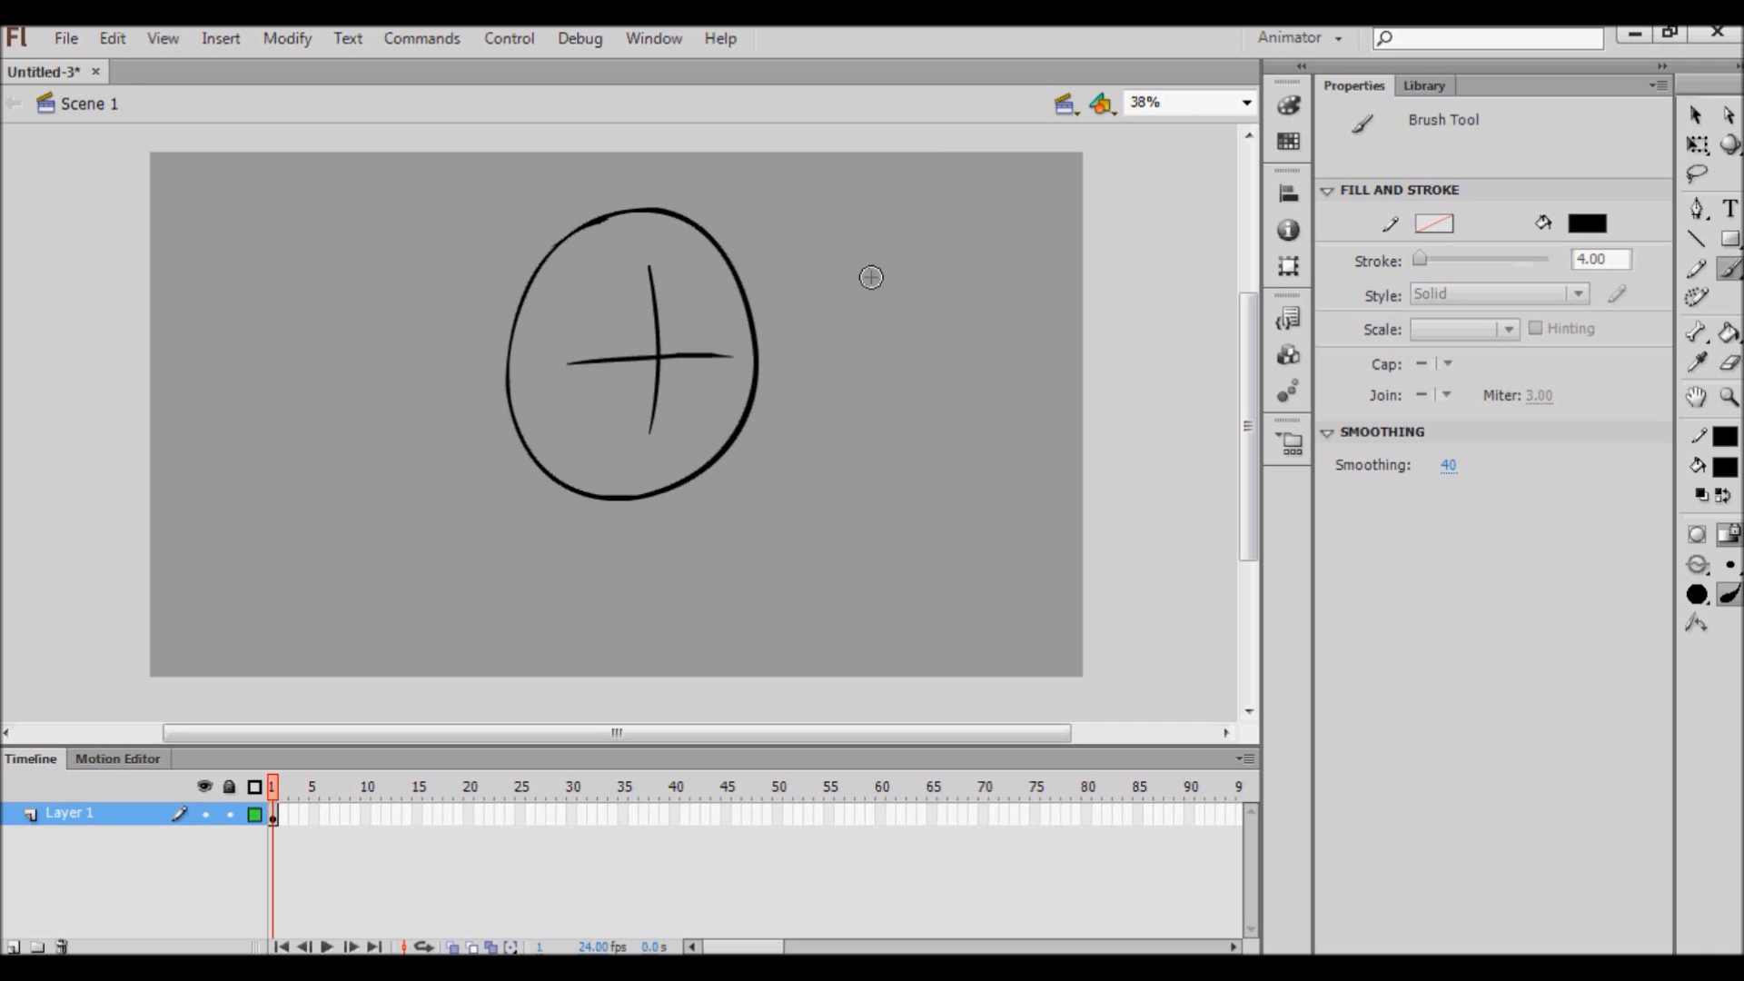
Brush a thin zigzag to the right of the oval head and a thick zigzag to its left.
mouse_move(883, 277)
left_mouse_down()
mouse_move(820, 447)
mouse_move(963, 404)
mouse_move(838, 570)
left_mouse_up()
left_click_drag(368, 213, 274, 363)
left_click_drag(271, 434, 440, 487)
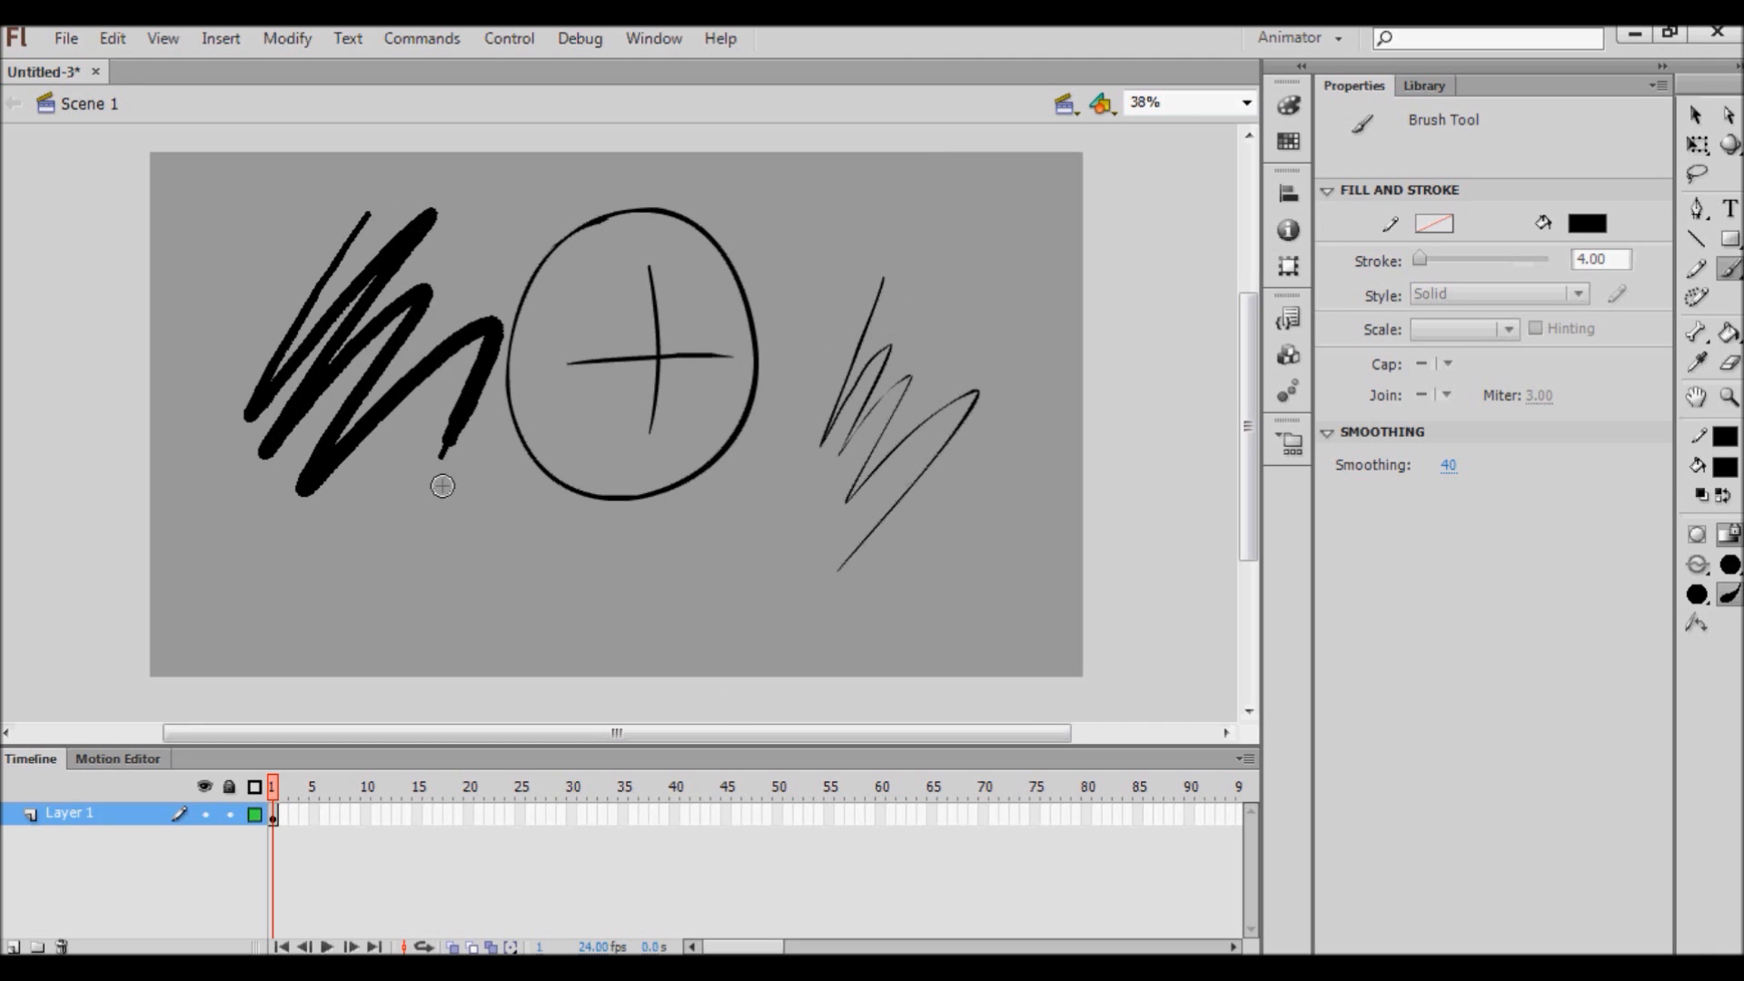
Undo all the brush strokes until the stage is empty.
key("ctrl+z")
key("ctrl+z")
key("ctrl+z")
key("ctrl+z")
key("ctrl+z")
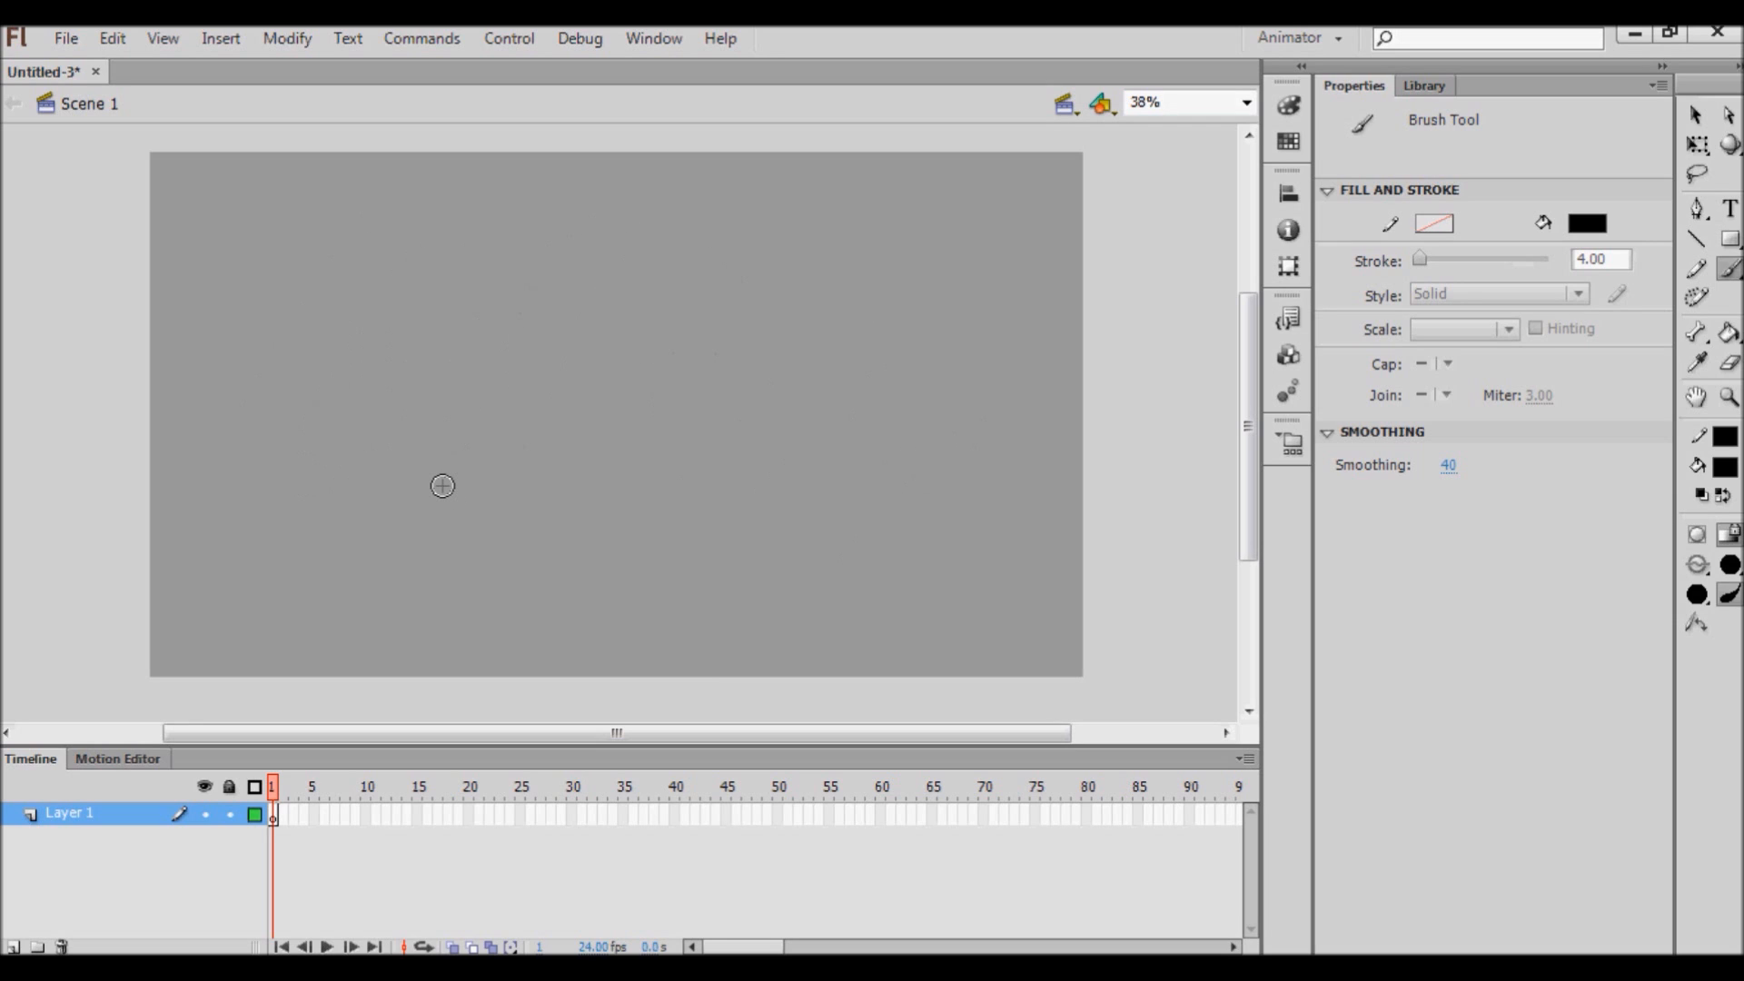
Draw a large inward spiral and a zigzag at its upper right with the Pencil tool.
left_click(1695, 269)
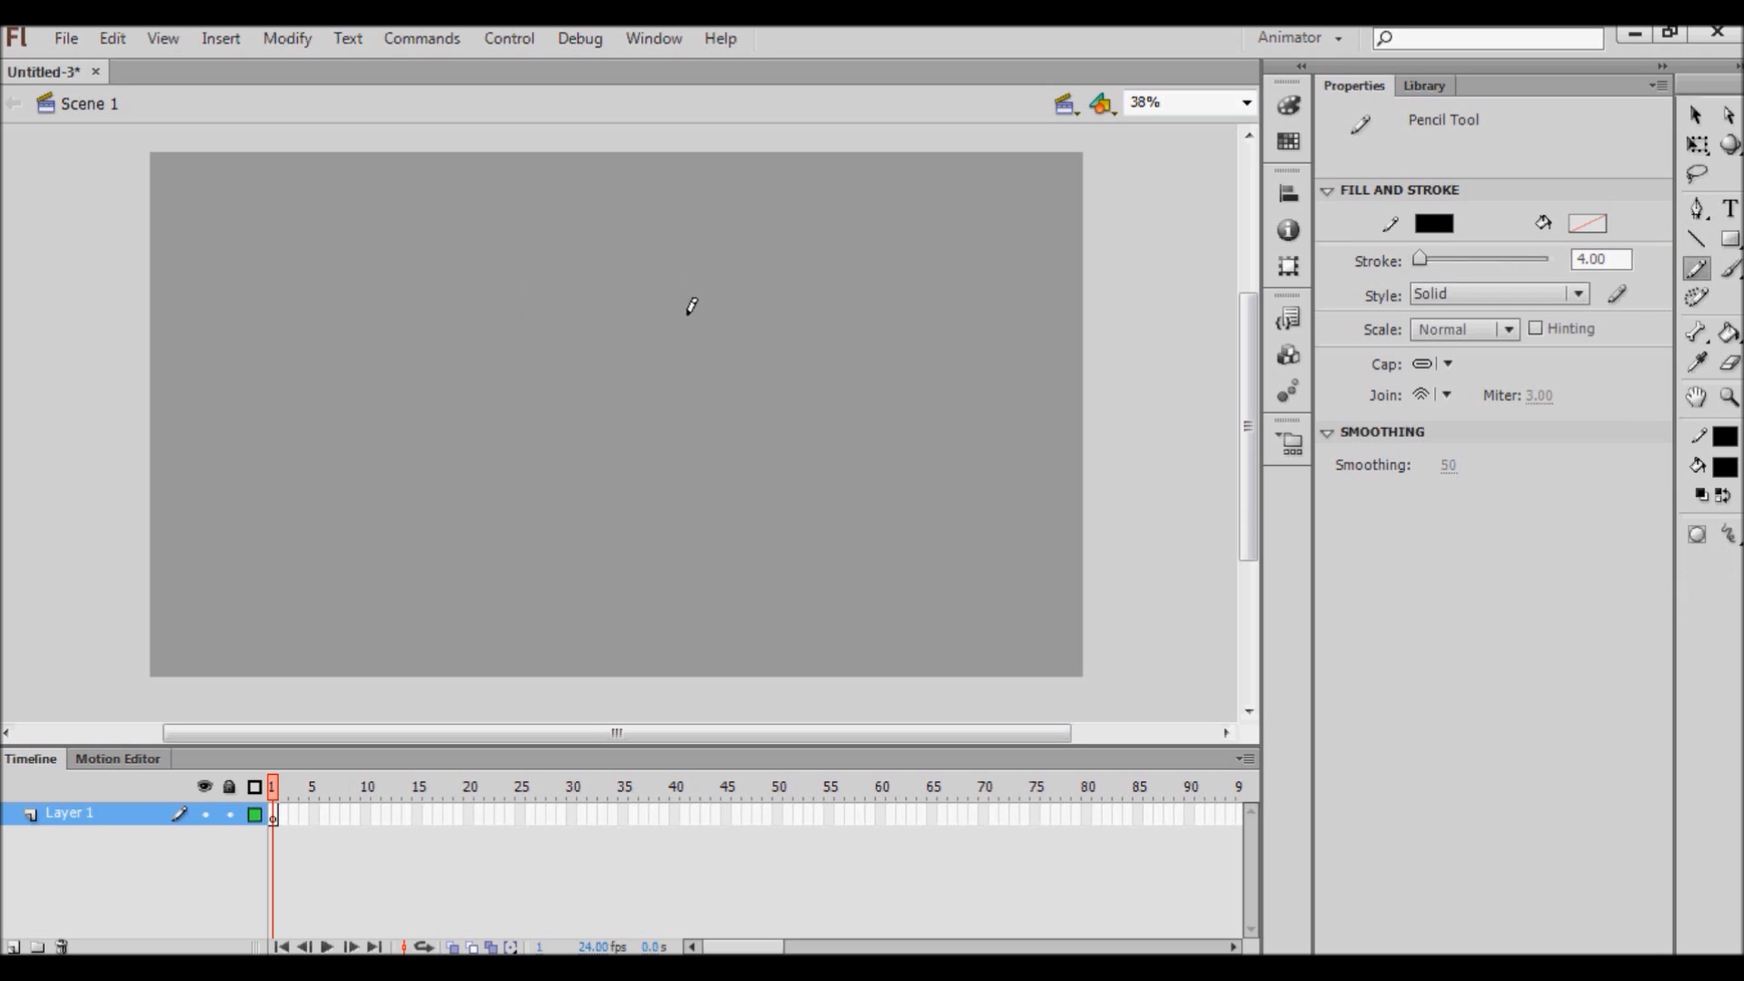
mouse_move(598, 213)
left_mouse_down()
mouse_move(428, 465)
mouse_move(860, 402)
mouse_move(569, 426)
mouse_move(676, 373)
left_mouse_up()
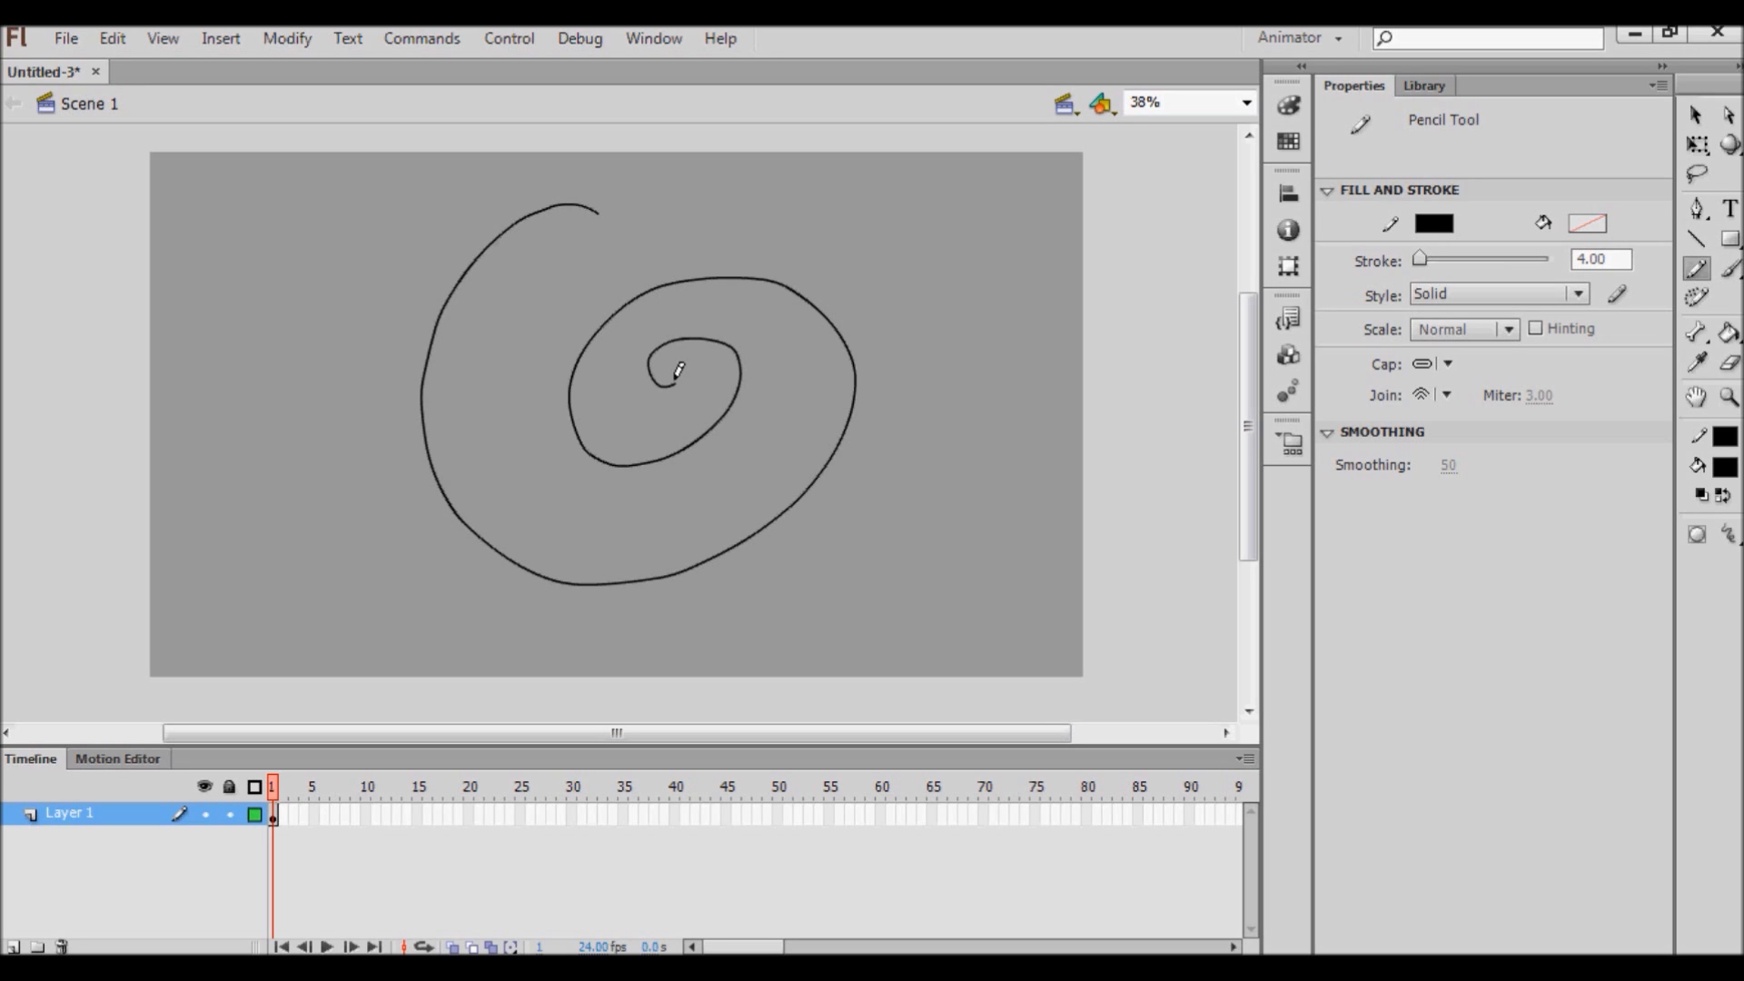
mouse_move(845, 207)
left_mouse_down()
mouse_move(917, 278)
mouse_move(904, 389)
left_mouse_up()
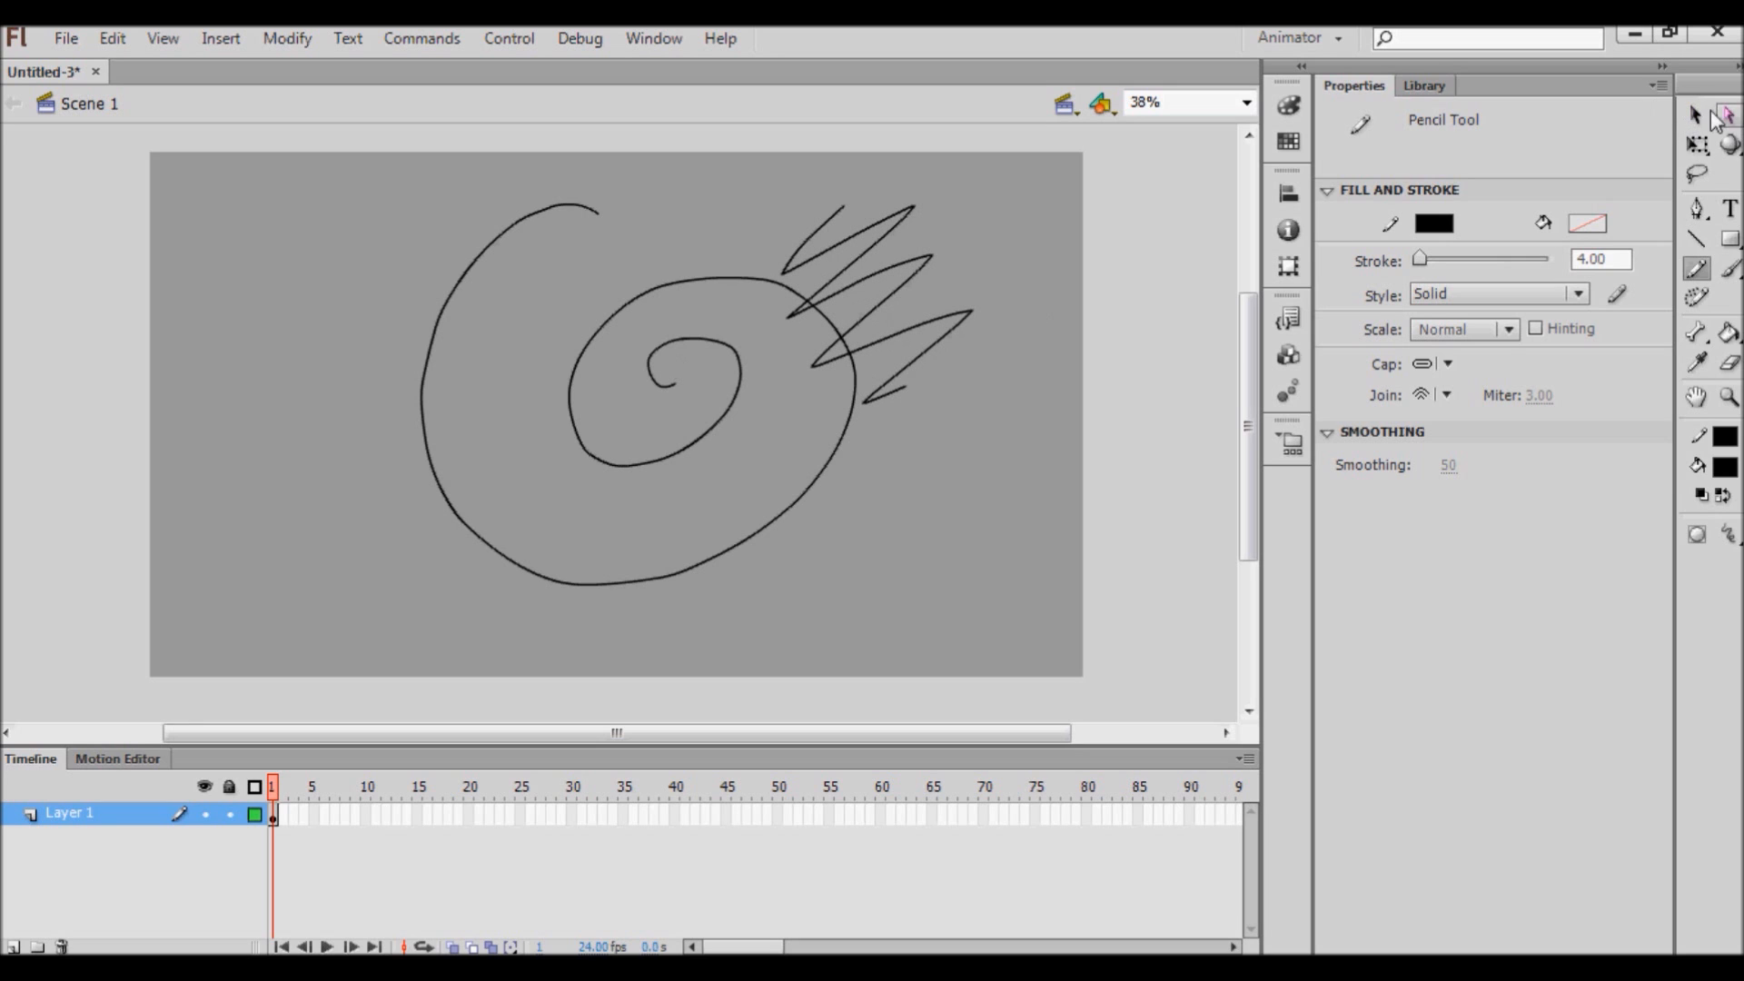
Reshape the pencil lines with the Selection tool, pulling out the spiral's left side, bottom and inner curl, and the zigzag's upper end.
left_click(1695, 116)
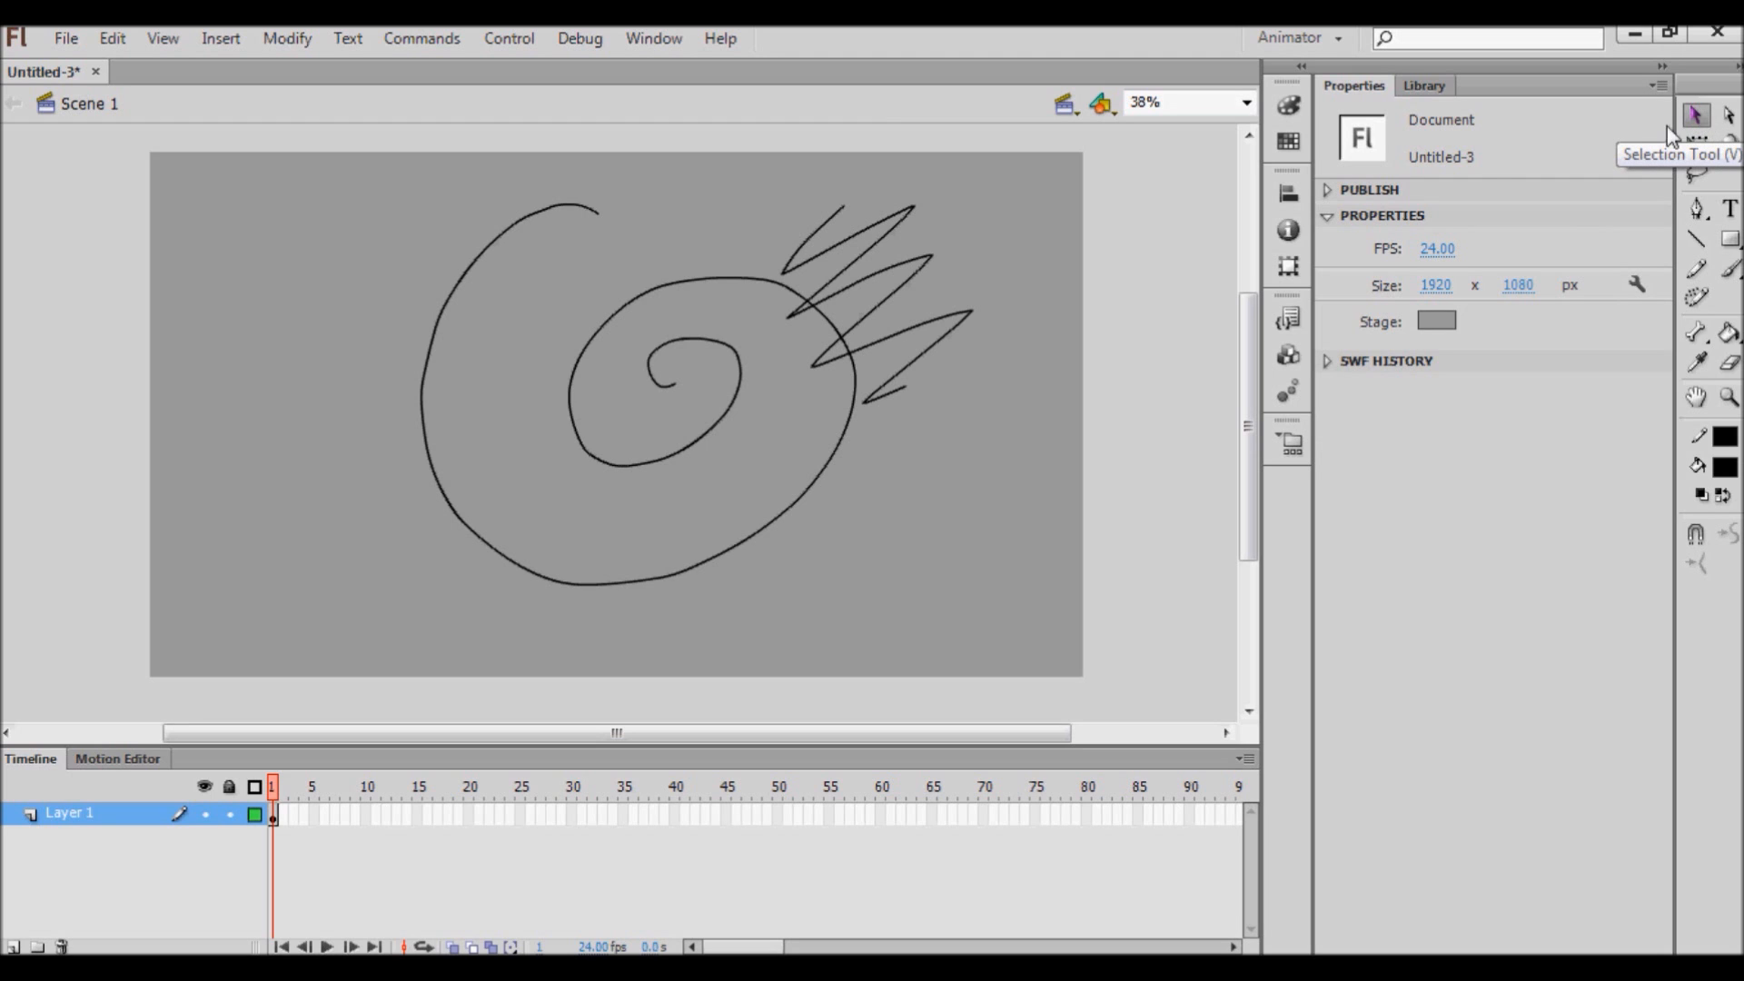
left_click_drag(438, 318, 330, 318)
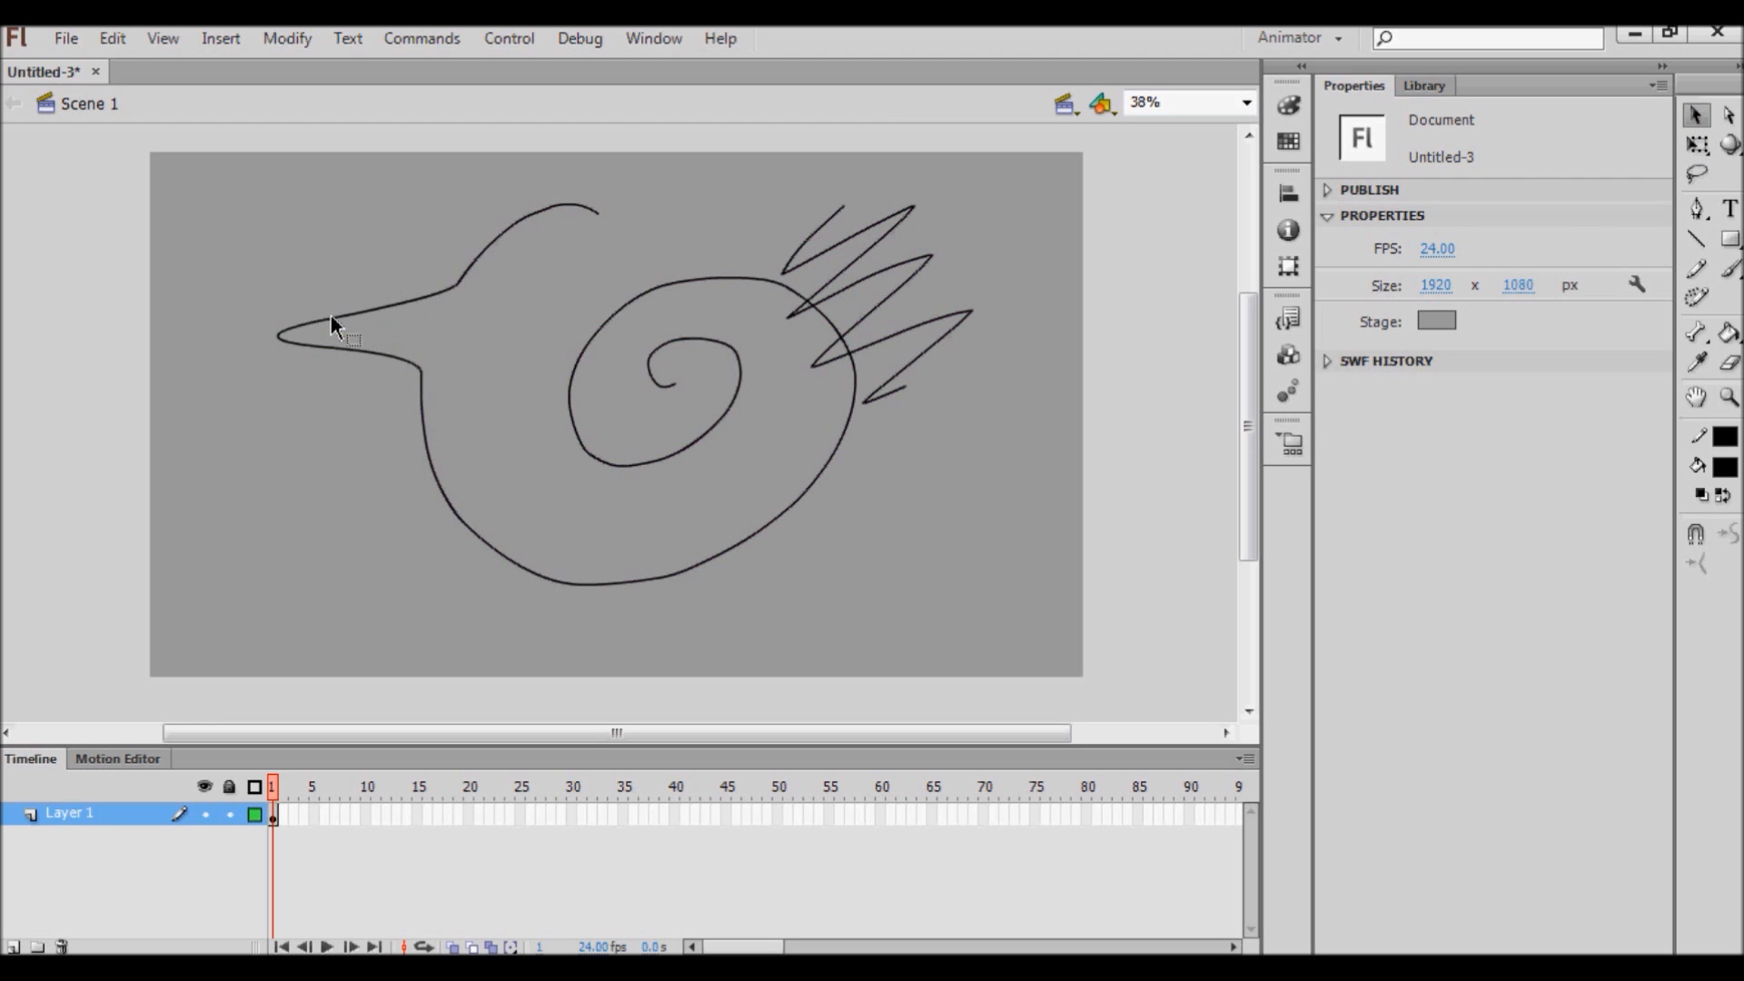
left_click_drag(545, 586, 530, 656)
left_click_drag(653, 372, 683, 347)
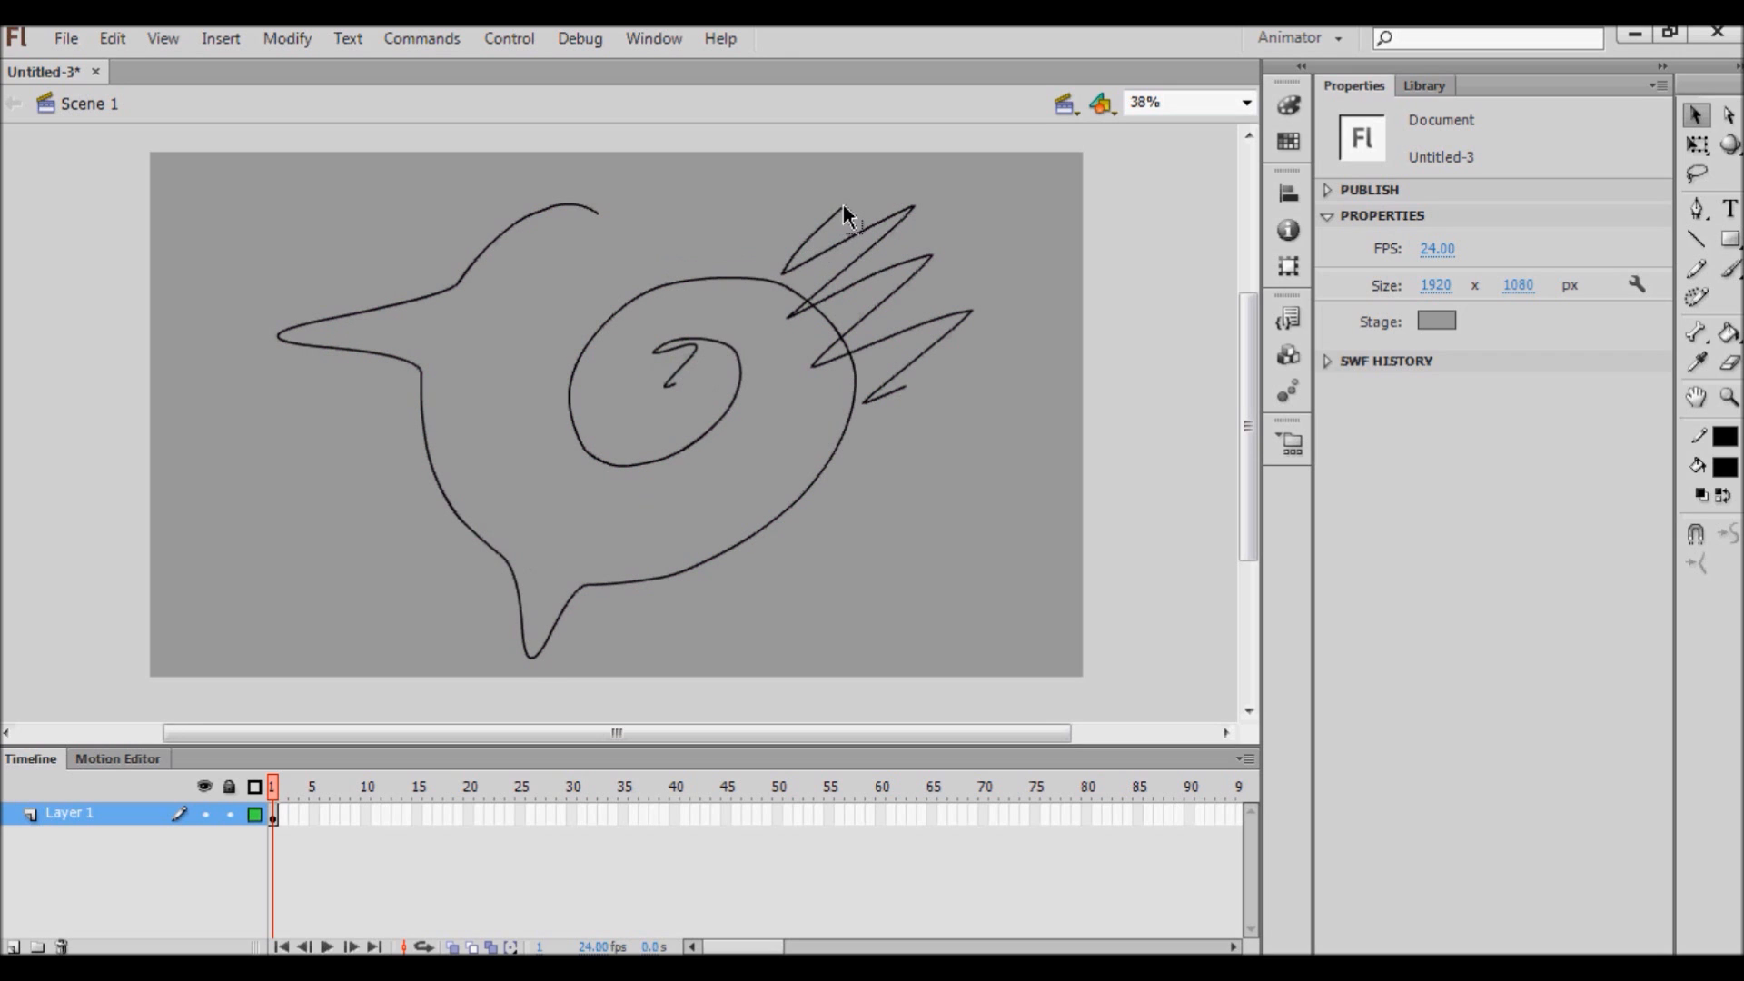
left_click_drag(843, 206, 1092, 140)
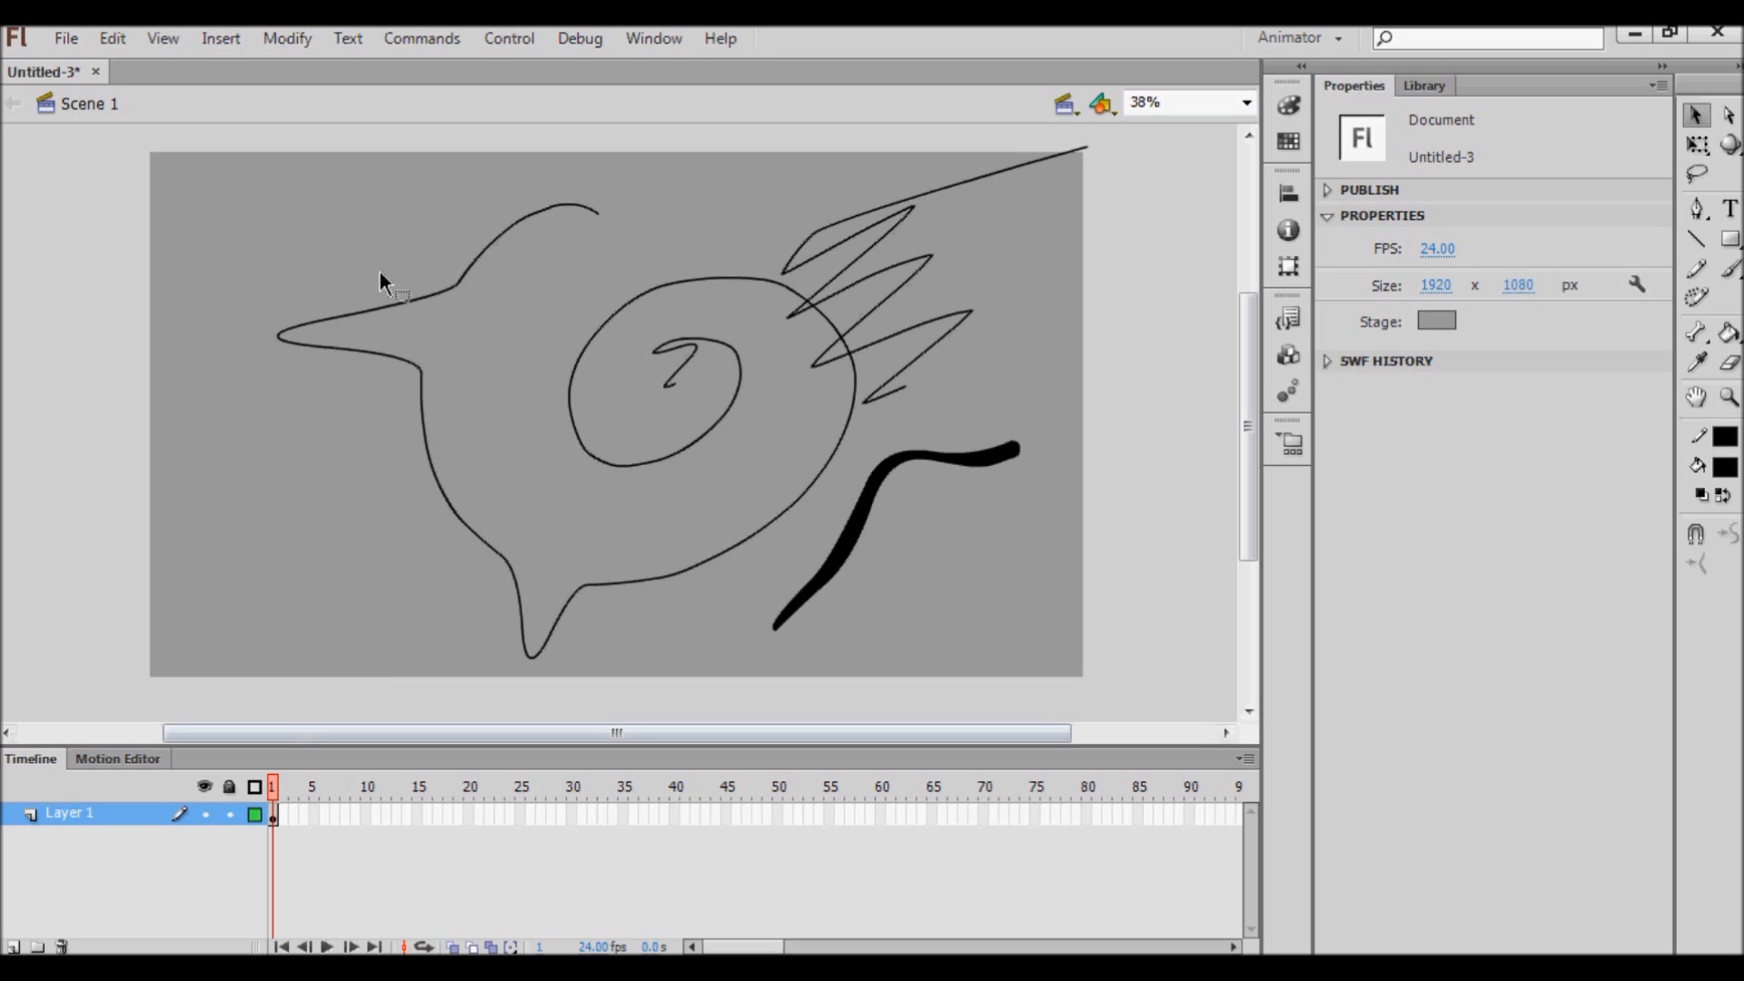
Try to move only the upper-right part of the drawing with Free Transform, and undo the move.
left_click_drag(96, 134, 1162, 688)
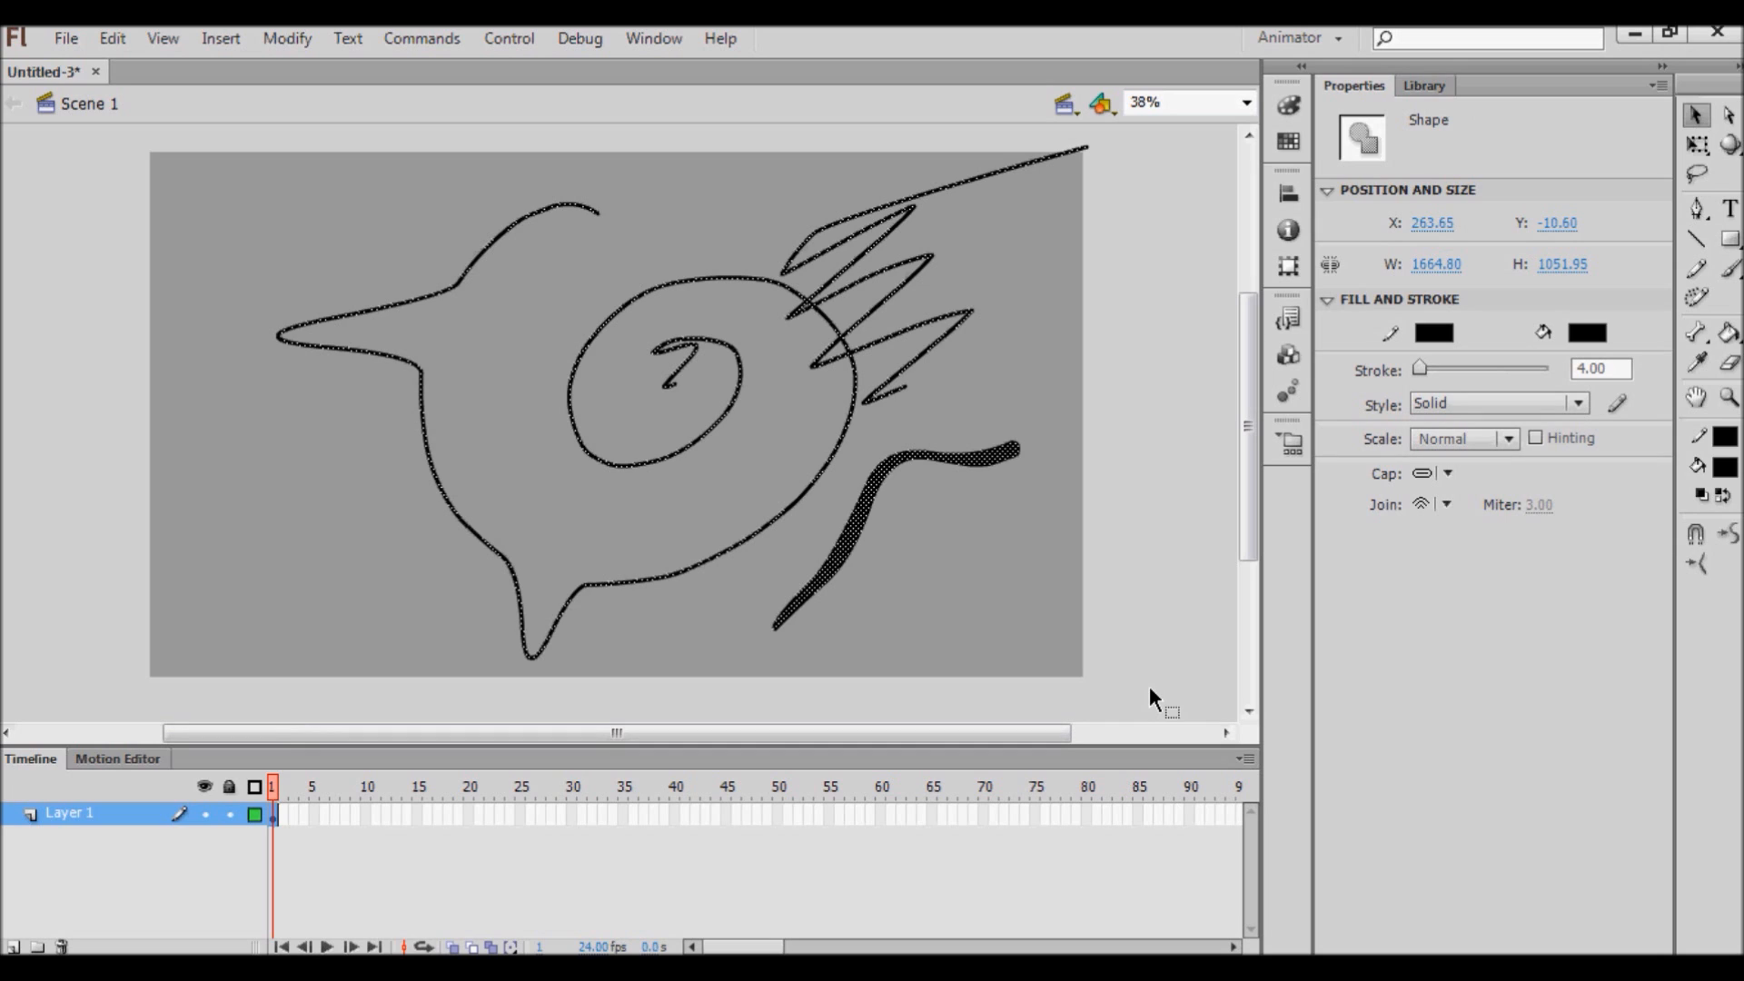
left_click(1699, 145)
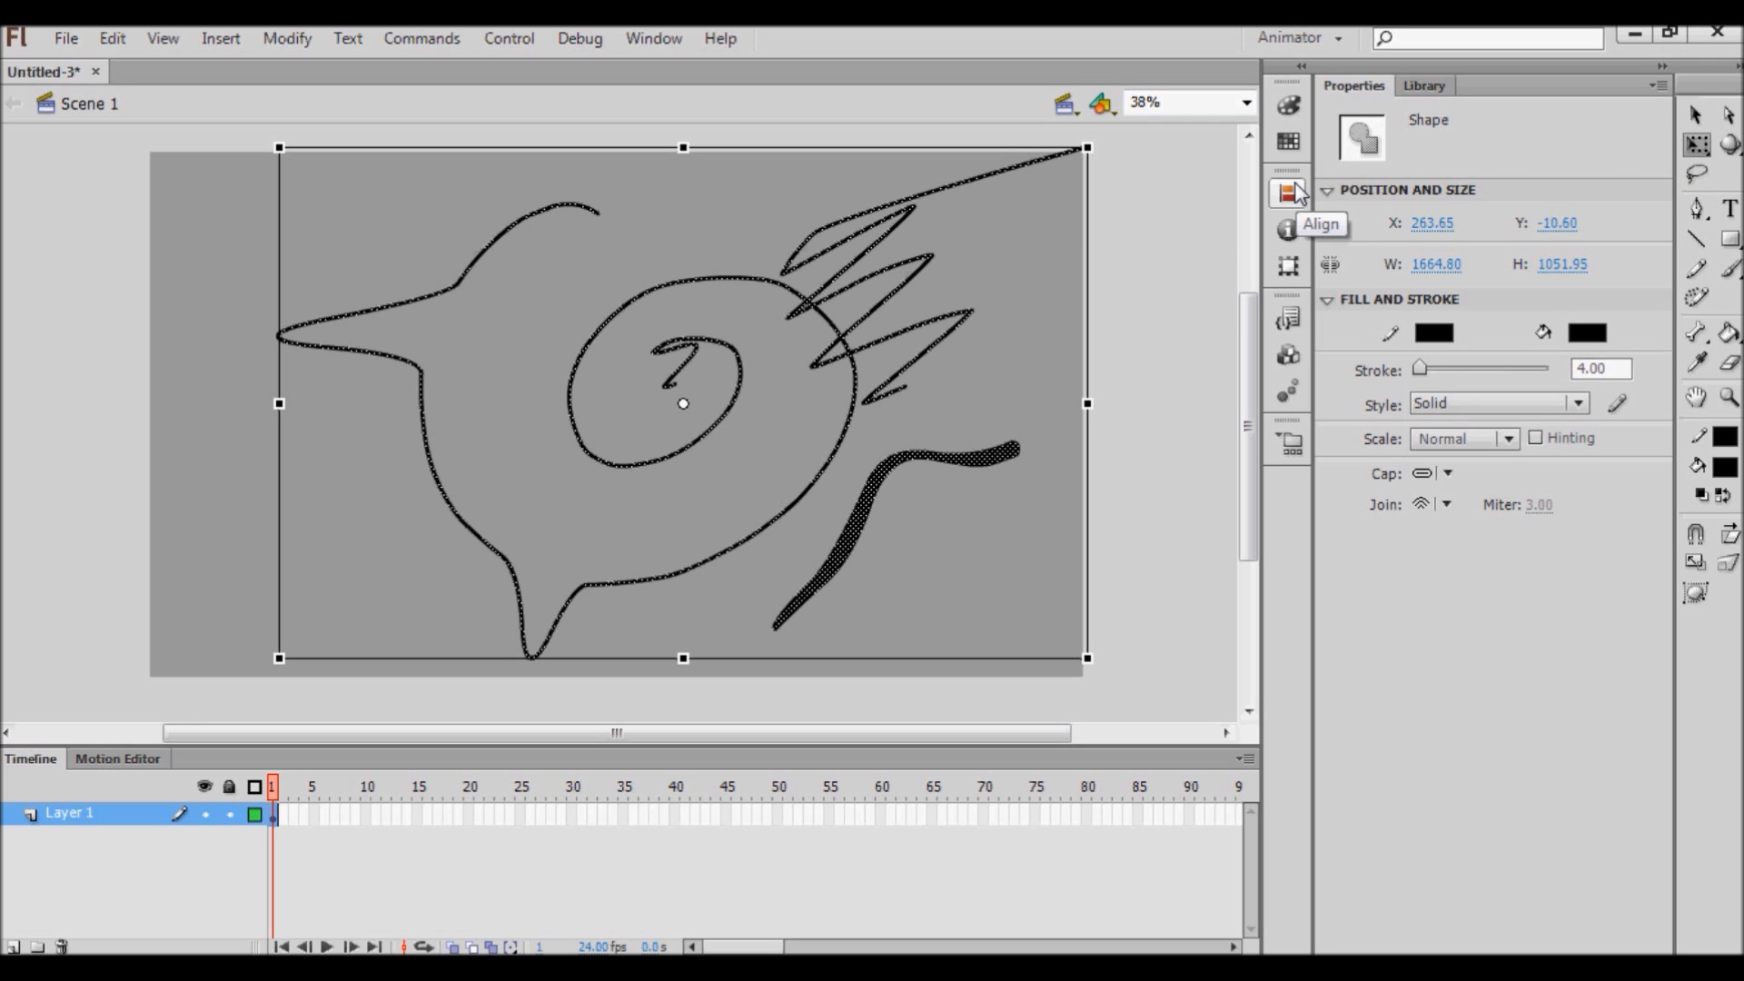
left_click(1143, 348)
left_click_drag(1137, 459, 808, 194)
left_click_drag(933, 258, 1022, 229)
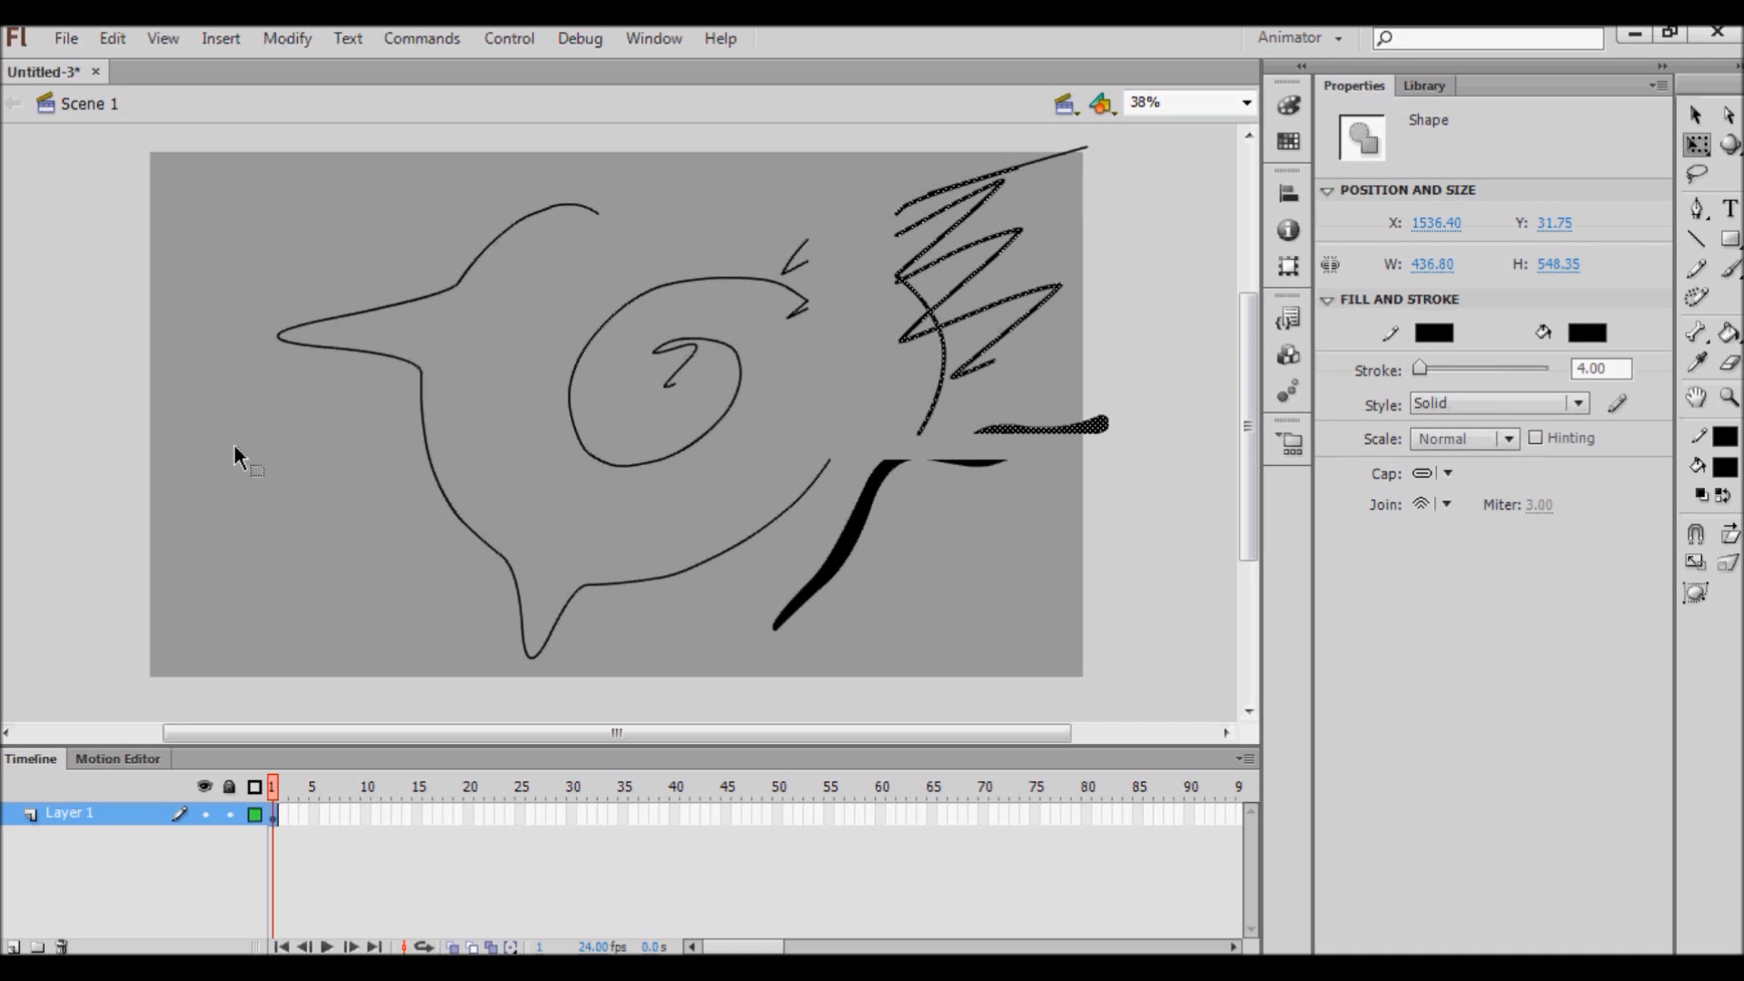
key("ctrl+z")
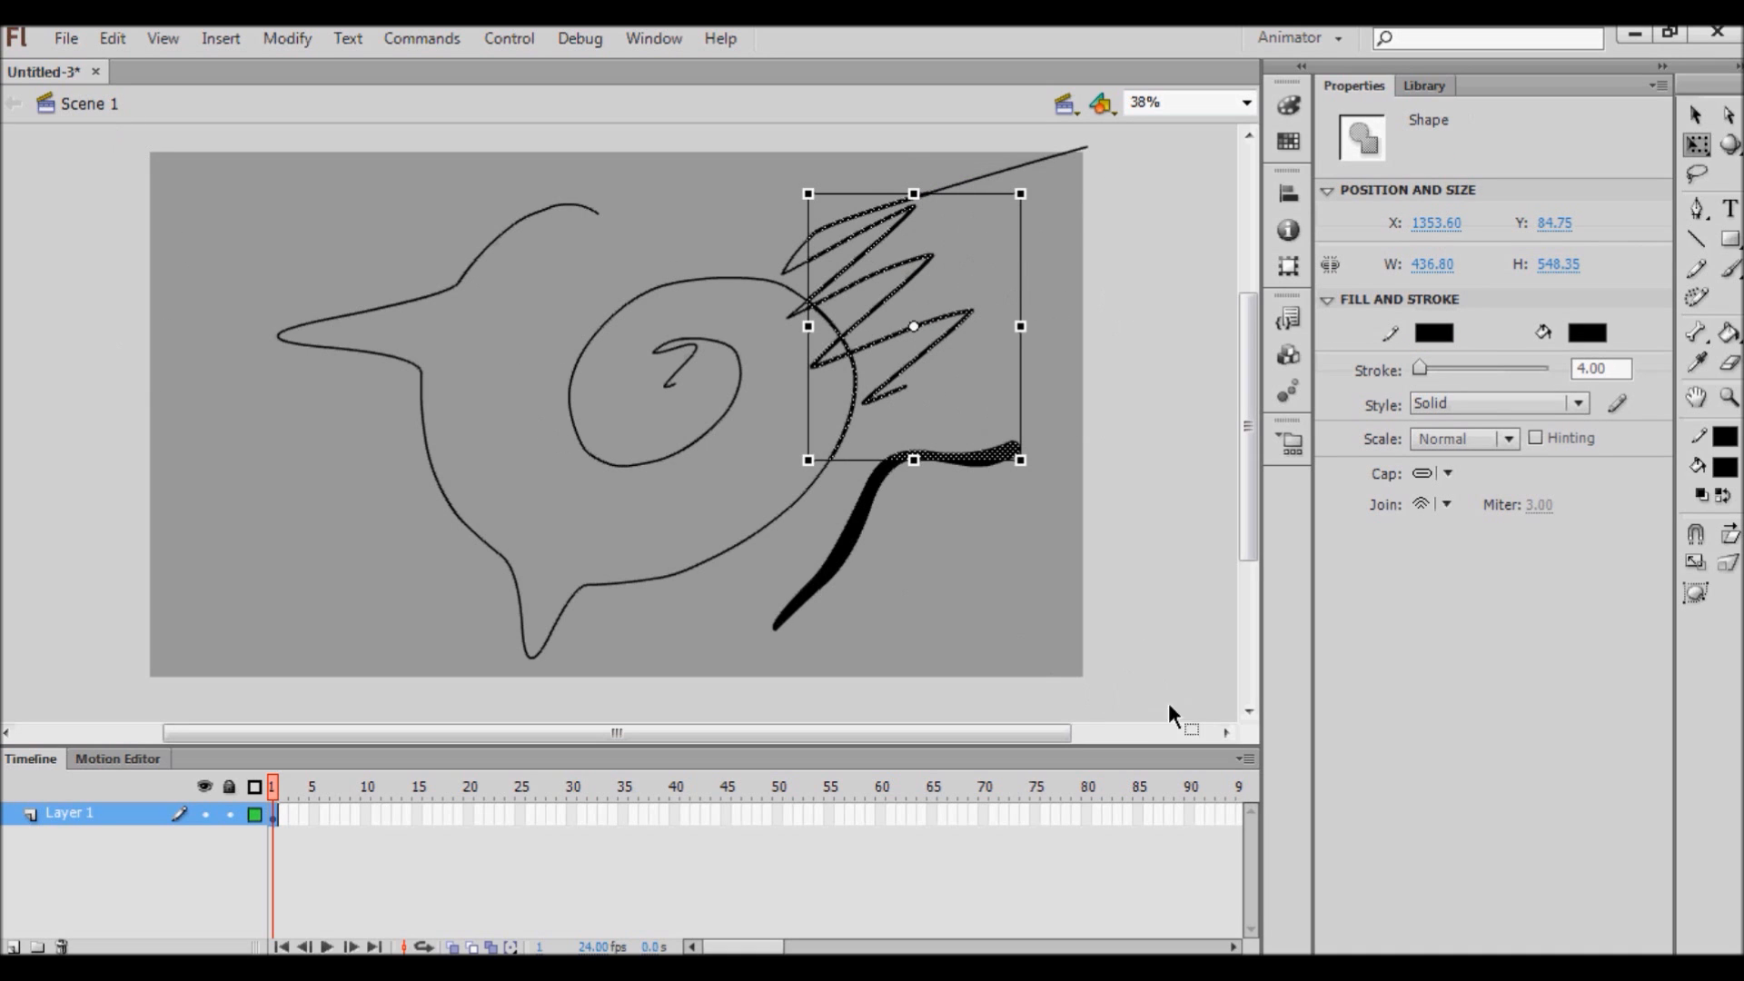
Select the whole drawing and scale it down with Free Transform to about 1135 by 800 px.
left_click_drag(138, 172, 96, 125)
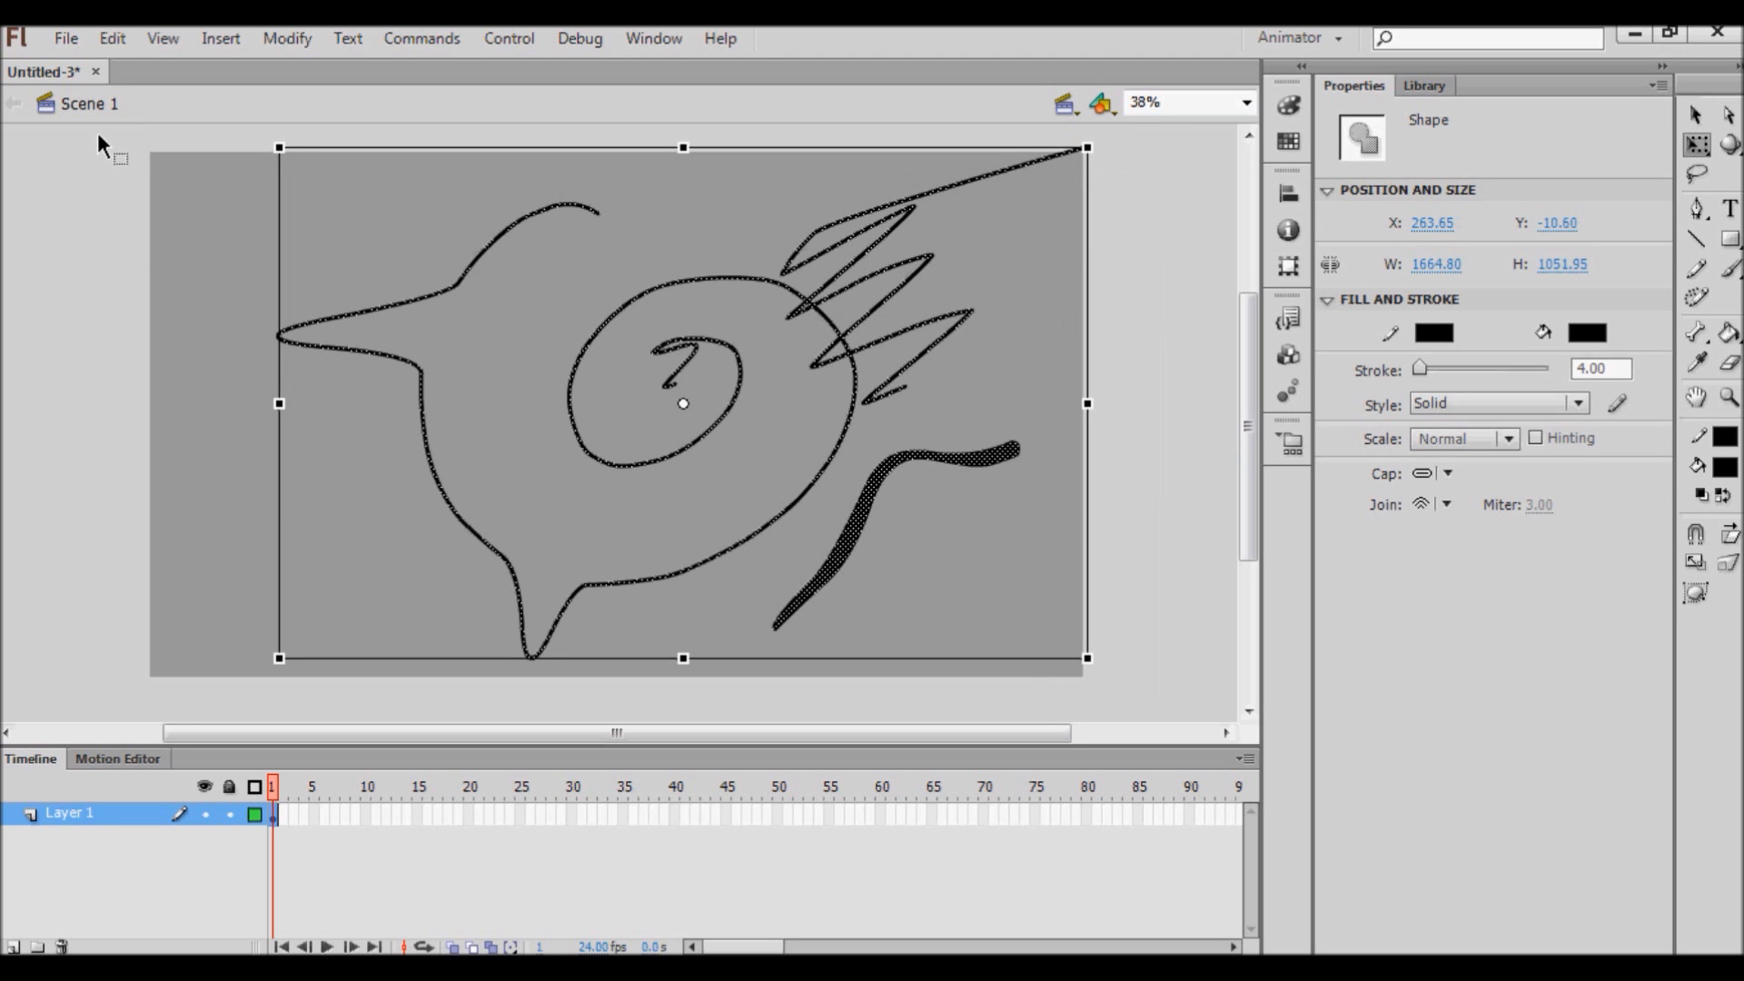
mouse_move(1089, 149)
left_mouse_down()
mouse_move(1099, 160)
mouse_move(1023, 199)
mouse_move(832, 269)
left_mouse_up()
left_click_drag(699, 509, 726, 451)
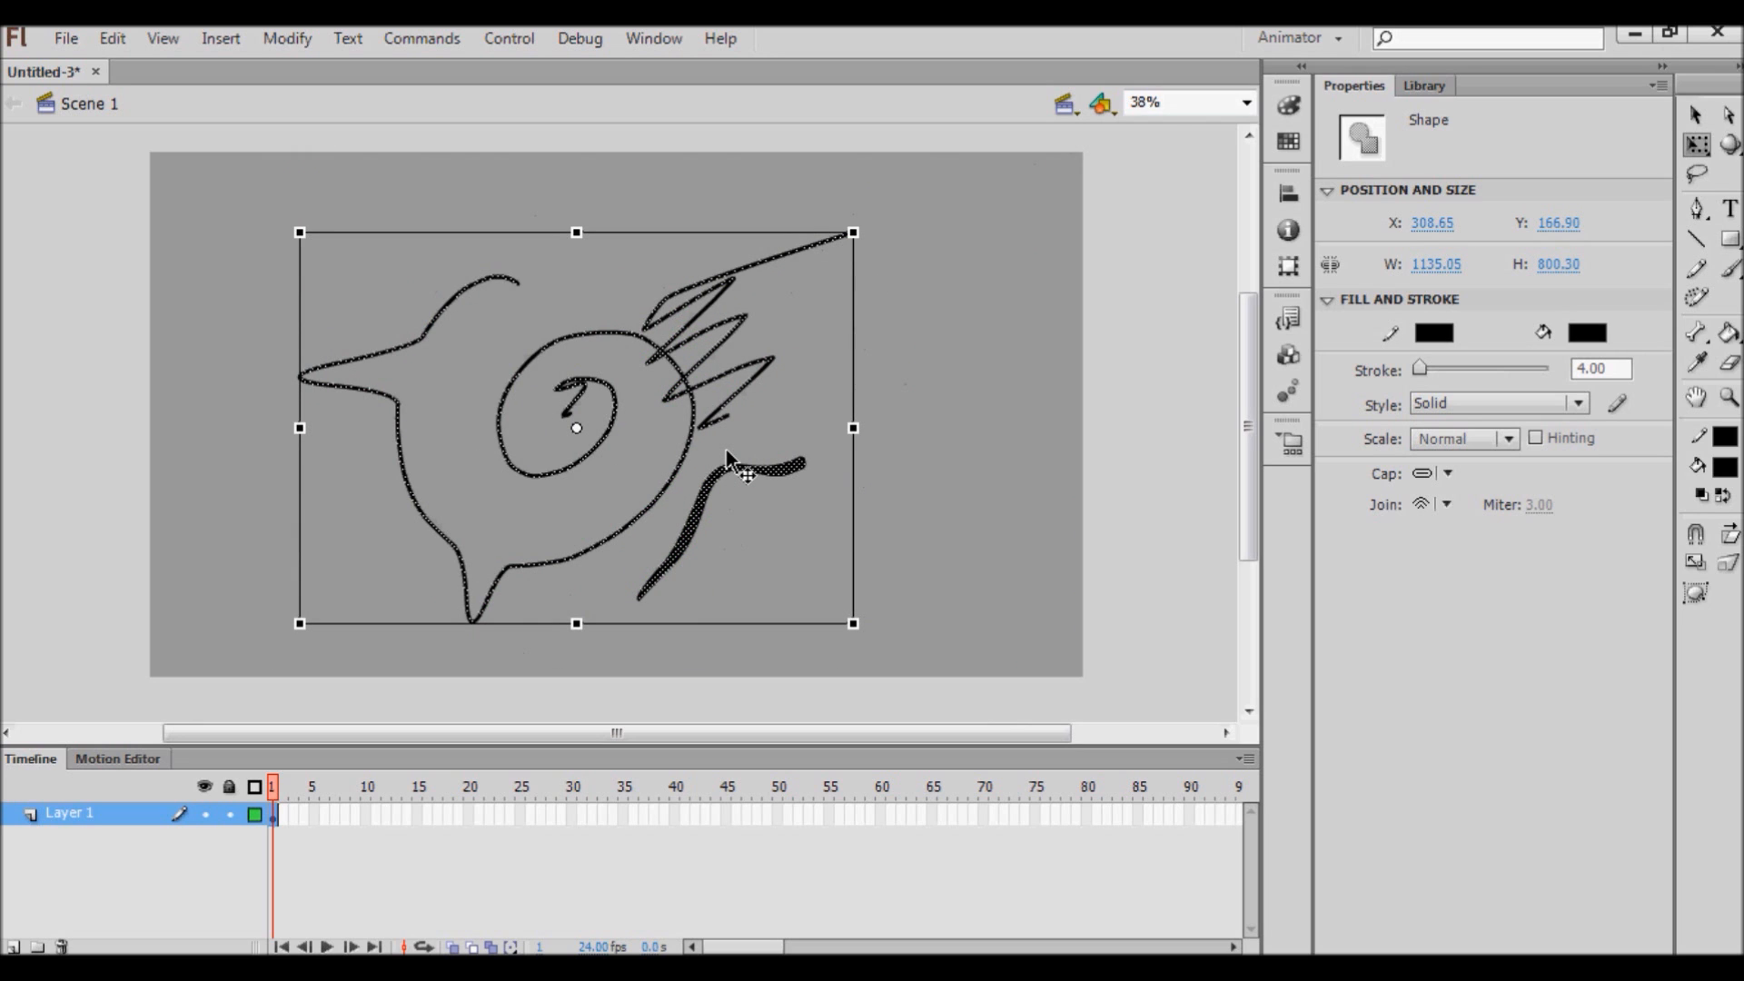
Rotate, stretch and skew the whole drawing with Free Transform, ending about 1614 px wide and 667 px high.
left_click_drag(871, 238, 890, 552)
mouse_move(751, 318)
left_mouse_down()
mouse_move(823, 440)
mouse_move(663, 468)
left_mouse_up()
mouse_move(537, 244)
left_mouse_down()
mouse_move(559, 184)
mouse_move(564, 34)
left_mouse_up()
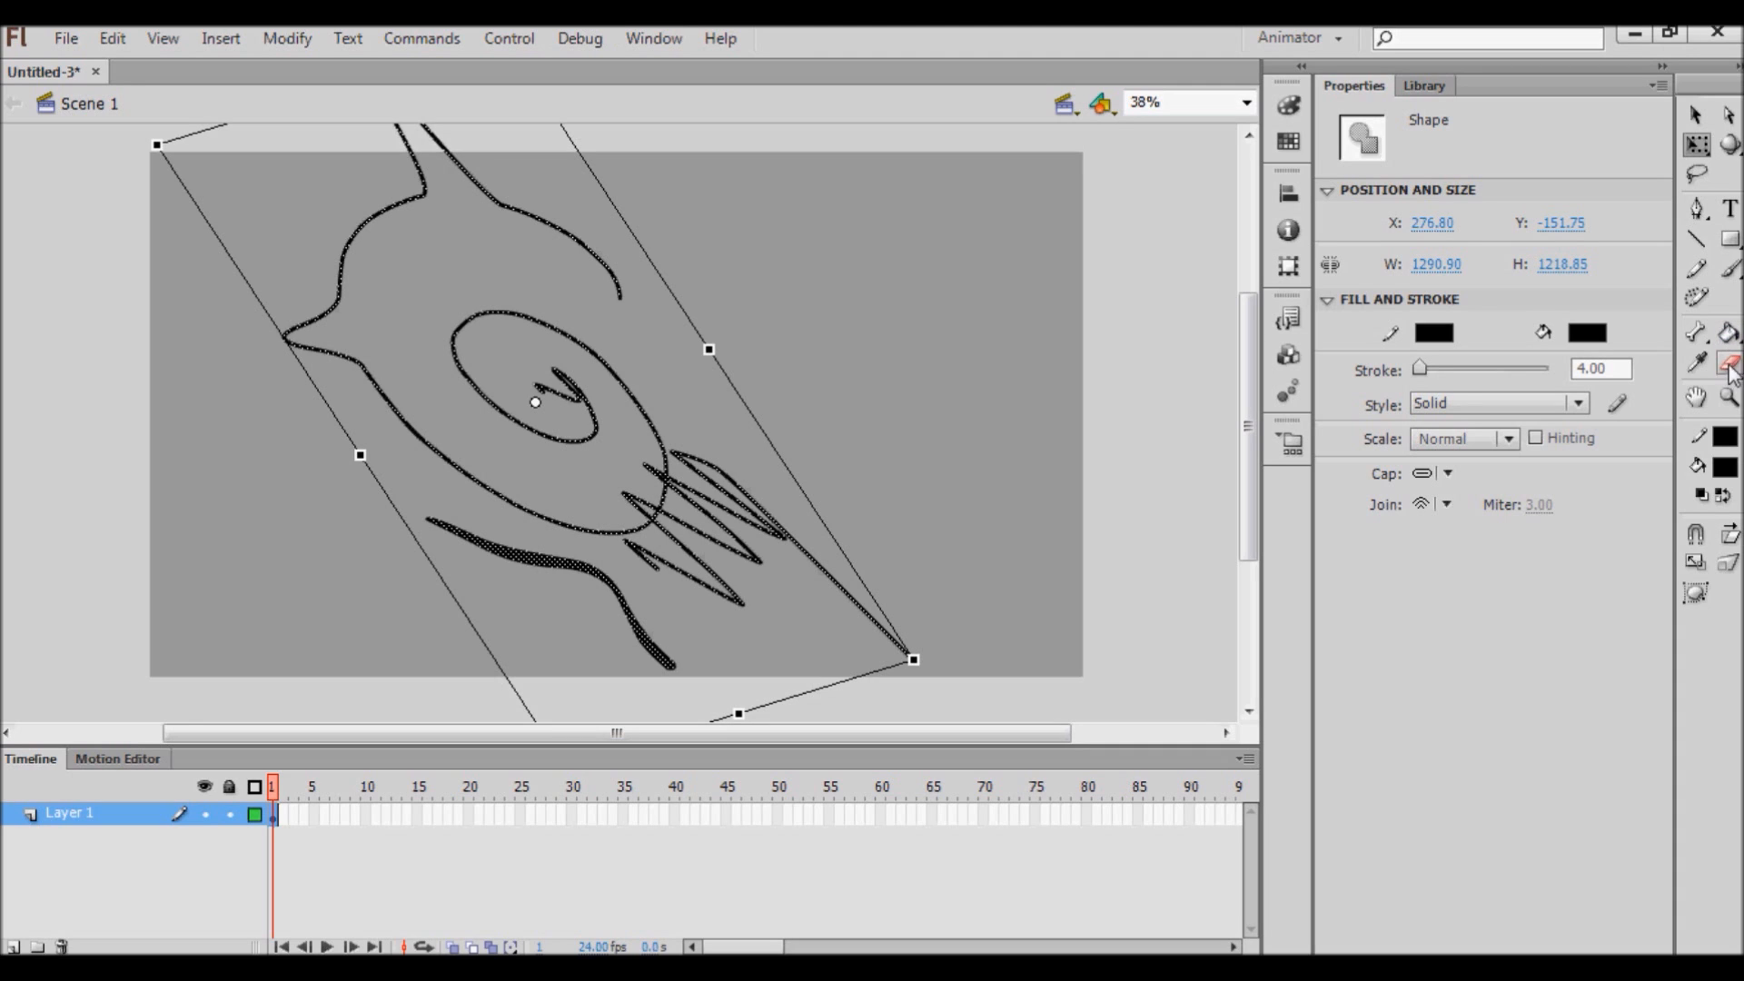
mouse_move(932, 668)
left_mouse_down()
mouse_move(1054, 296)
mouse_move(1026, 263)
left_mouse_up()
left_click_drag(696, 461, 758, 468)
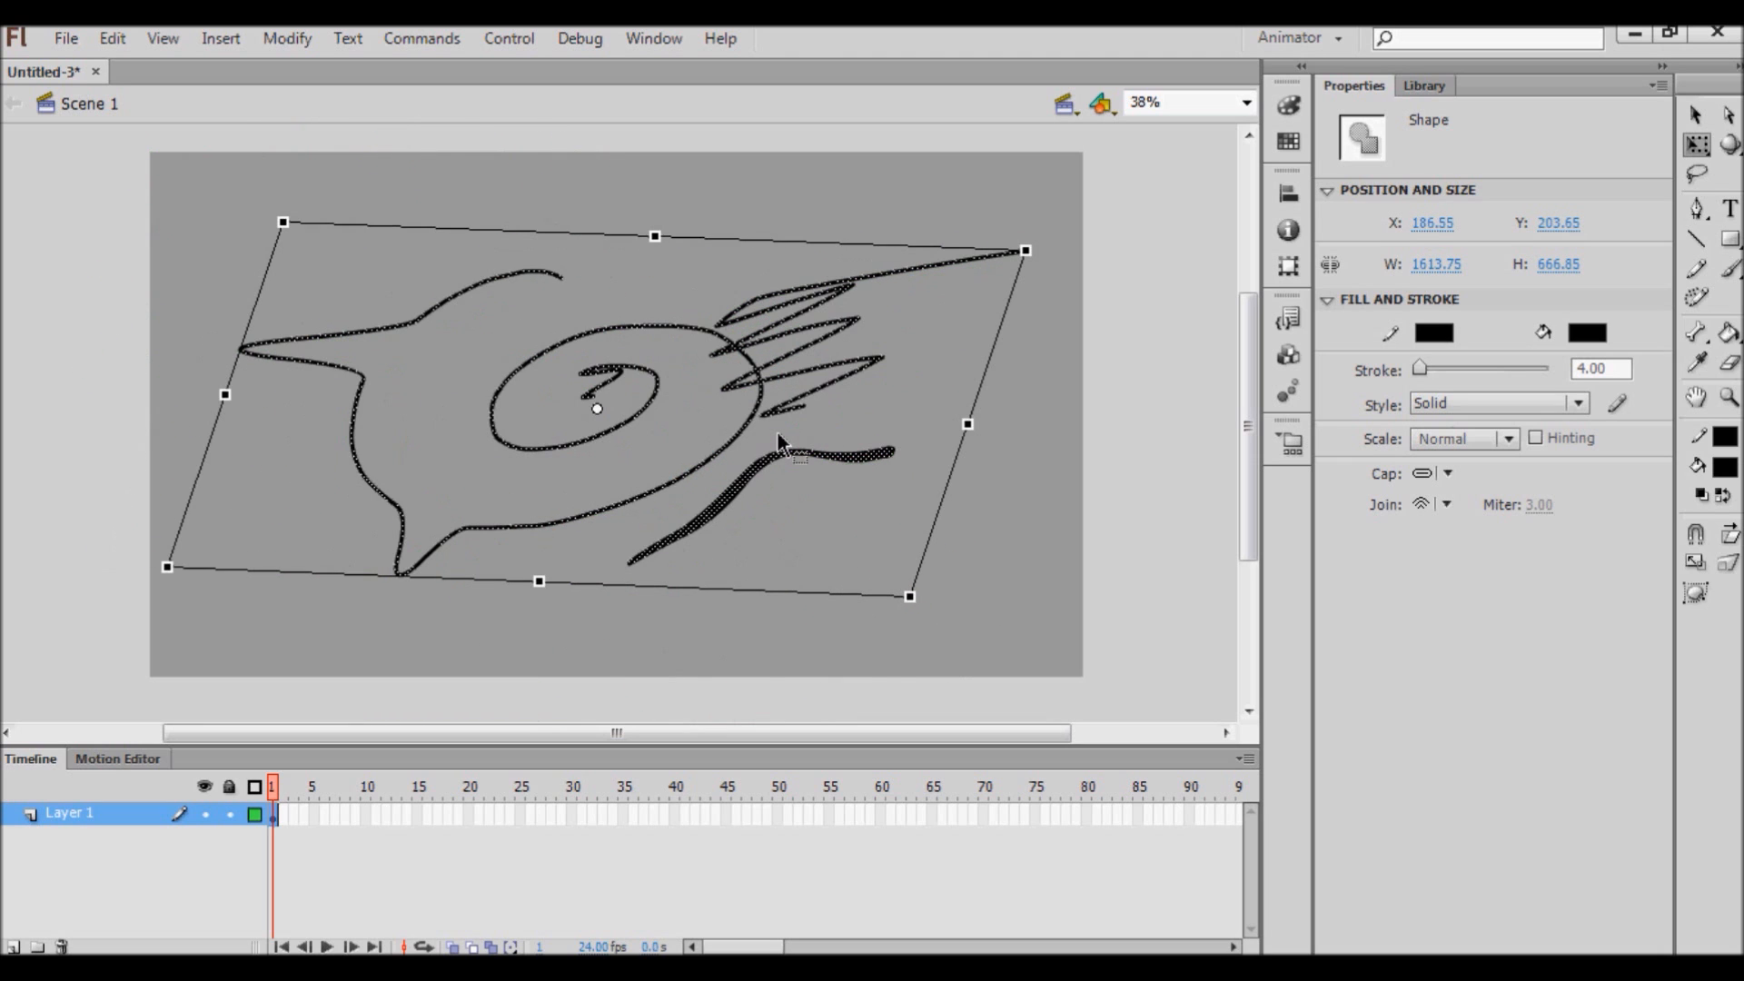
Erase the transformed drawing from the stage with the Eraser tool.
left_click(1730, 367)
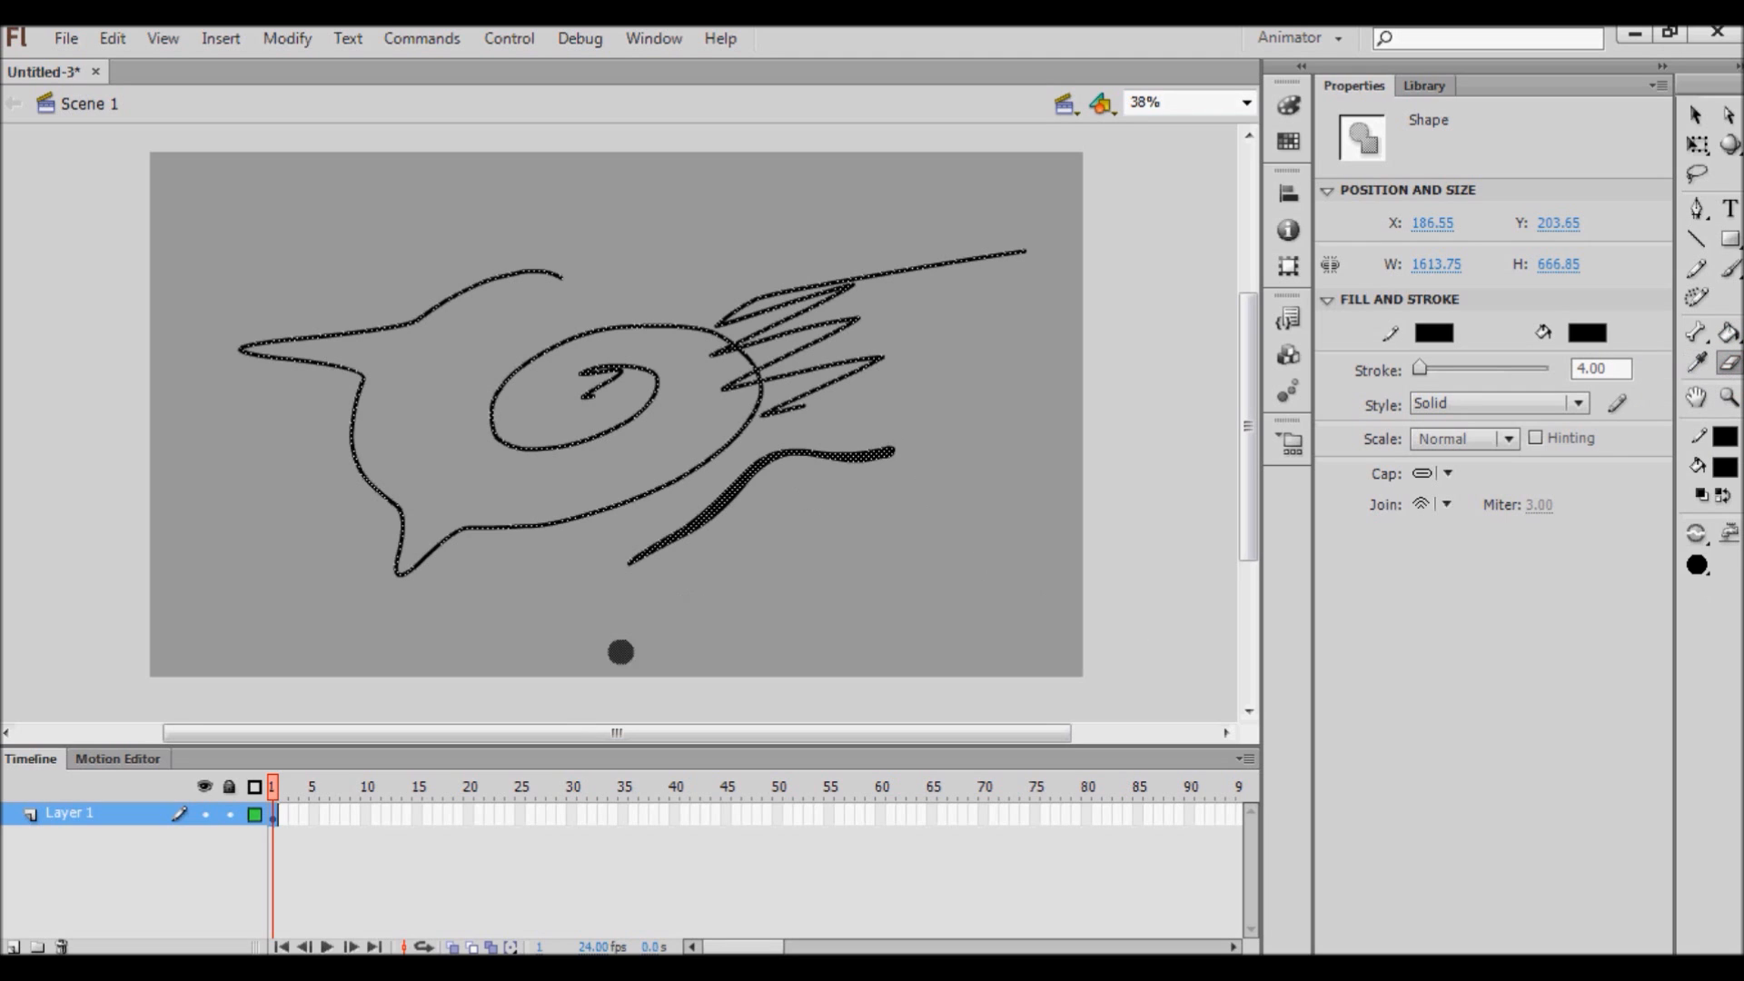
mouse_move(635, 593)
left_mouse_down()
mouse_move(881, 465)
mouse_move(805, 488)
mouse_move(870, 477)
mouse_move(756, 536)
mouse_move(1128, 365)
mouse_move(726, 482)
mouse_move(796, 443)
mouse_move(786, 388)
mouse_move(641, 422)
mouse_move(1053, 246)
mouse_move(575, 490)
mouse_move(1016, 346)
mouse_move(914, 358)
mouse_move(687, 450)
mouse_move(743, 363)
mouse_move(507, 487)
mouse_move(612, 456)
mouse_move(466, 497)
mouse_move(510, 447)
mouse_move(732, 312)
mouse_move(601, 328)
mouse_move(539, 310)
mouse_move(582, 288)
mouse_move(416, 346)
mouse_move(262, 366)
mouse_move(366, 365)
mouse_move(303, 379)
mouse_move(439, 401)
mouse_move(471, 548)
mouse_move(440, 585)
mouse_move(419, 540)
mouse_move(414, 555)
mouse_move(556, 546)
mouse_move(461, 577)
left_mouse_up()
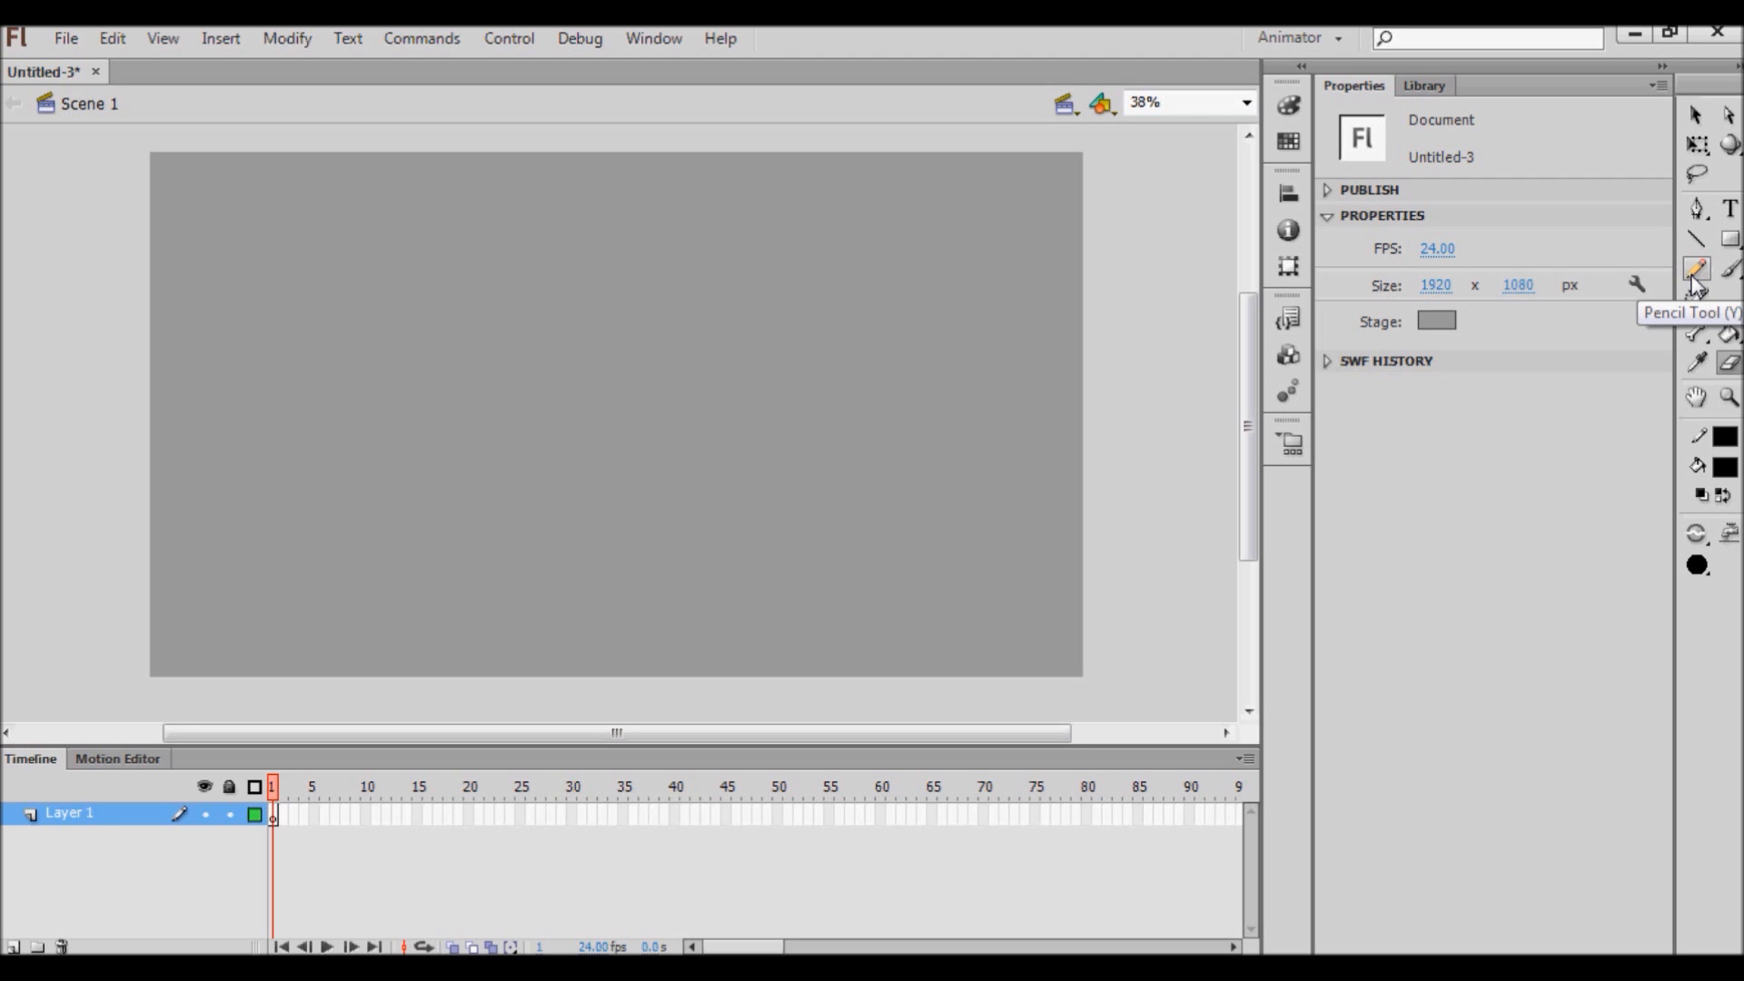
Draw a long, nearly horizontal line across the stage, bend it upward into an arc, and undo the bend.
left_click(1696, 239)
left_click_drag(374, 391, 890, 357)
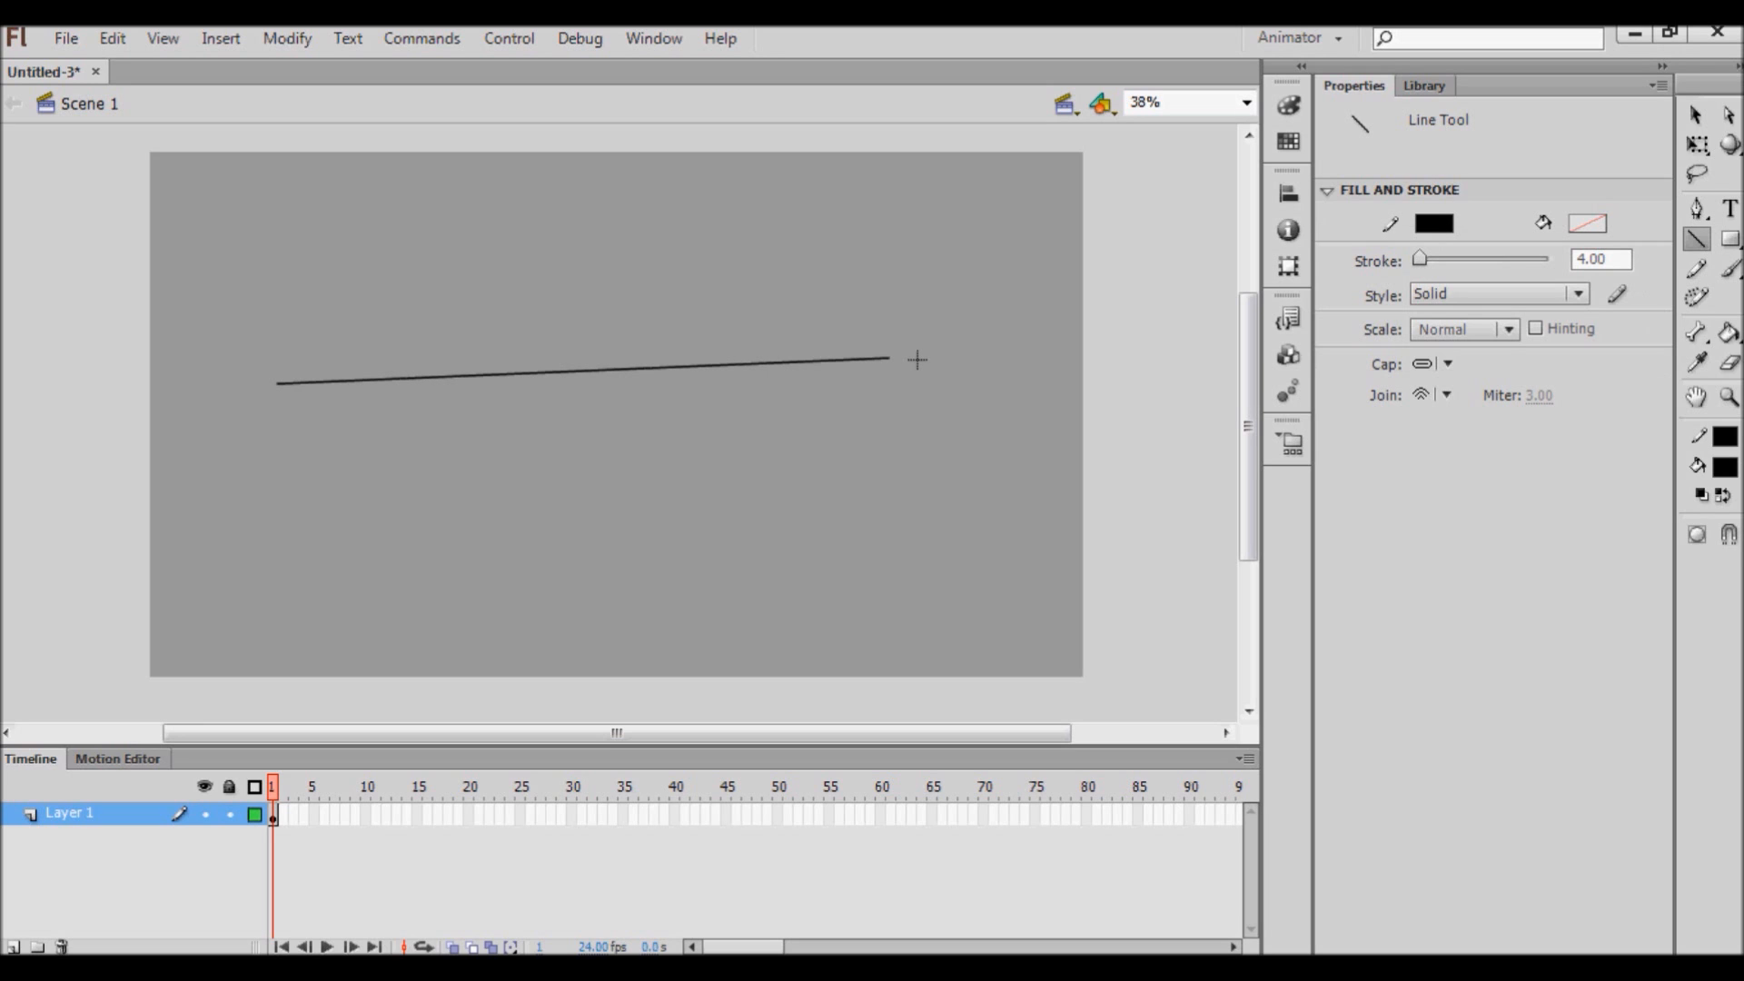
key("v")
left_click_drag(591, 368, 603, 301)
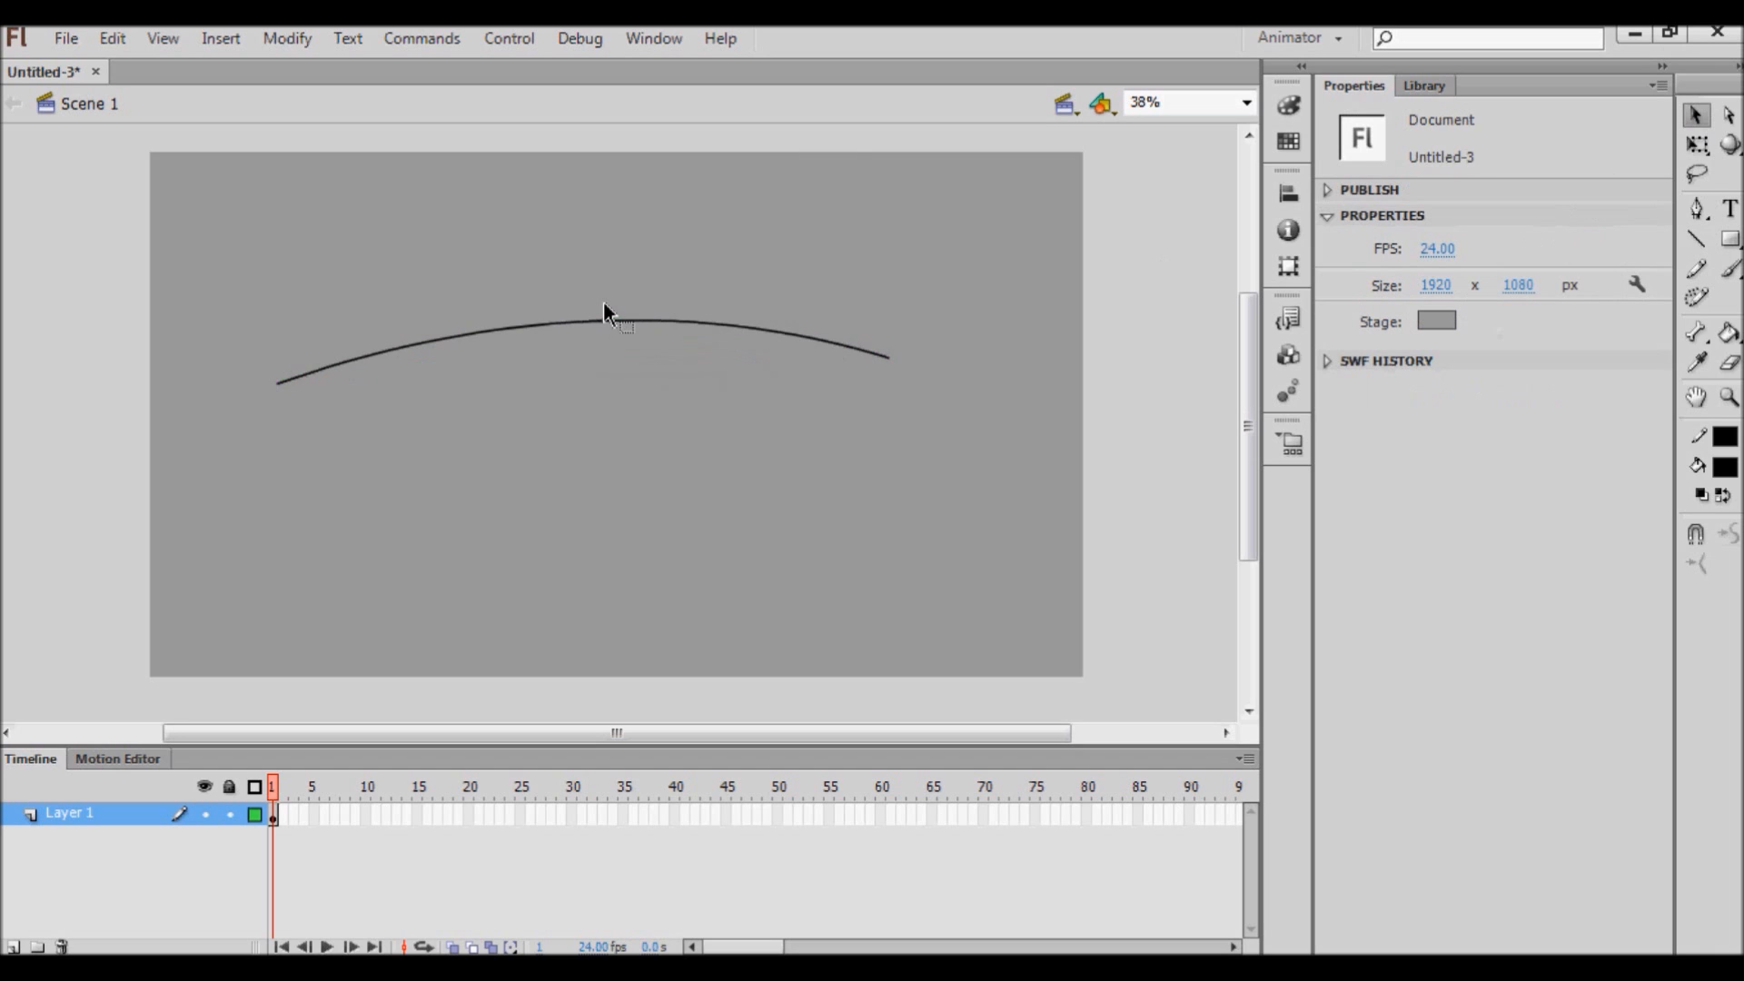
key("ctrl+z")
Draw four more straight lines crossing the middle of the stage with the Line tool.
key("n")
left_click_drag(827, 243, 430, 593)
left_click_drag(343, 327, 736, 502)
mouse_move(669, 285)
left_mouse_down()
mouse_move(277, 586)
mouse_move(402, 425)
left_mouse_up()
left_click_drag(816, 377, 192, 383)
Undo all the straight lines until the stage is empty.
key("ctrl+z")
key("ctrl+z")
key("ctrl+z")
key("ctrl+z")
key("ctrl+z")
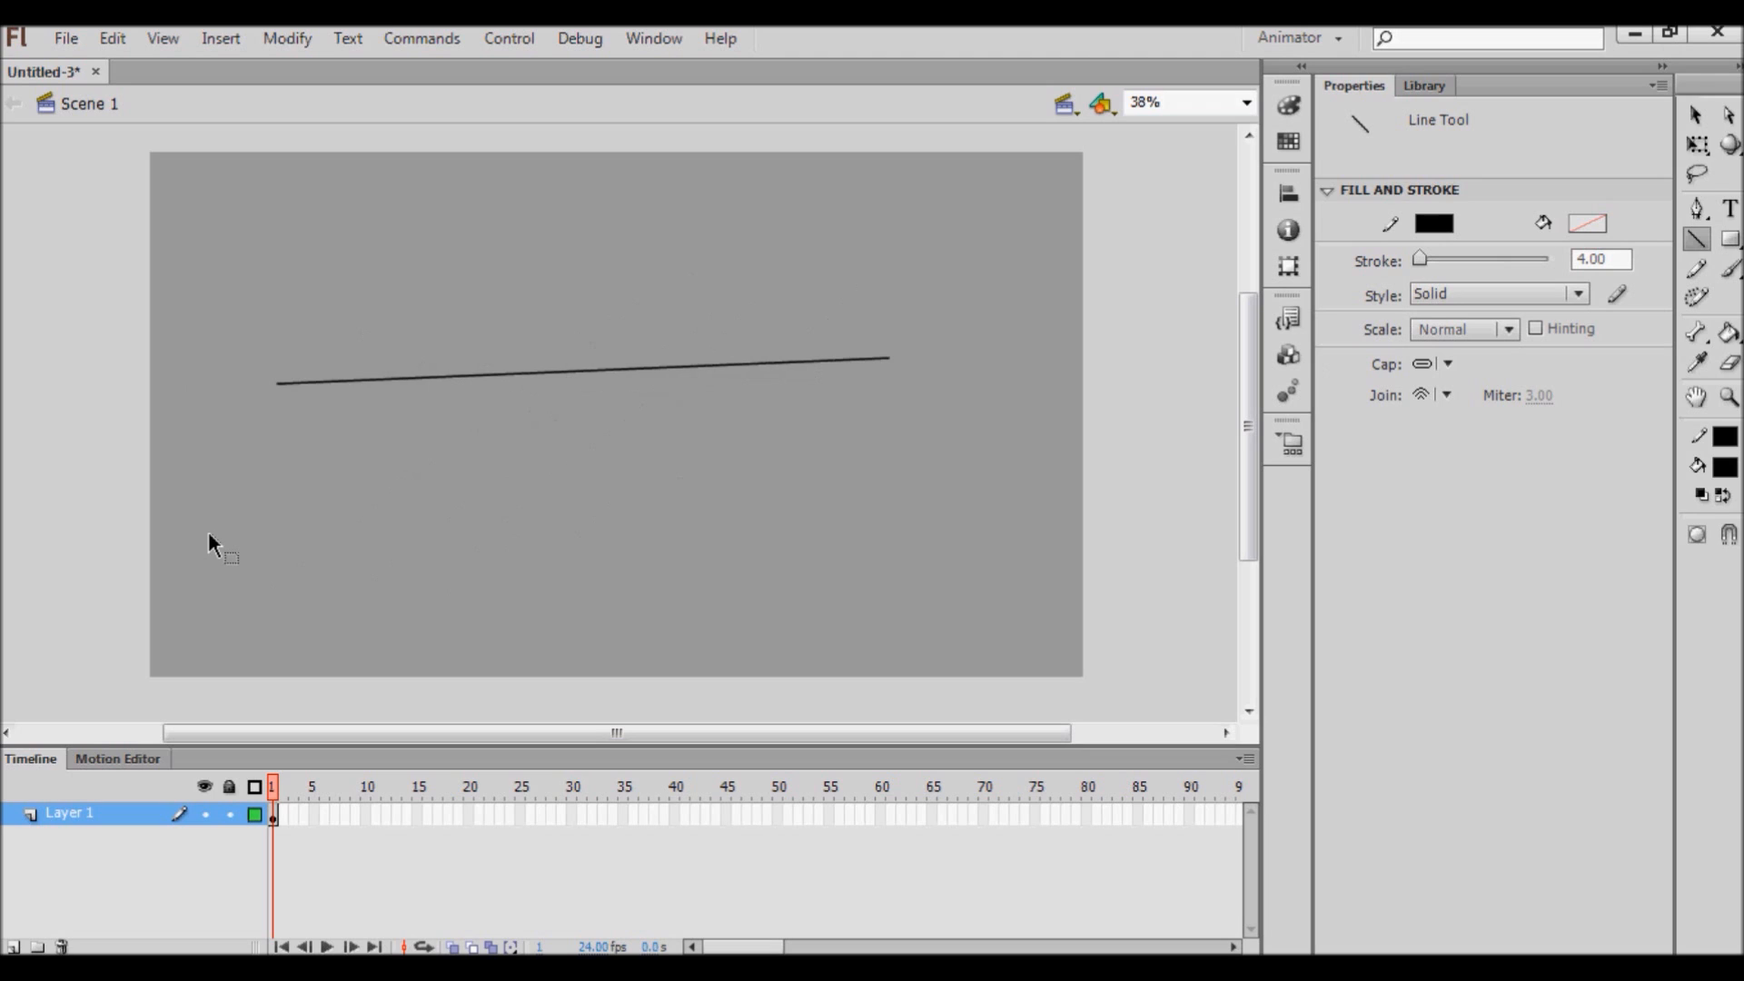
key("ctrl+z")
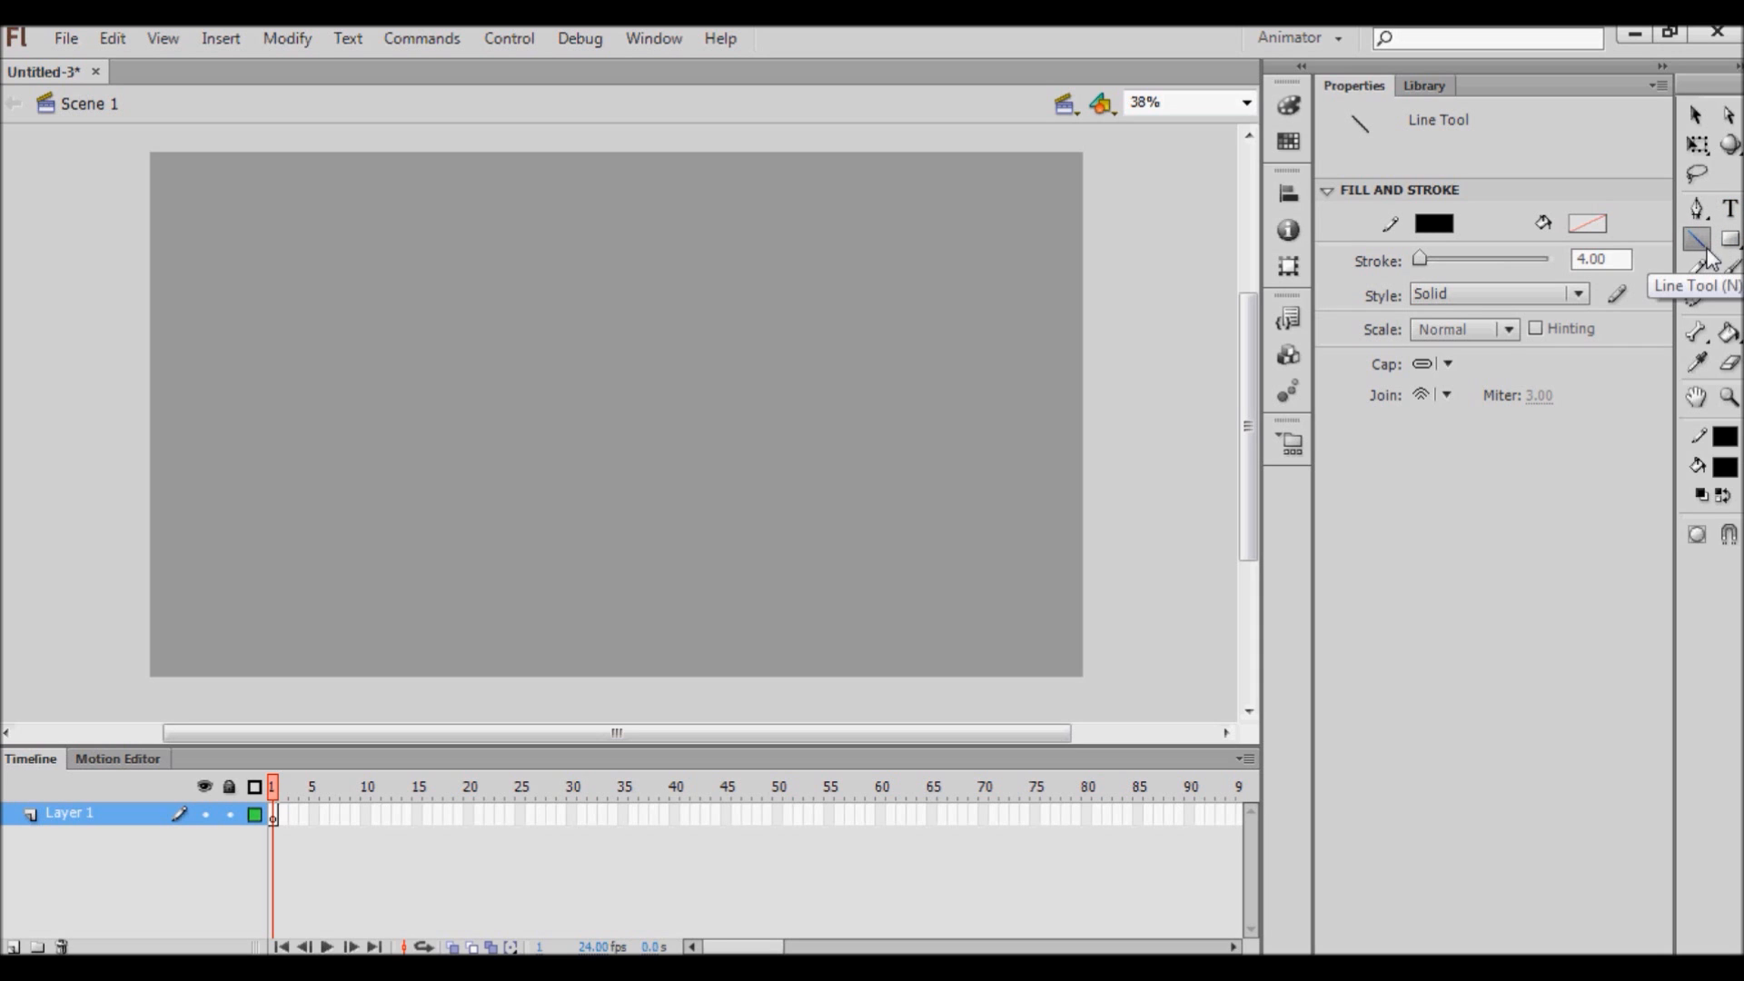
Draw a filled black oval about 448 by 360 px on the left half of the stage and select its fill.
left_click(1732, 241)
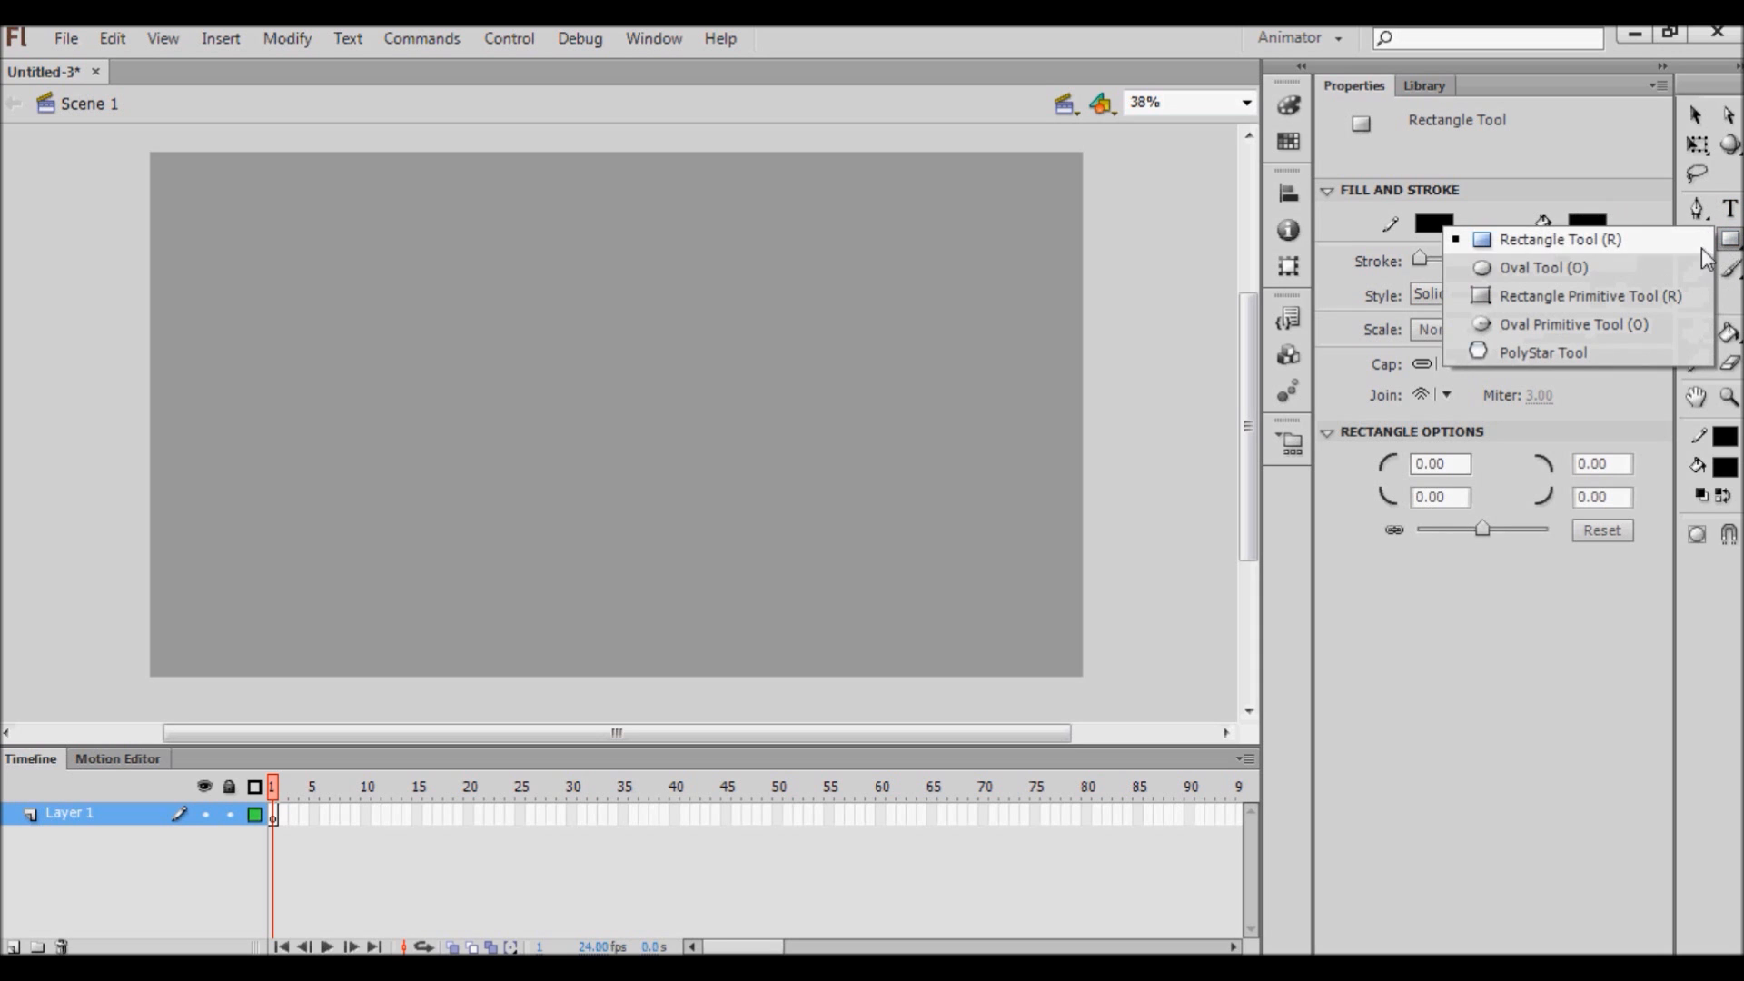
left_click(1679, 278)
left_click_drag(331, 269, 549, 446)
key("v")
left_click(434, 387)
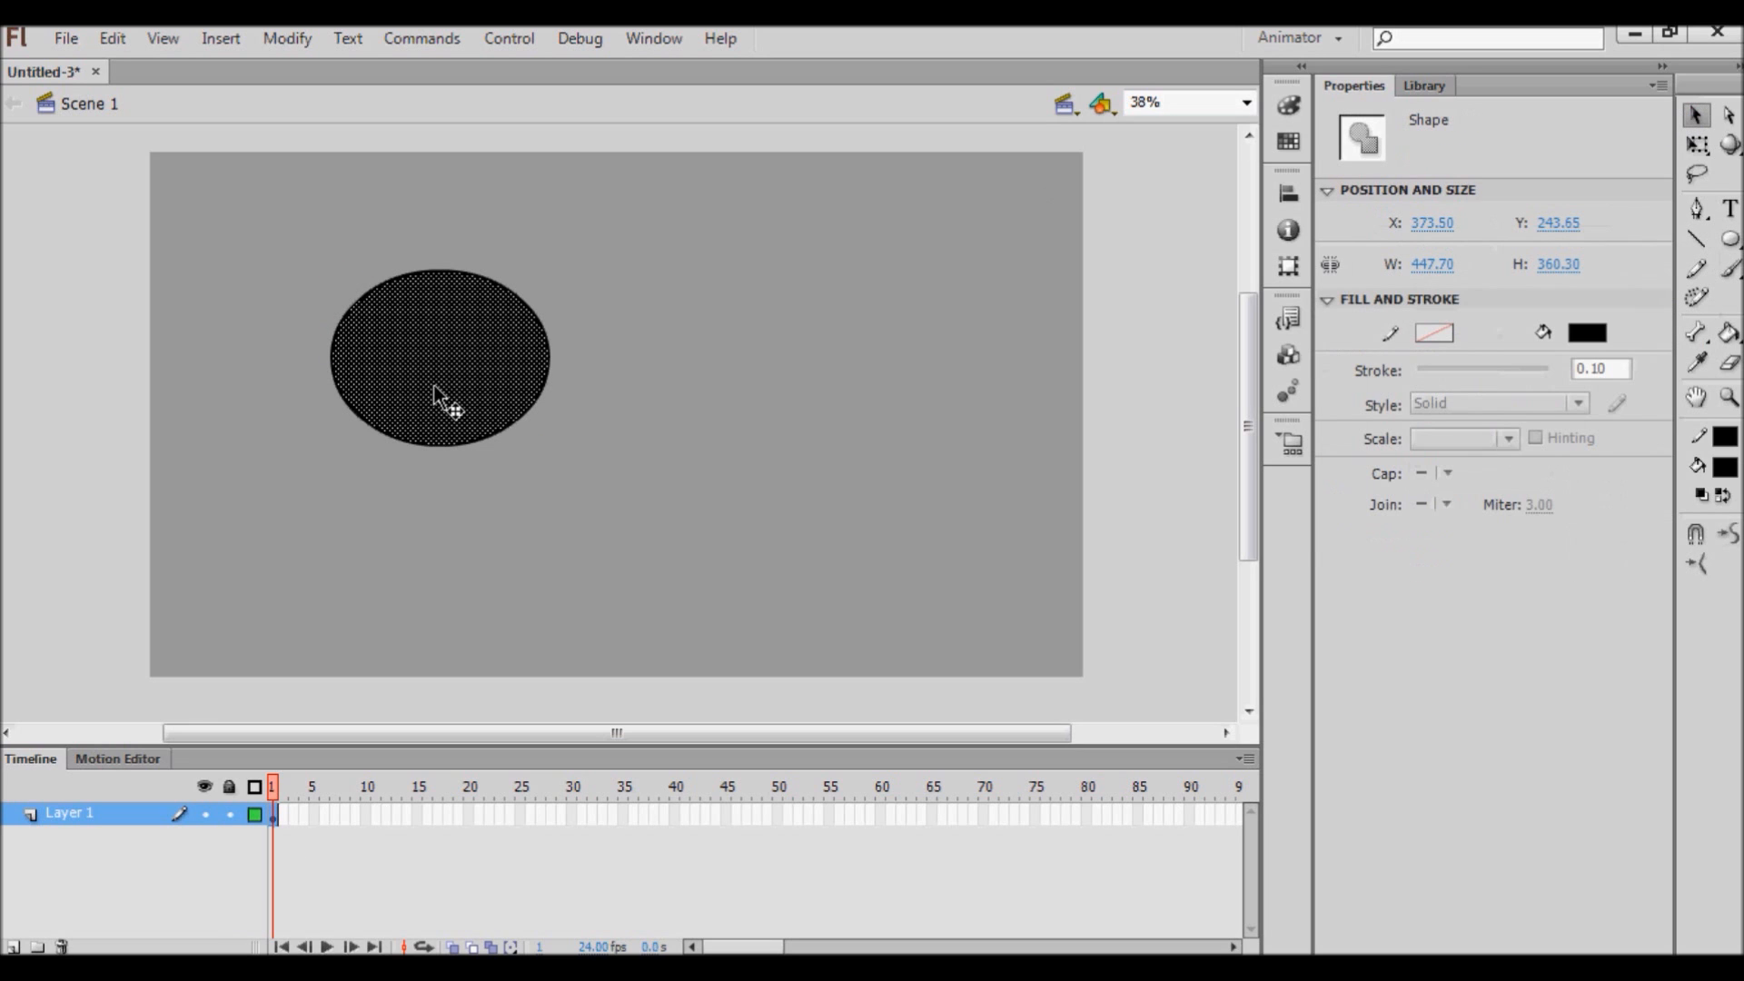
Try a short brush stroke beside the oval, undo it, and select the oval's outline separately from its fill.
left_click(1731, 270)
mouse_move(792, 309)
left_mouse_down()
mouse_move(750, 404)
mouse_move(789, 451)
left_mouse_up()
key("ctrl+z")
key("v")
left_click(553, 343)
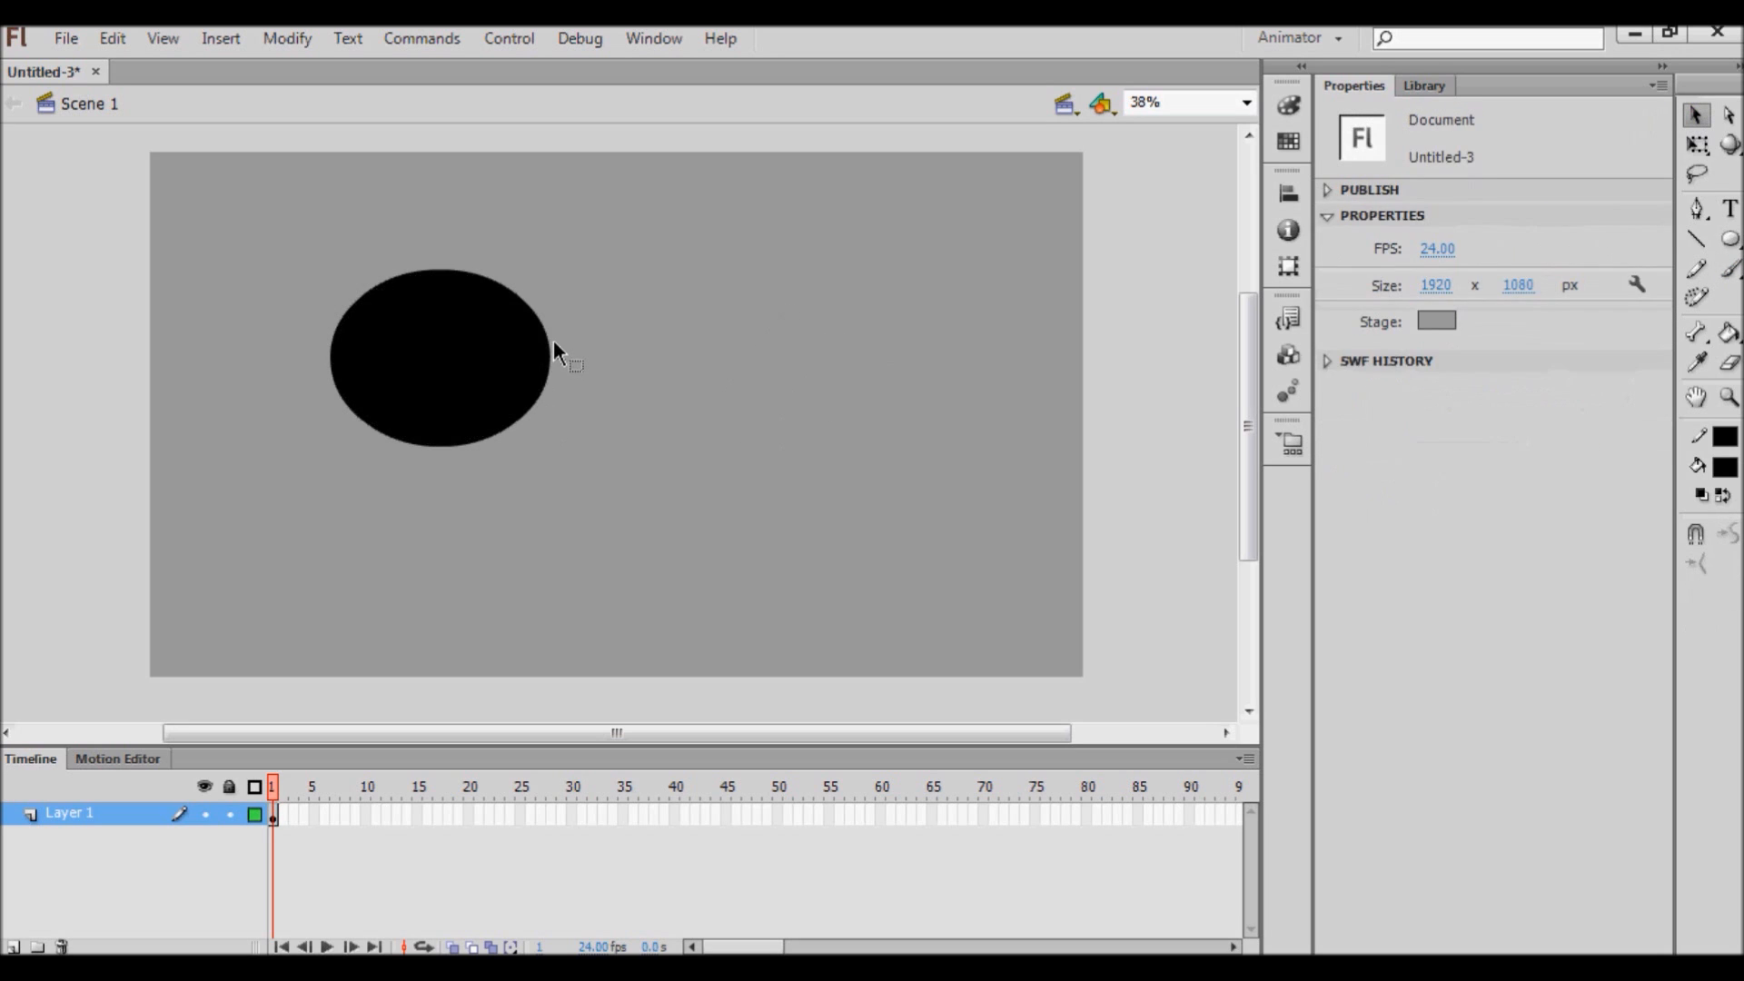
left_click(547, 349)
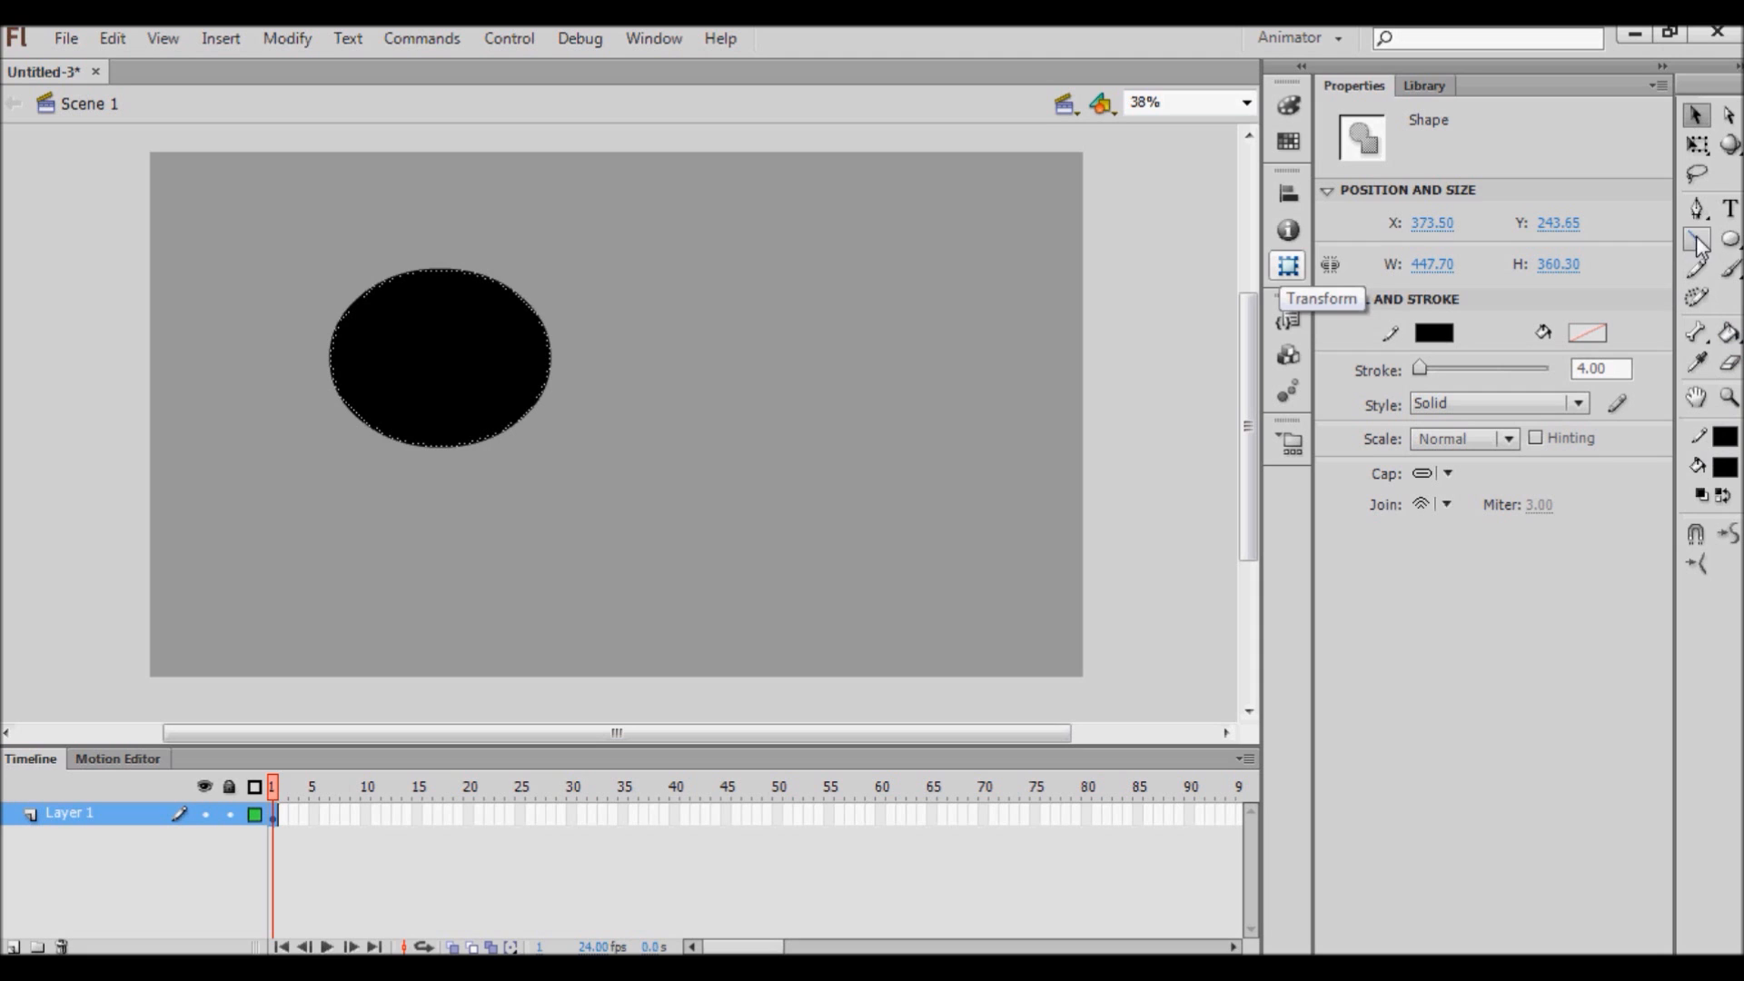
left_click(850, 390)
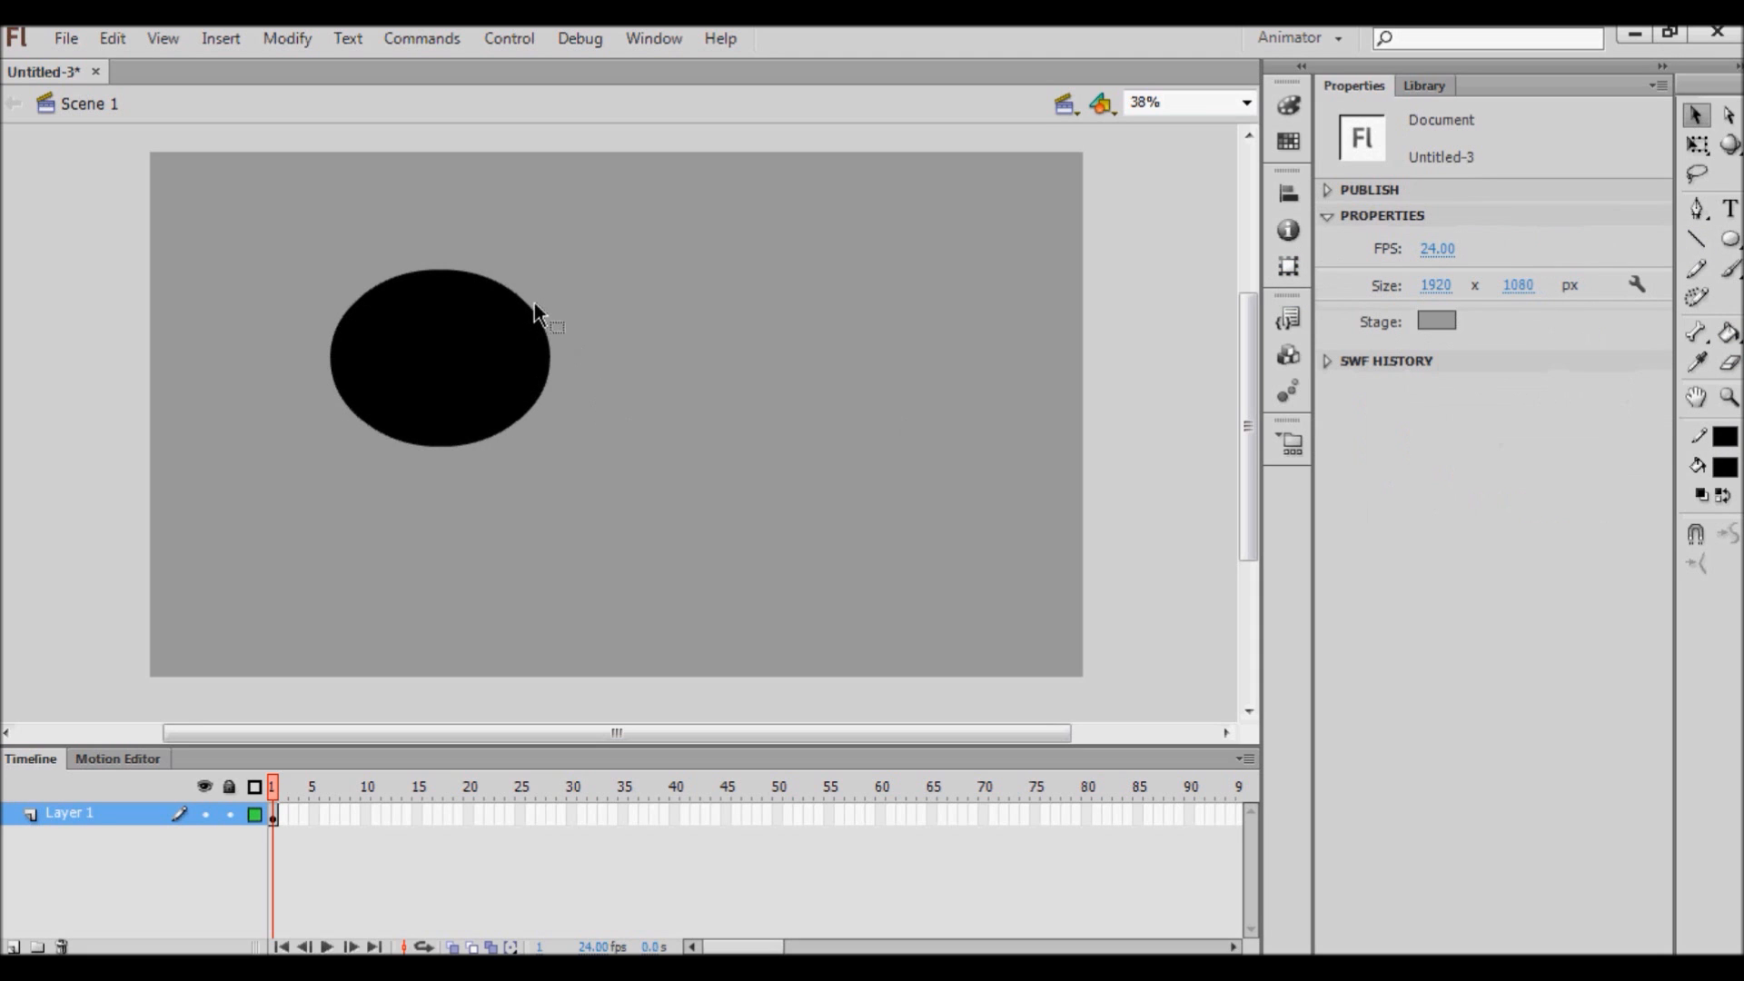
Pull the oval's upper-right edge outward into a rounded point and delete its black fill.
left_click_drag(532, 307, 586, 262)
left_click(494, 346)
key("Delete")
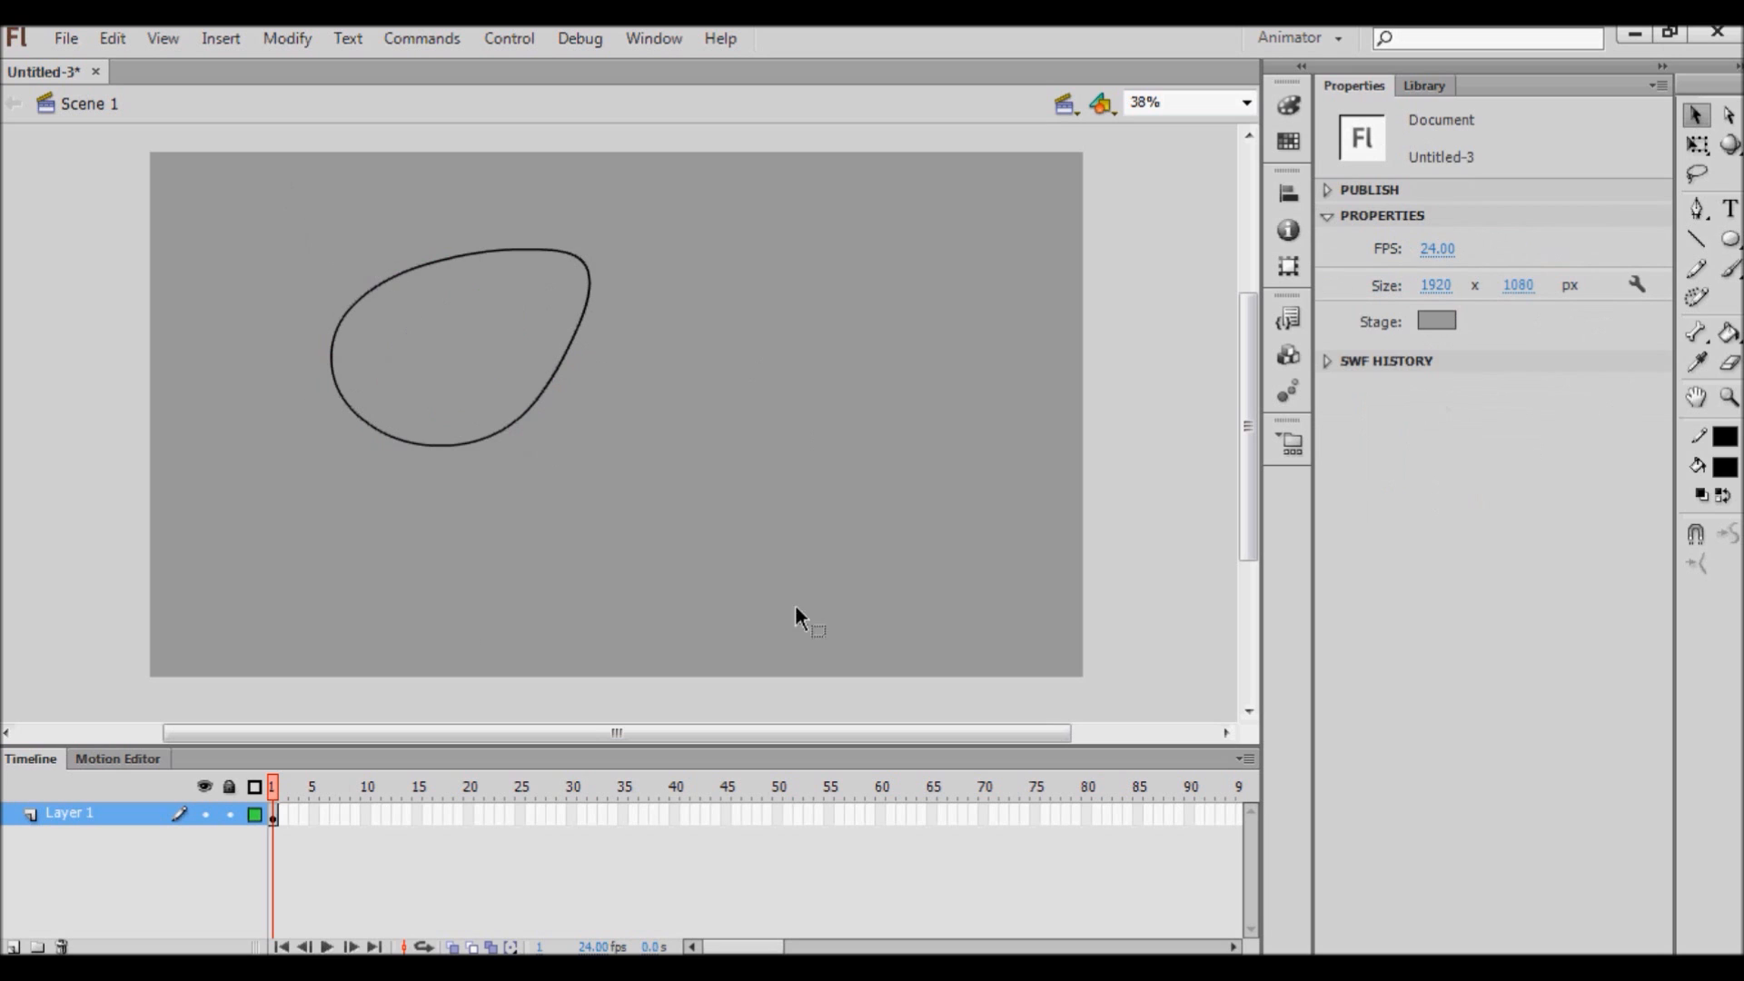
Clear the stage by deleting the remaining oval outline.
key("ctrl+a")
key("Delete")
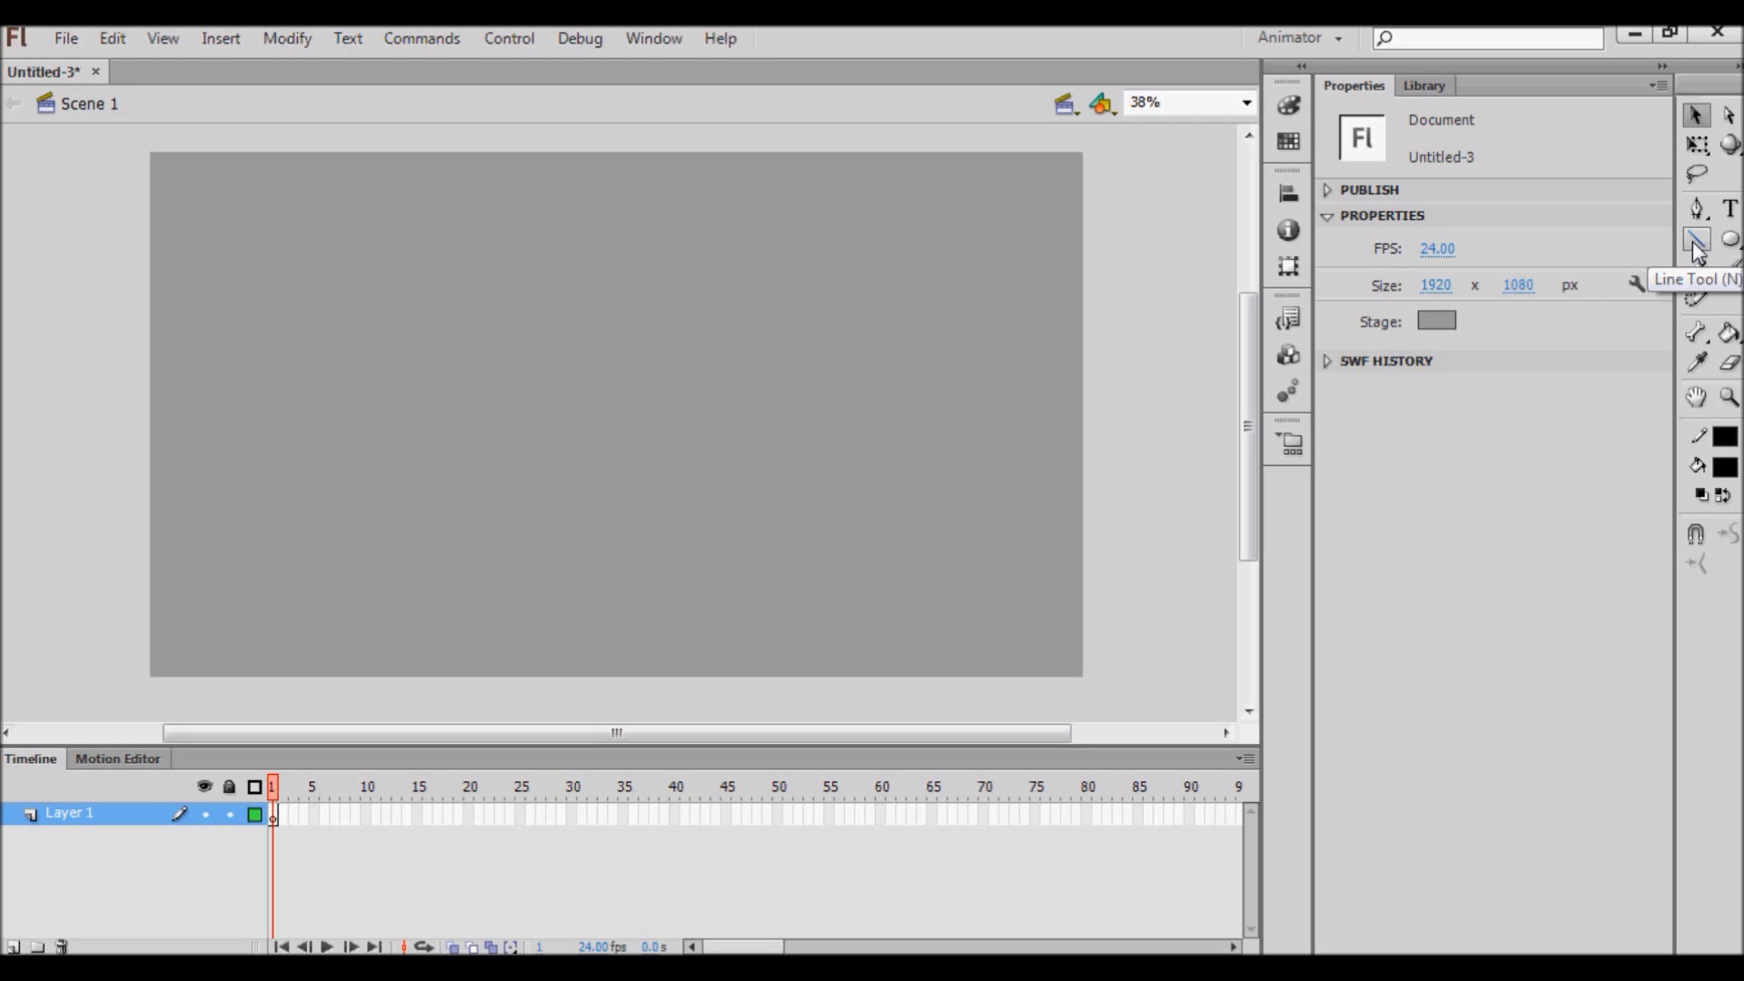
Paint a cartoon face with the Brush tool: a large oval head, two oval eyes with dot pupils and an open smile.
left_click(1729, 268)
mouse_move(621, 213)
left_mouse_down()
mouse_move(518, 657)
mouse_move(554, 193)
left_mouse_up()
left_click_drag(510, 288, 477, 326)
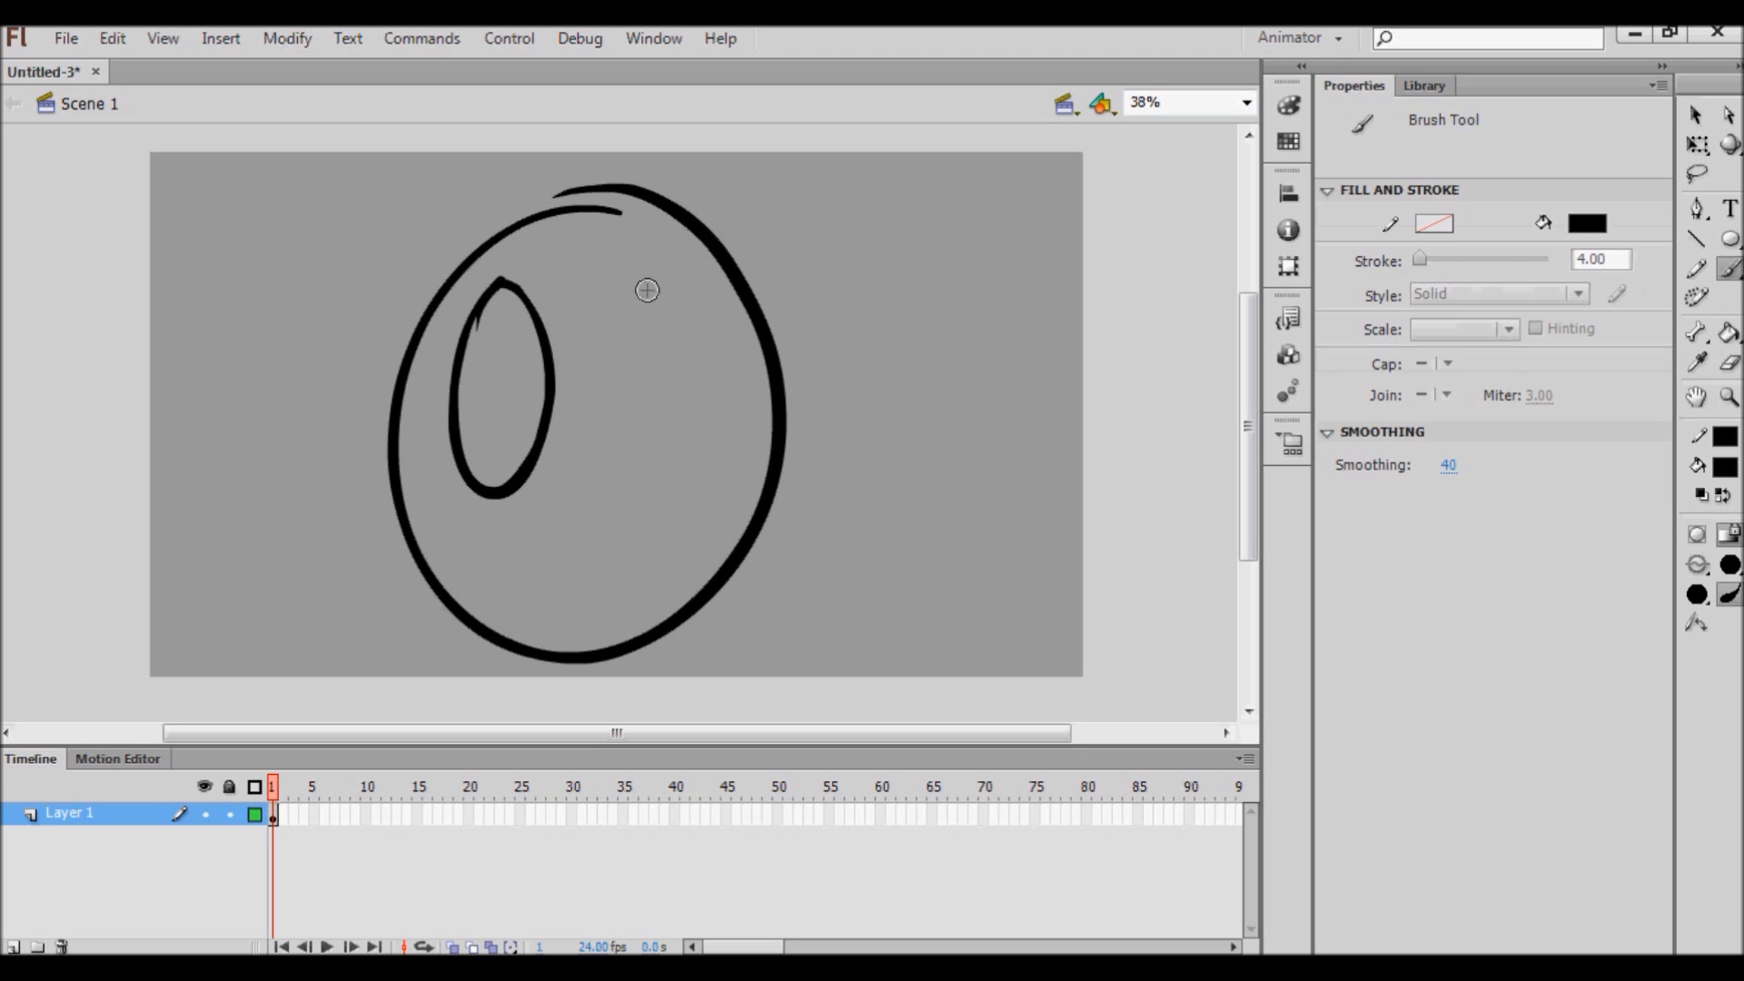
left_click_drag(611, 320, 636, 291)
left_click(499, 405)
left_click(649, 409)
left_click_drag(453, 509, 625, 543)
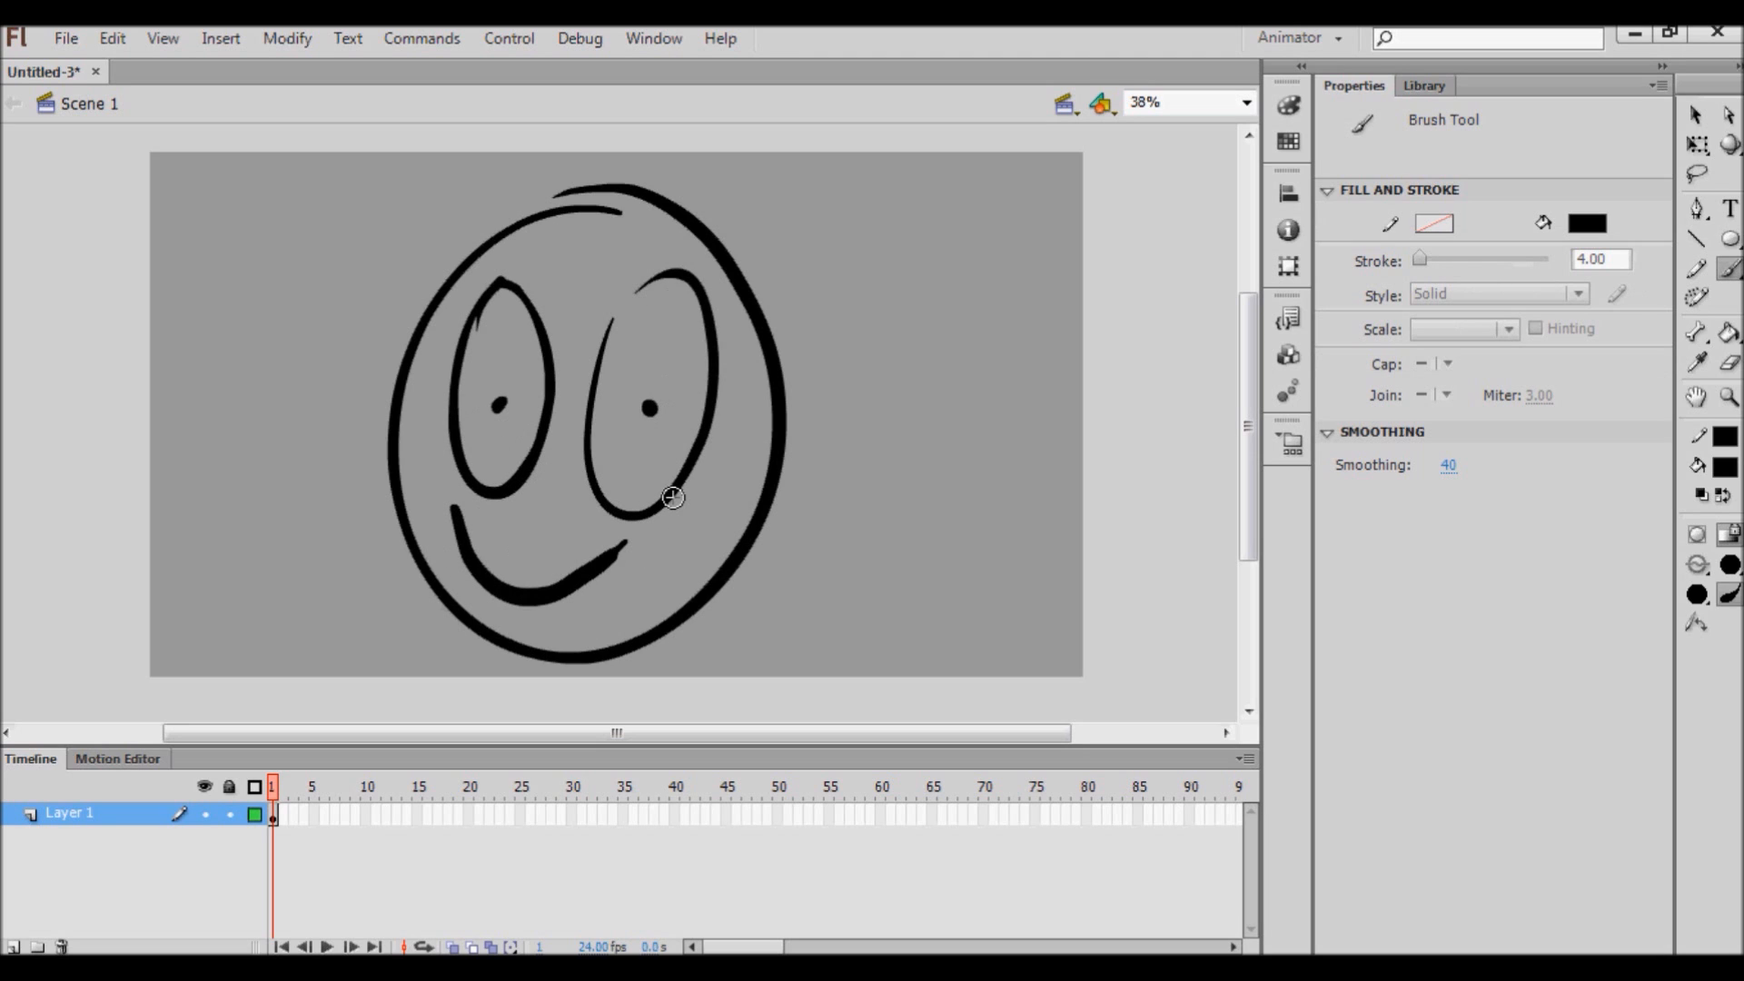
left_click_drag(454, 509, 592, 543)
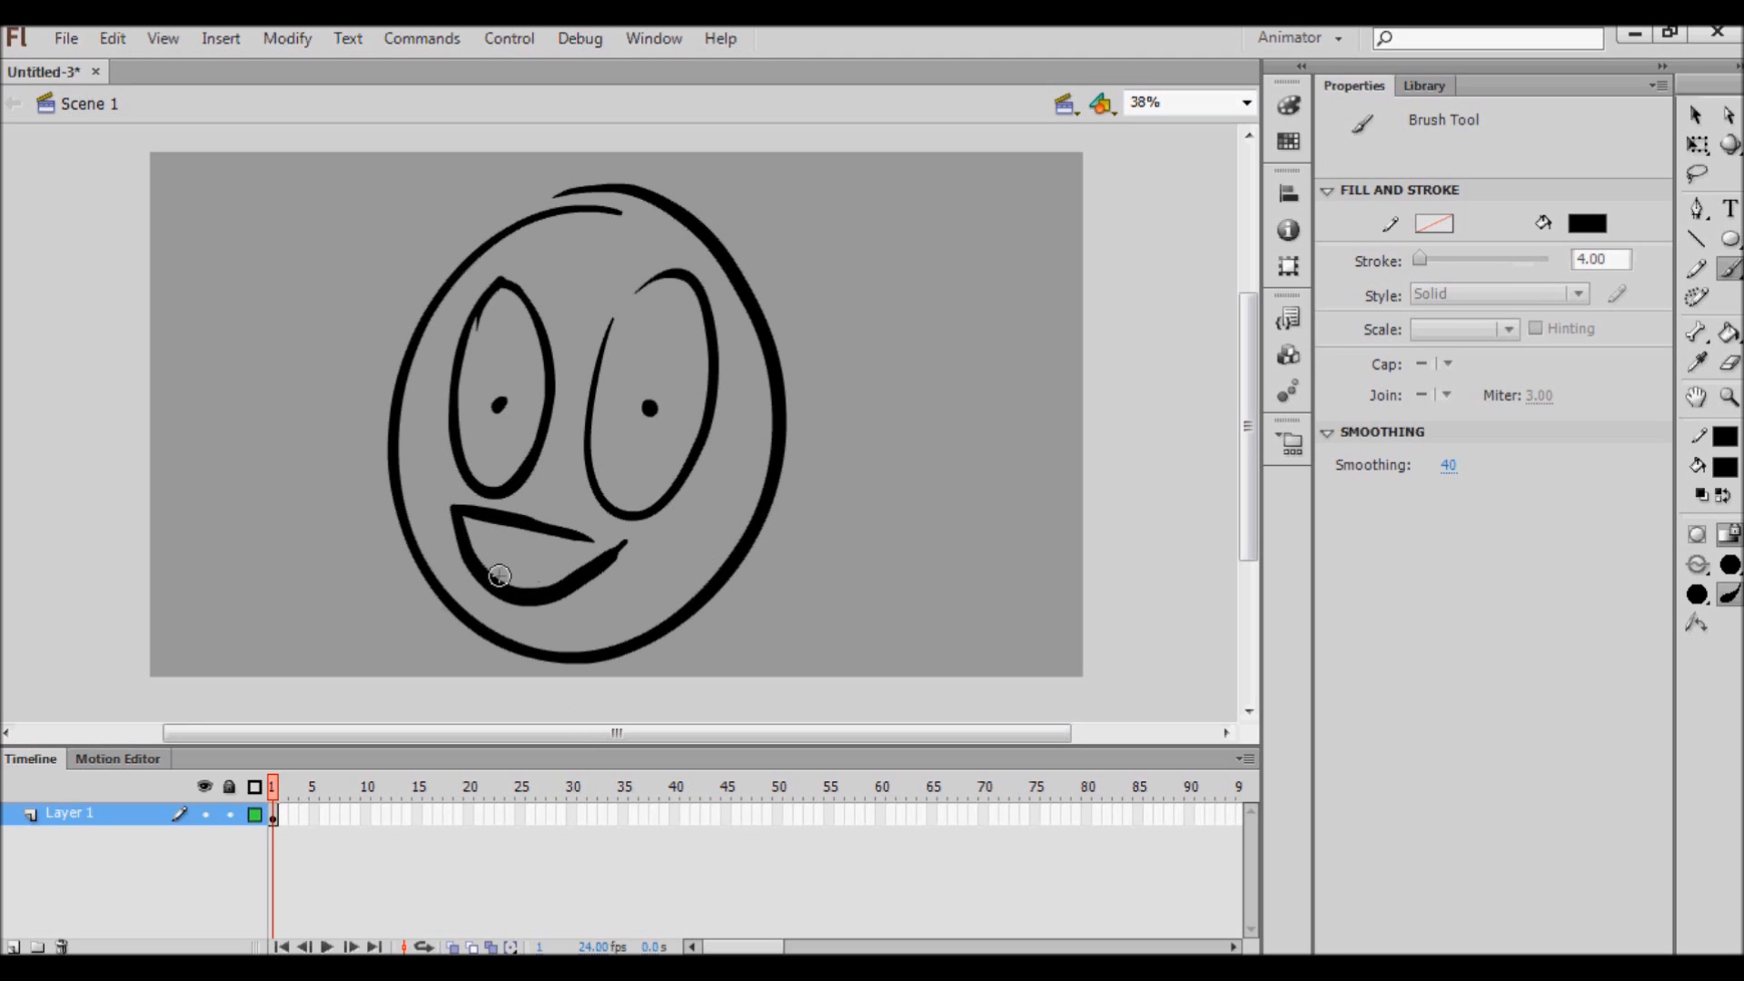
left_click_drag(481, 568, 581, 556)
Undo the eye, pupil and mouth strokes until only the head outline is left.
key("ctrl+z")
key("ctrl+z")
key("ctrl+z")
key("ctrl+z")
key("ctrl+z")
key("ctrl+z")
key("ctrl+z")
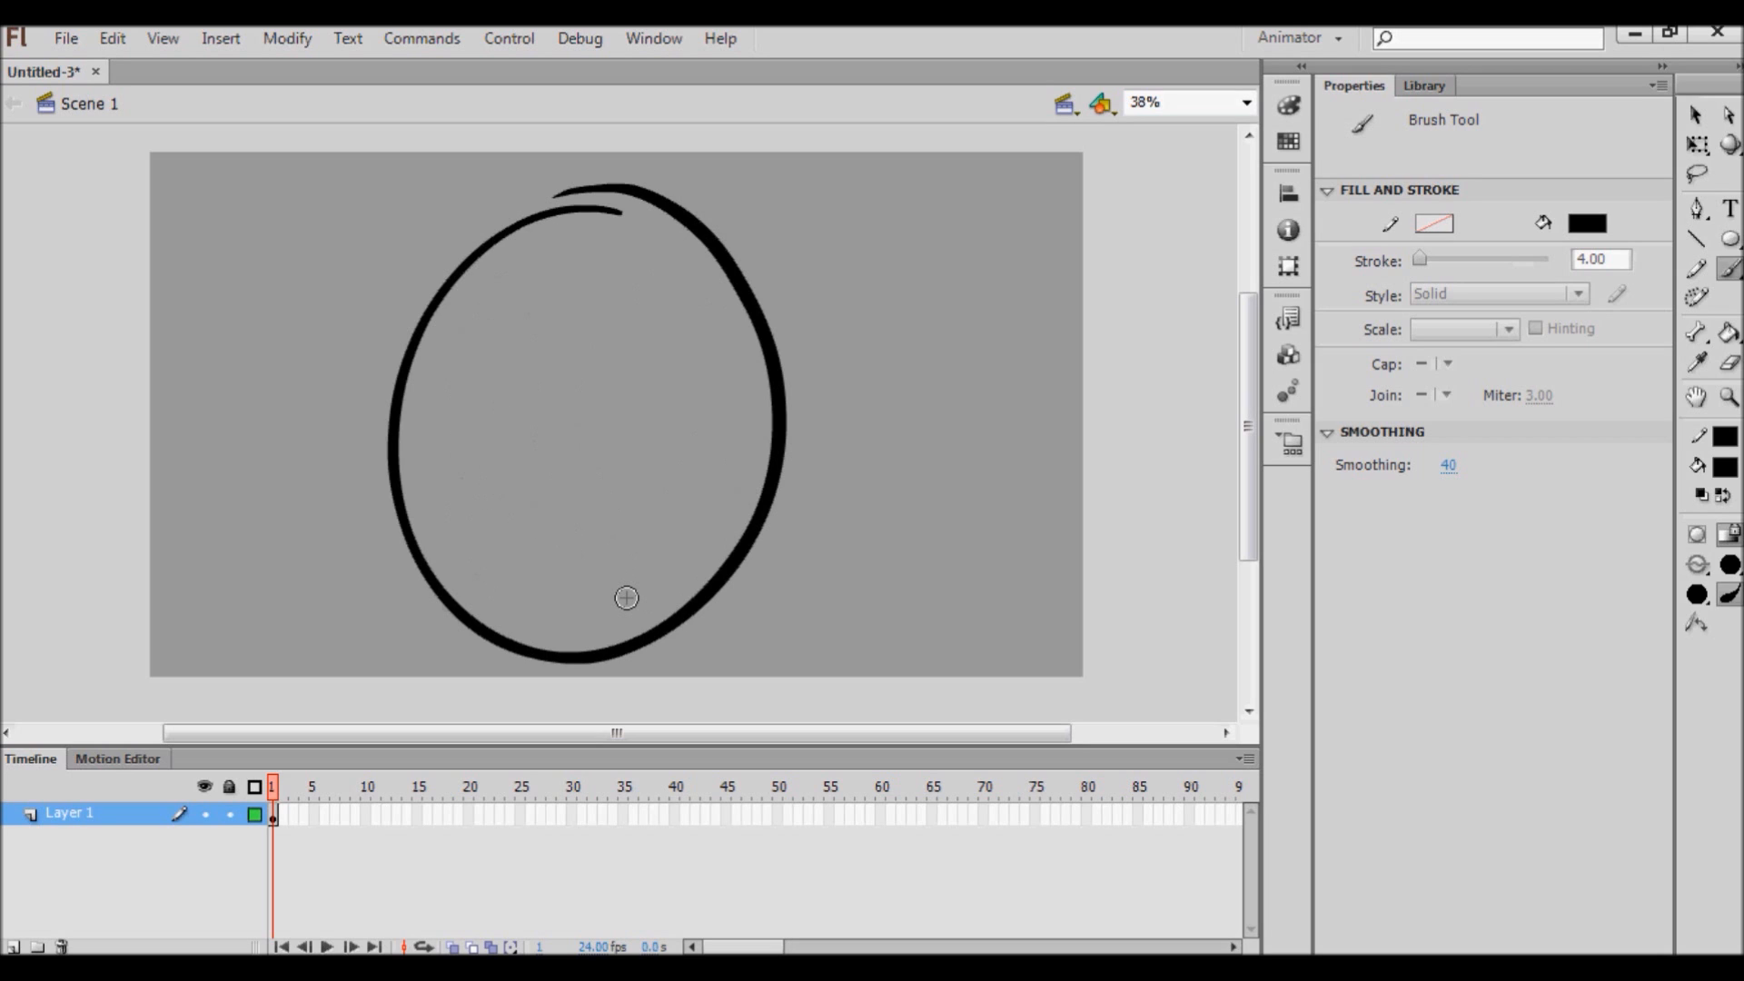
Select the whole head outline with the Lasso tool and move it toward the stage's left edge, to about X 66, Y 110.
left_click(1697, 176)
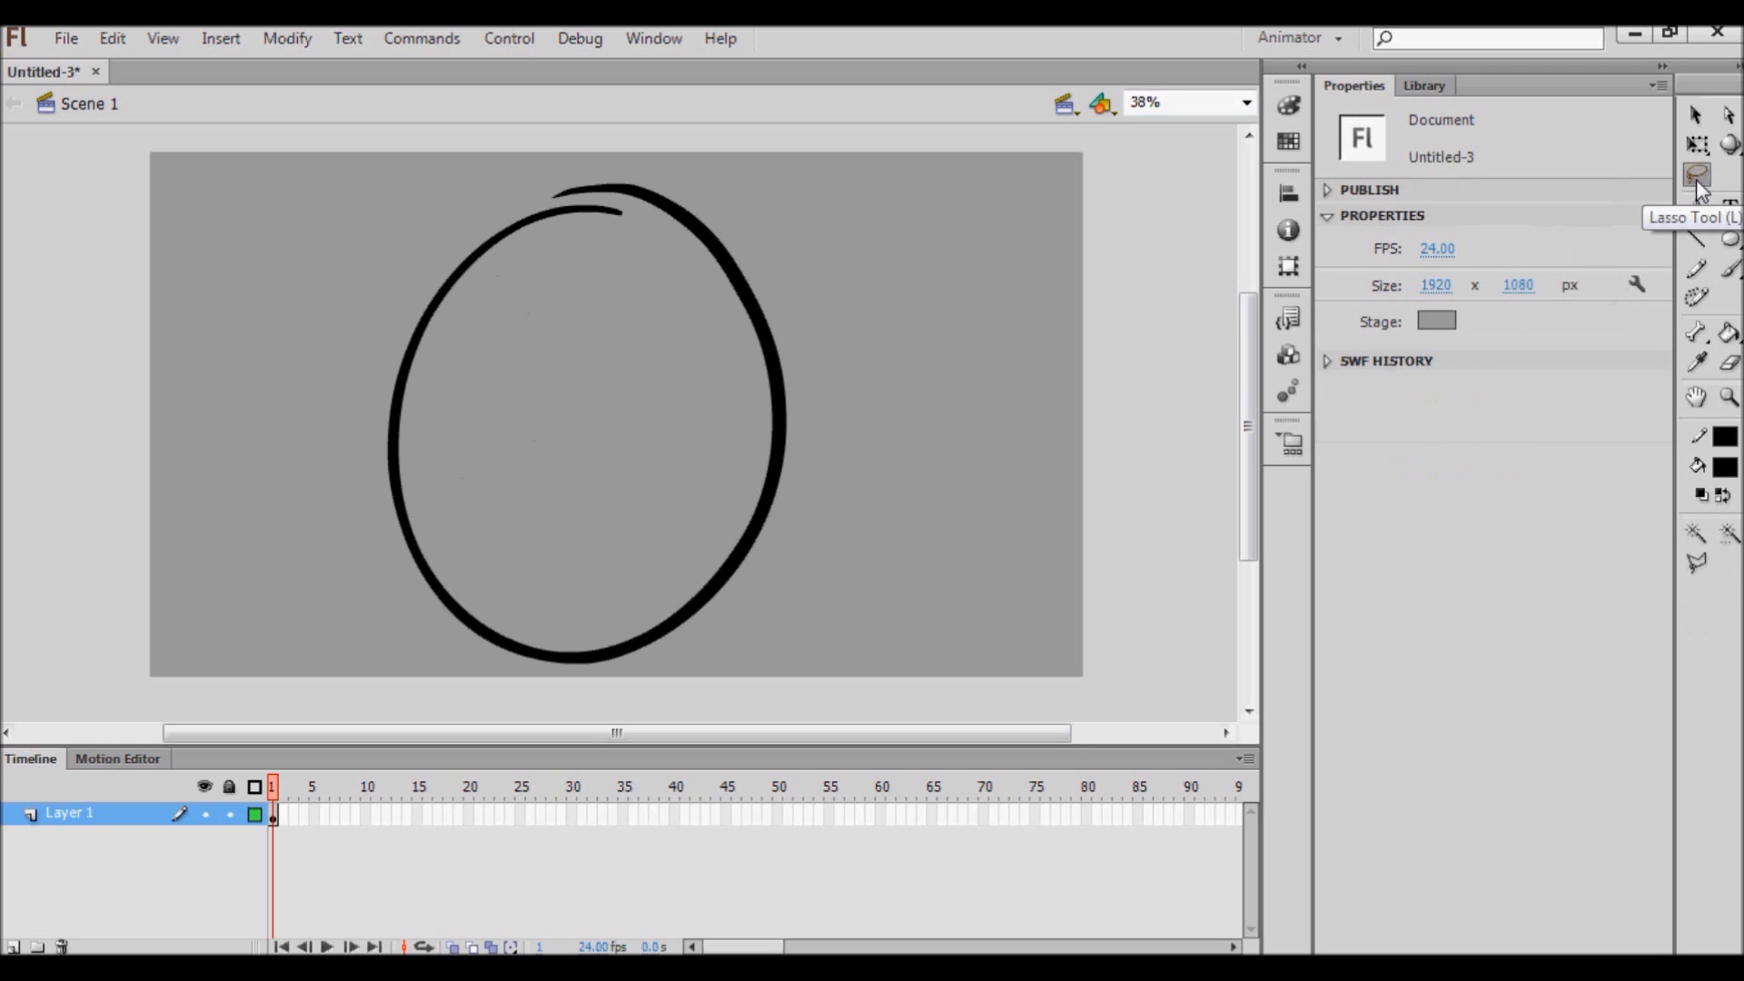
mouse_move(913, 280)
left_mouse_down()
mouse_move(615, 109)
mouse_move(491, 748)
mouse_move(859, 186)
mouse_move(826, 173)
left_mouse_up()
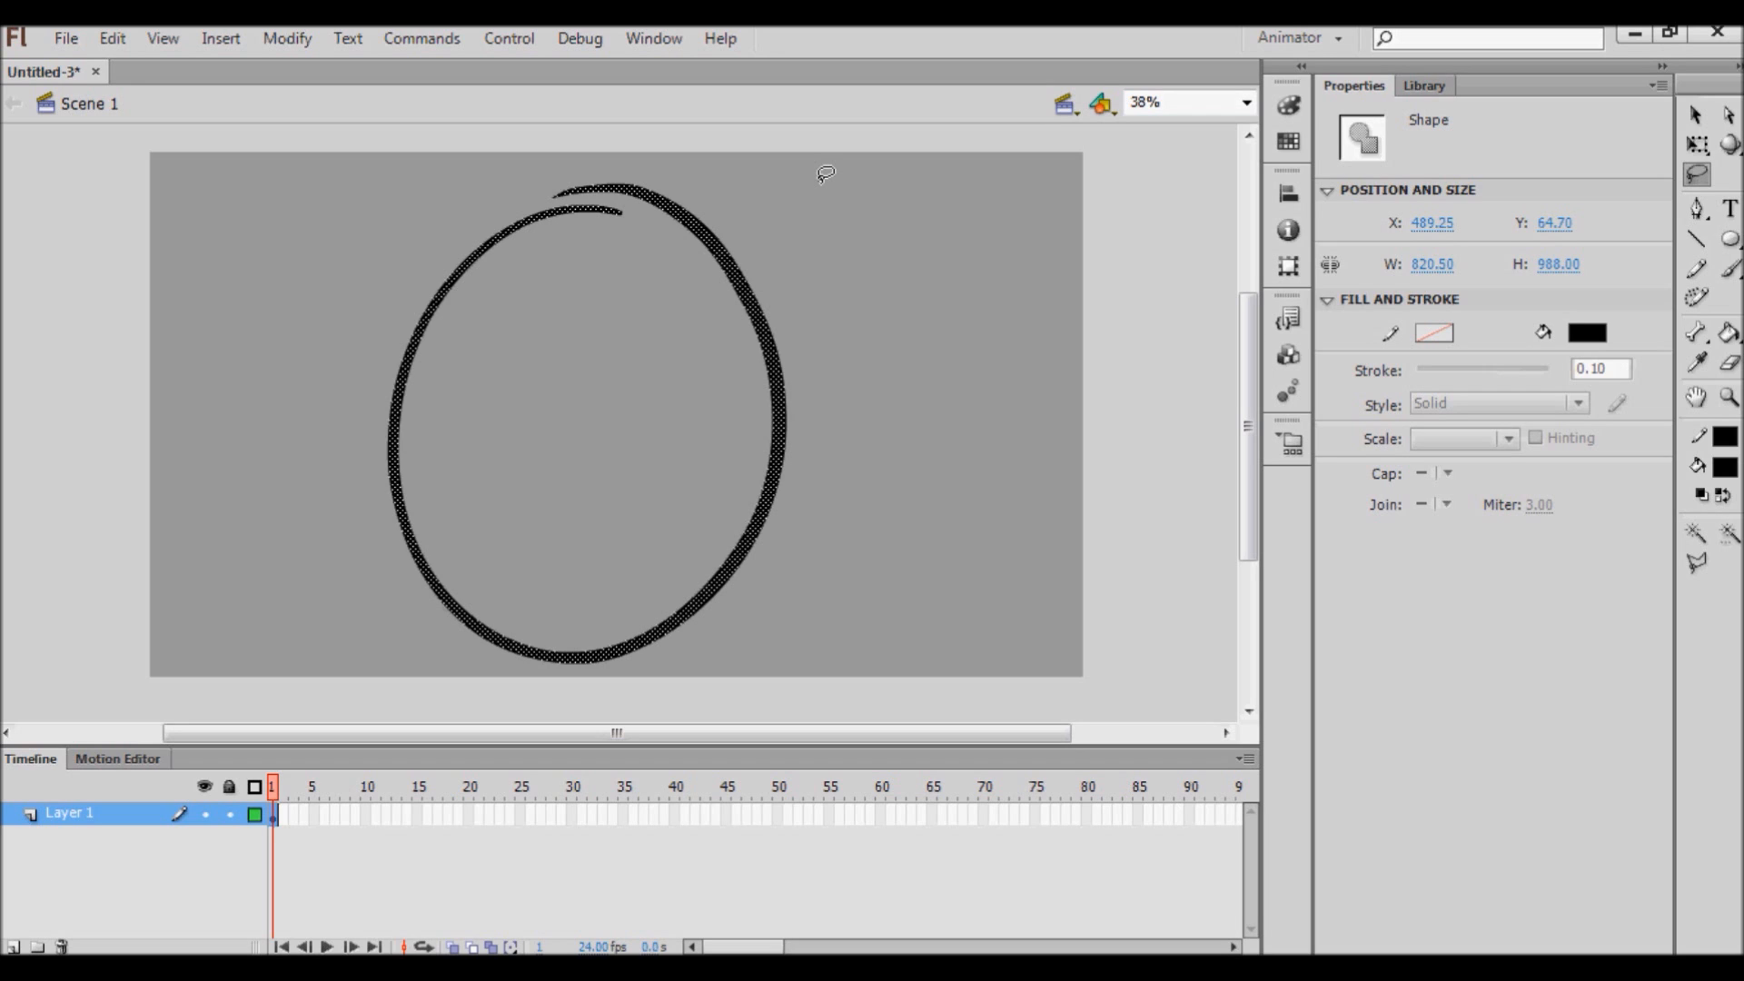
key("v")
mouse_move(772, 327)
left_mouse_down()
mouse_move(1037, 284)
mouse_move(1061, 315)
mouse_move(776, 394)
mouse_move(770, 308)
left_mouse_up()
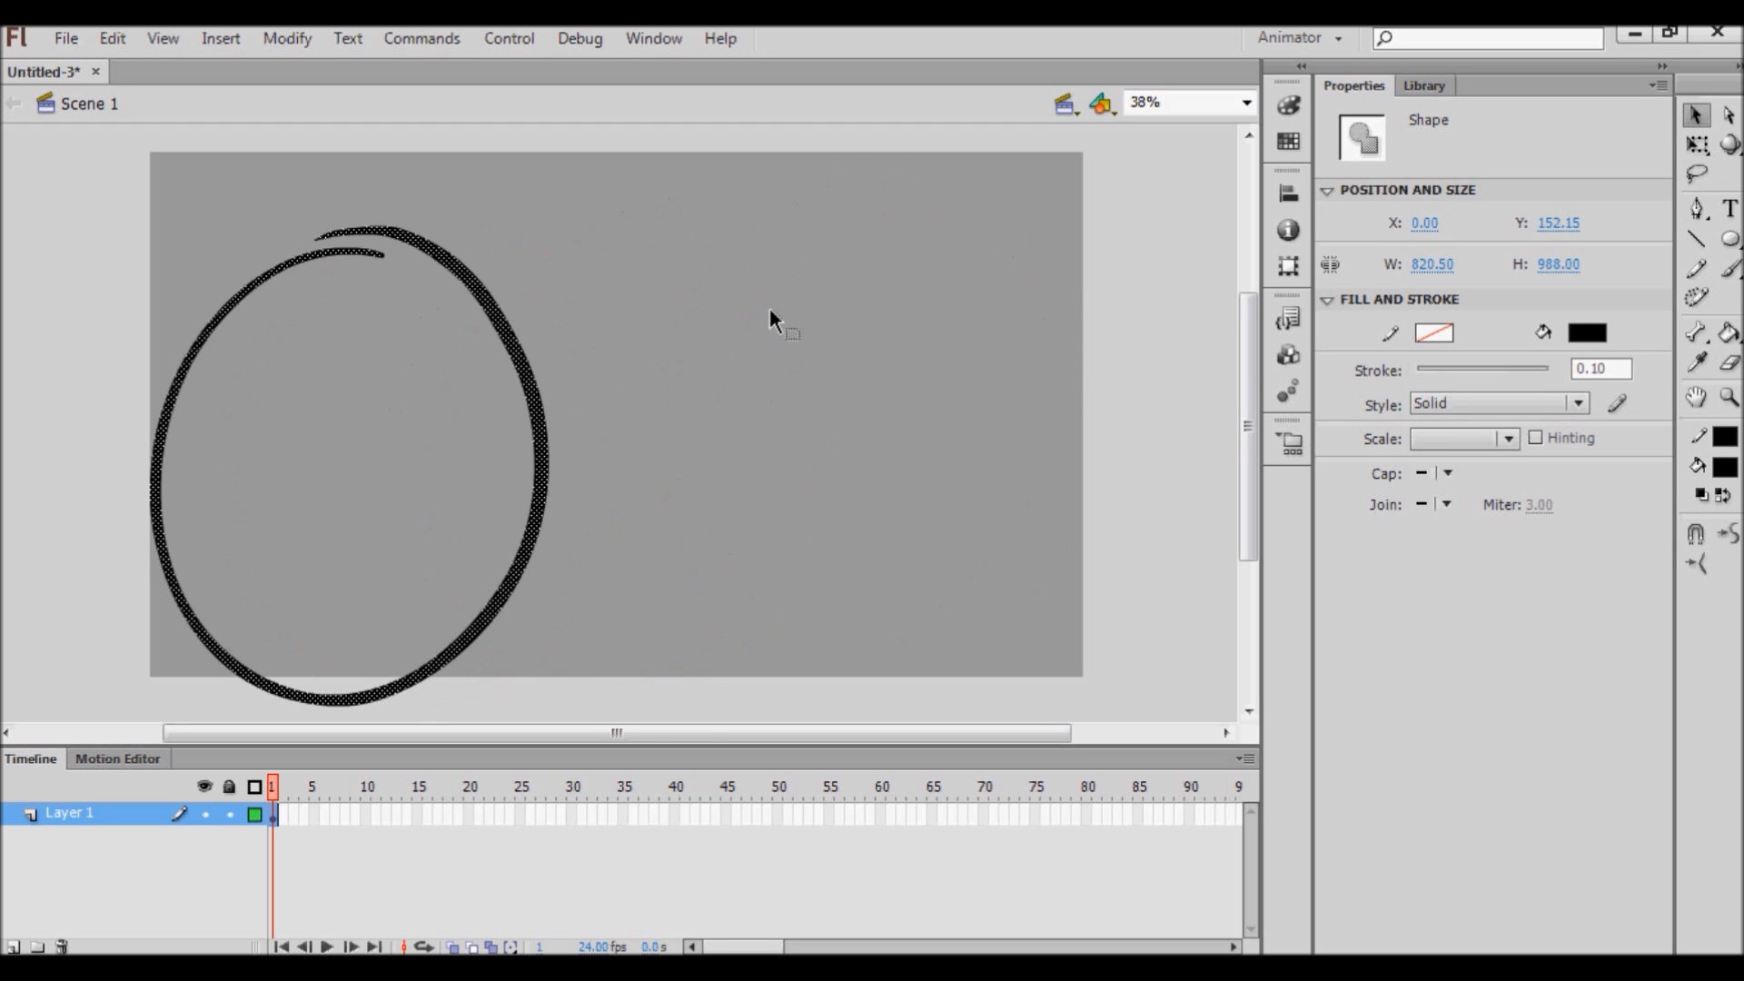
left_click_drag(542, 485, 602, 434)
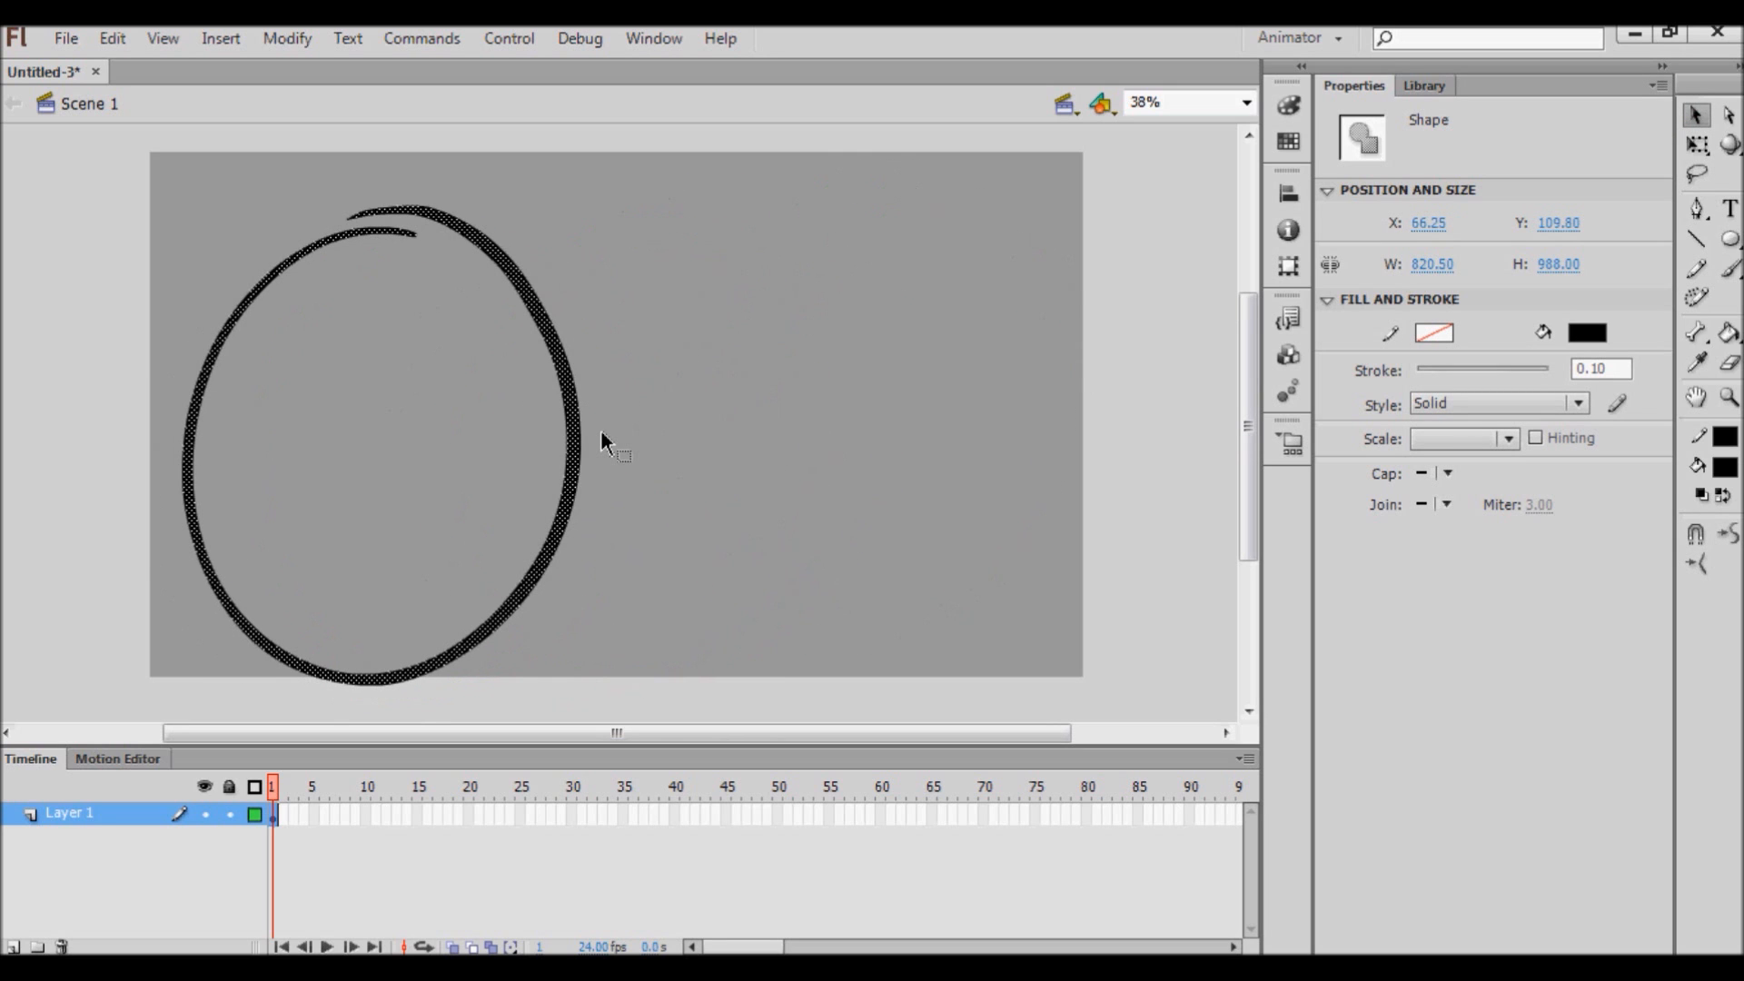
Recolor the selected head outline with a red fill at 100% alpha.
left_click(1726, 467)
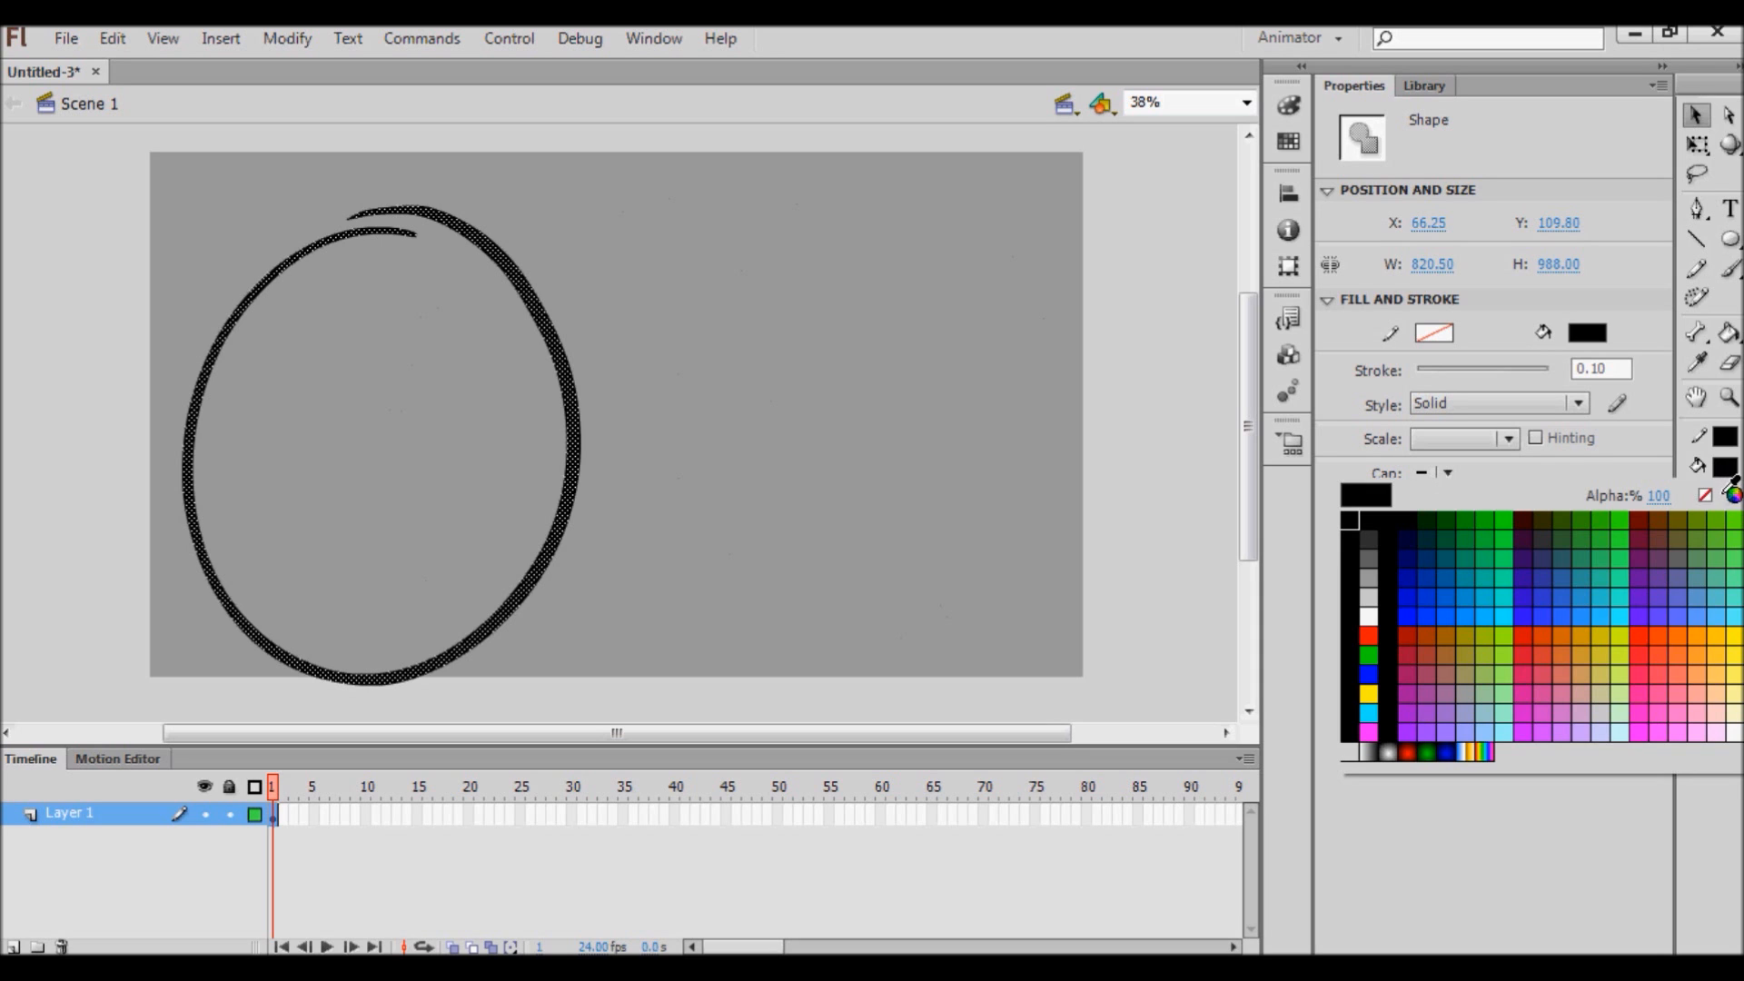
left_click(1533, 633)
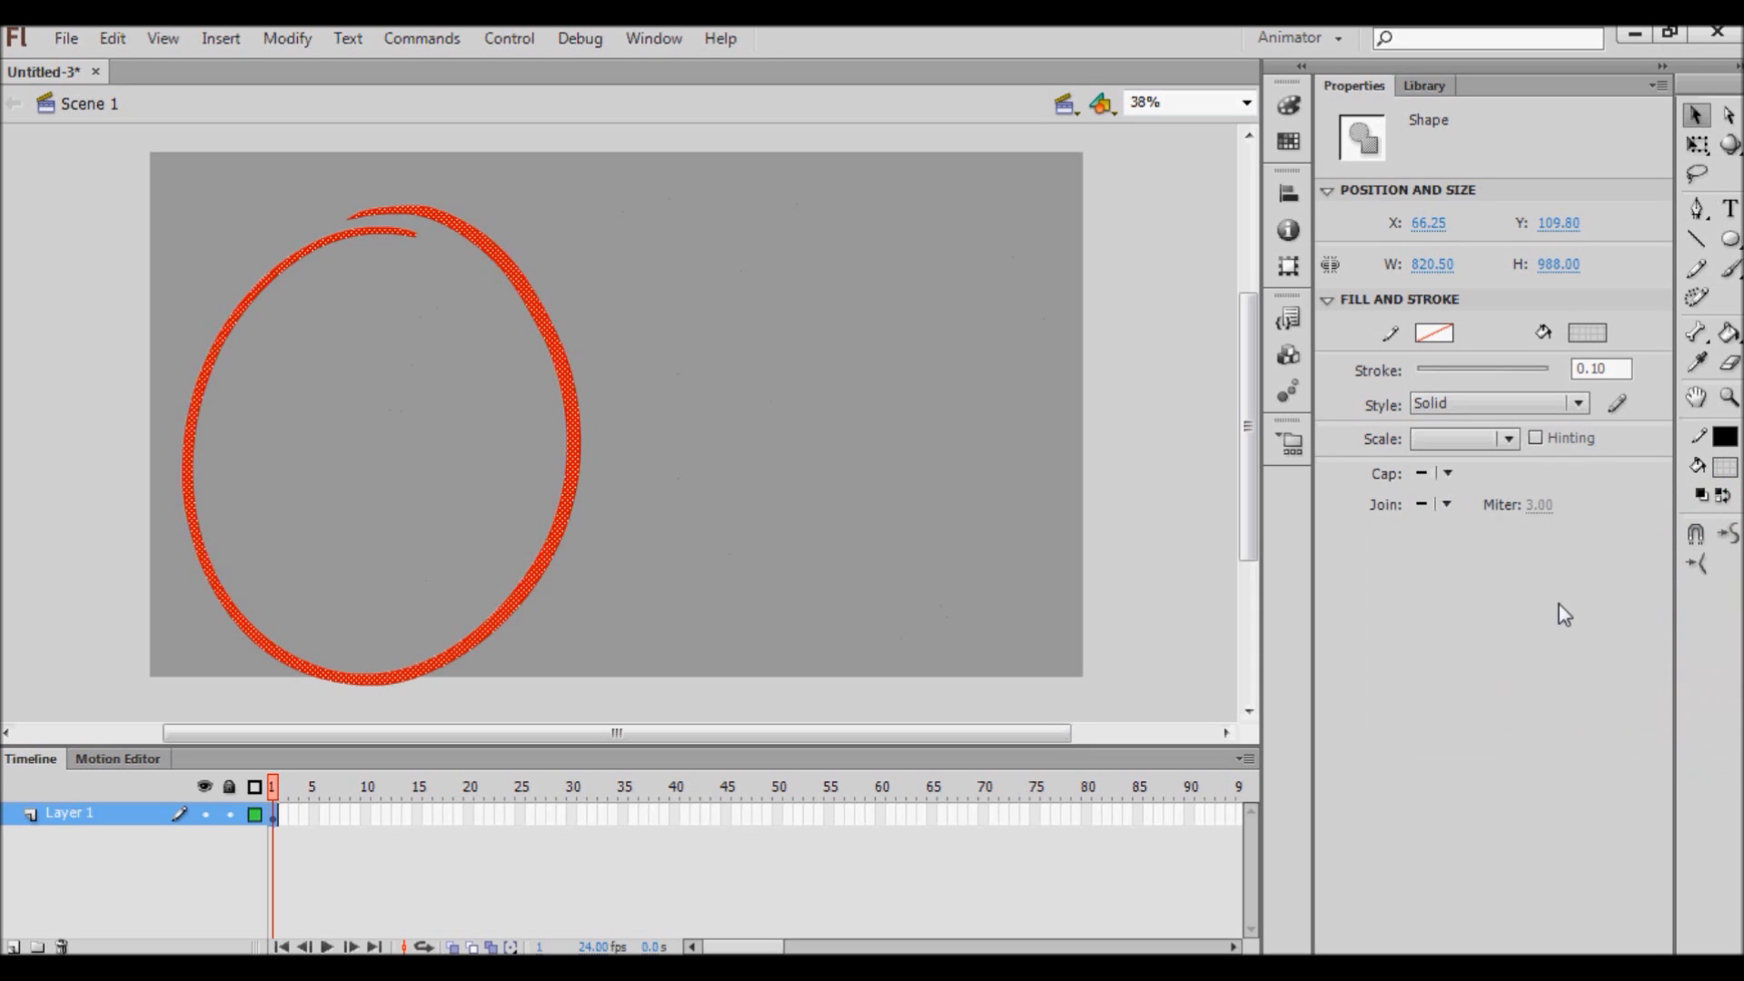
left_click(1724, 464)
double_click(1668, 495)
type("100")
key("Return")
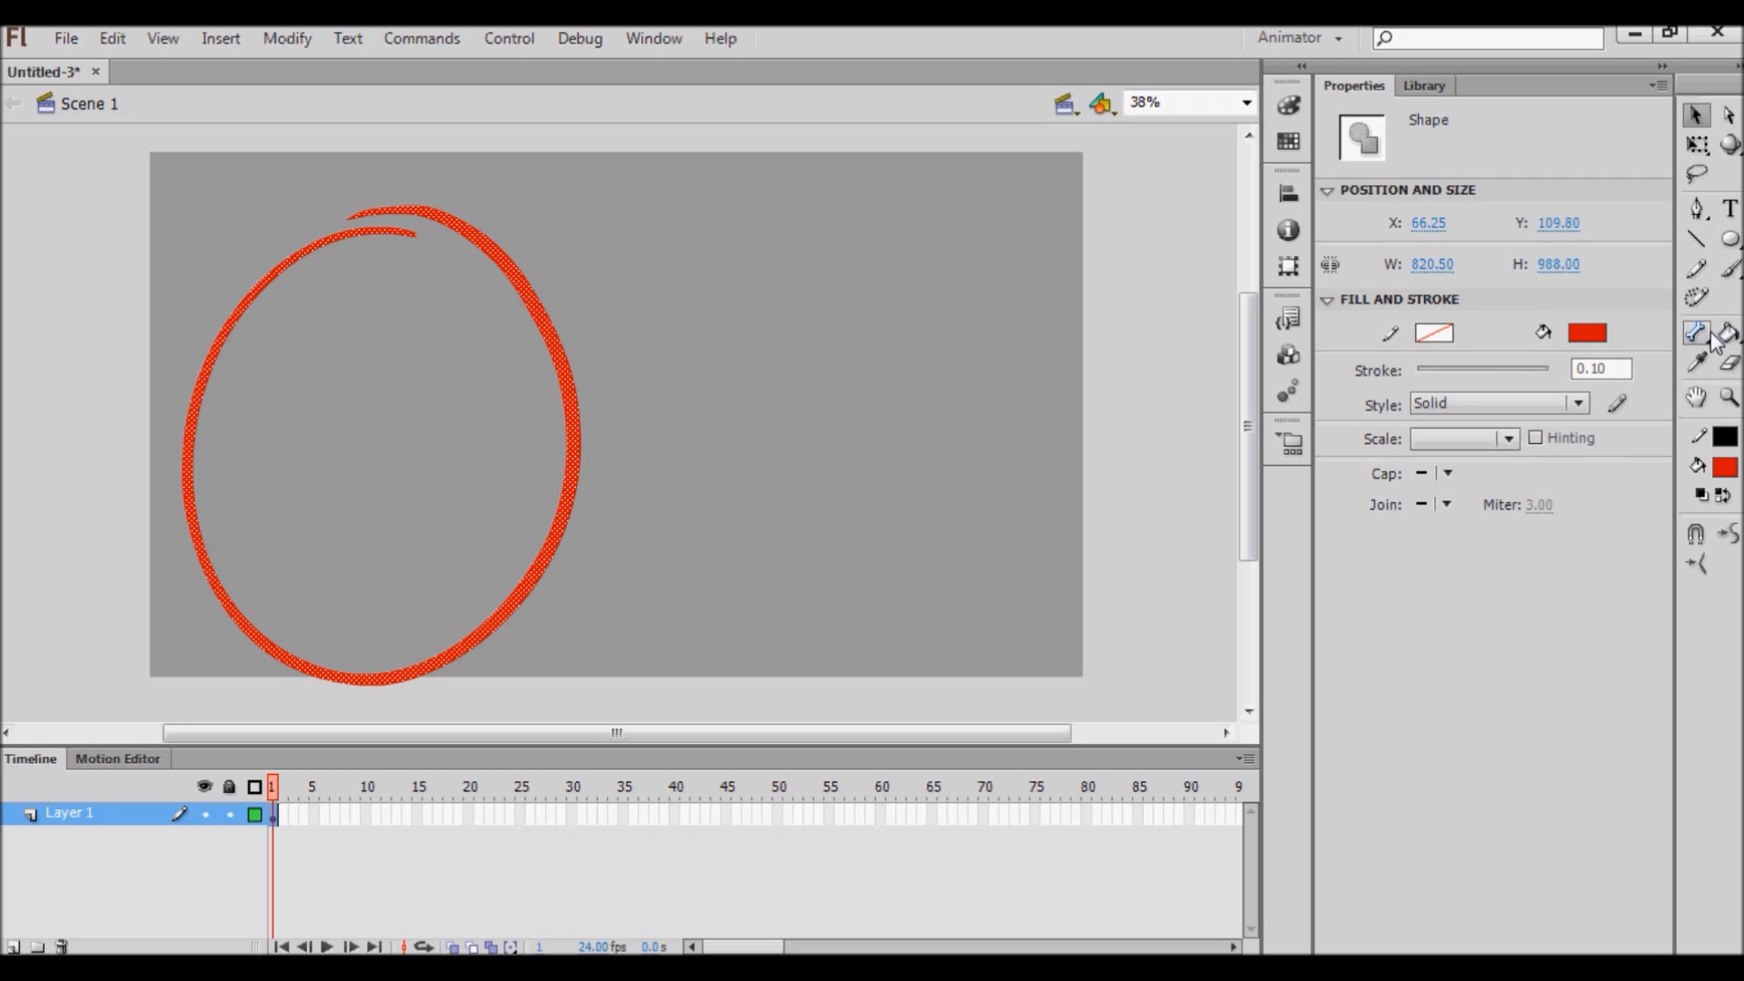
Delete the red outline and set the Brush tool's fill color back to black.
key("Delete")
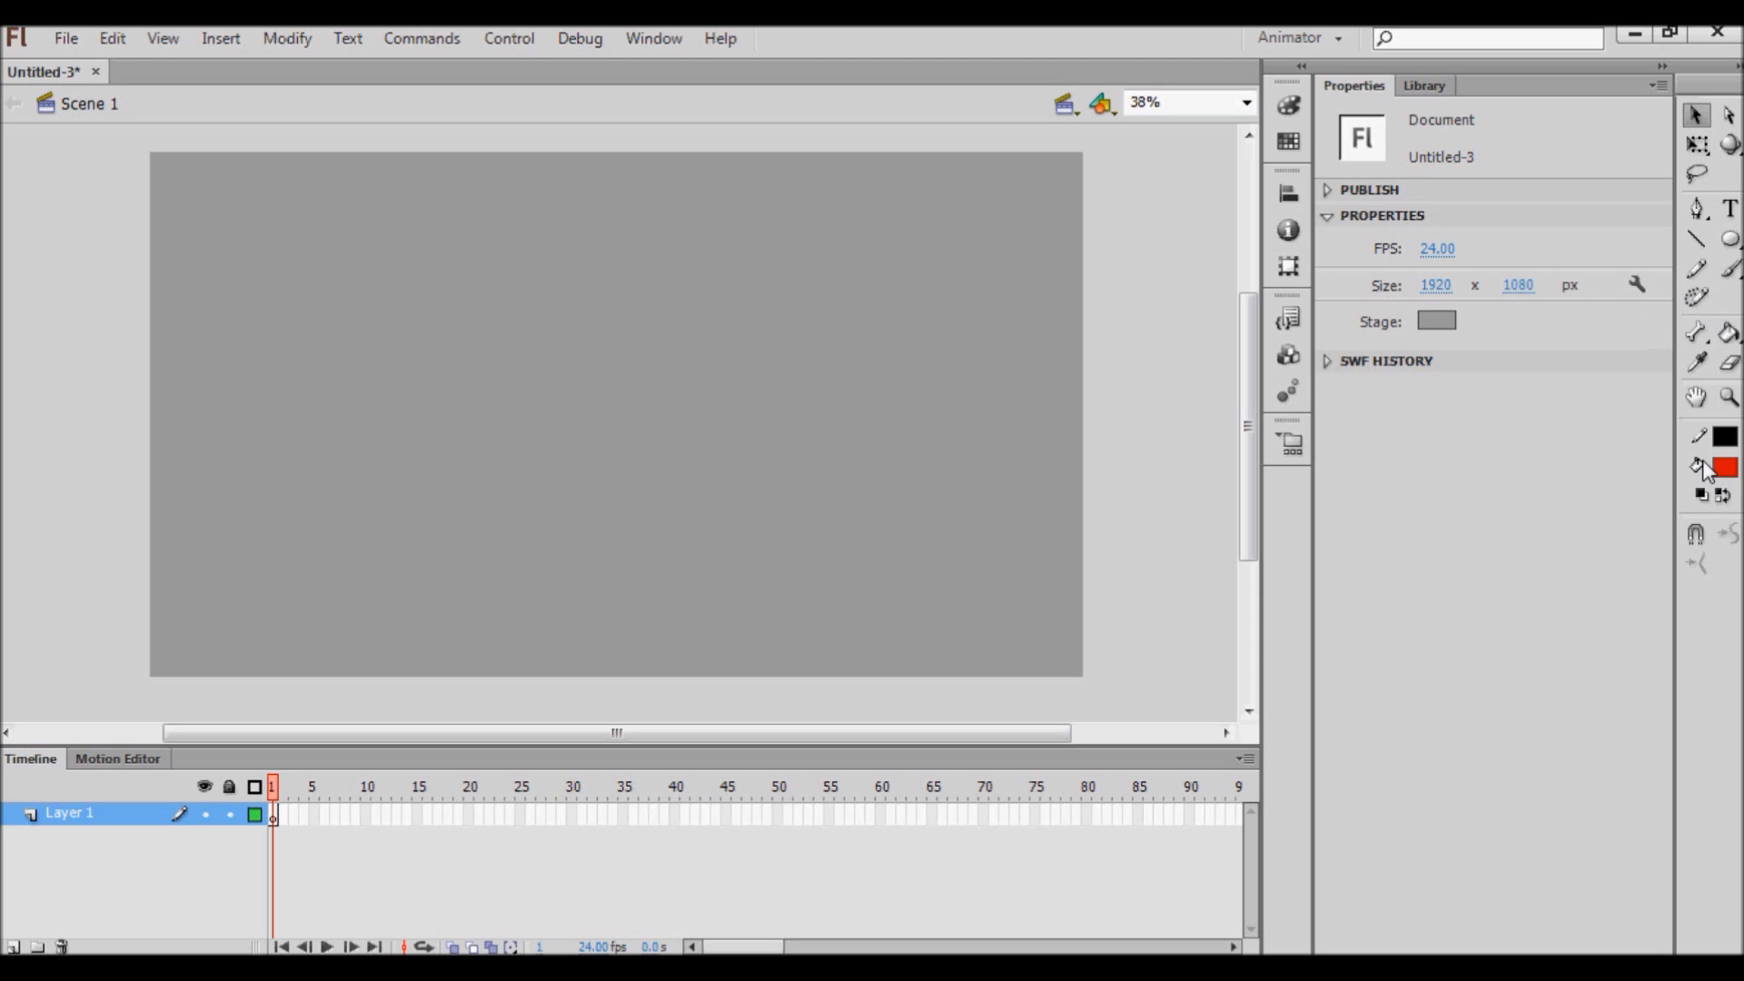
left_click(1730, 269)
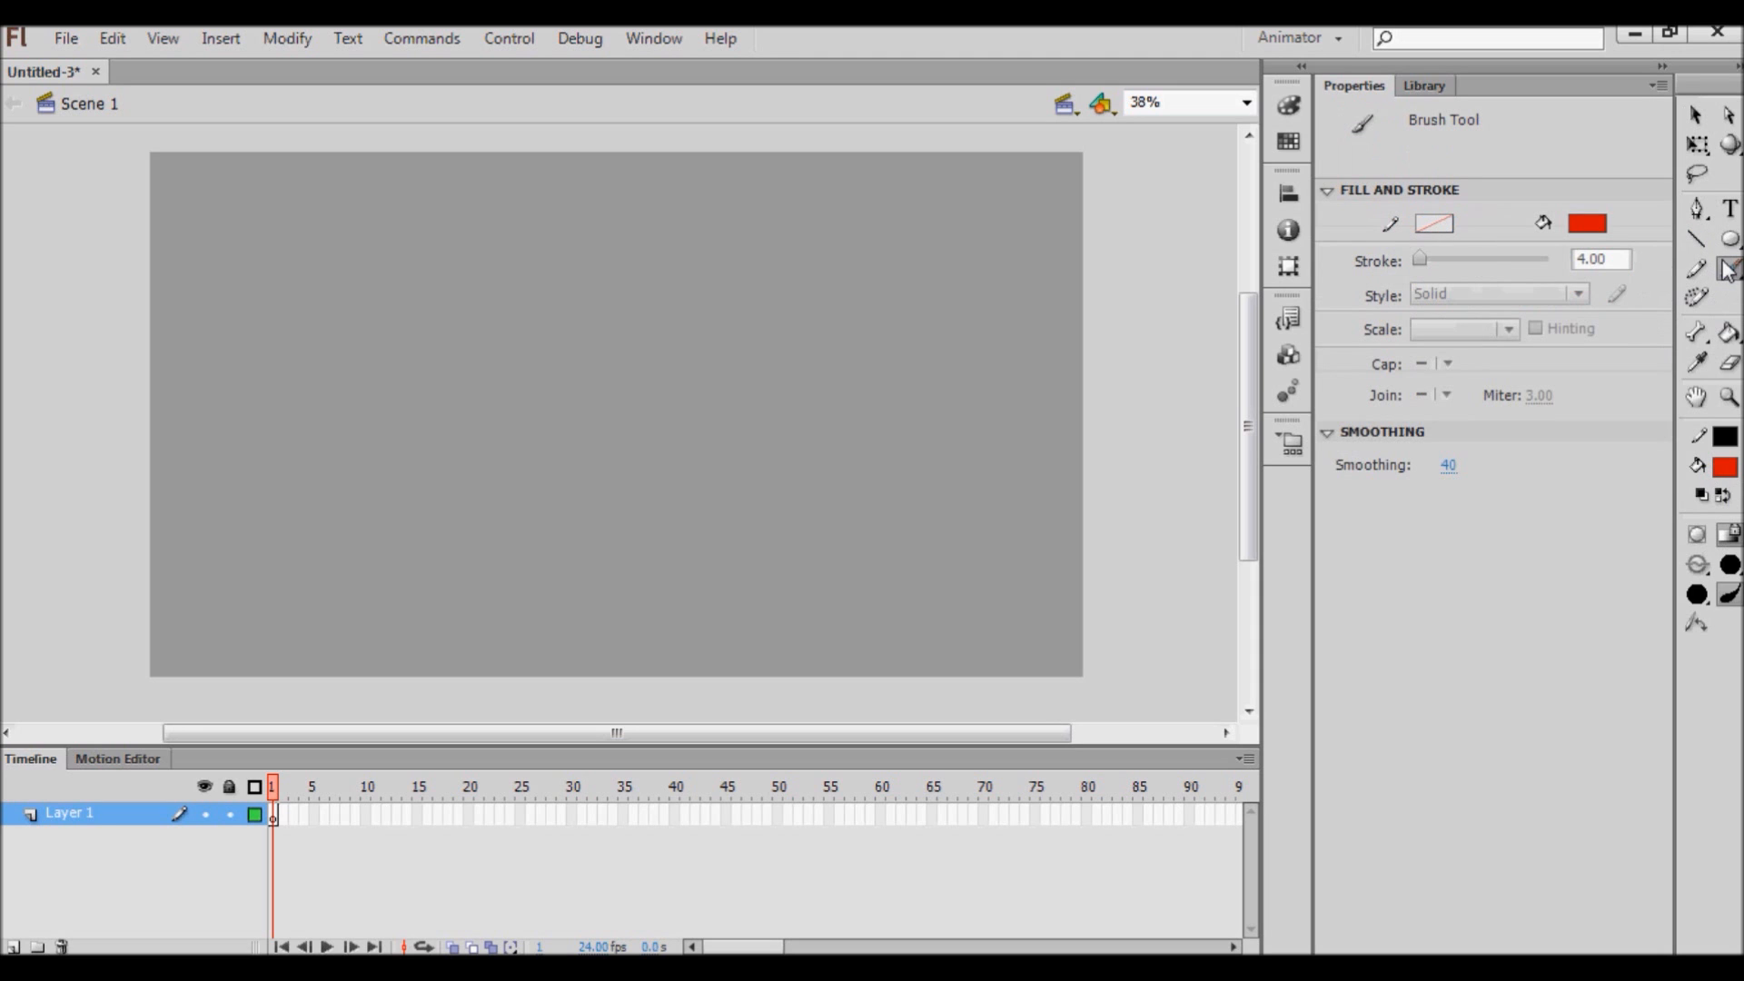
left_click(1725, 467)
left_click(1381, 527)
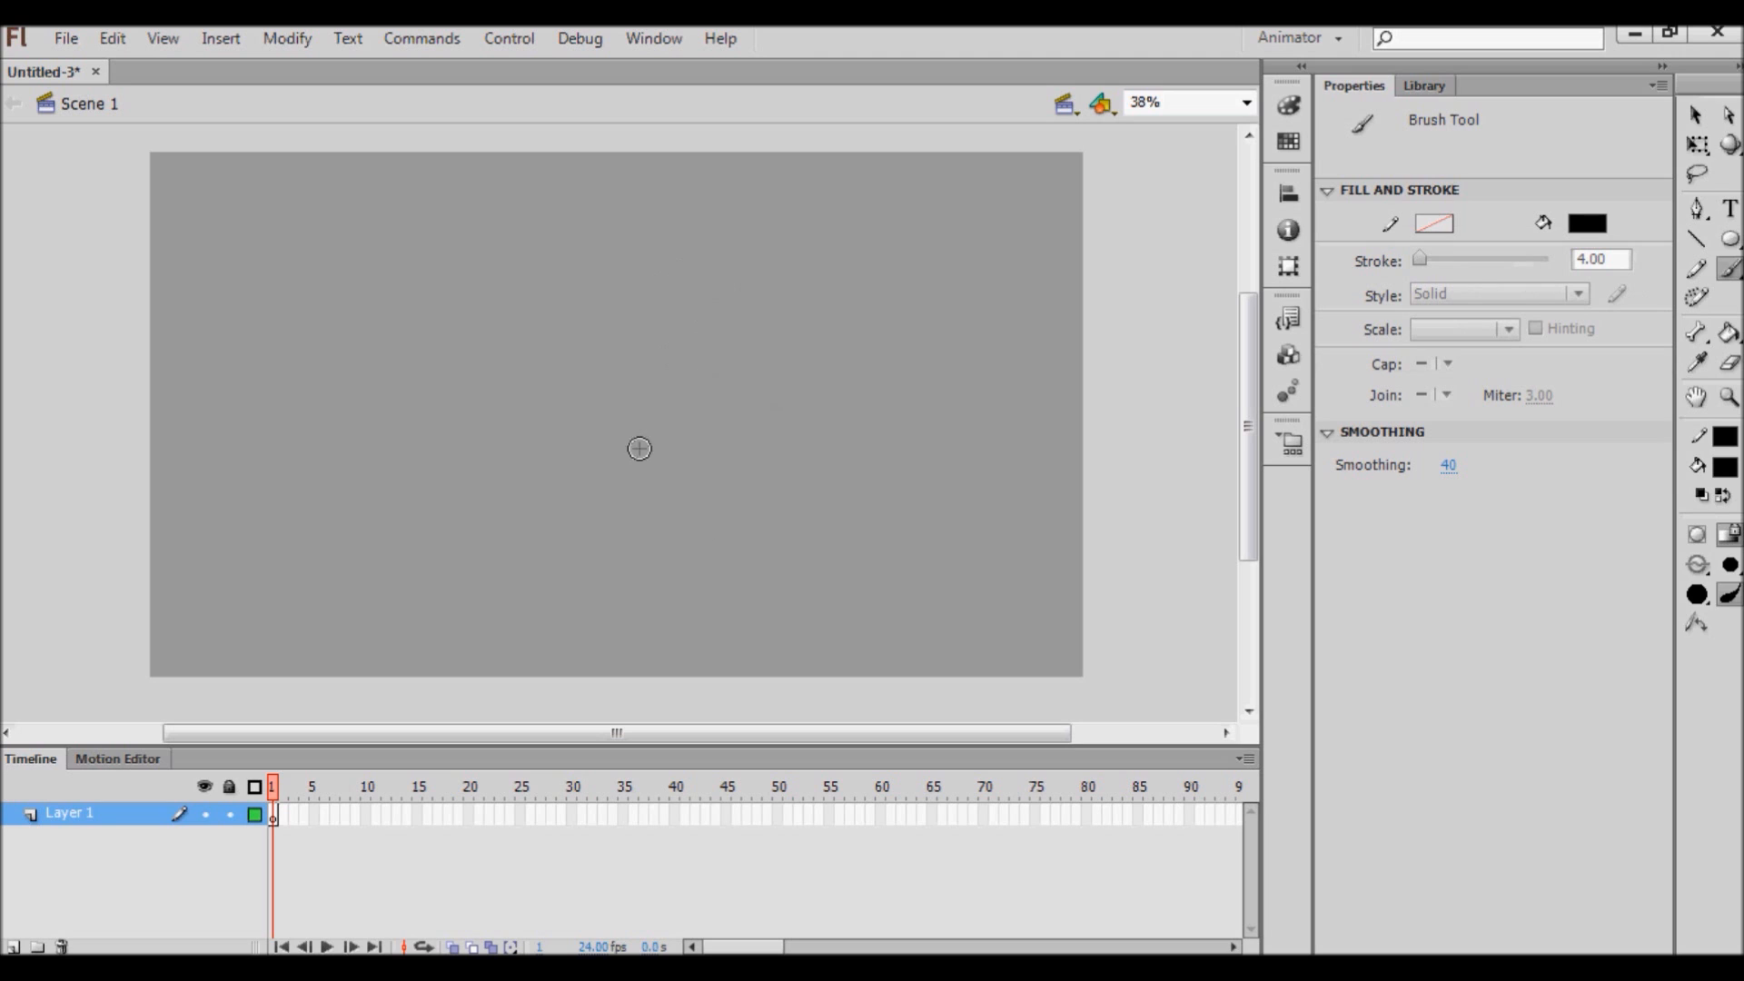
Brush an oval head outline in the middle of the stage with thin curved vertical and horizontal facial guide lines.
mouse_move(648, 218)
left_mouse_down()
mouse_move(425, 391)
mouse_move(712, 261)
mouse_move(633, 198)
mouse_move(400, 370)
mouse_move(563, 171)
mouse_move(487, 525)
left_mouse_up()
key("ctrl+z")
left_click_drag(432, 342, 620, 384)
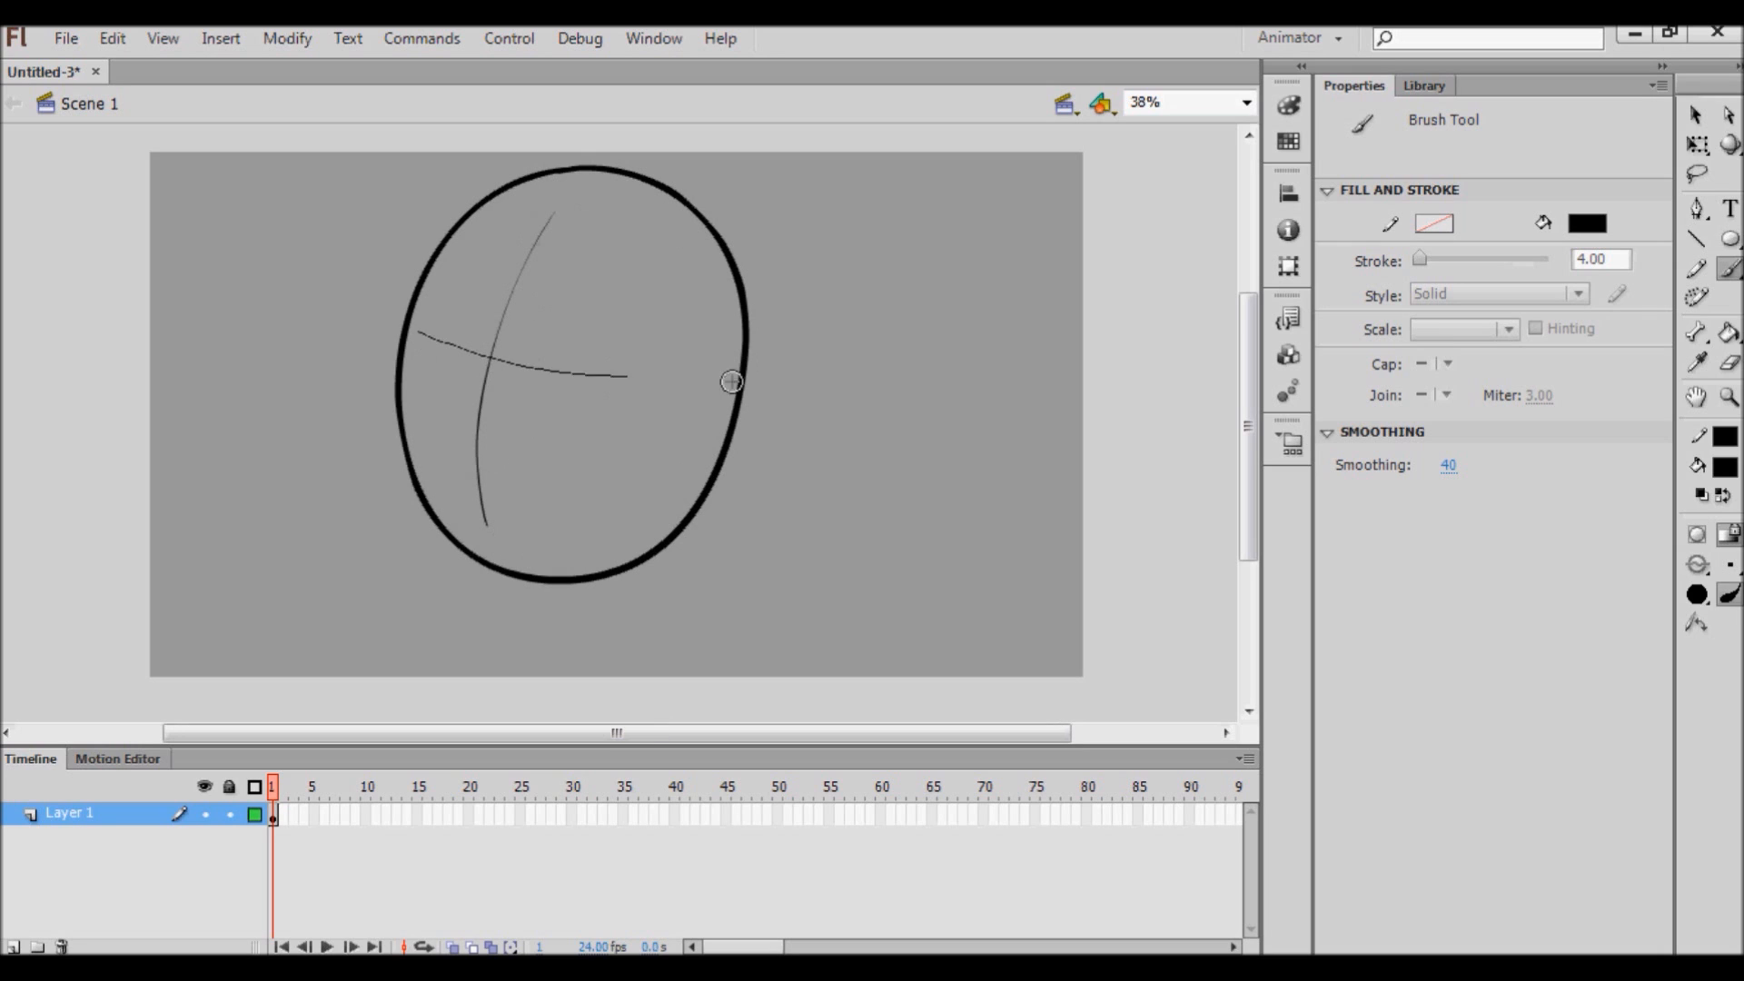
Brush a small ear on the head's left side and a large rounded ear on its right side, undoing stray strokes.
mouse_move(732, 399)
left_mouse_down()
mouse_move(785, 397)
mouse_move(841, 430)
left_mouse_up()
key("ctrl+z")
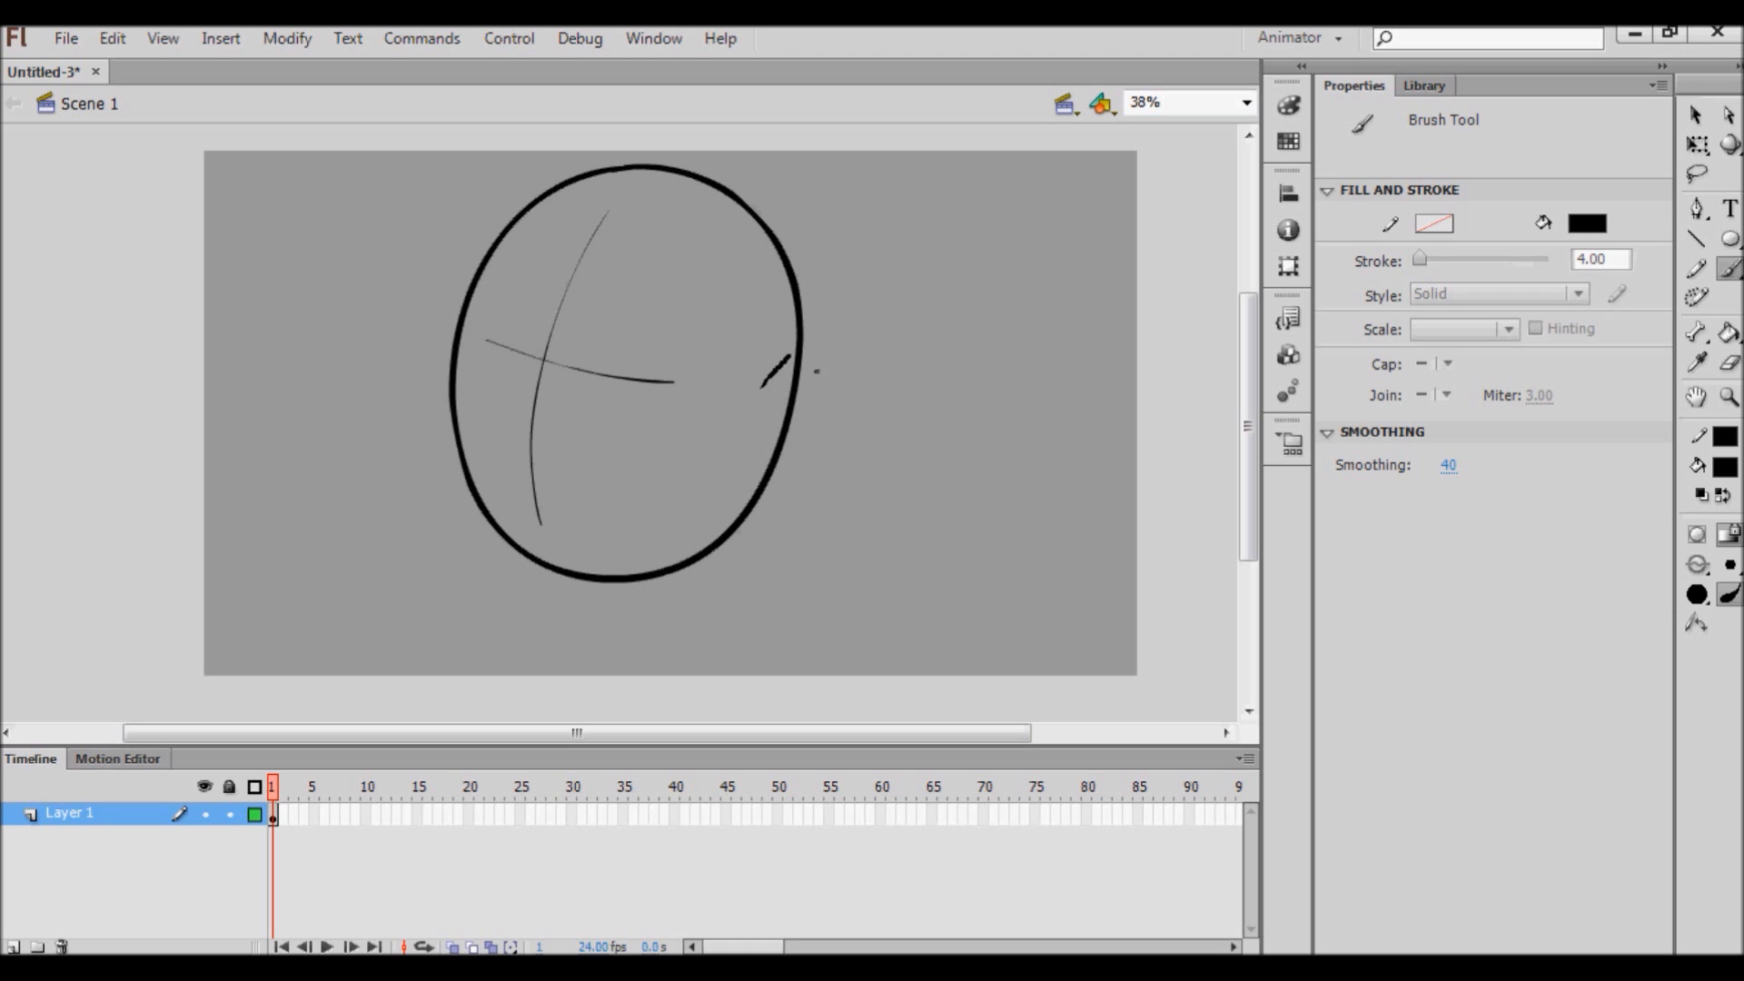
left_click_drag(762, 388, 764, 420)
mouse_move(461, 313)
left_mouse_down()
mouse_move(440, 270)
mouse_move(450, 360)
left_mouse_up()
key("ctrl+z")
mouse_move(755, 382)
left_mouse_down()
mouse_move(765, 458)
mouse_move(827, 424)
left_mouse_up()
mouse_move(775, 490)
left_mouse_down()
mouse_move(798, 514)
mouse_move(802, 476)
mouse_move(809, 514)
left_mouse_up()
left_click_drag(896, 382, 954, 405)
mouse_move(919, 292)
left_mouse_down()
mouse_move(1024, 409)
mouse_move(1060, 389)
left_mouse_up()
key("ctrl+z")
key("ctrl+z")
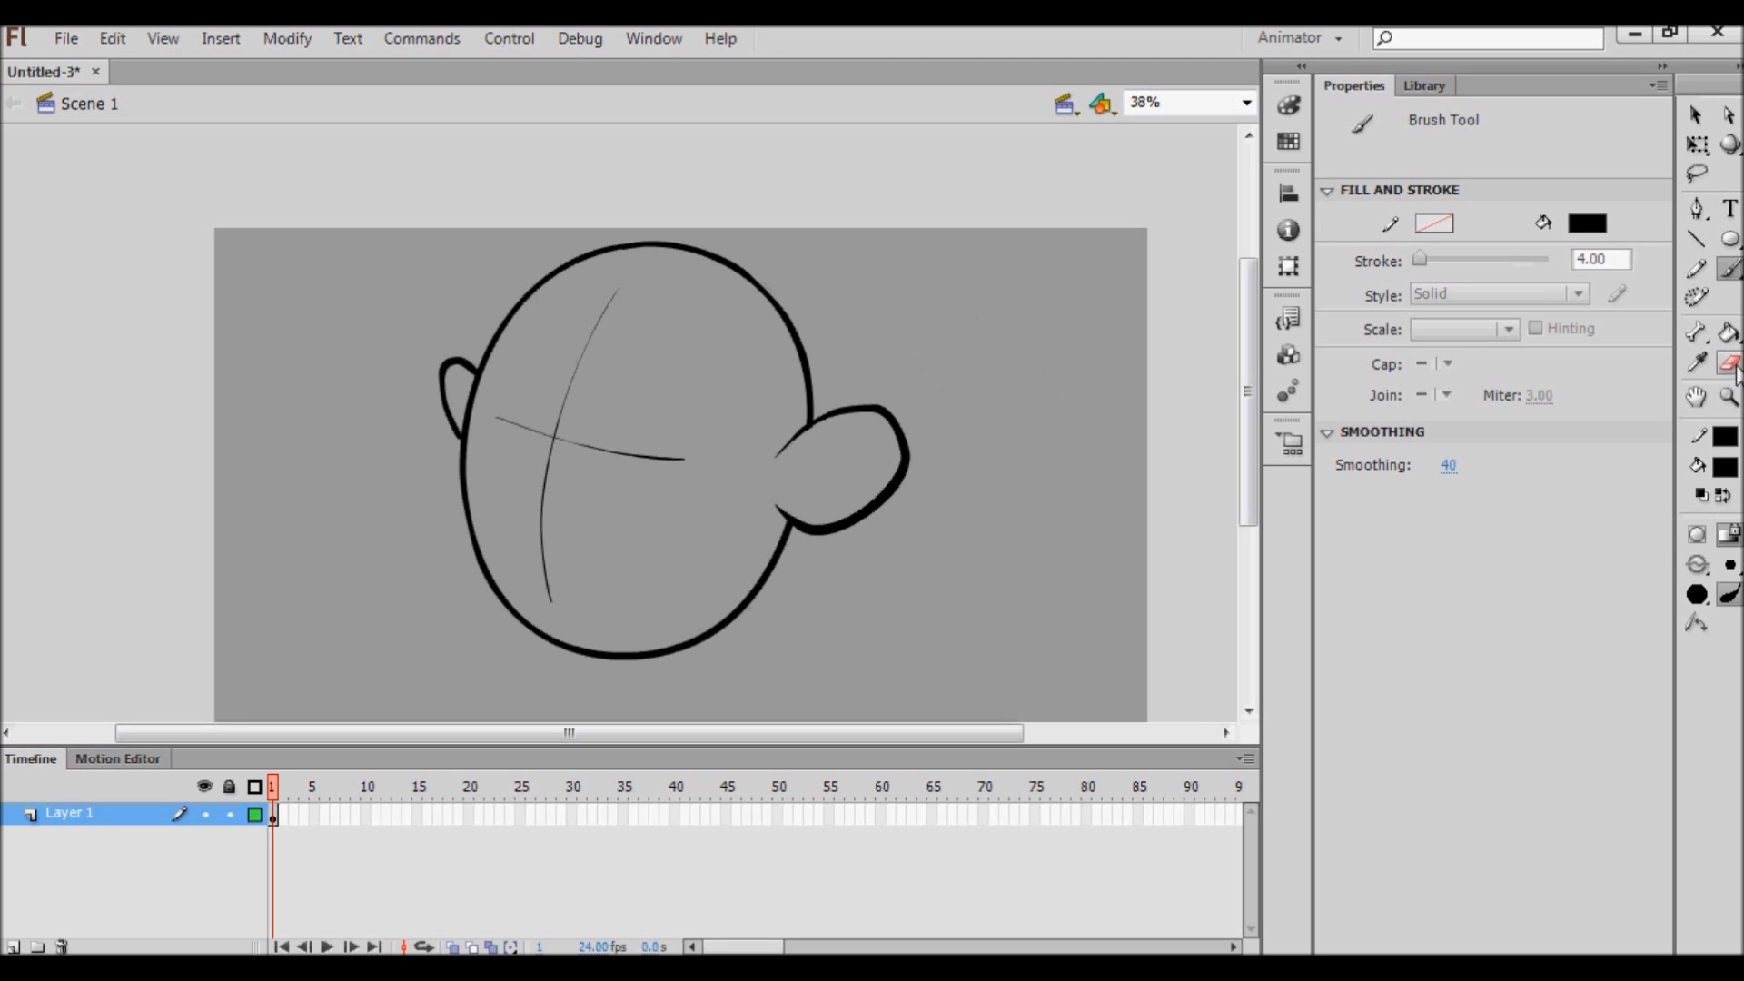
Add an inner line to the large ear and brush tall spiky hair with a jagged fringe across the forehead.
left_click_drag(785, 484, 879, 448)
mouse_move(495, 358)
left_mouse_down()
mouse_move(492, 406)
mouse_move(822, 150)
mouse_move(844, 463)
left_mouse_up()
mouse_move(479, 409)
left_mouse_down()
mouse_move(628, 354)
mouse_move(732, 411)
mouse_move(787, 513)
mouse_move(747, 556)
left_mouse_up()
key("ctrl+z")
left_click(1695, 114)
left_click(1729, 268)
Brush two large oval eyes with a pupil in the right one, and a downturned mouth with a pointed lip and a fang.
left_click_drag(639, 496, 705, 440)
key("ctrl+z")
left_click_drag(1020, 400, 1021, 505)
key("ctrl+z")
mouse_move(611, 451)
left_mouse_down()
mouse_move(630, 474)
mouse_move(636, 443)
mouse_move(632, 497)
left_mouse_up()
mouse_move(518, 417)
left_mouse_down()
mouse_move(545, 502)
mouse_move(519, 417)
left_mouse_up()
left_click_drag(503, 469, 507, 470)
mouse_move(526, 570)
left_mouse_down()
mouse_move(550, 575)
mouse_move(444, 584)
mouse_move(684, 646)
left_mouse_up()
mouse_move(518, 607)
left_mouse_down()
mouse_move(520, 623)
mouse_move(461, 588)
mouse_move(494, 607)
left_mouse_up()
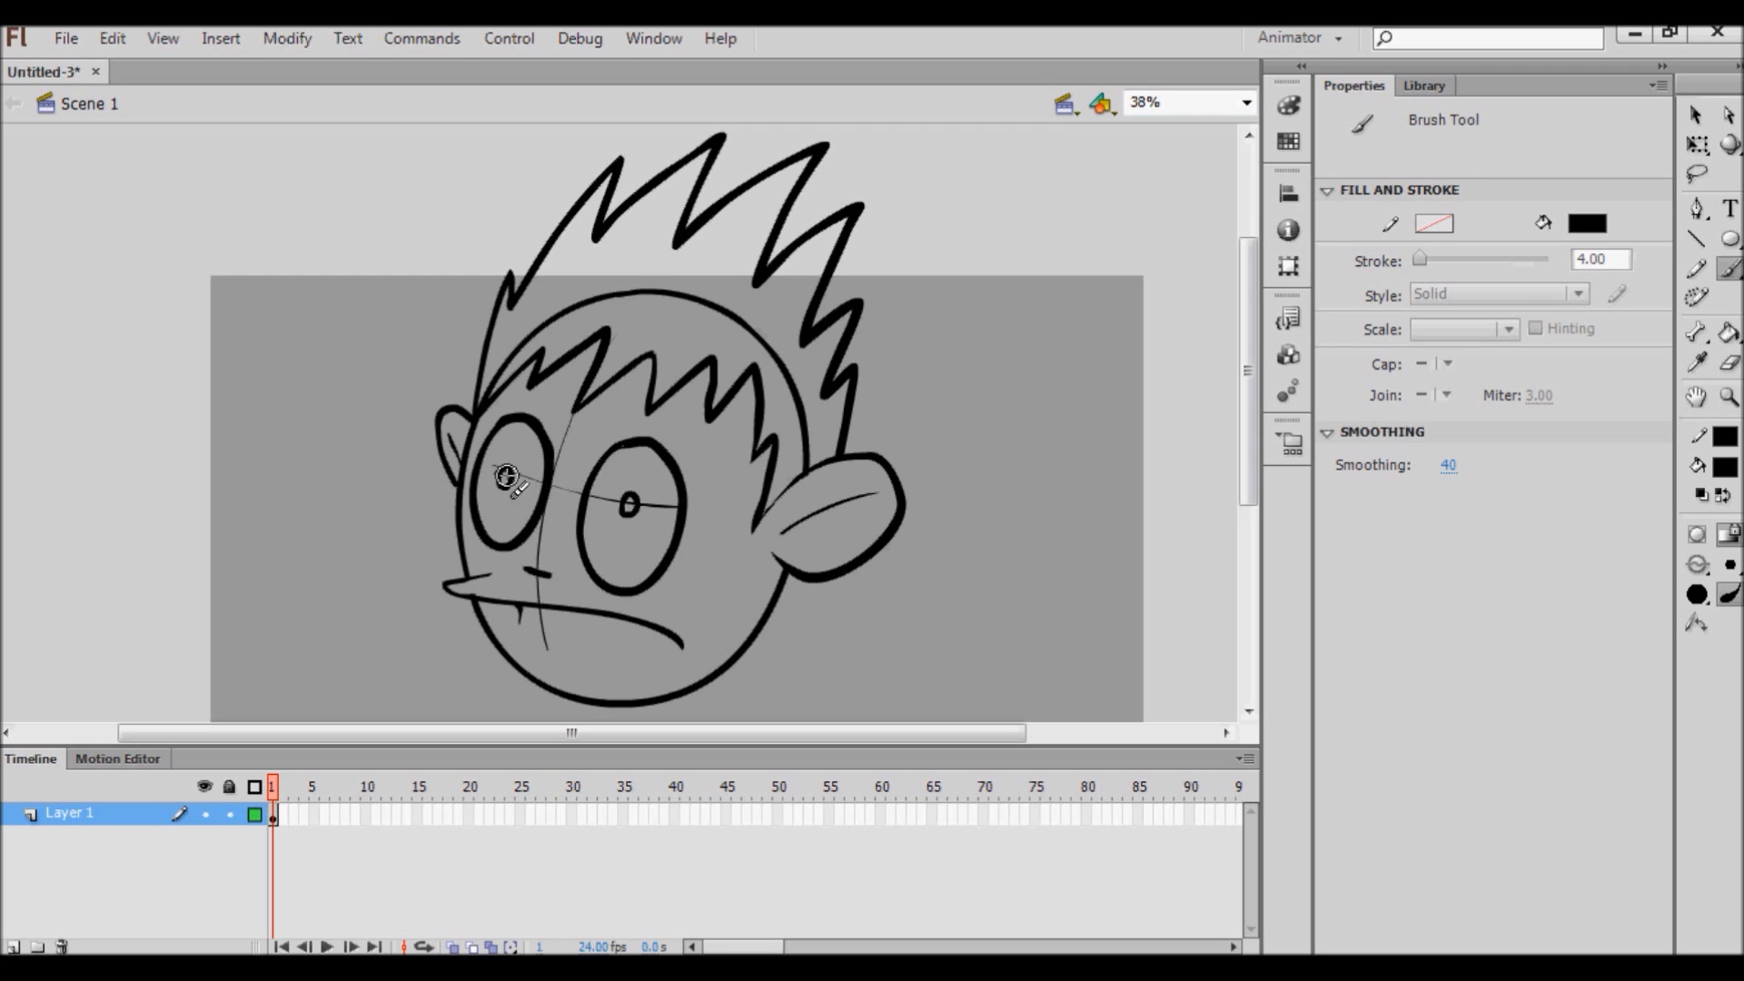
Add the left eye's pupil and erase the guide lines inside and between the eyes.
left_click_drag(496, 459, 491, 483)
key("ctrl+z")
left_click_drag(559, 442, 559, 498)
mouse_move(572, 421)
left_mouse_down()
mouse_move(557, 502)
mouse_move(605, 513)
left_mouse_up()
key("ctrl+z")
key("ctrl+z")
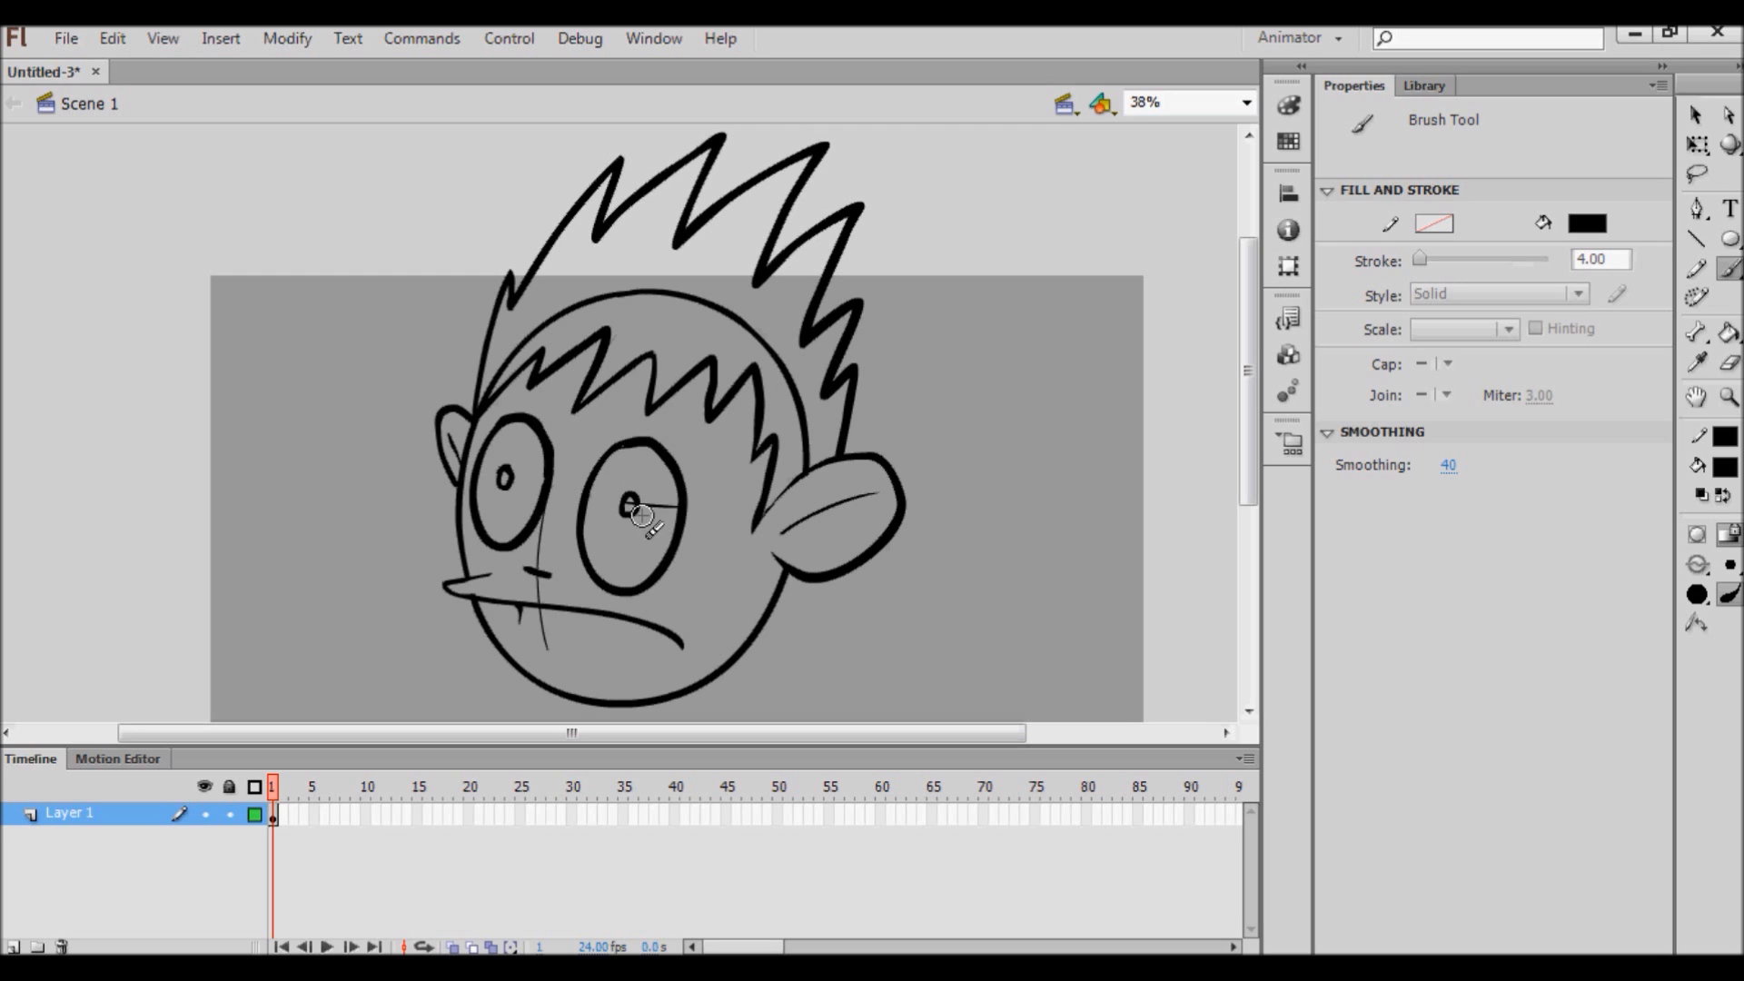
key("ctrl+z")
key("ctrl+z")
Redraw the nose as a small angled hook and erase the remaining vertical guide line around the mouth.
left_click_drag(543, 560, 544, 521)
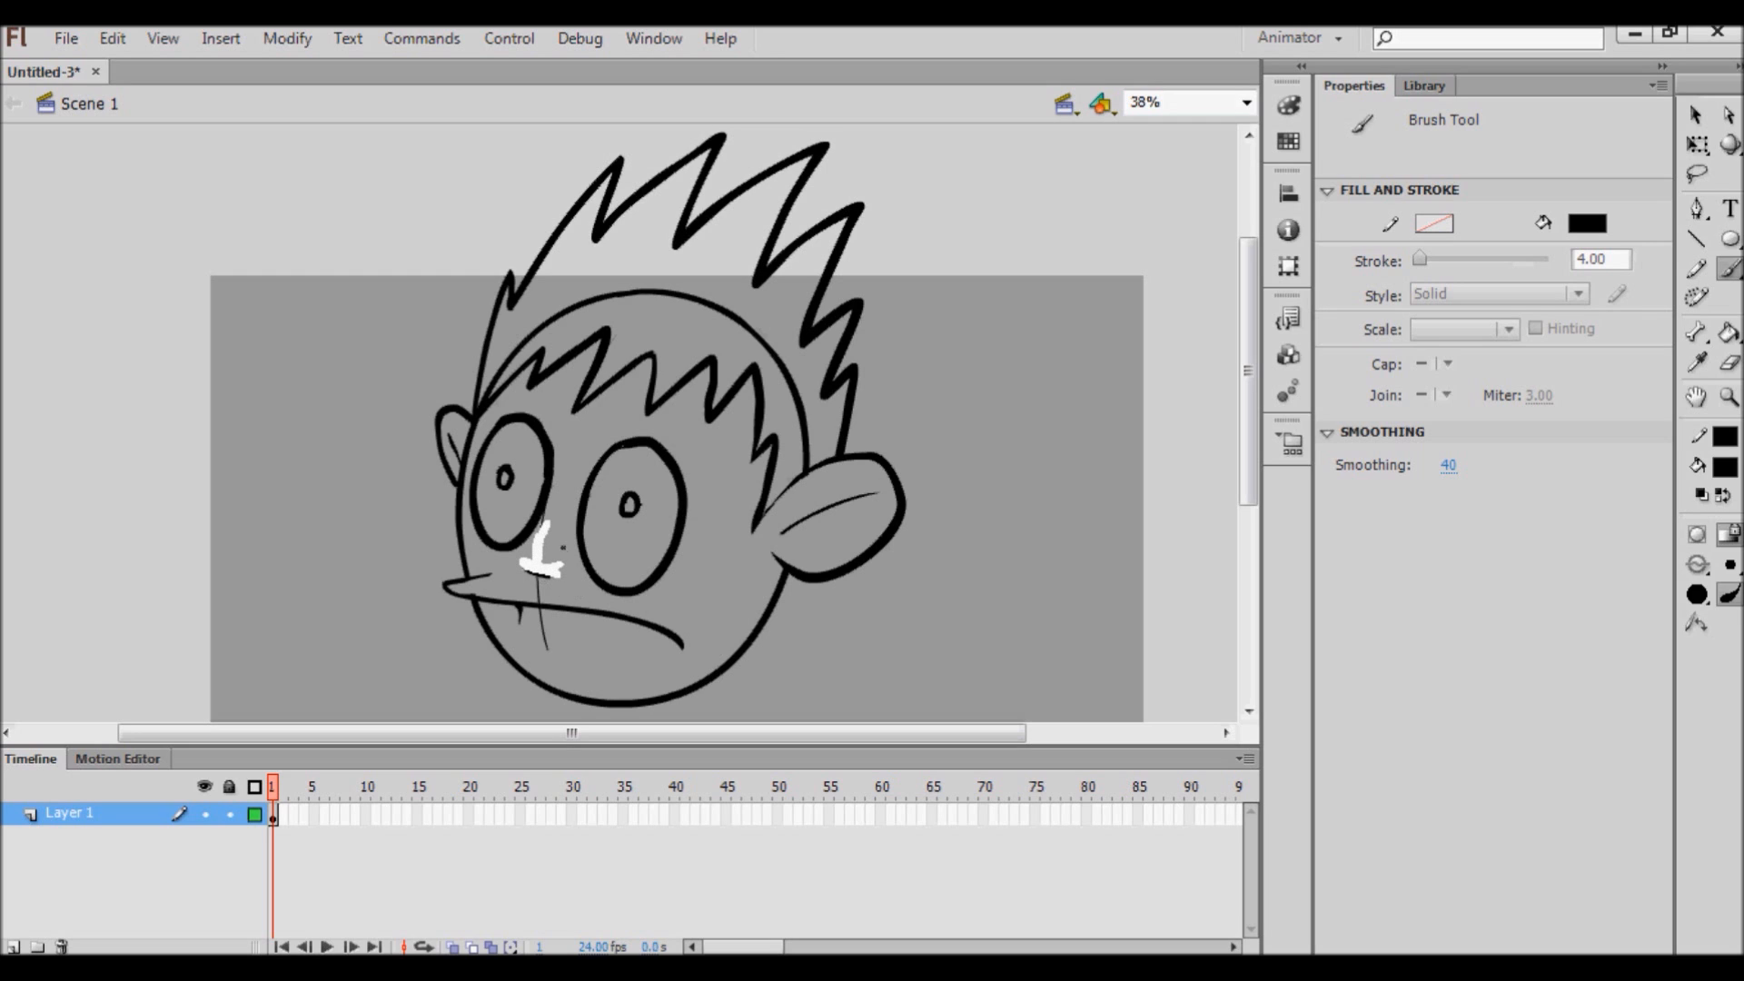
key("ctrl+z")
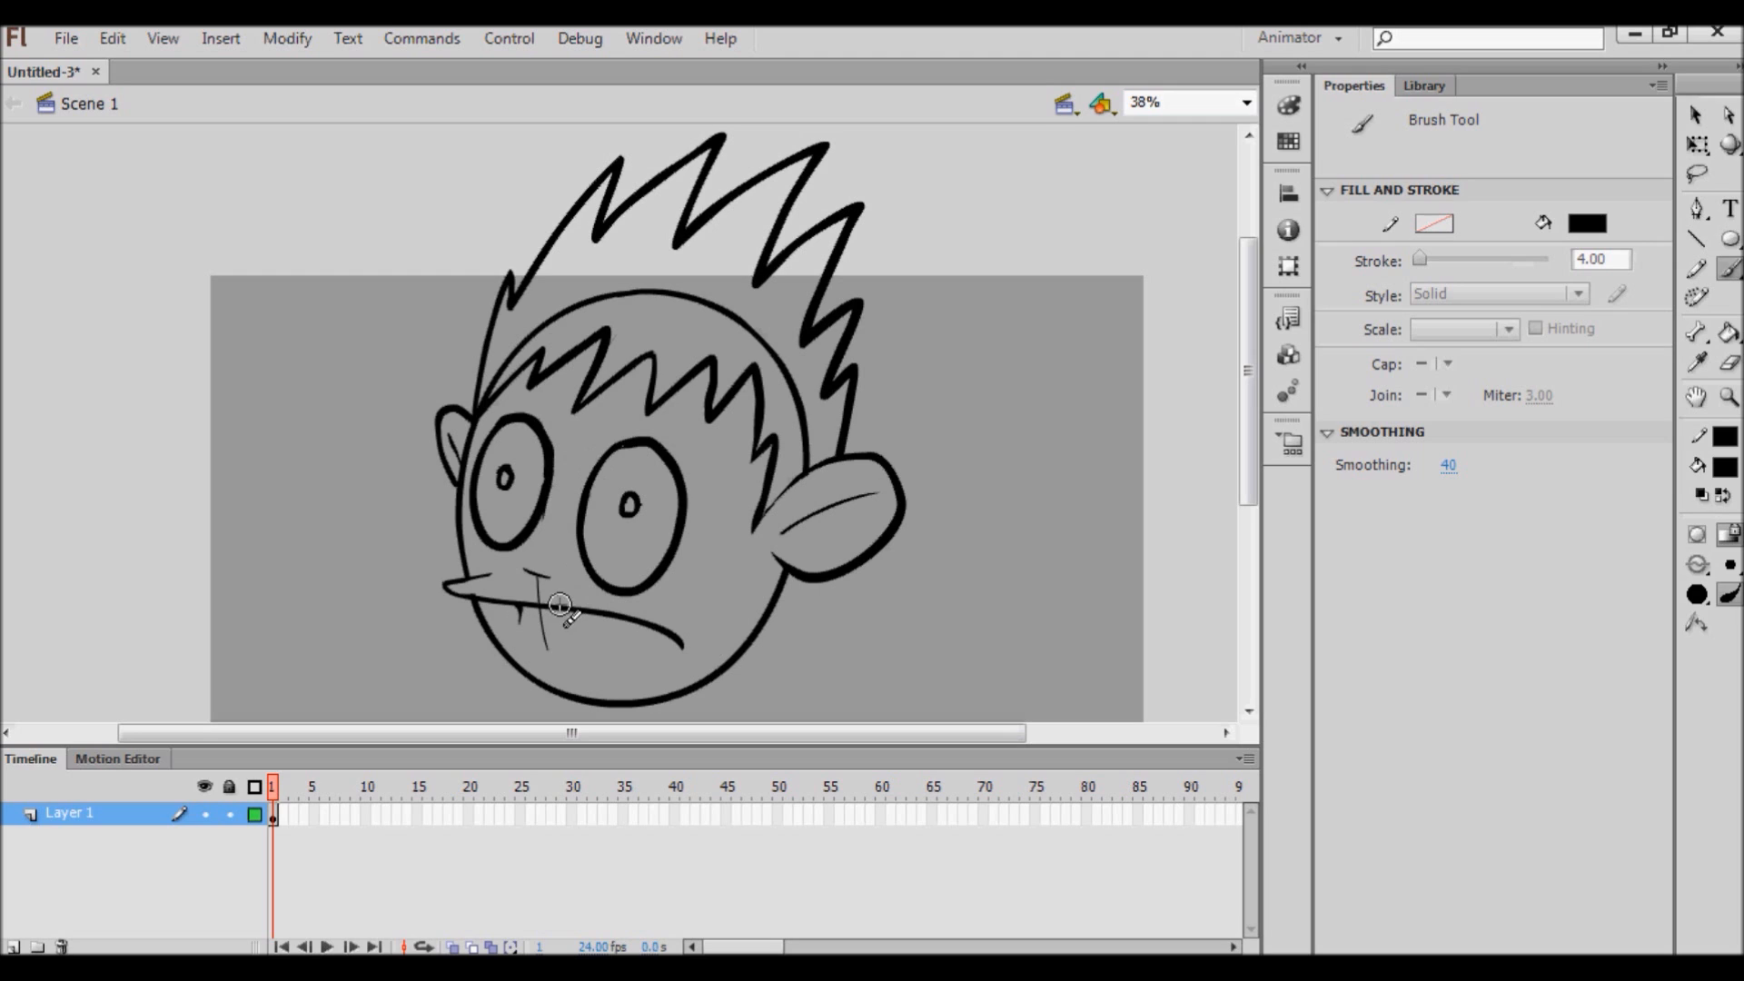
mouse_move(527, 595)
left_mouse_down()
mouse_move(578, 603)
mouse_move(461, 590)
left_mouse_up()
key("ctrl+z")
left_click_drag(551, 652, 556, 634)
Try straightening the lines of the entire face drawing, undo the changes, and deselect it.
key("ctrl+a")
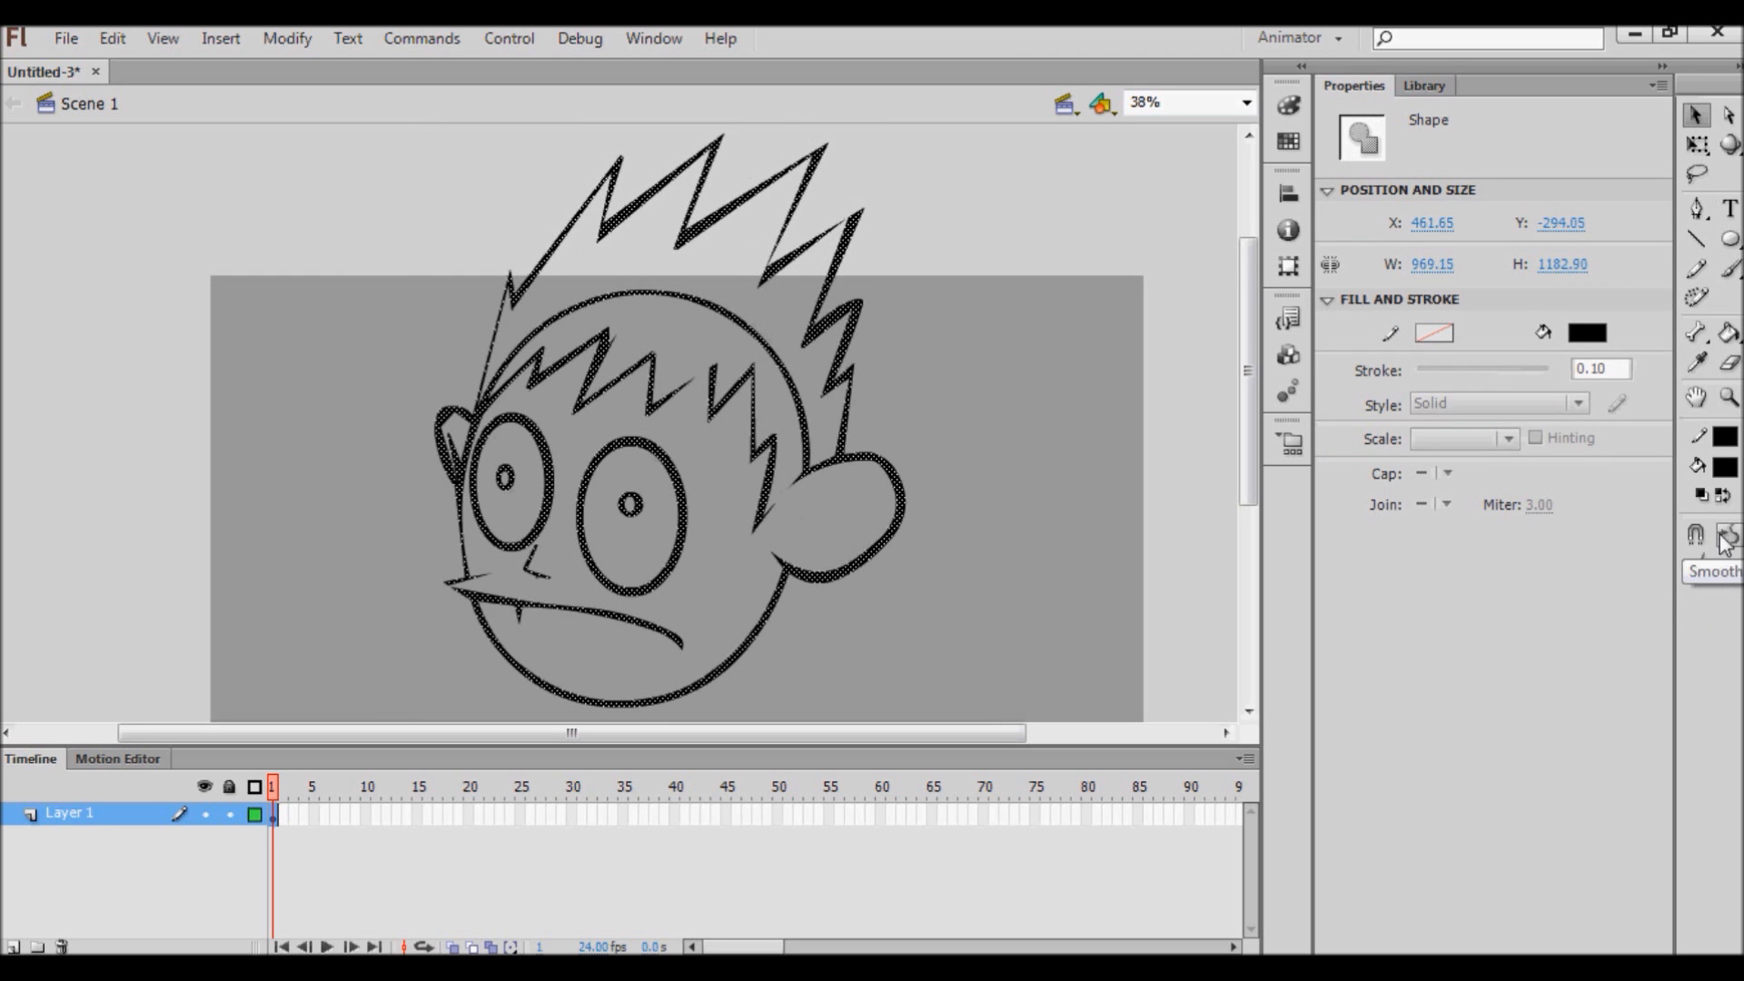
left_click(1012, 183)
key("ctrl+a")
left_click(945, 458)
key("ctrl+z")
key("ctrl+z")
key("ctrl+z")
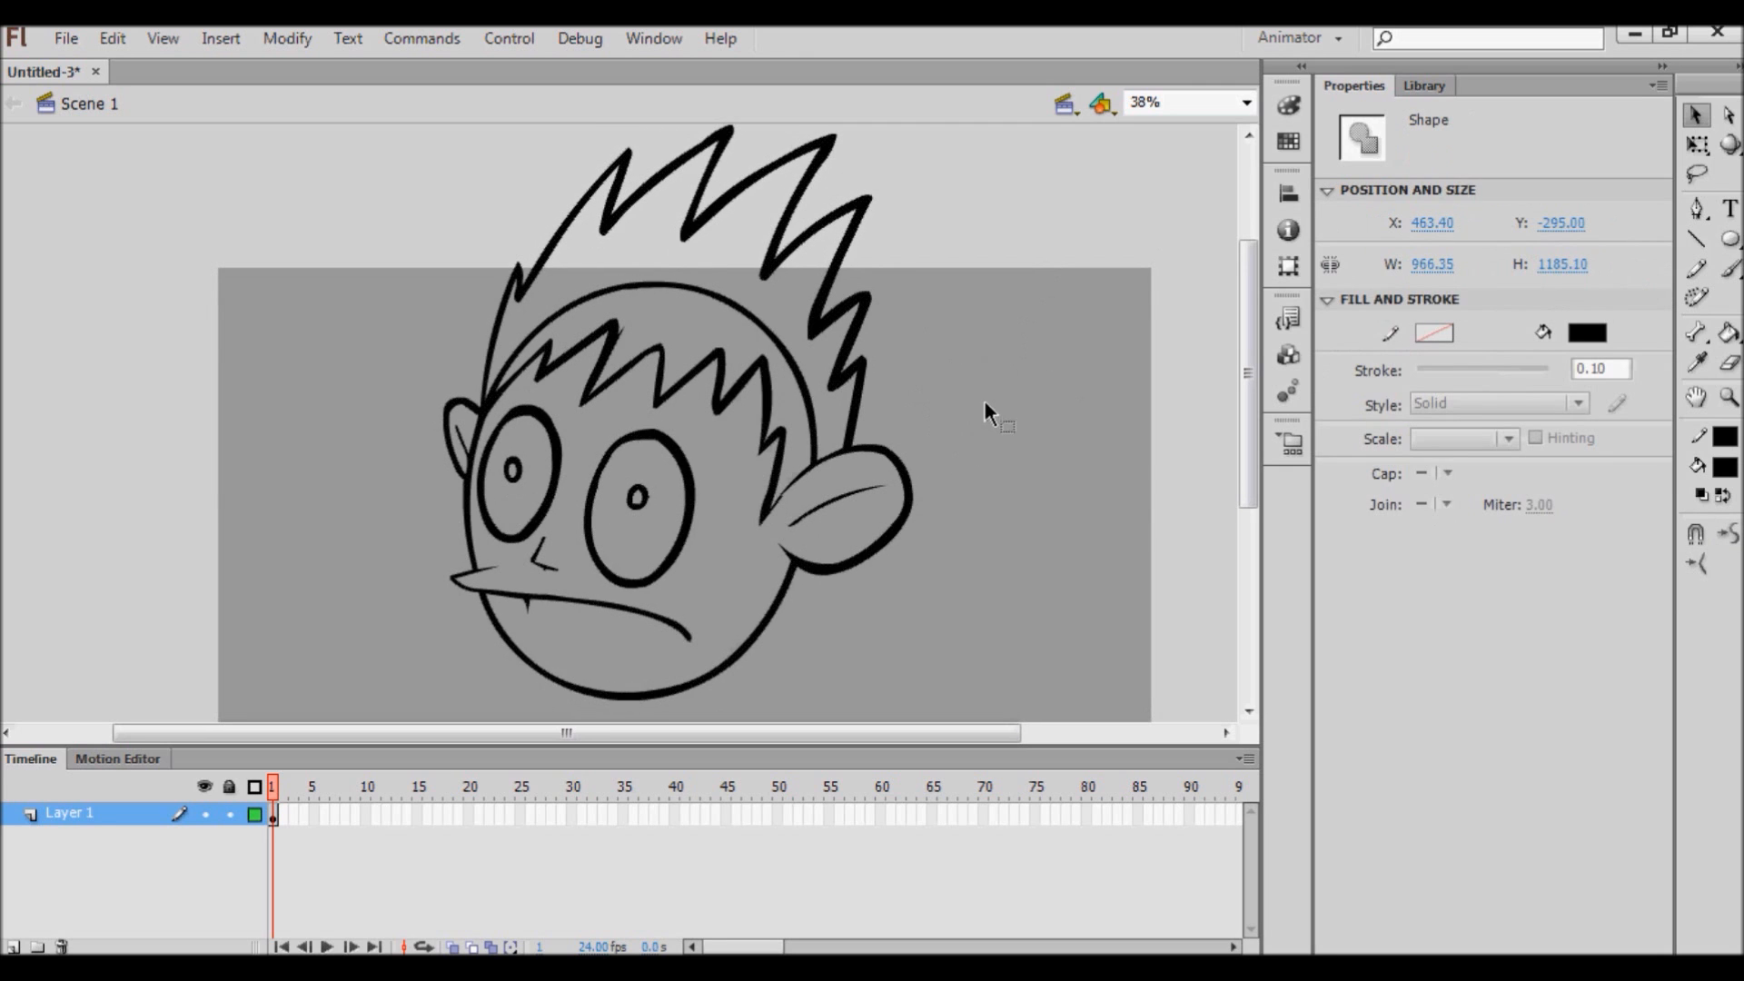
left_click(984, 400)
Erase the join between the head outline and the large ear, and delete the skull line running through the hair.
mouse_move(974, 436)
left_mouse_down()
mouse_move(962, 385)
mouse_move(921, 407)
left_mouse_up()
key("b")
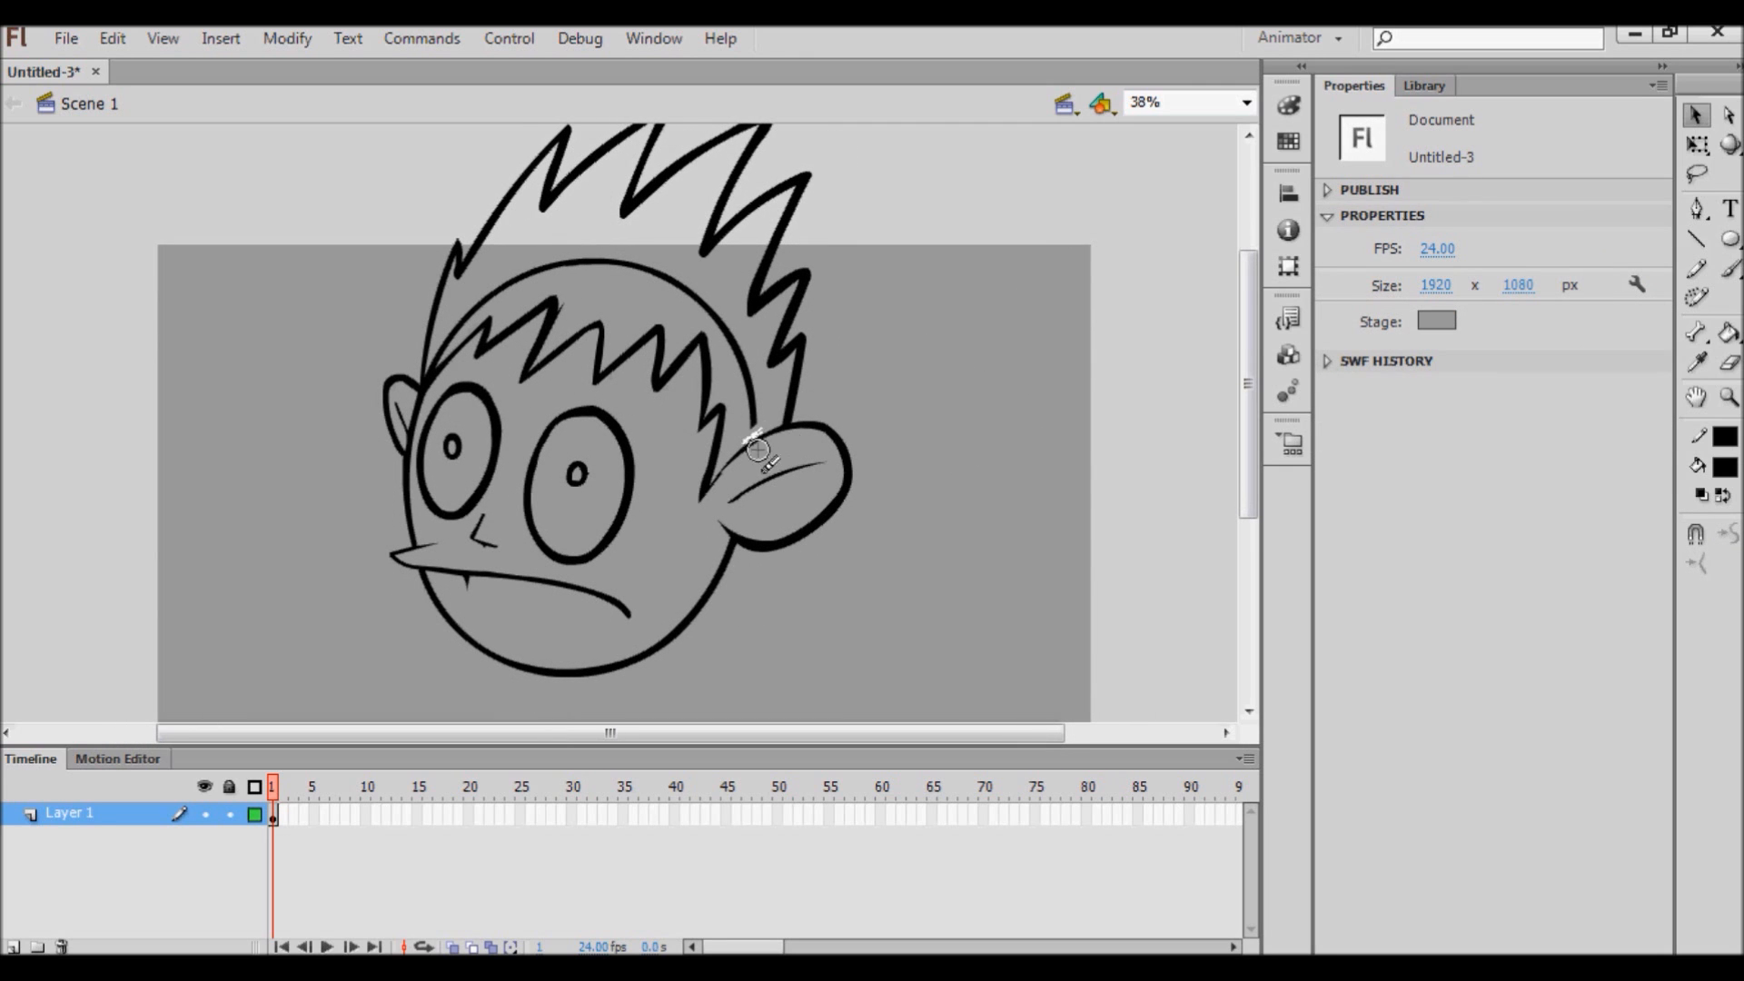
left_click(700, 303)
key("Delete")
key("b")
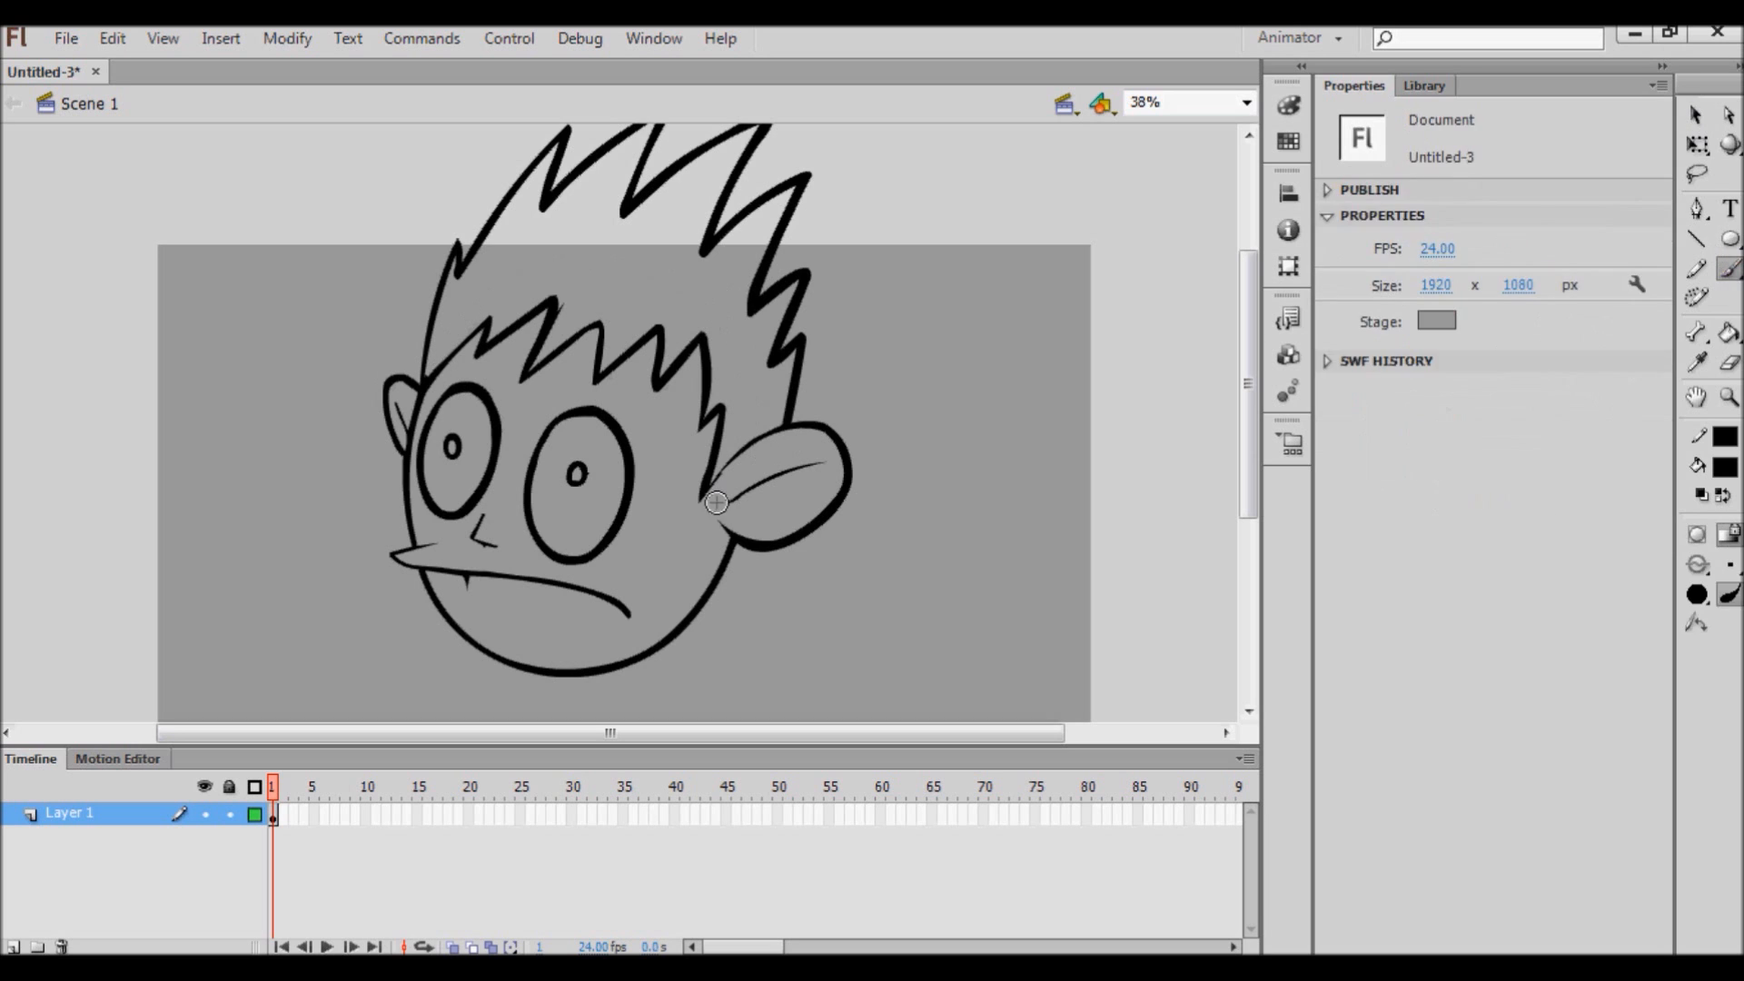
Scale the entire face drawing down with Free Transform and reposition it so it fits inside the stage.
left_click(1695, 115)
key("ctrl+a")
left_click_drag(736, 418, 750, 503)
left_click_drag(772, 404, 745, 318)
key("q")
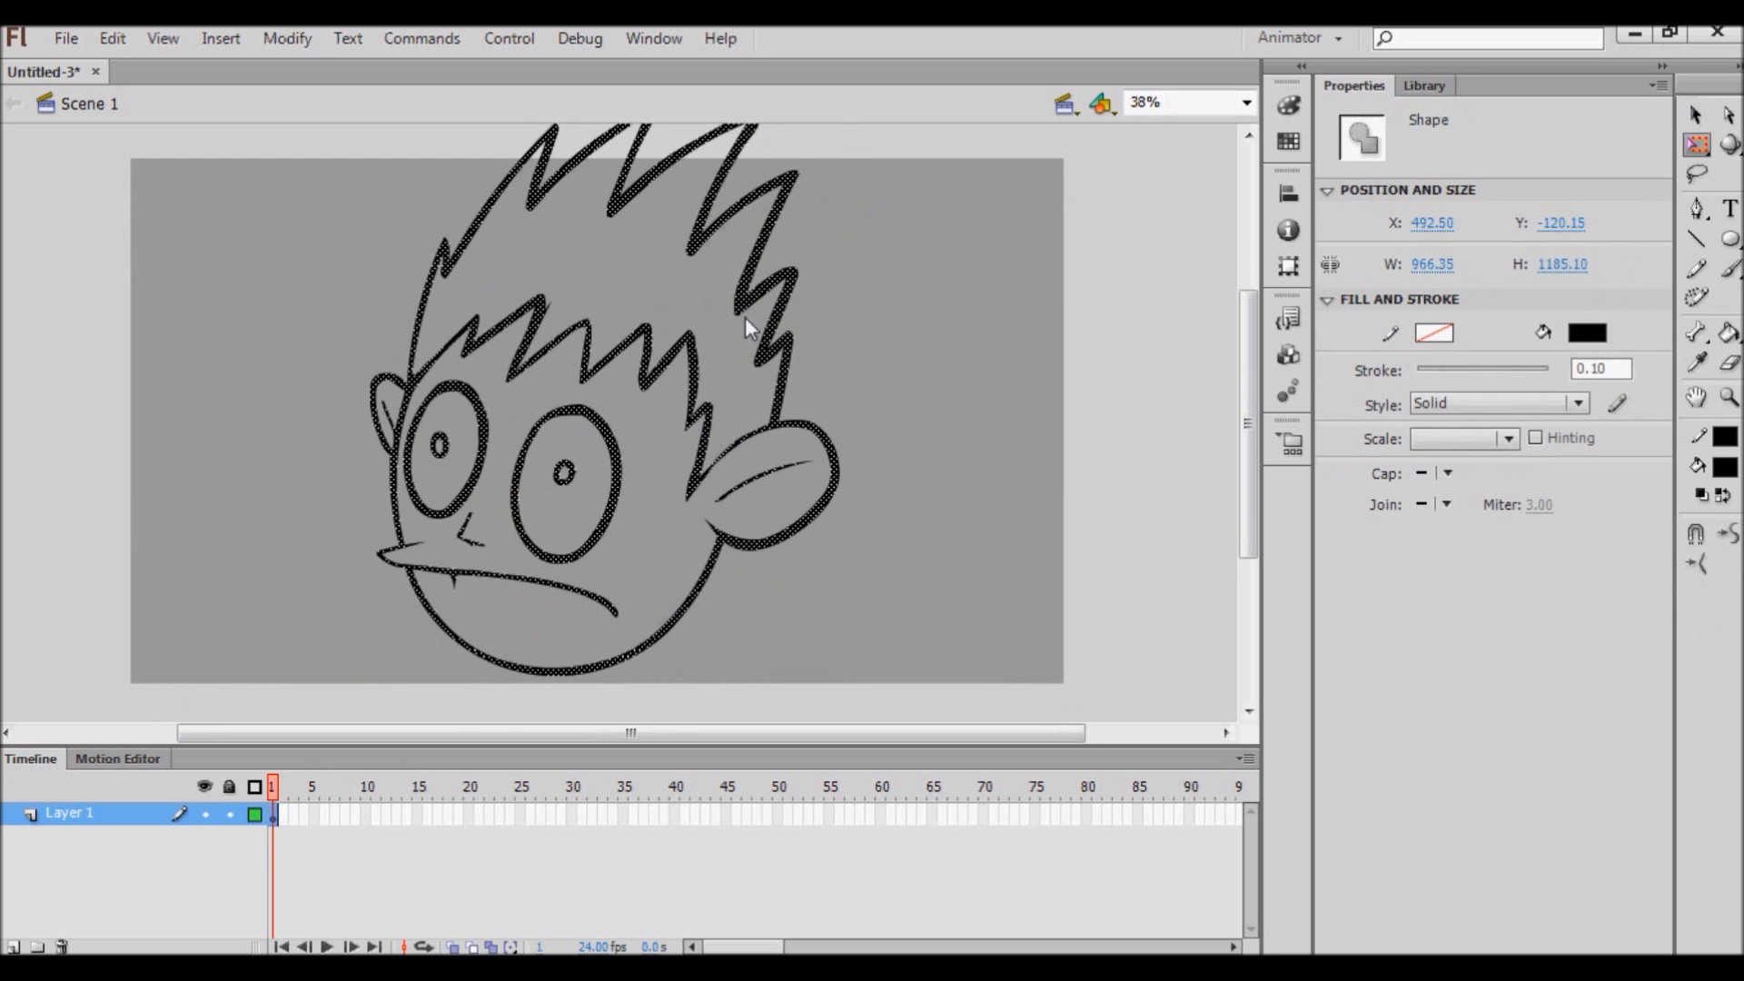
left_click_drag(842, 677, 780, 598)
left_click_drag(728, 309, 765, 378)
left_click(1001, 329)
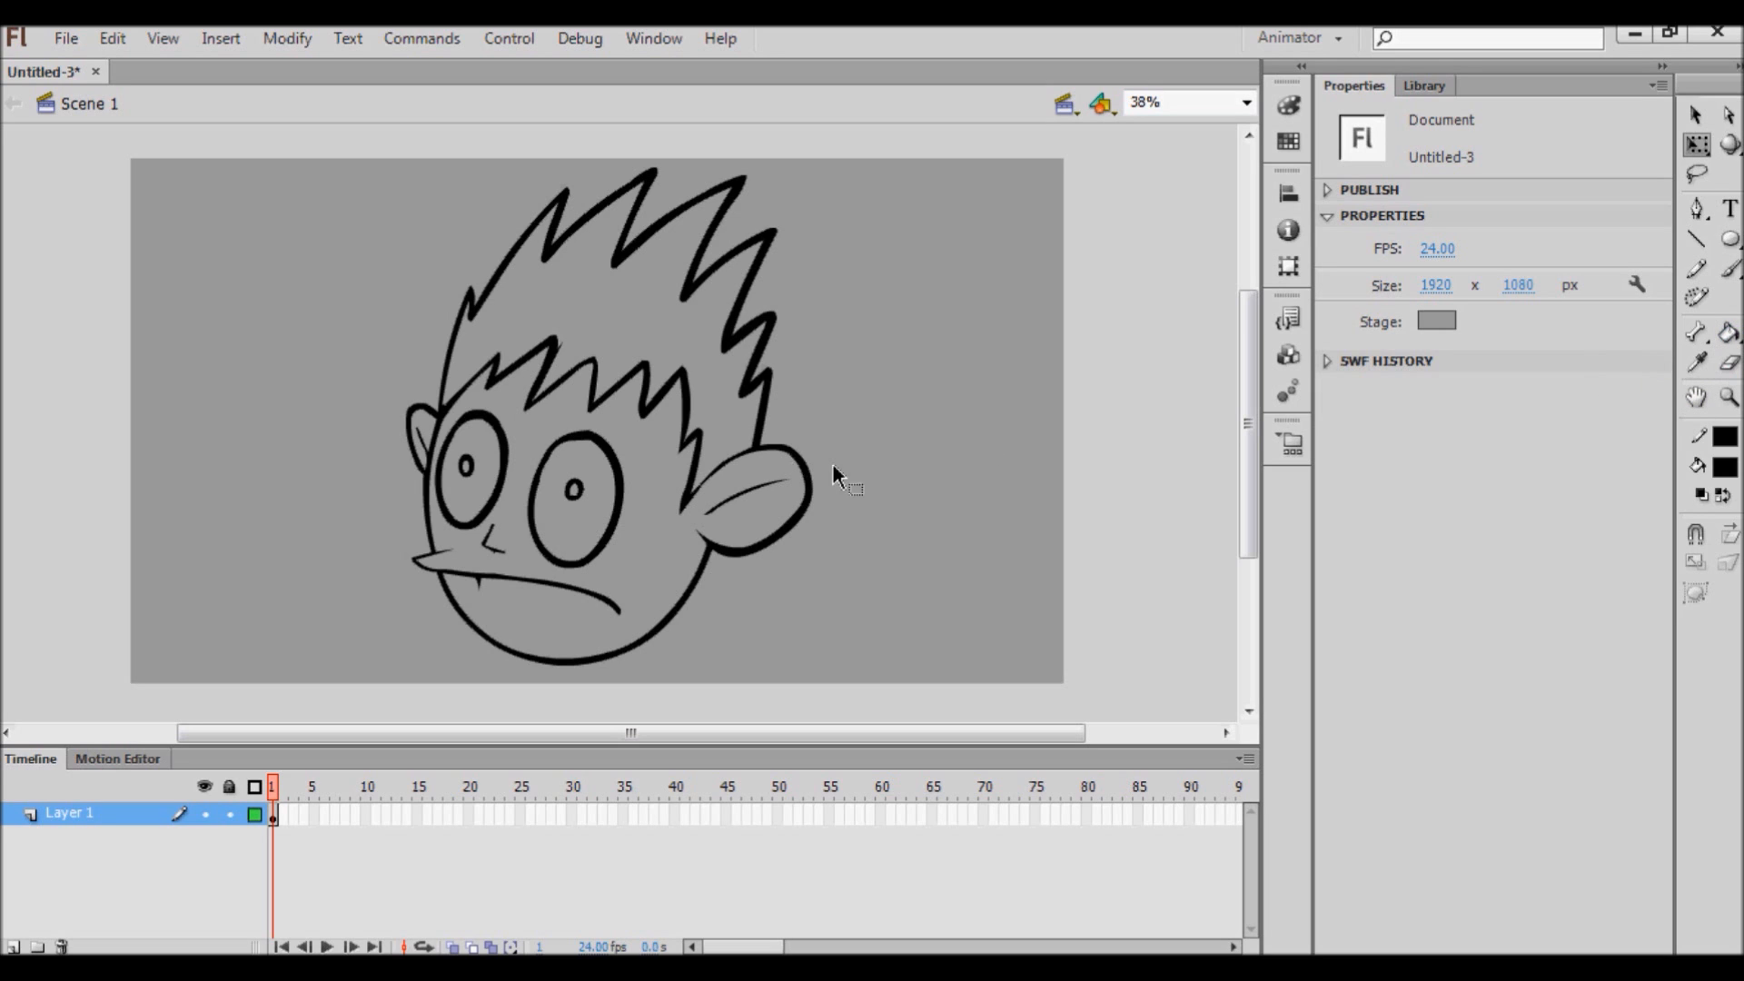
Fill the face and both ears with a light pink skin tone using the Paint Bucket.
key("k")
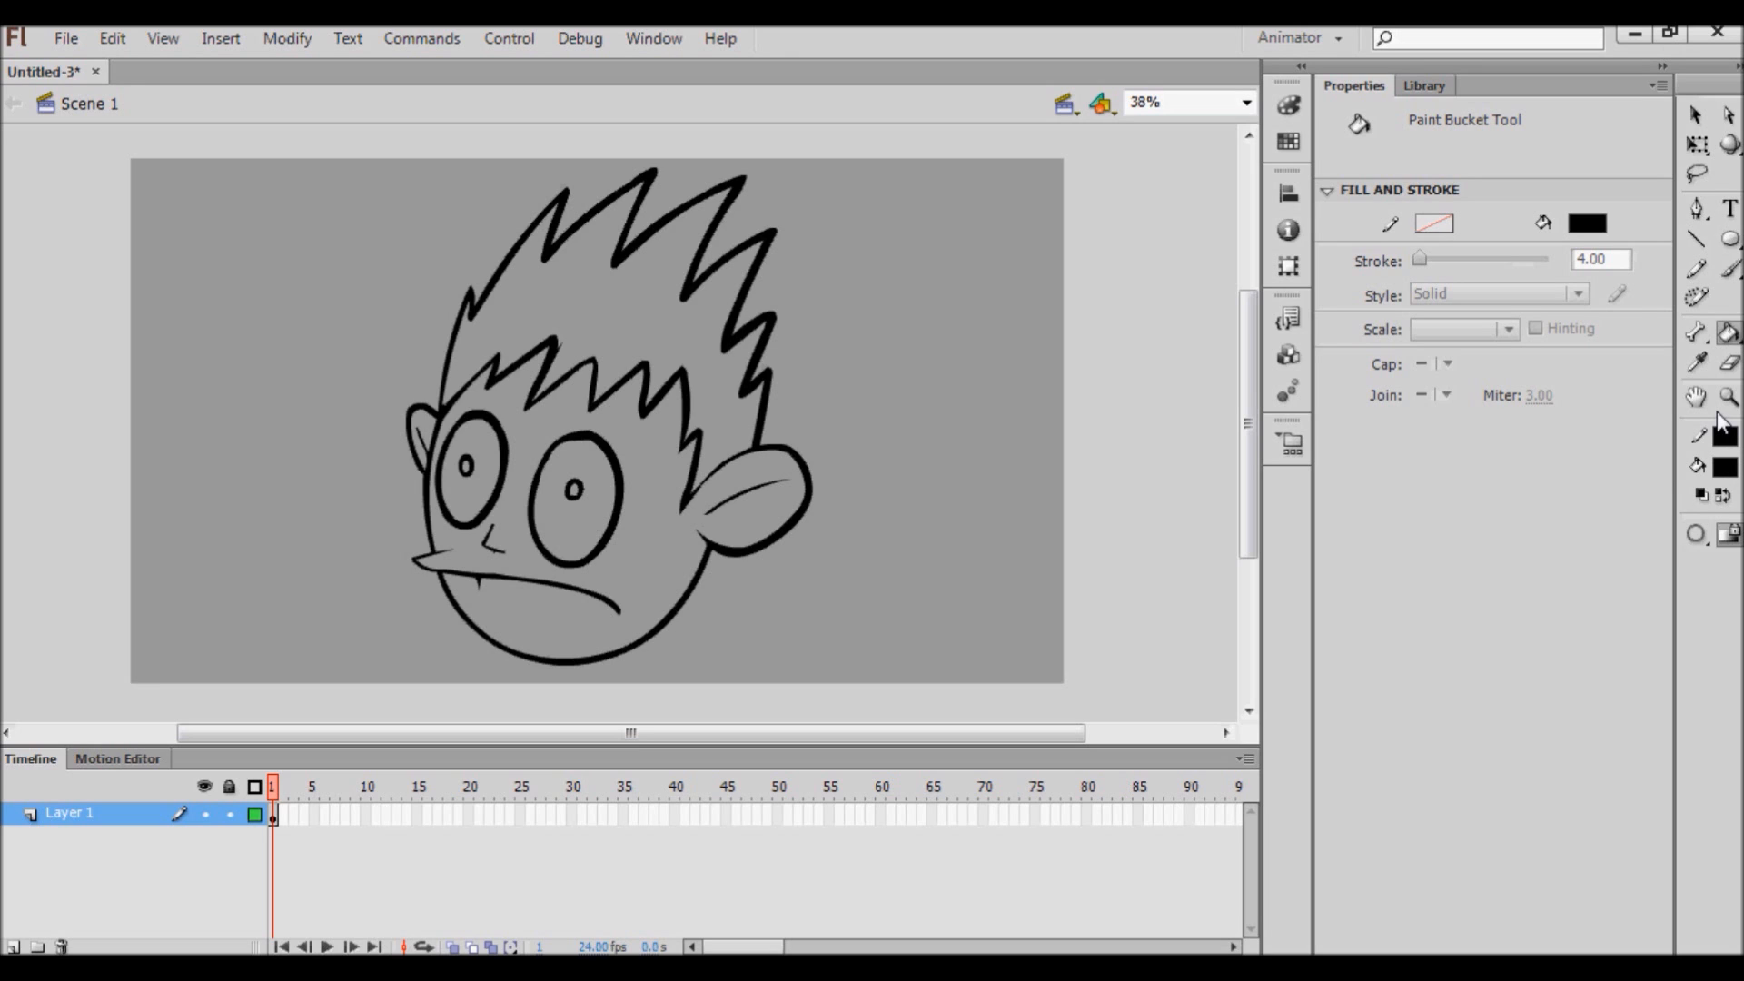
left_click(1726, 467)
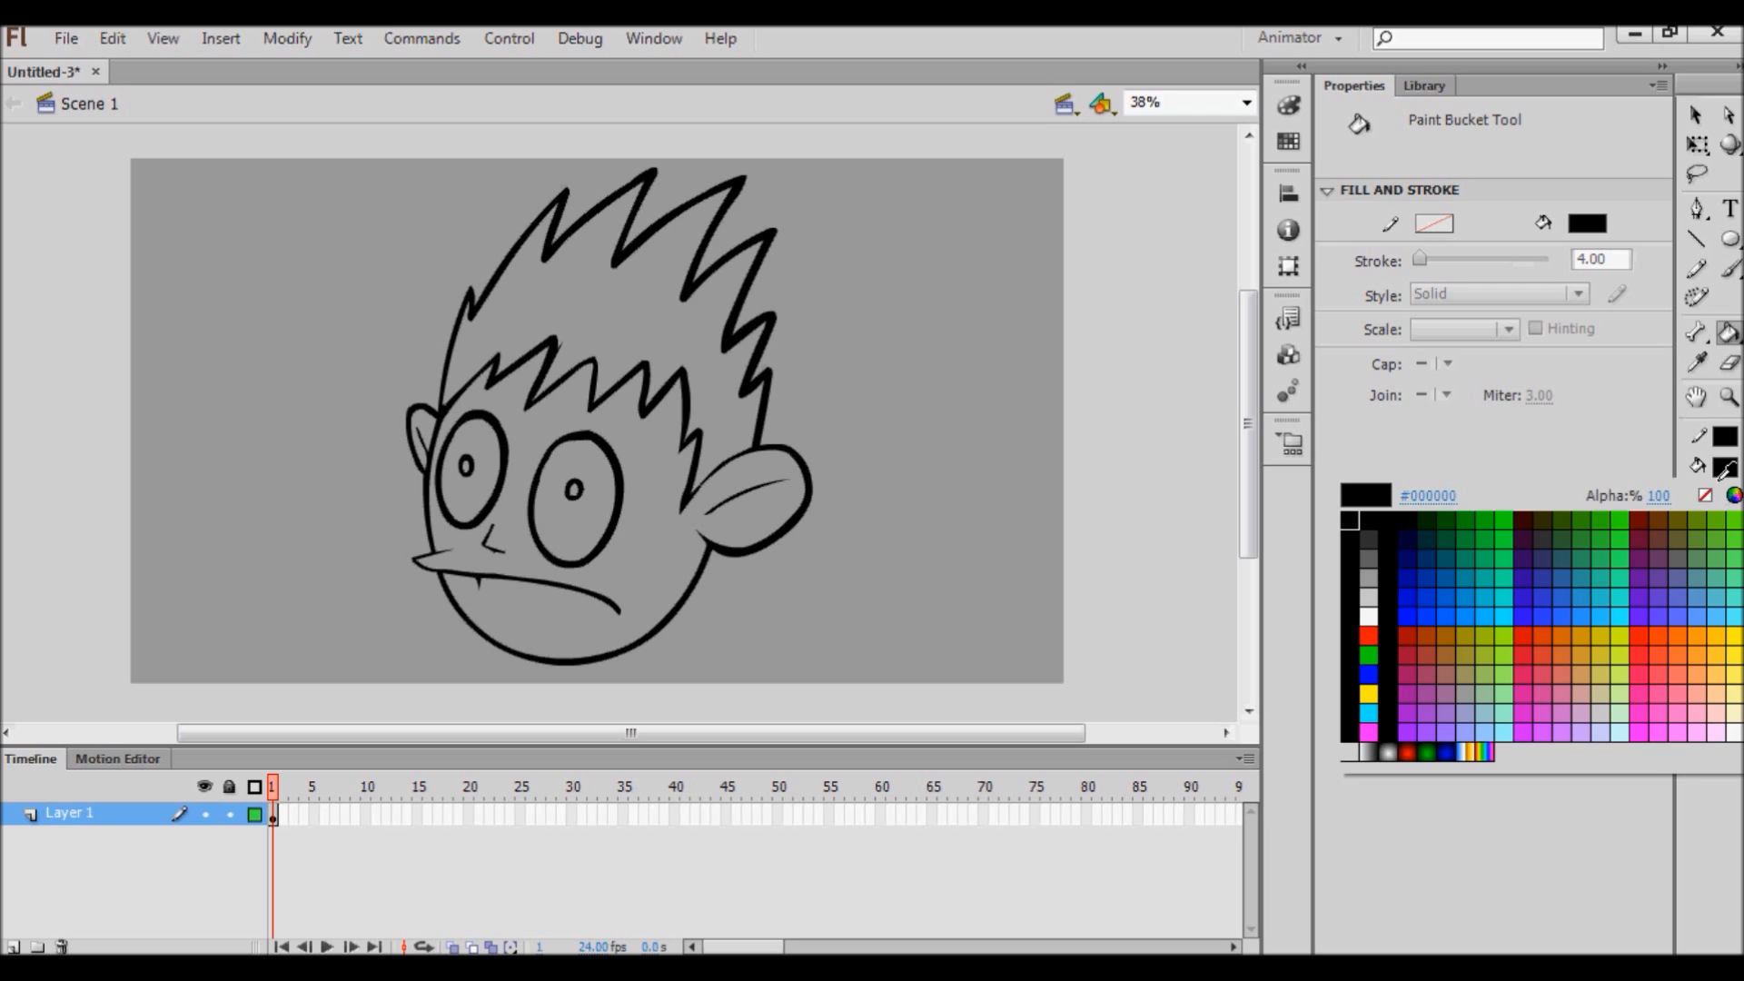
left_click(1727, 729)
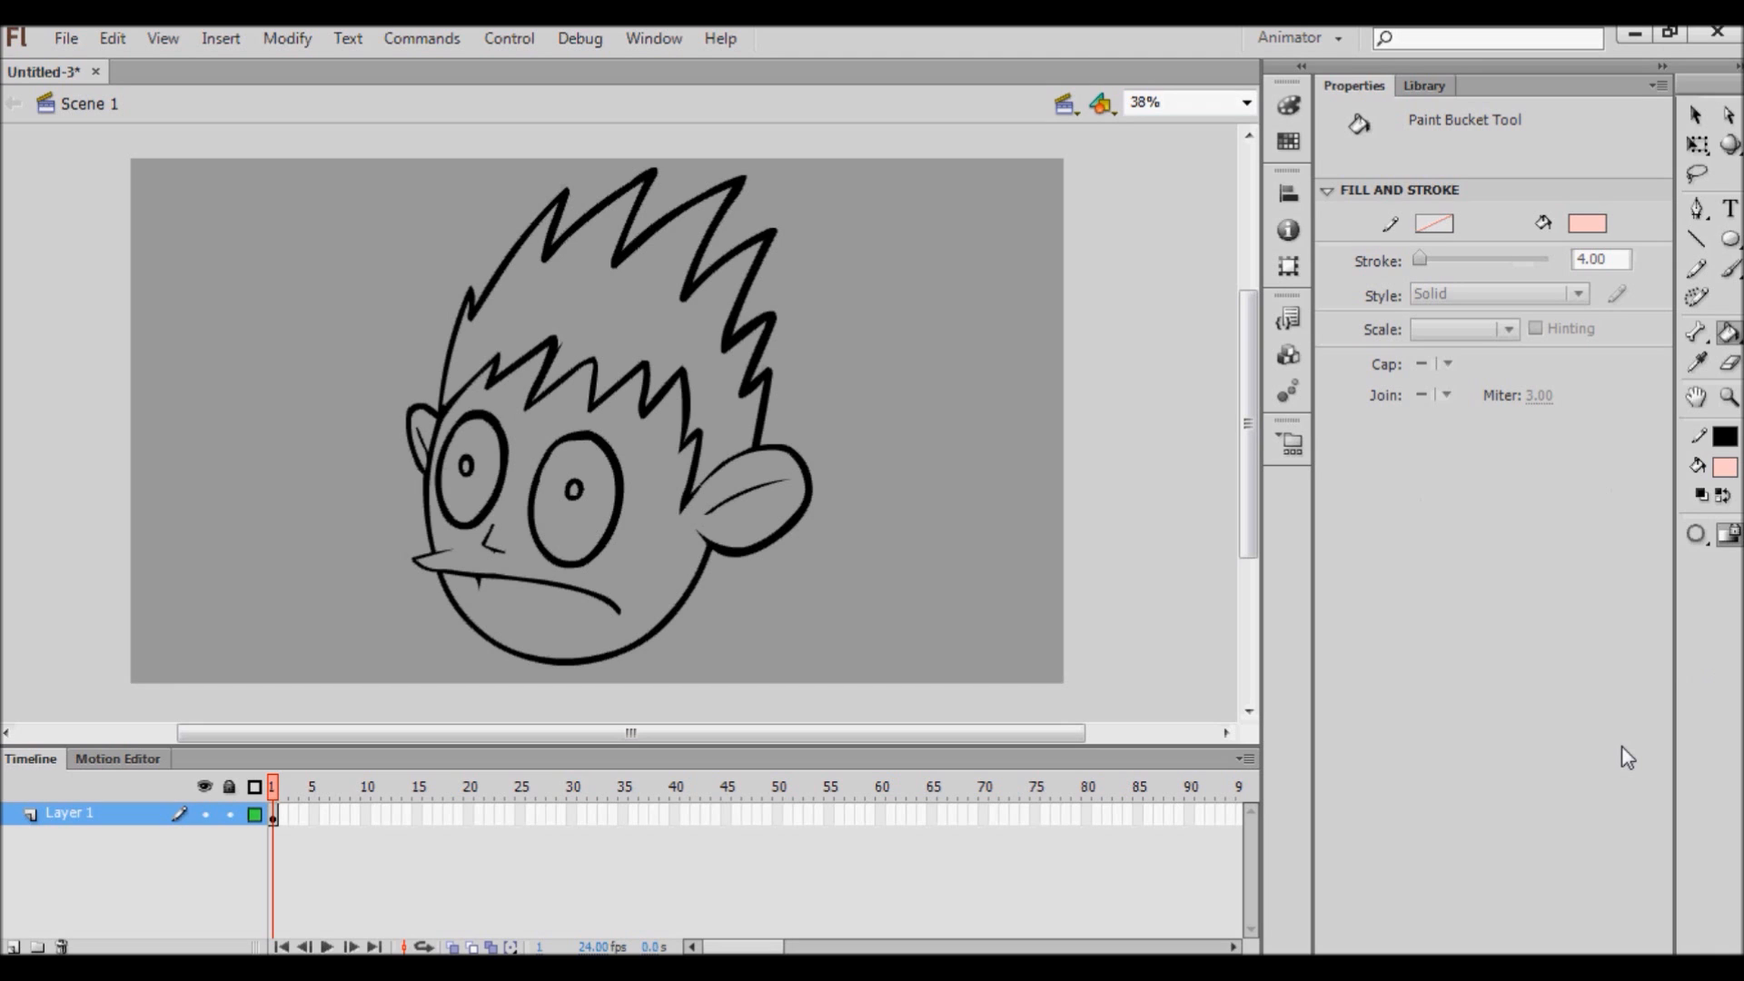
left_click(565, 421)
left_click(436, 425)
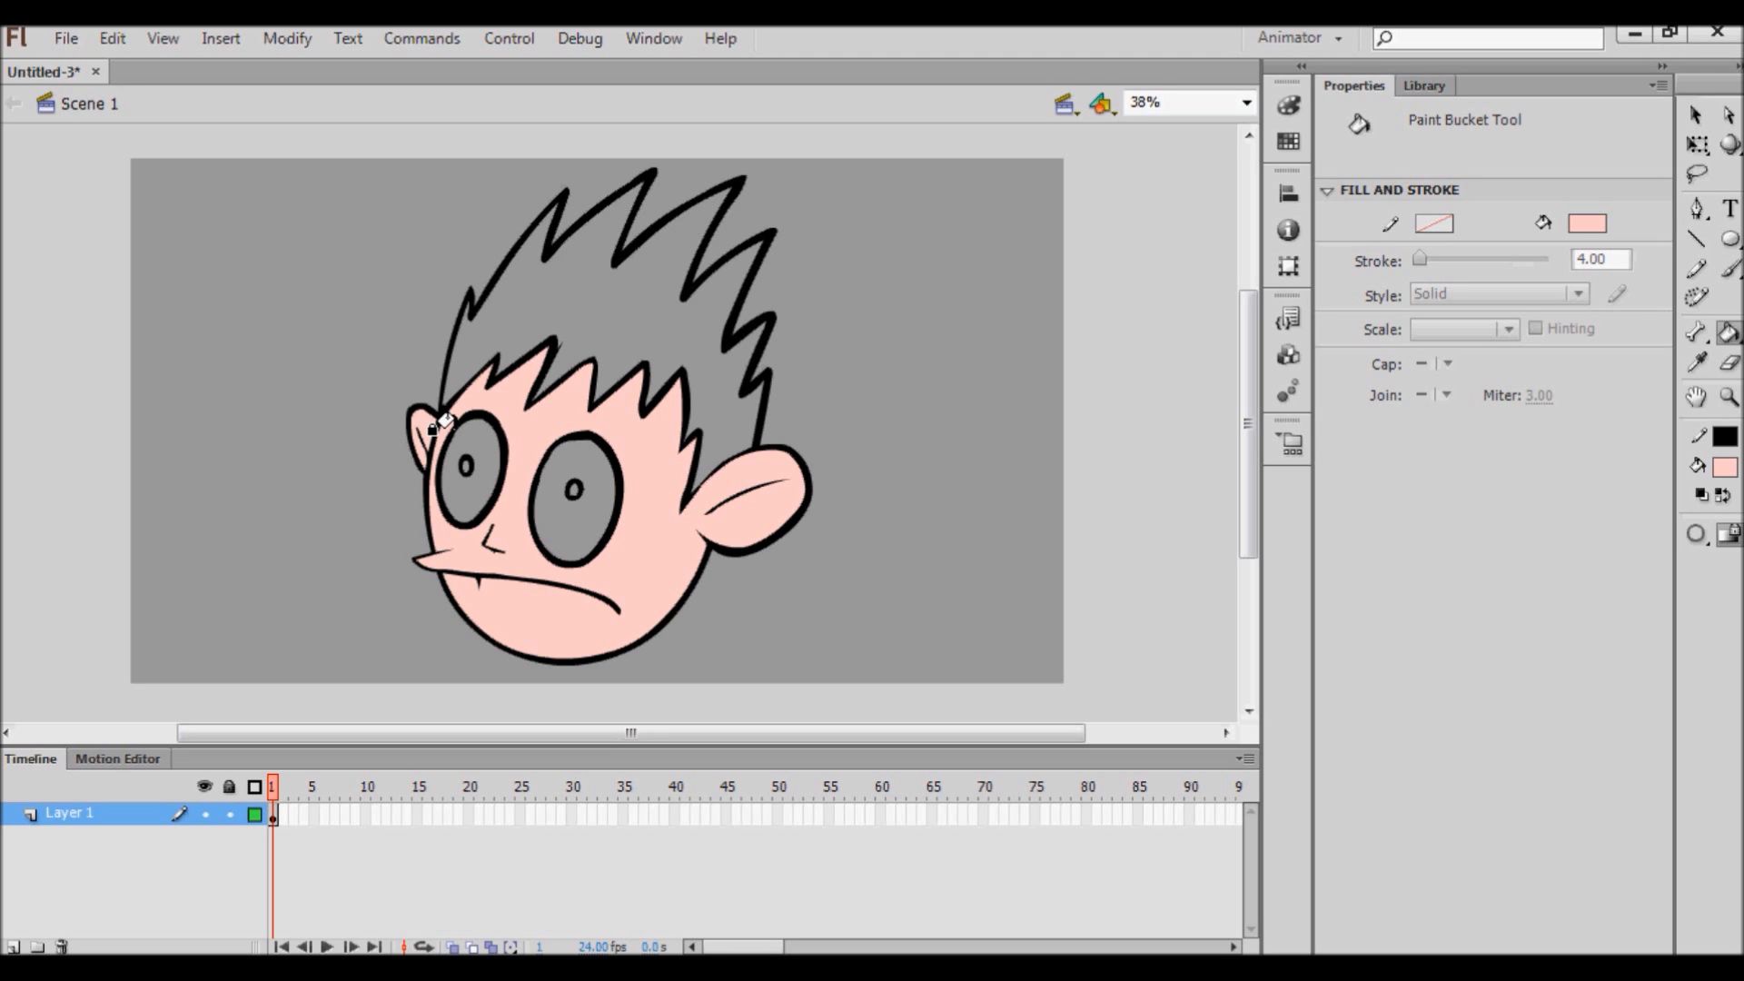
Fill the boy's spiky hair with the orange-red colour #FF3300.
left_click(1726, 467)
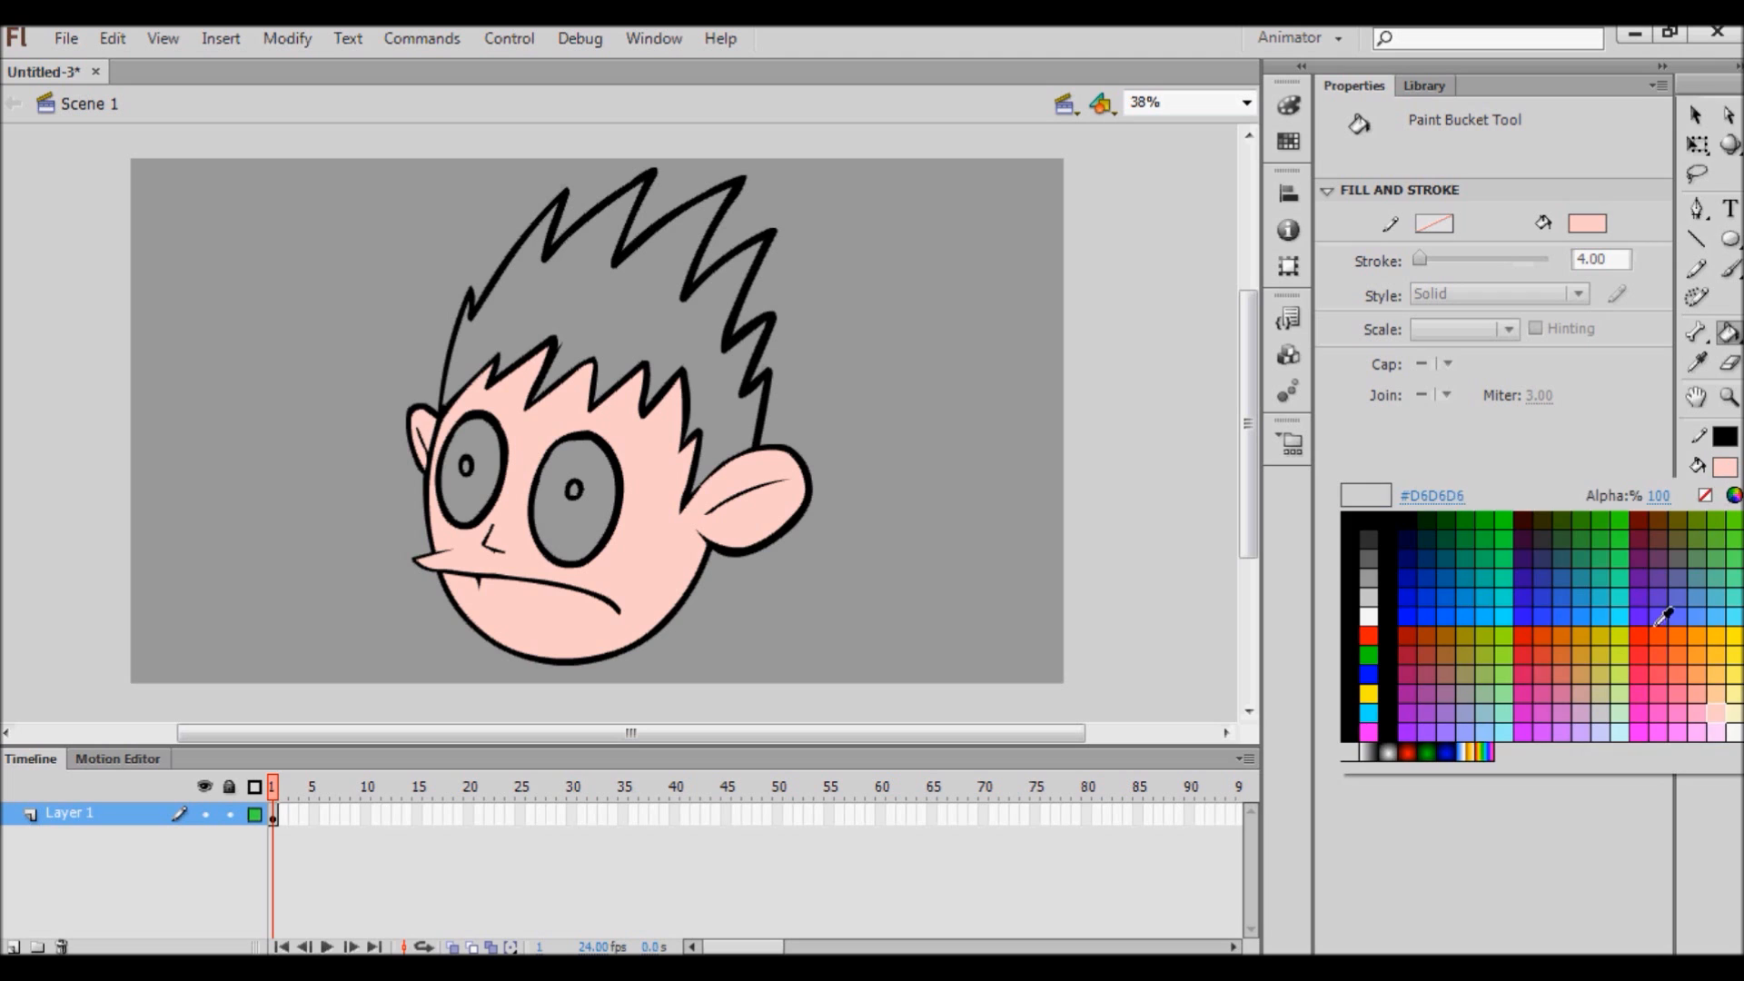
left_click(1661, 636)
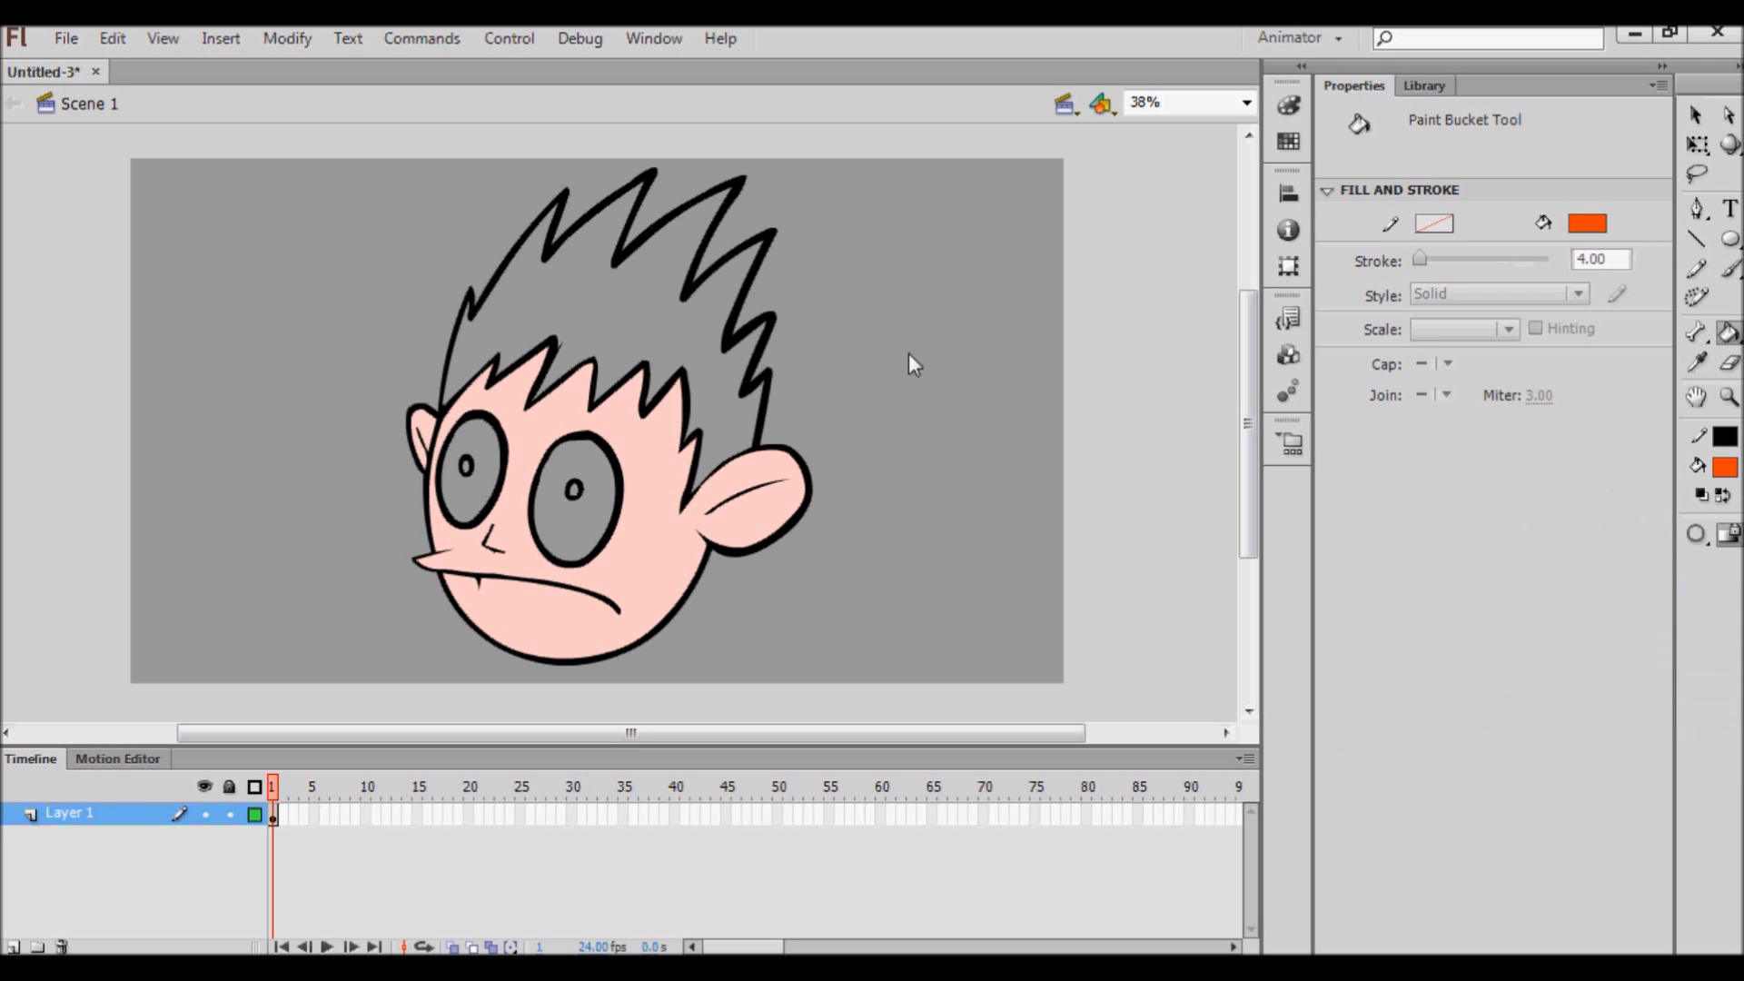
left_click(666, 323)
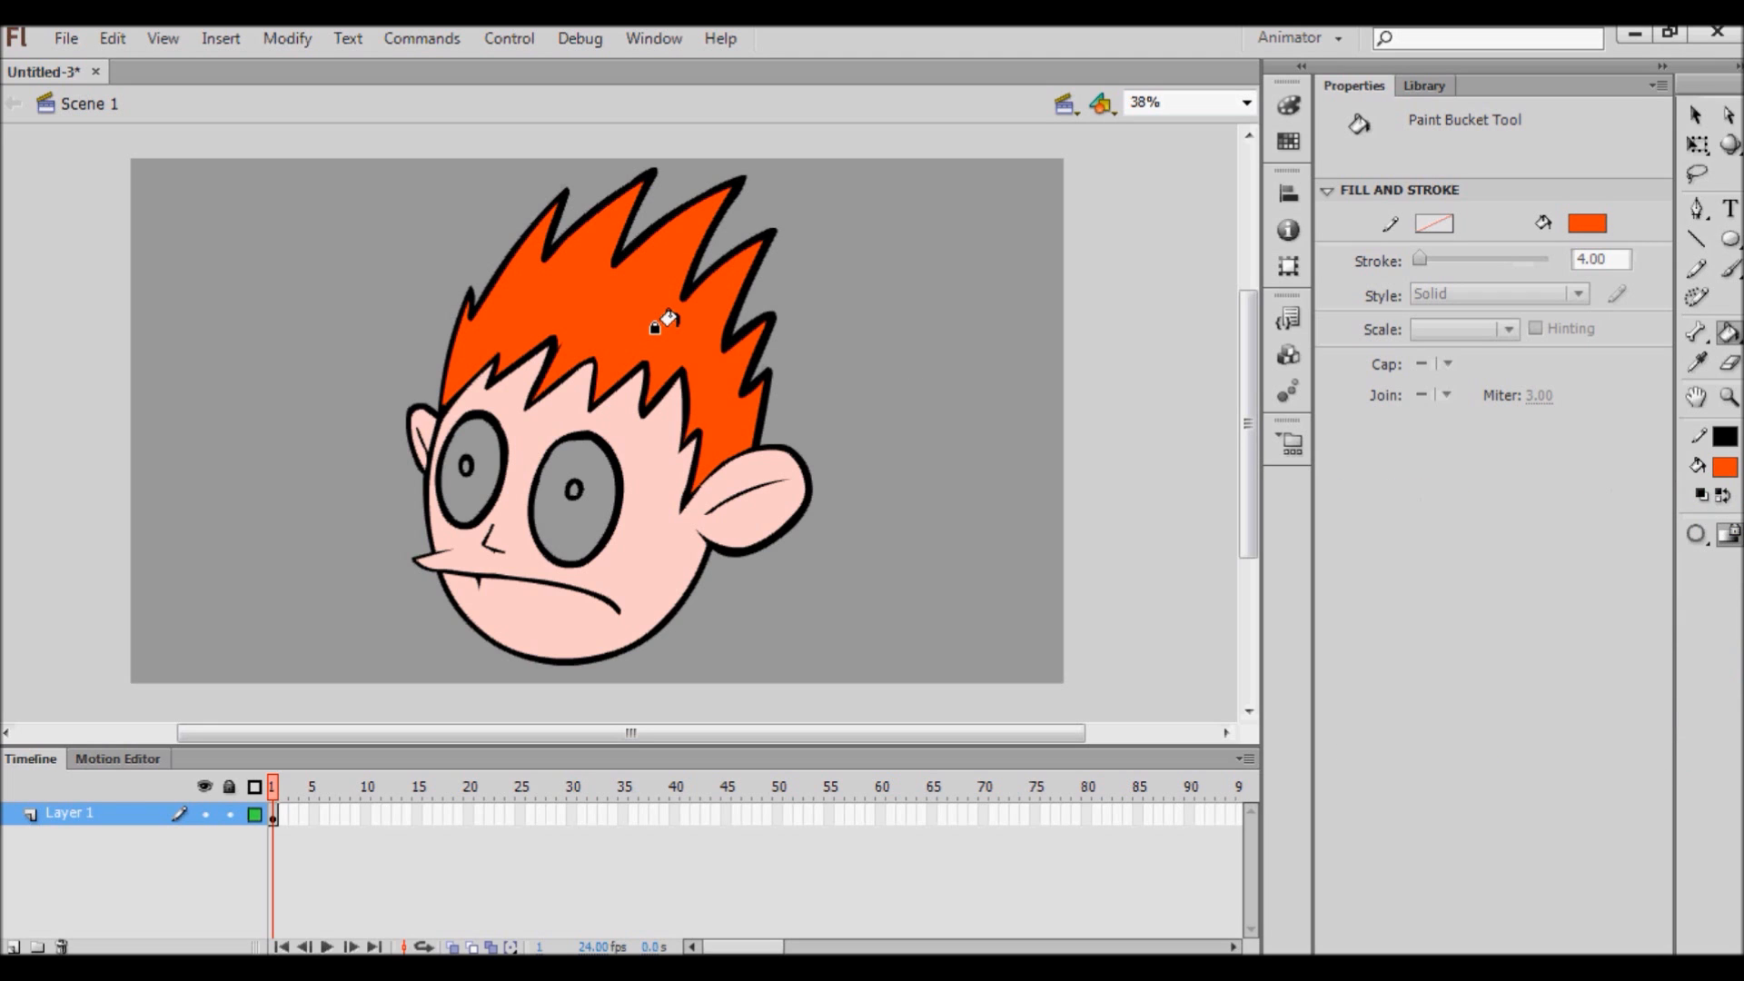
Fill both of the boy's eyes with white, leaving the pupils unfilled.
left_click(1725, 467)
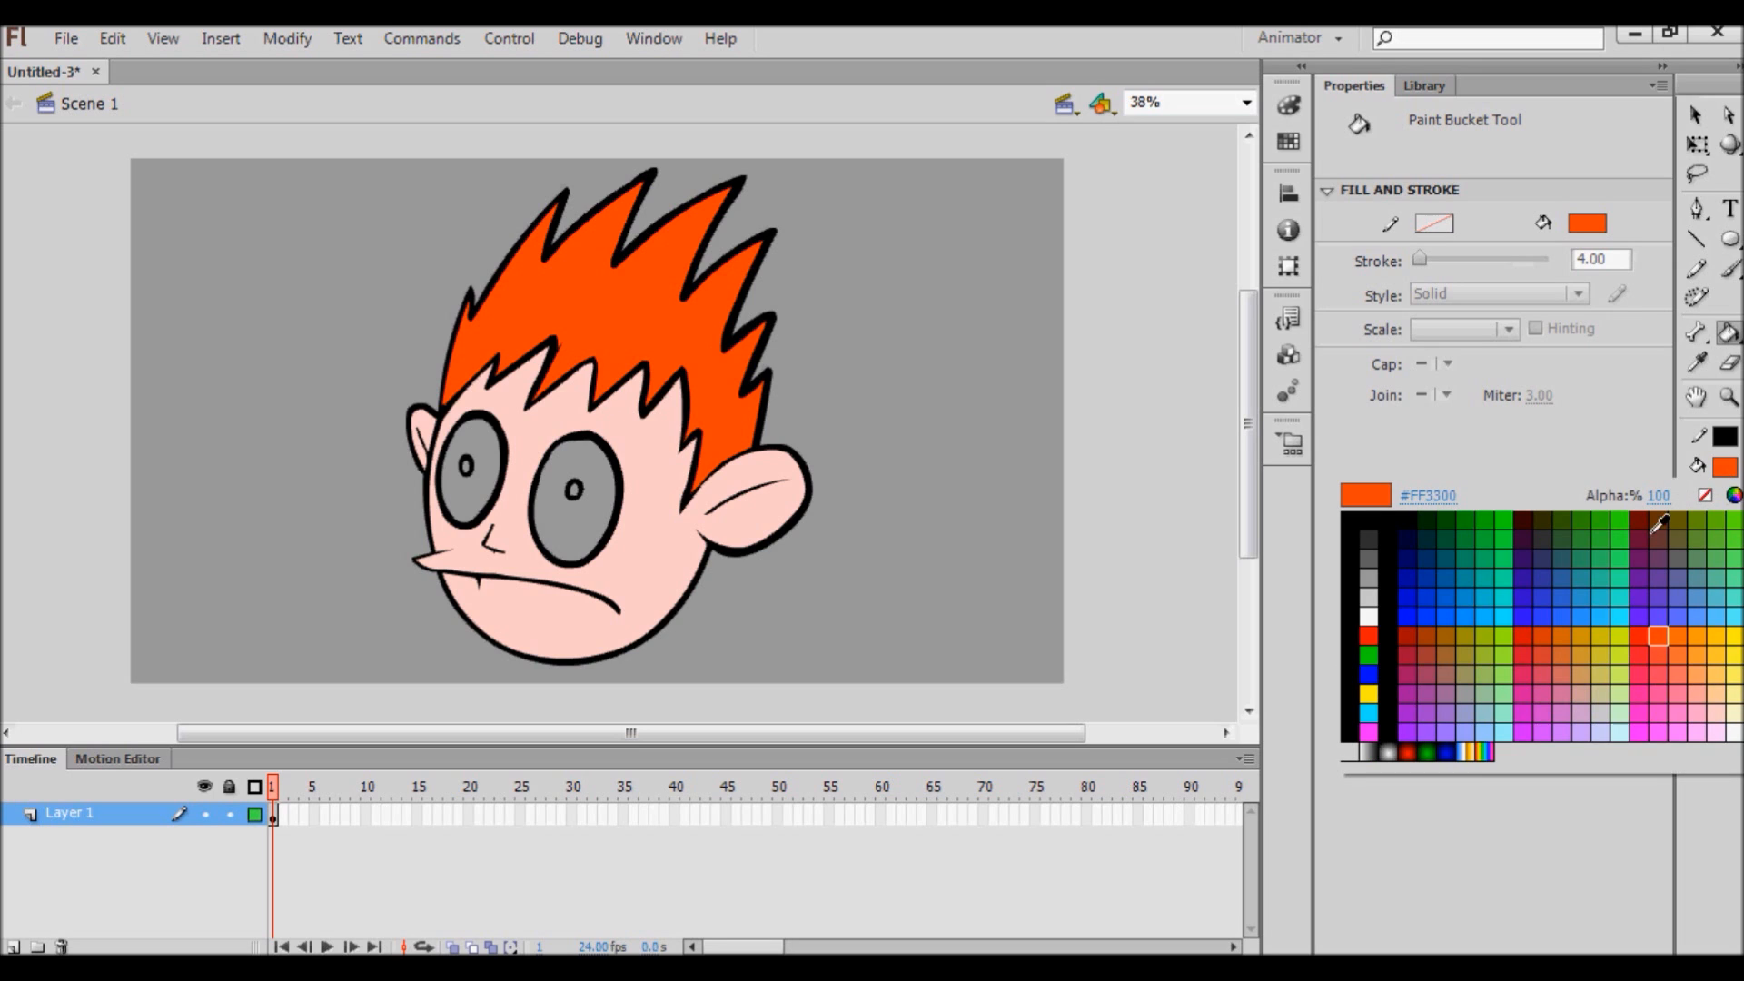
left_click(1368, 616)
left_click(588, 507)
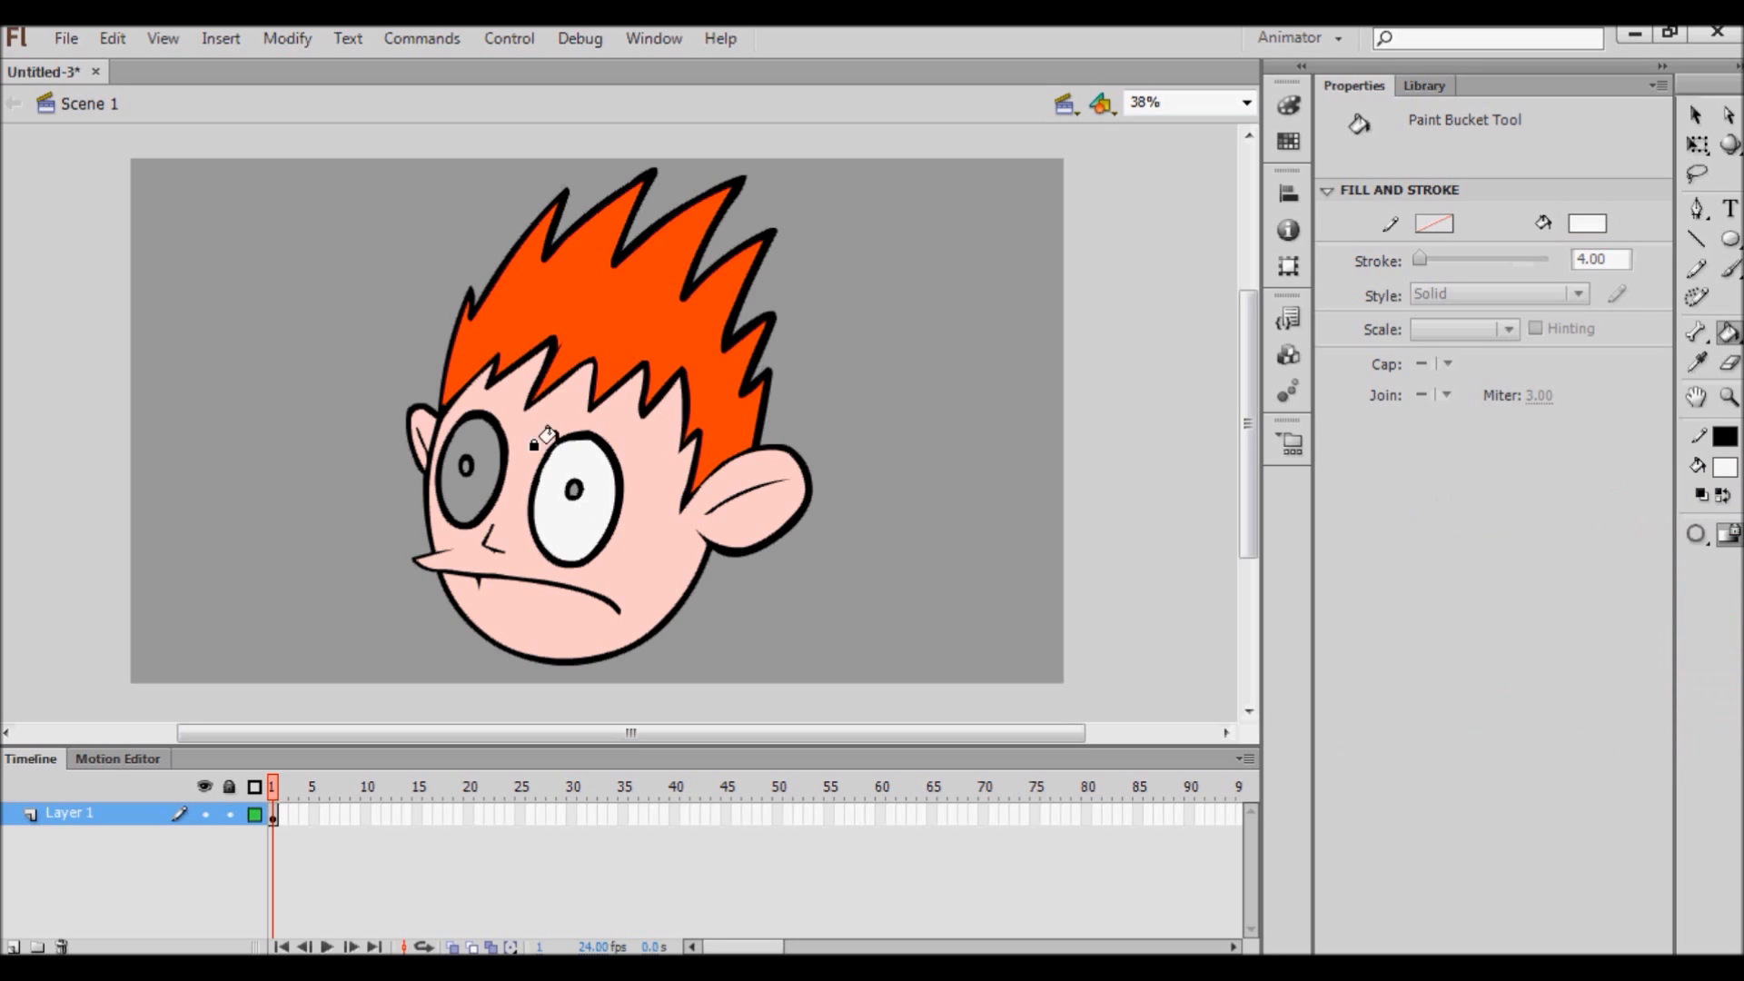
left_click(491, 447)
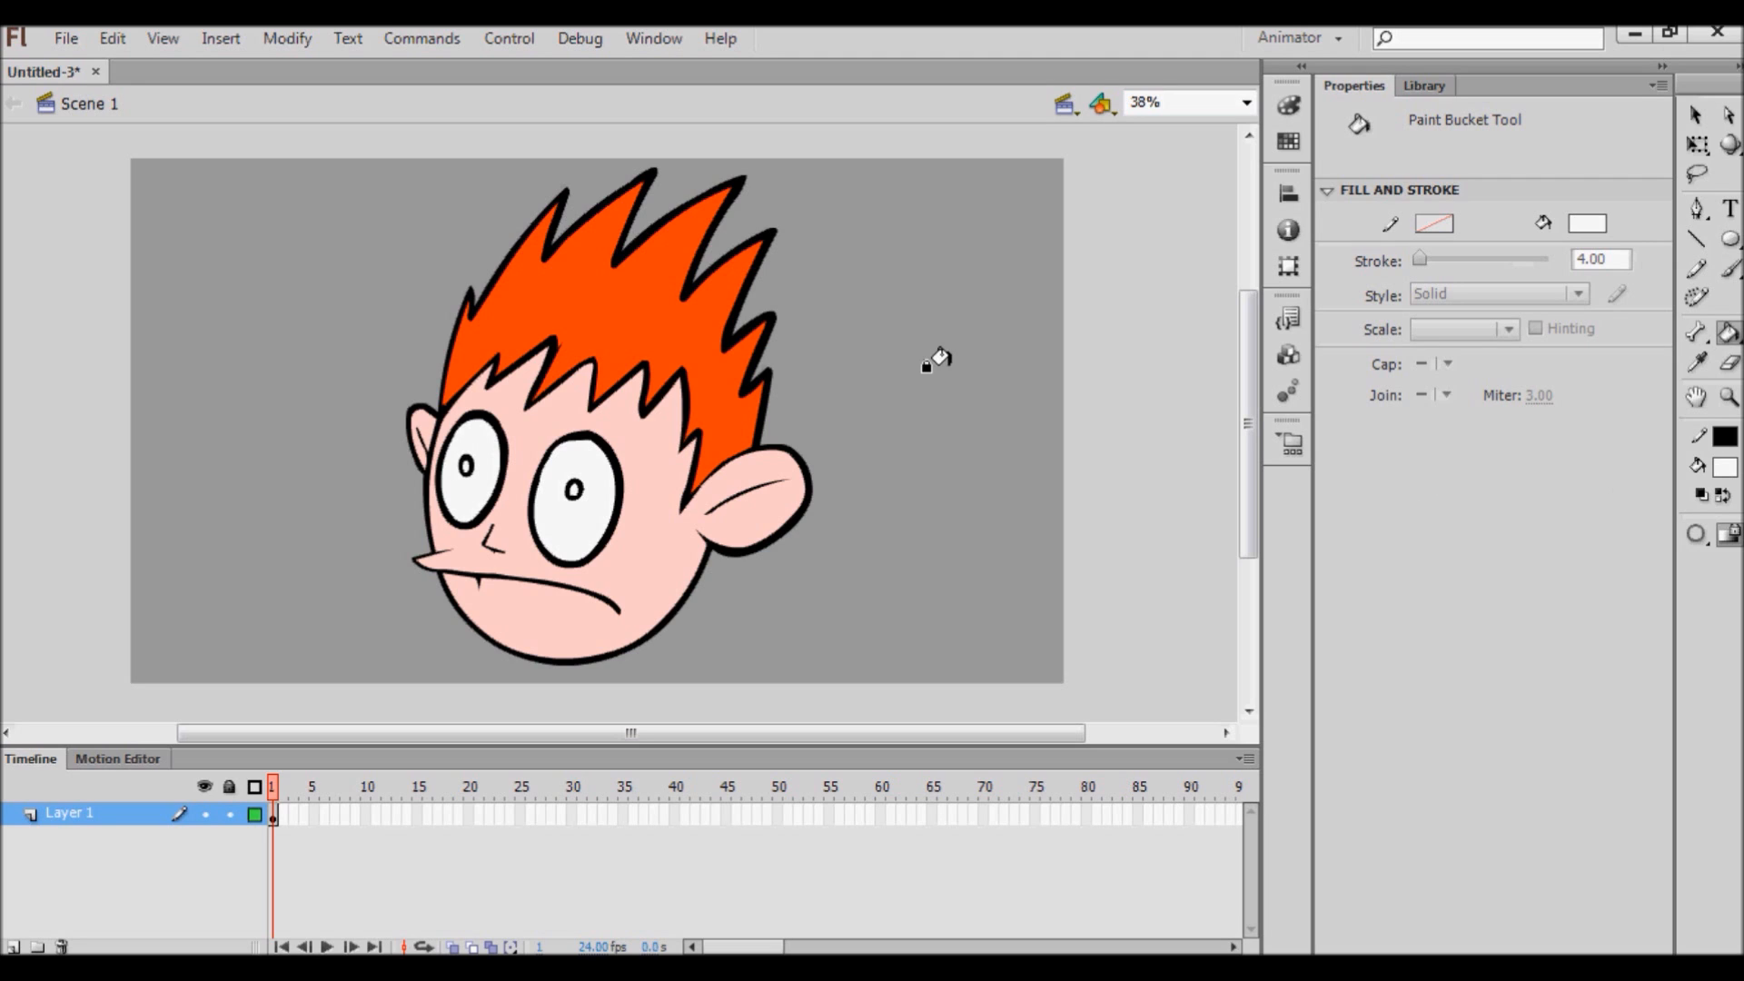
Draw a rough black test circle with a small gap in its outline beside the head, using the Brush tool.
left_click(1731, 267)
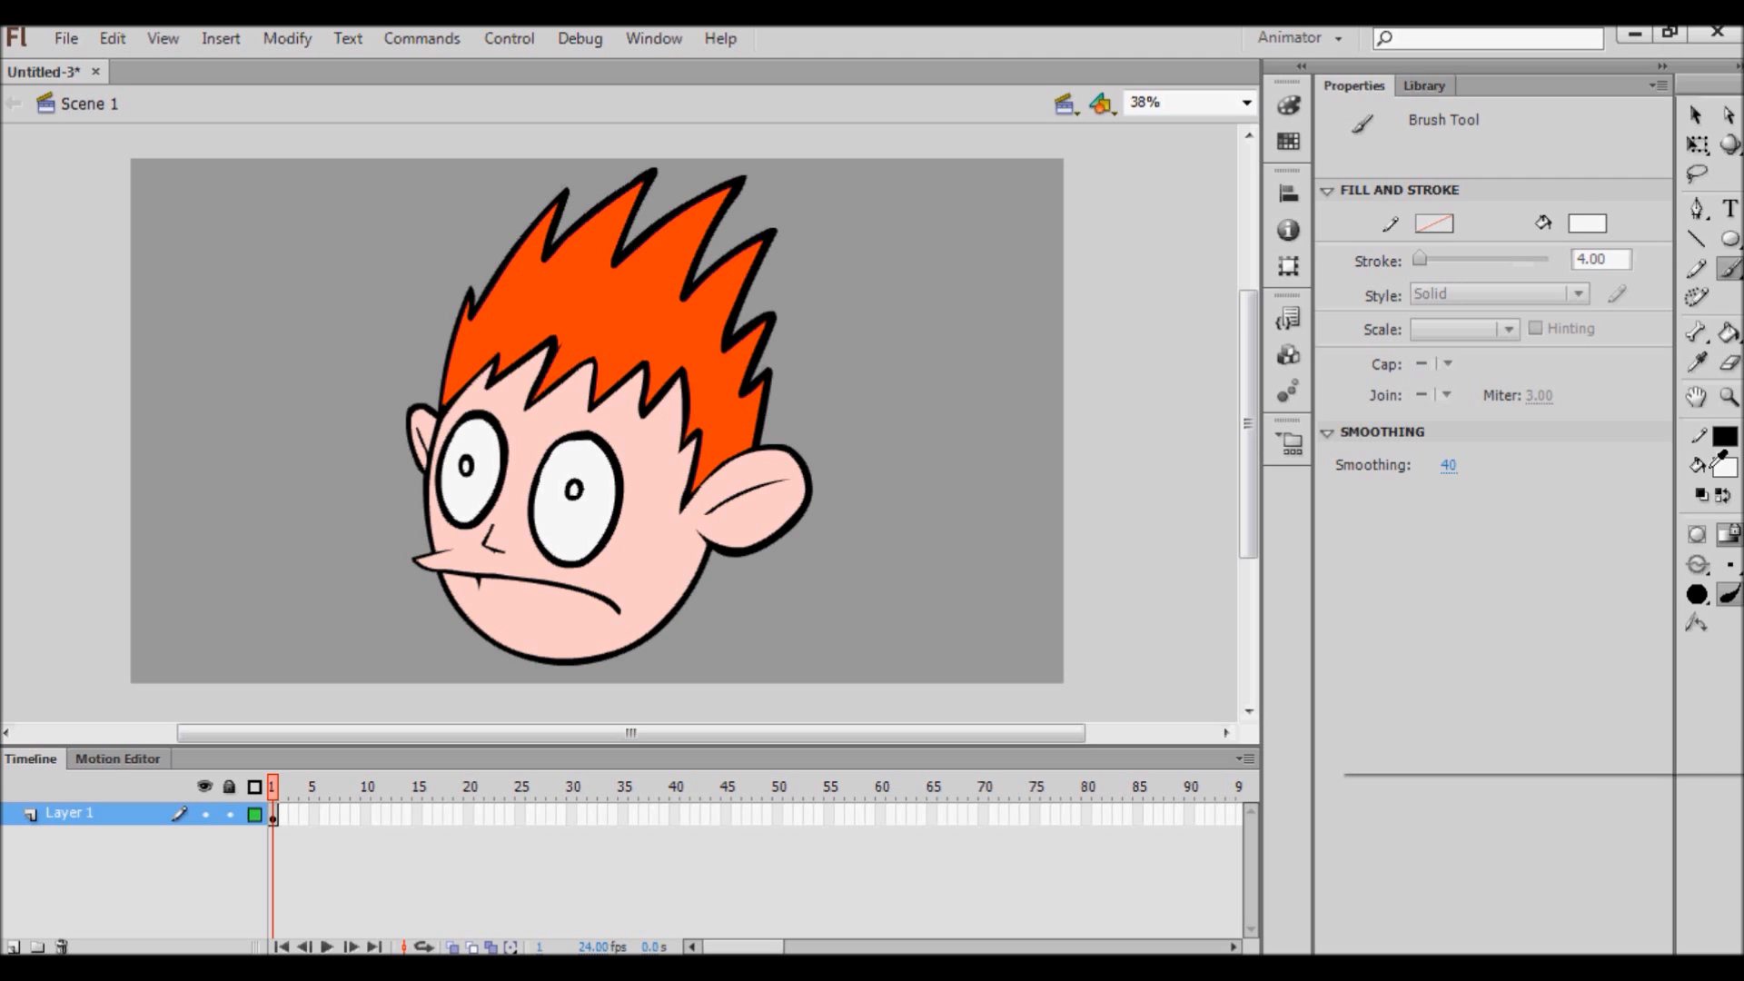
left_click(1724, 465)
left_click(1378, 534)
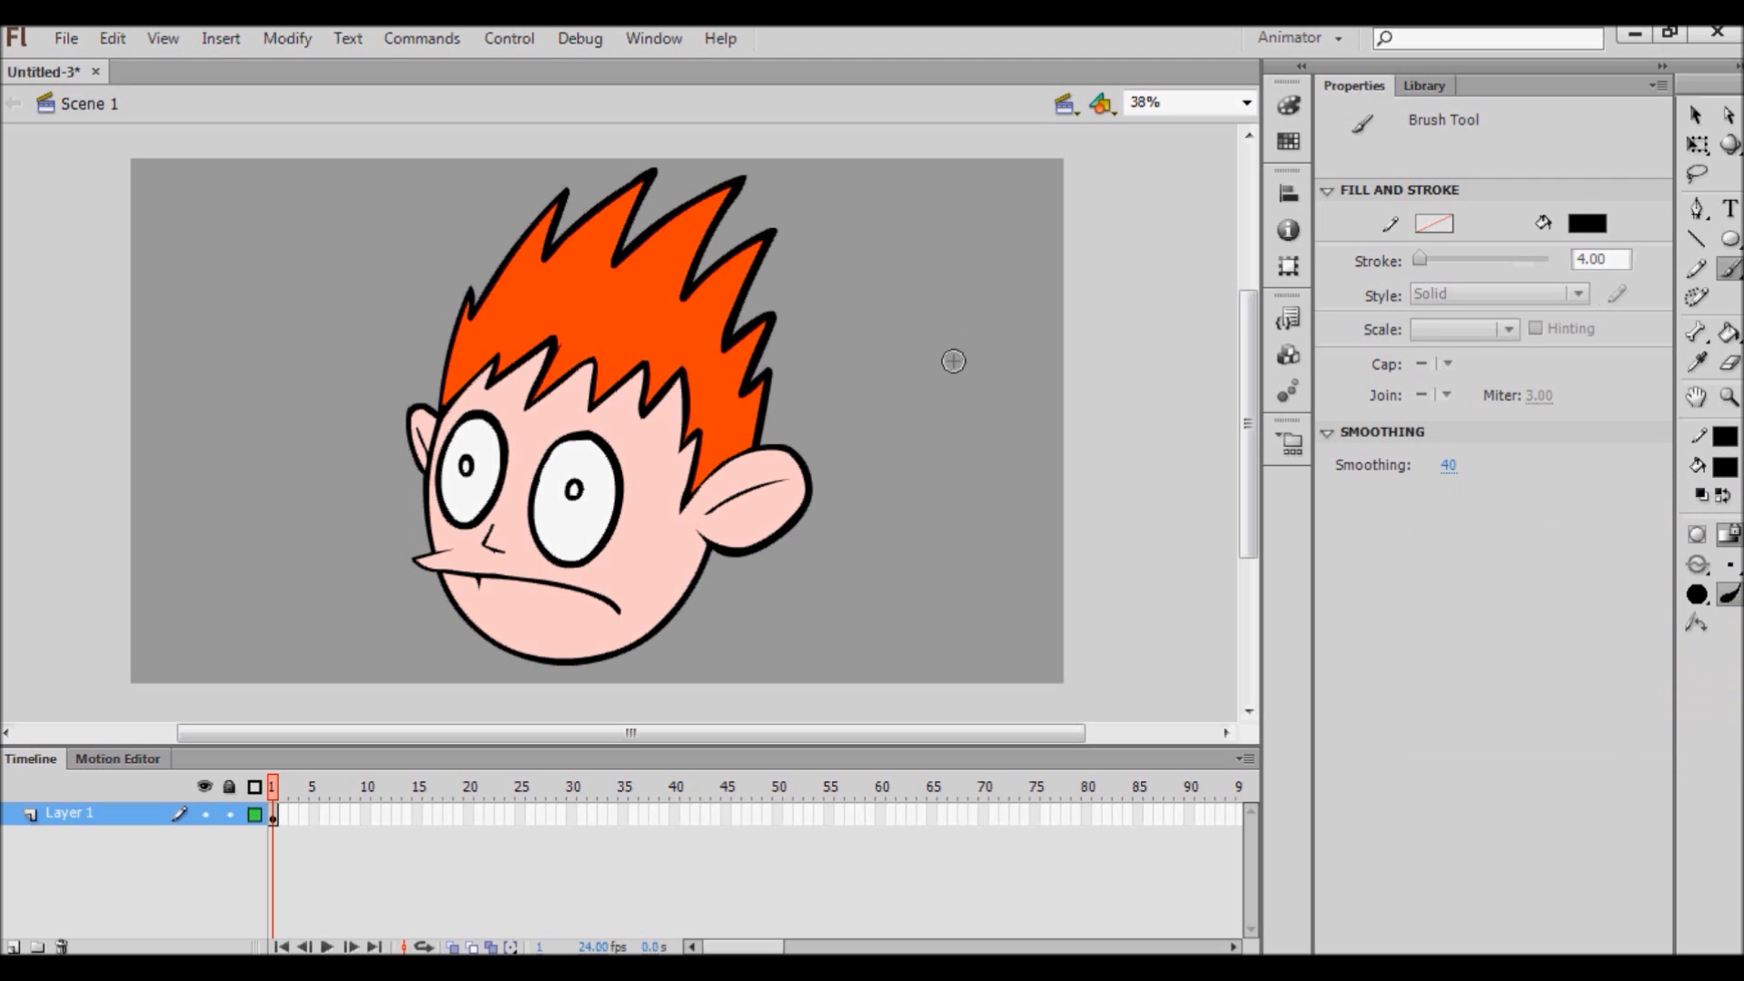
mouse_move(937, 417)
left_mouse_down()
mouse_move(1015, 384)
mouse_move(968, 309)
left_mouse_up()
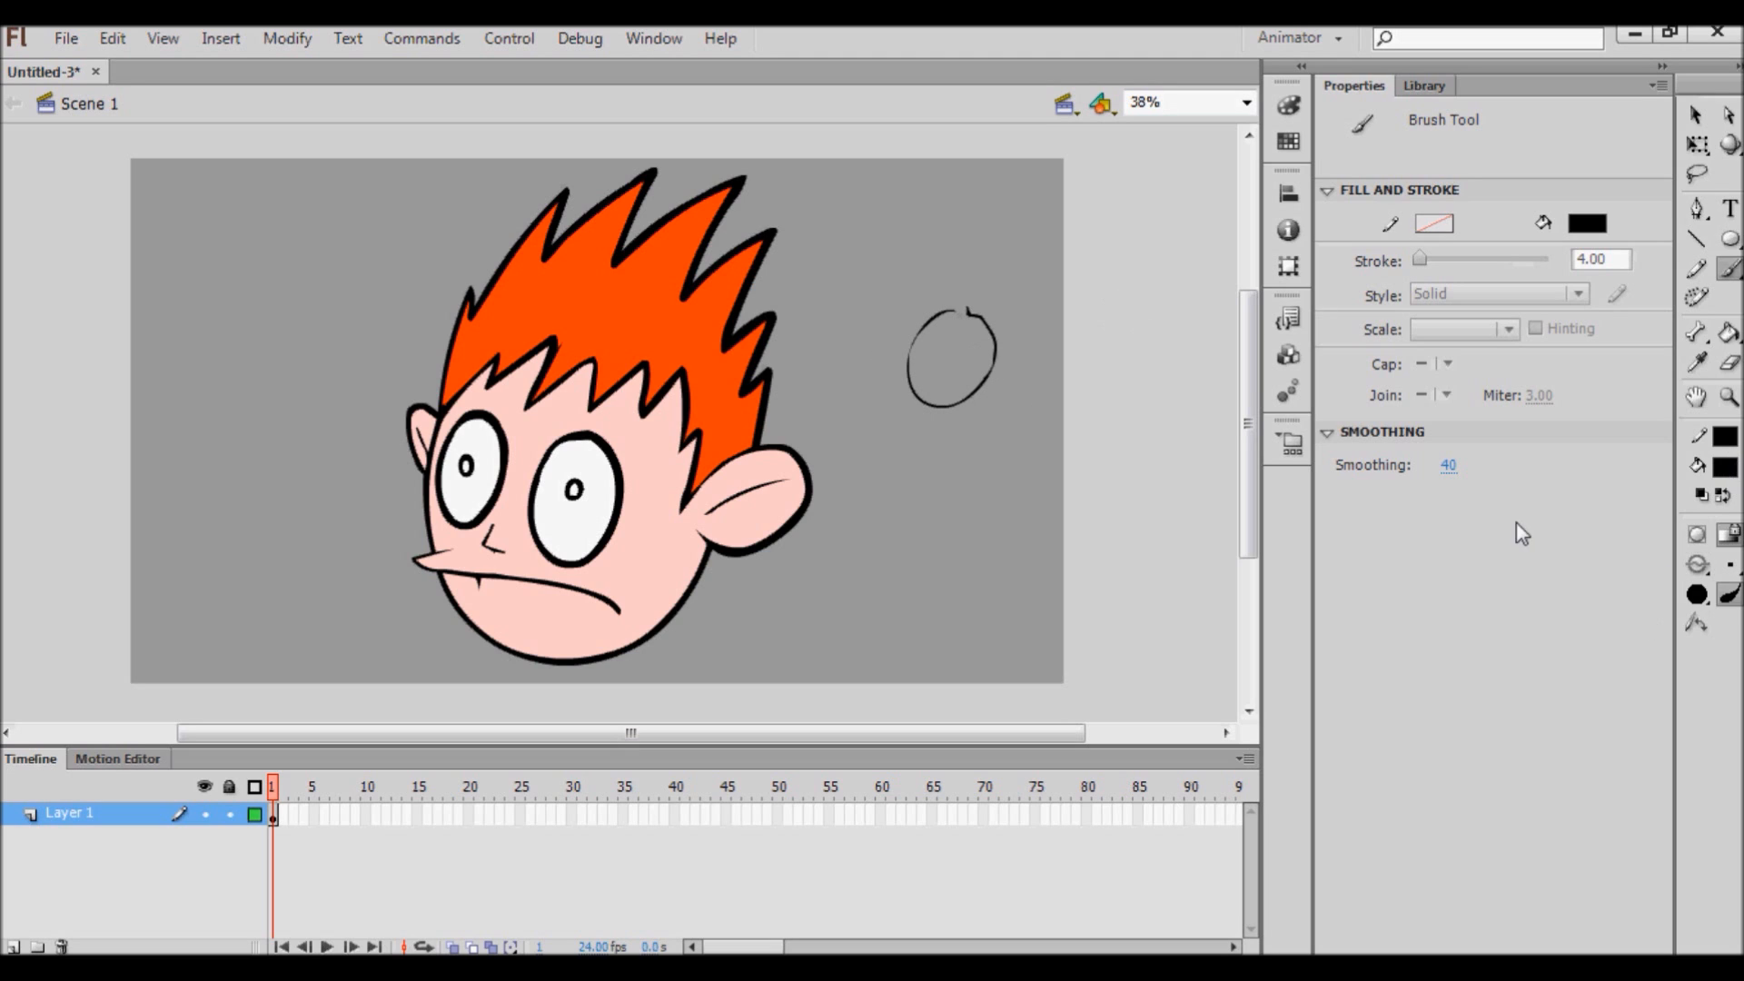
Set the Paint Bucket to Close Medium Gaps and try filling the gapped test circle with green.
left_click(1721, 466)
left_click(1715, 434)
key("k")
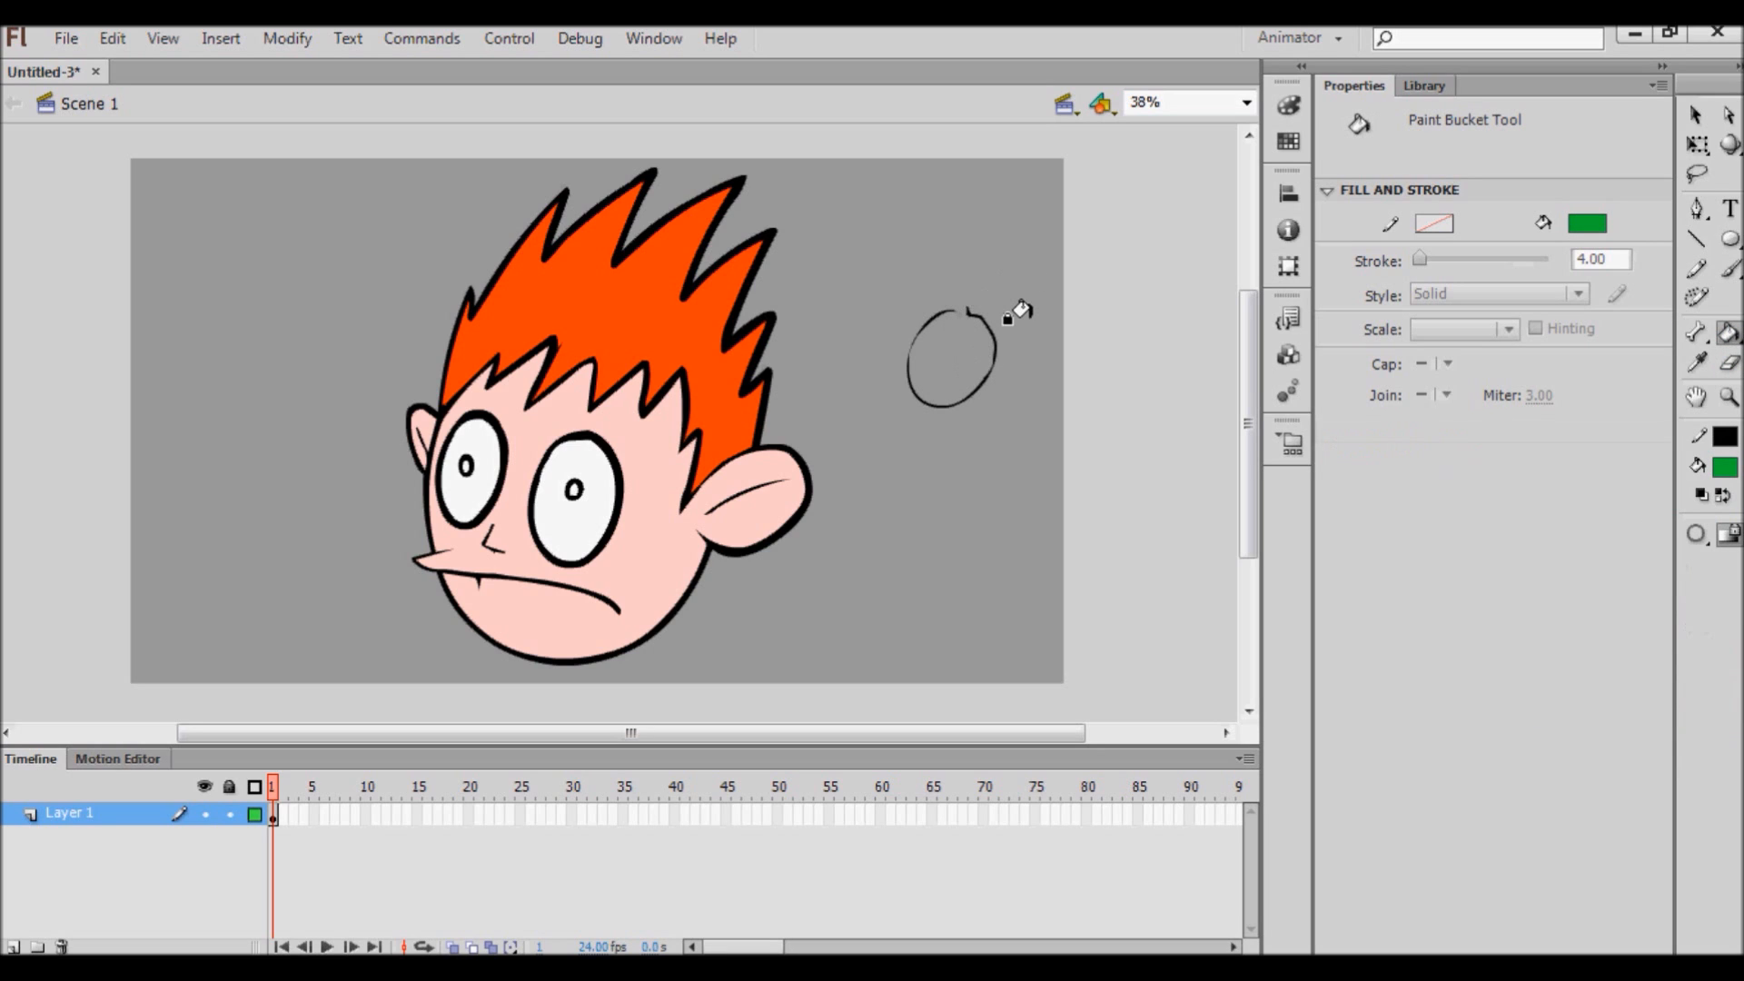
left_click(1697, 540)
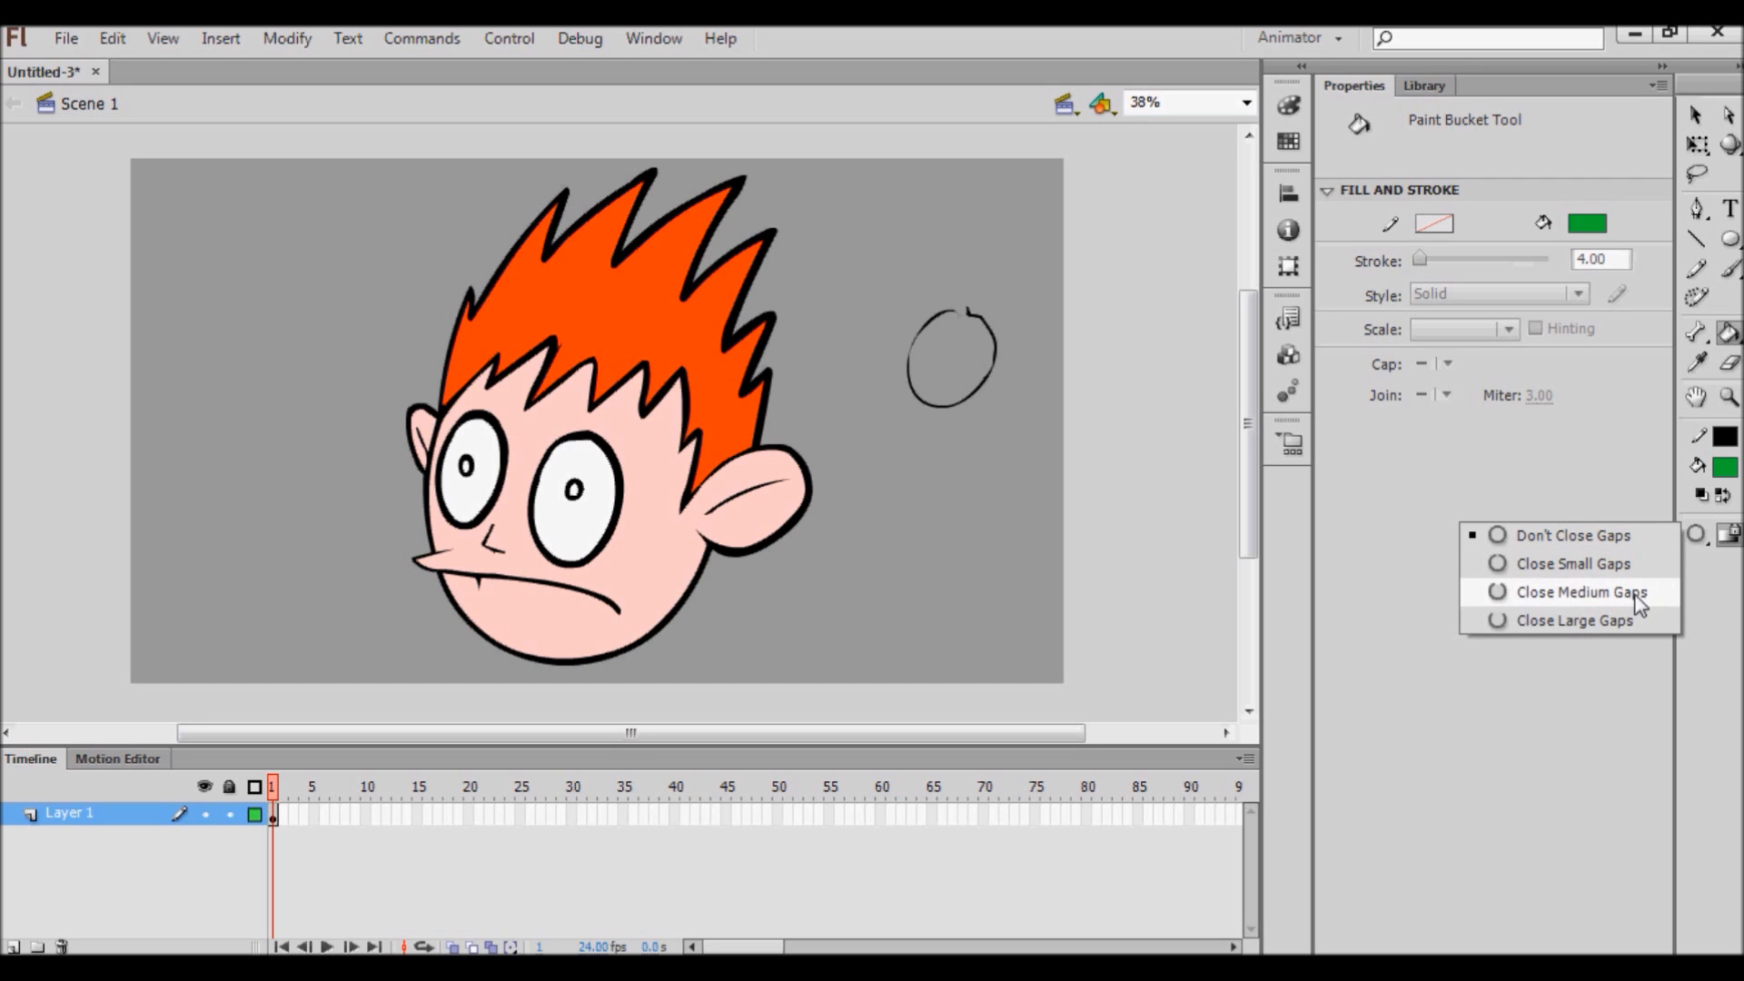
left_click(1586, 592)
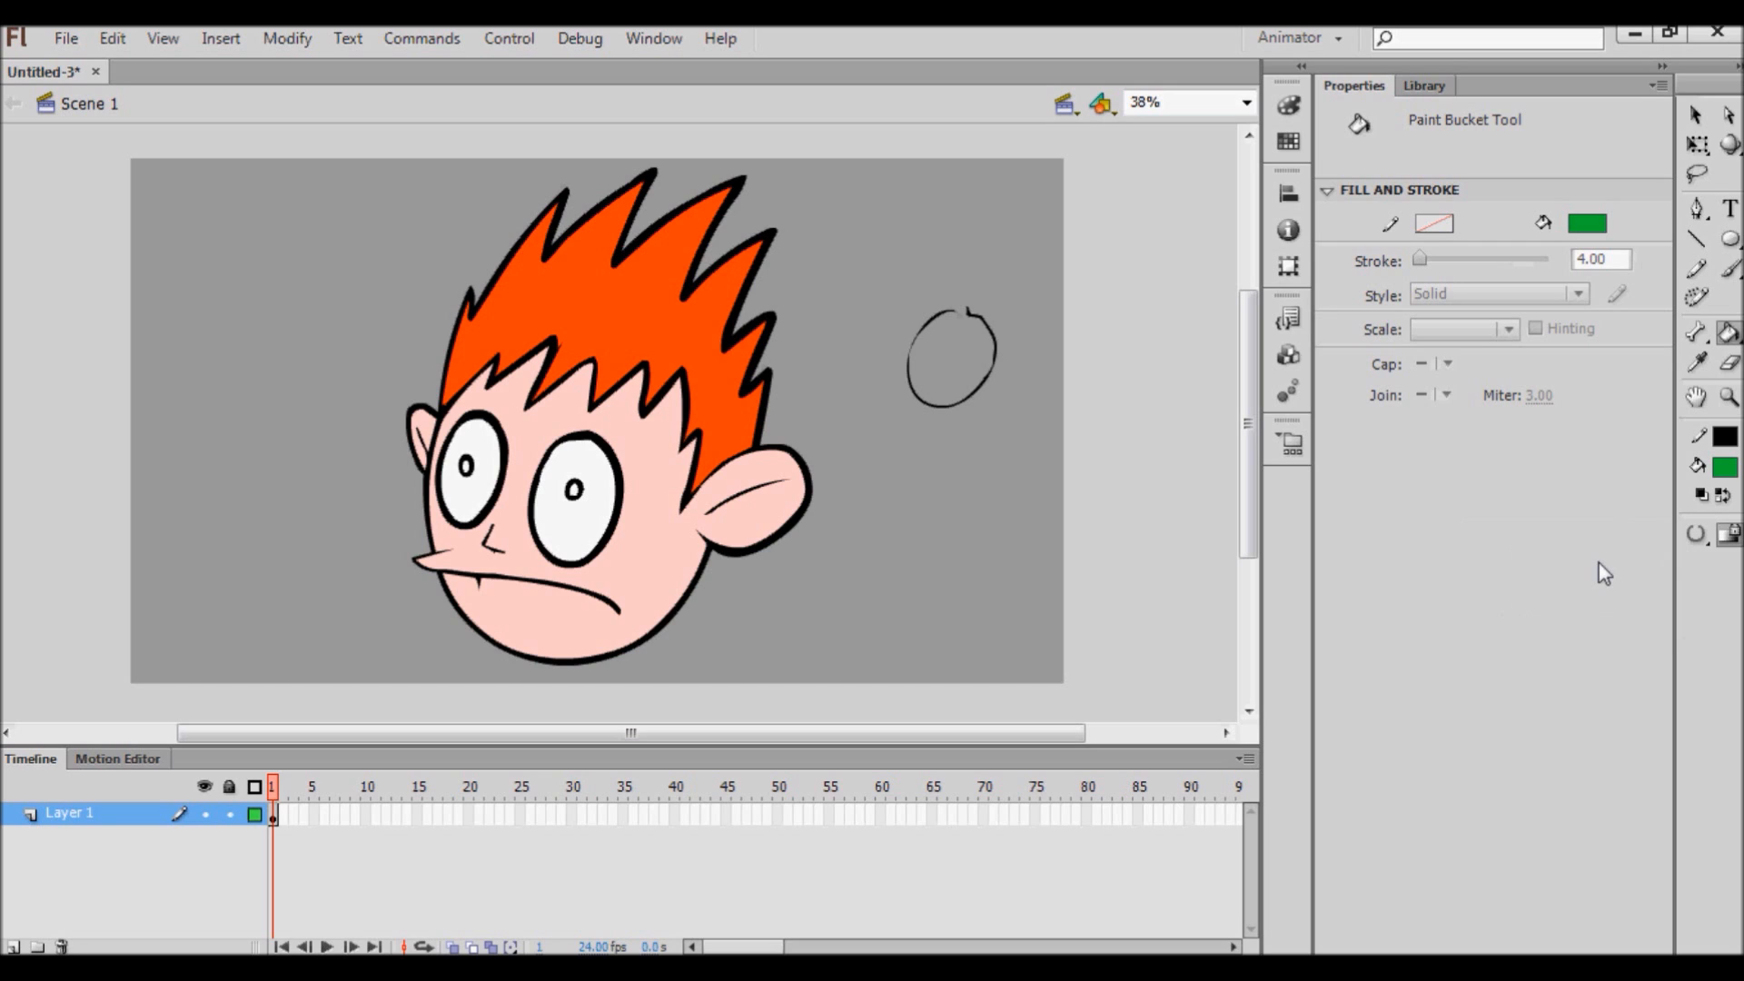
left_click(949, 368)
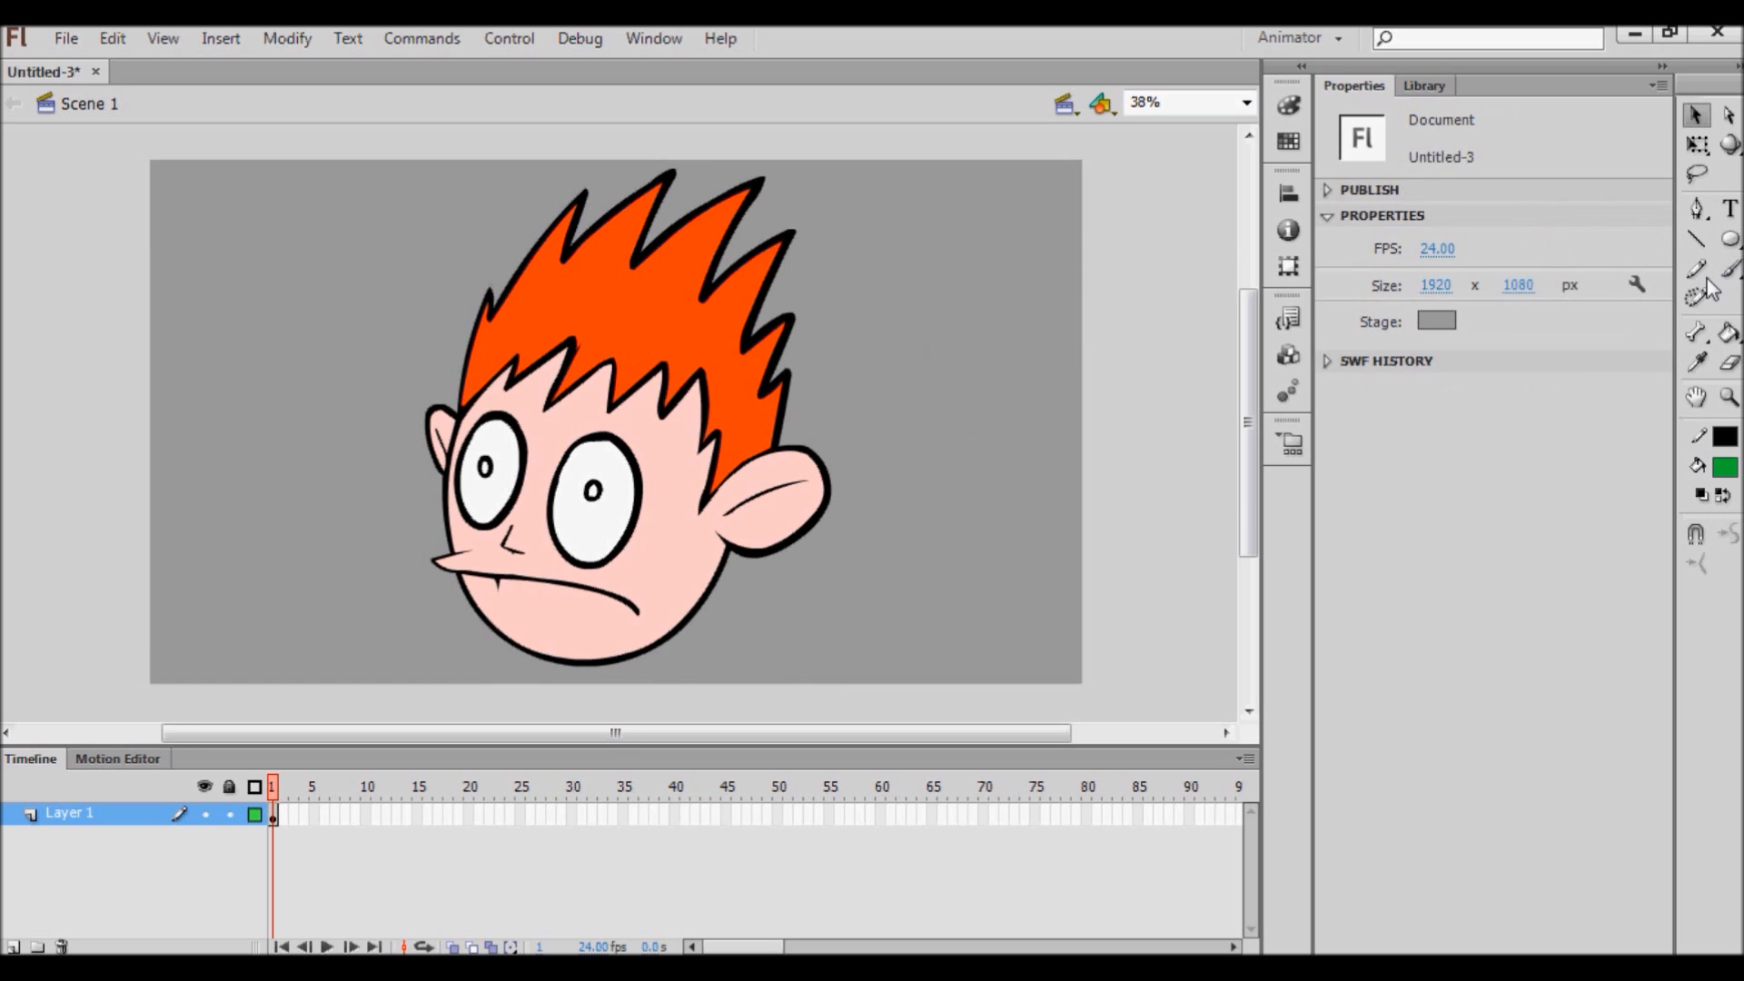
Sketch a light source with five rays beyond the stage's upper-left corner, using a green Pencil stroke.
left_click(1695, 269)
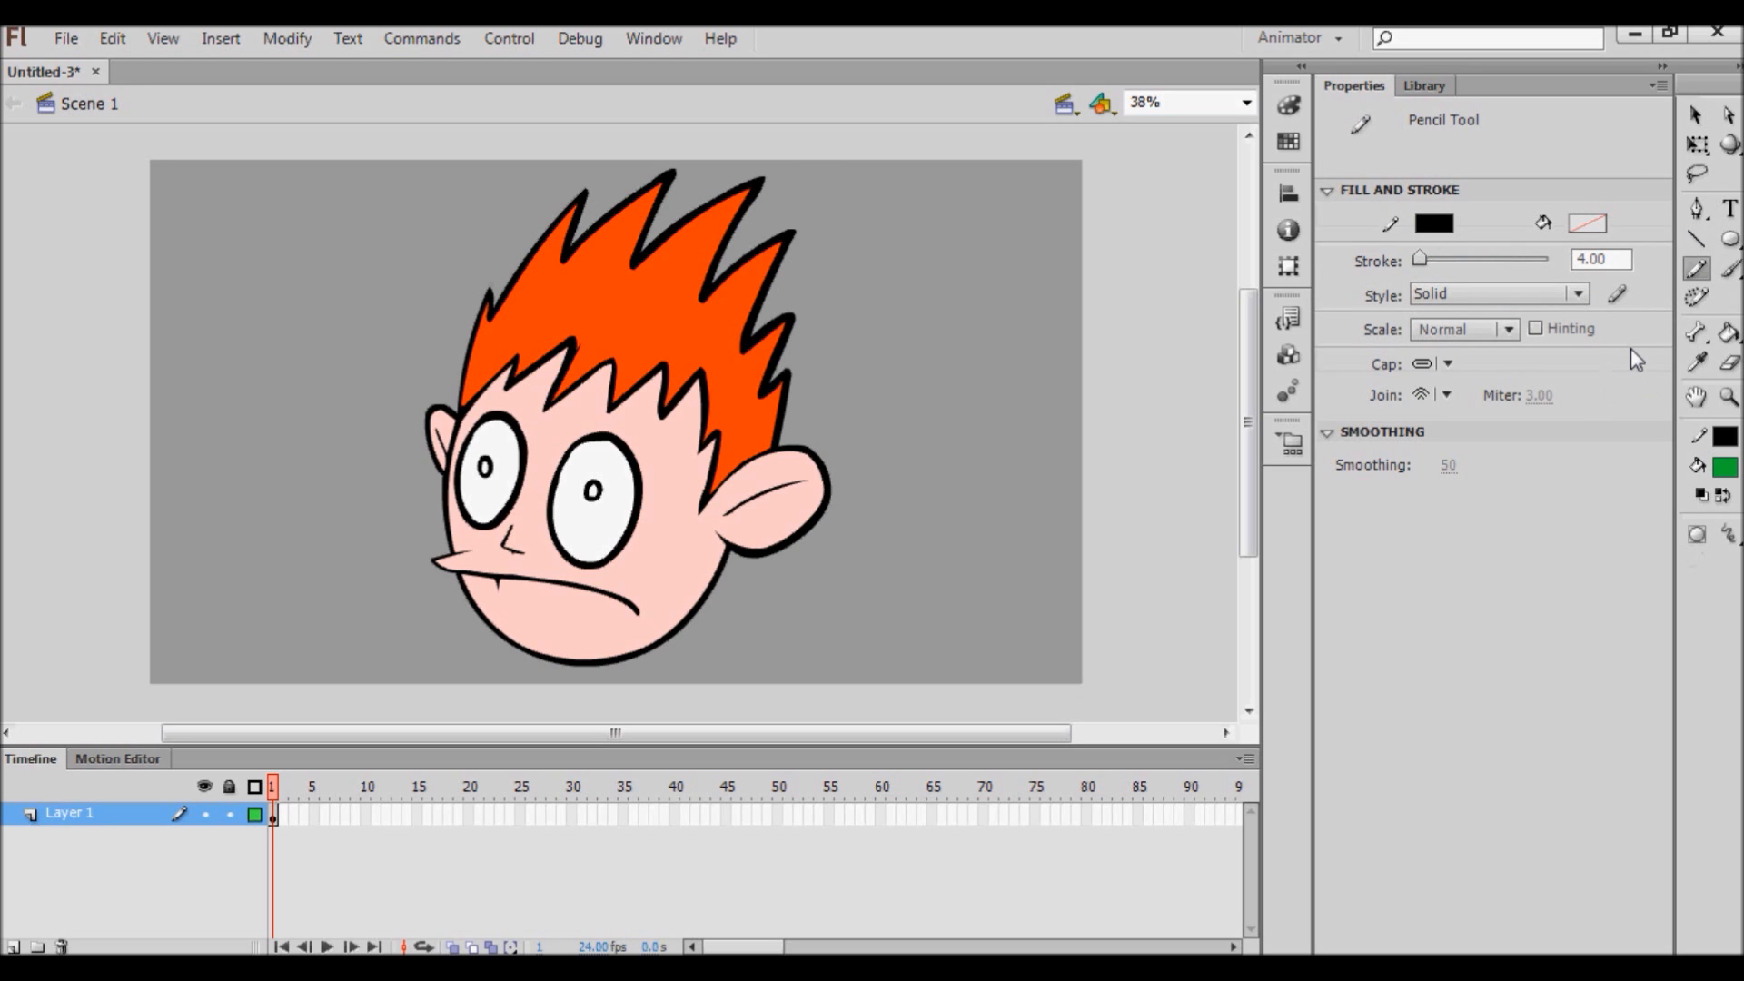
left_click(1726, 440)
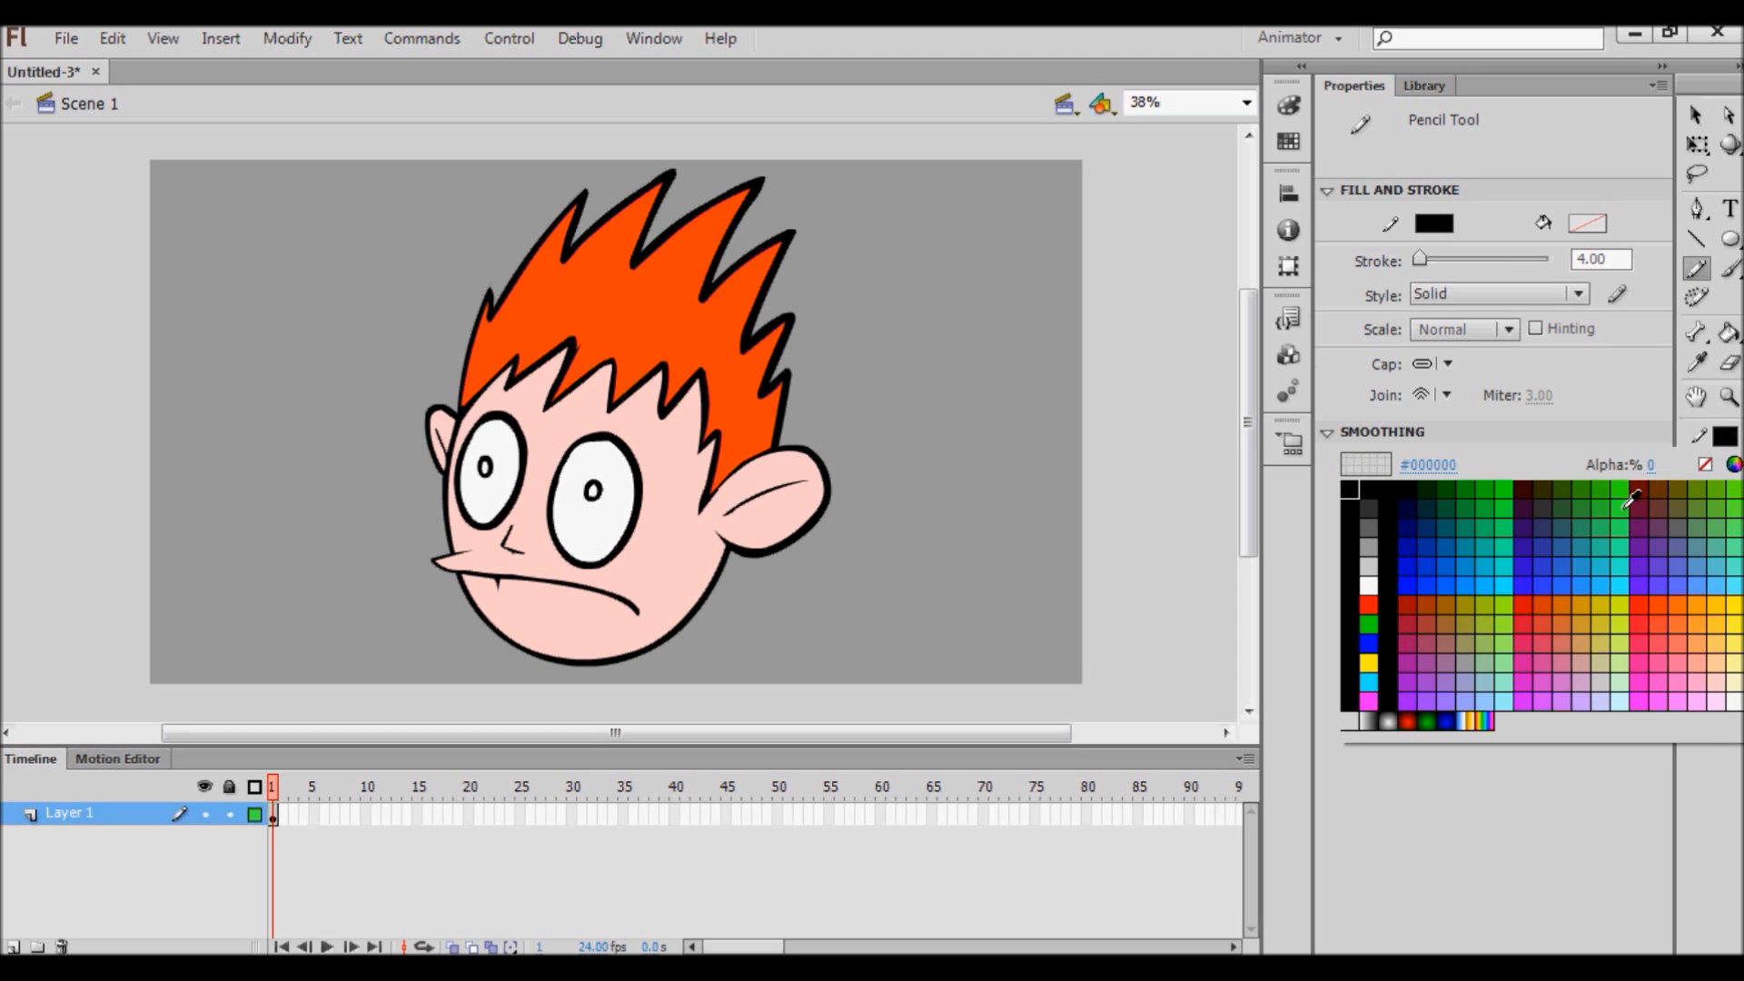
left_click(1649, 491)
left_click(1720, 442)
left_click(1694, 481)
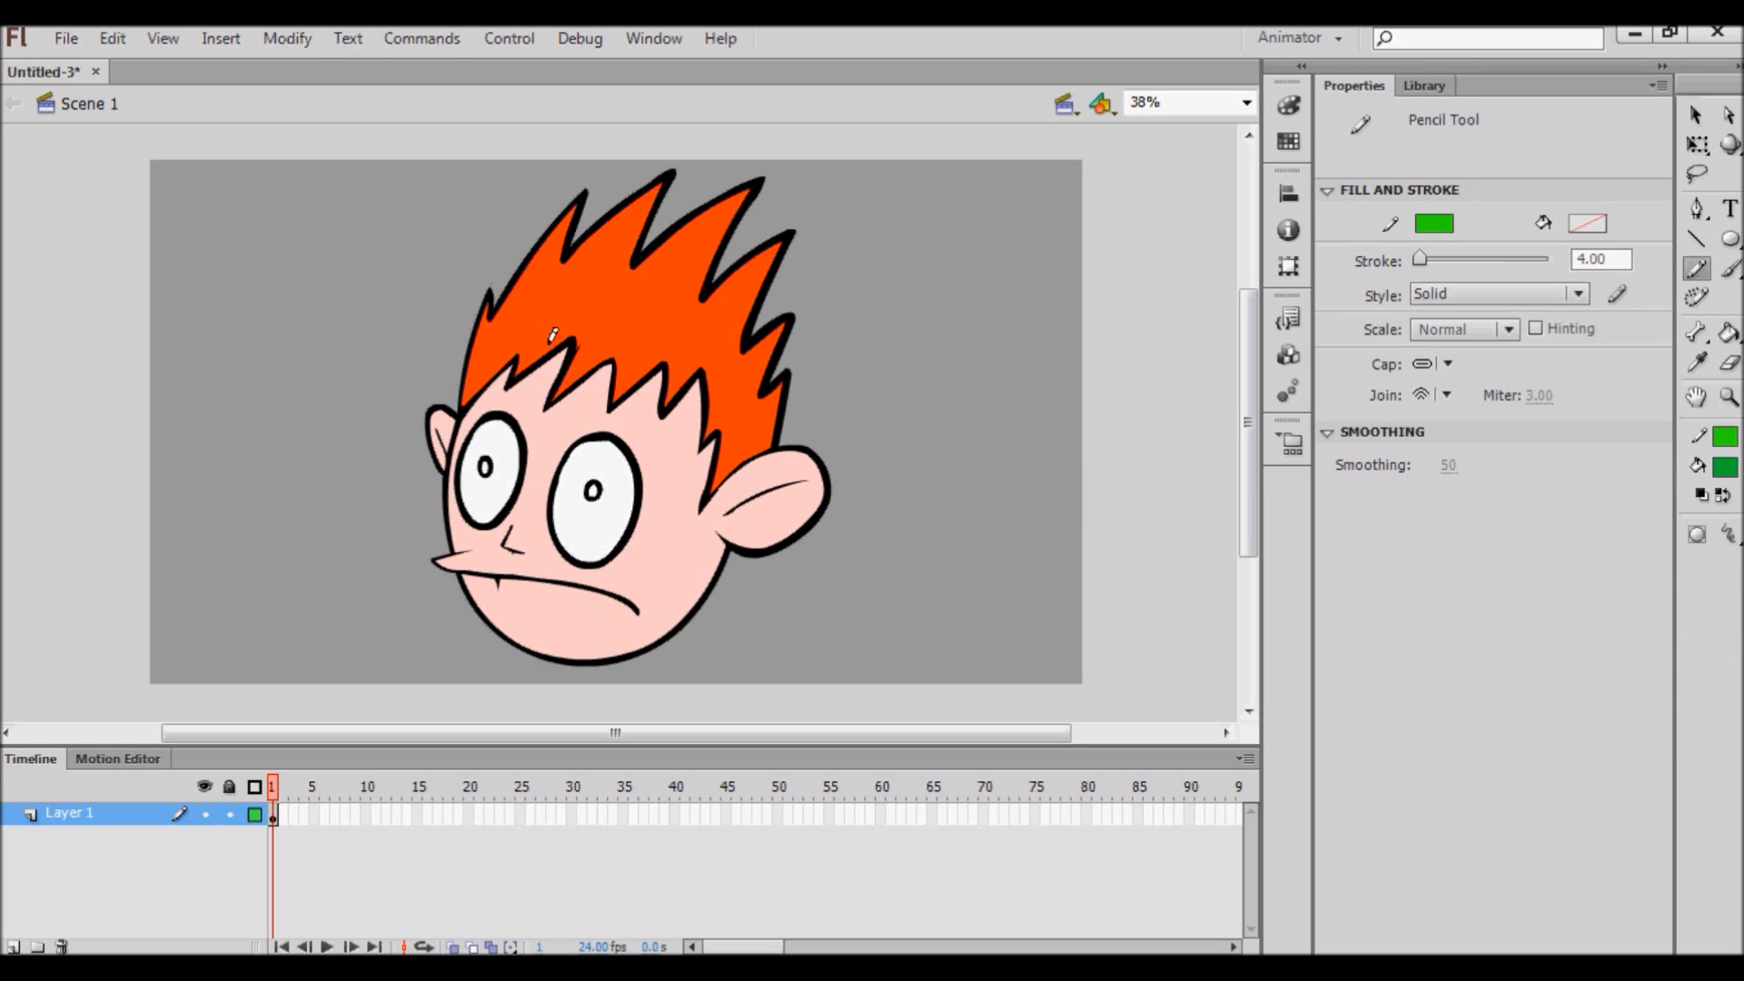
mouse_move(54, 216)
left_mouse_down()
mouse_move(77, 214)
mouse_move(50, 247)
mouse_move(133, 281)
left_mouse_up()
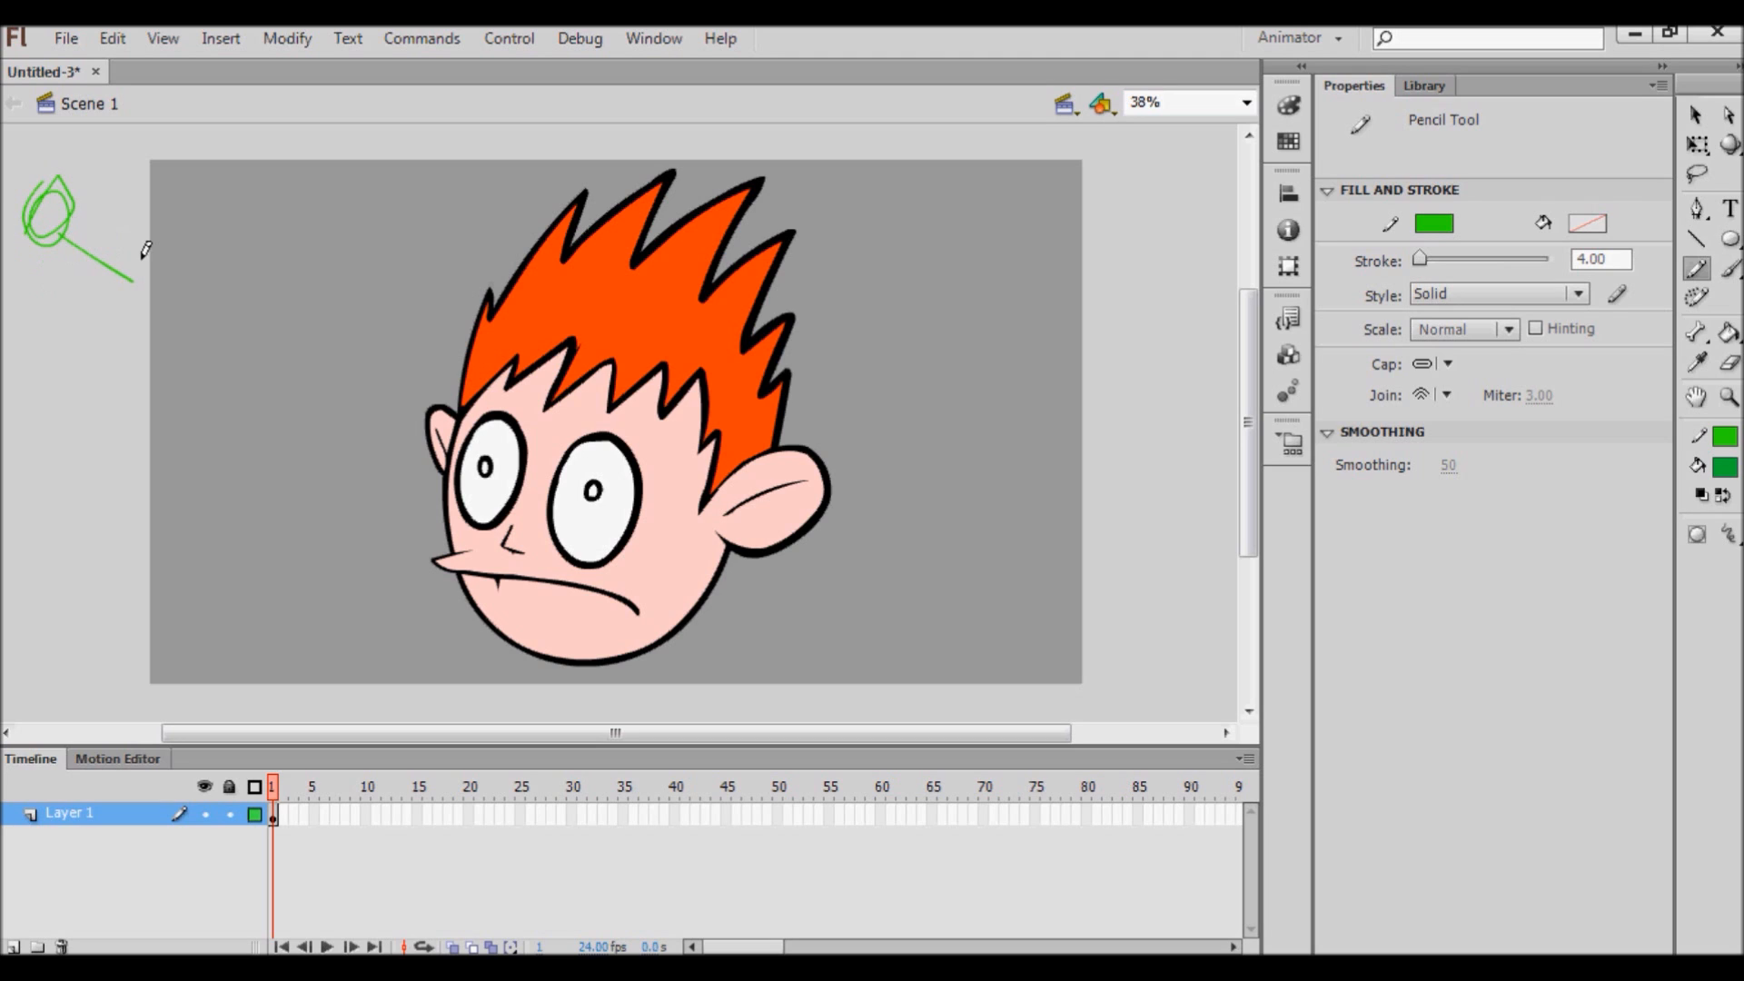
left_click_drag(62, 199, 147, 210)
left_click_drag(63, 215, 155, 256)
left_click_drag(56, 234, 128, 317)
left_click_drag(60, 192, 114, 189)
Draw a green light-and-shadow boundary from the hair tip through the fringe and forehead, past the nose, down to the chin.
mouse_move(440, 607)
left_mouse_down()
mouse_move(407, 427)
mouse_move(474, 257)
left_mouse_up()
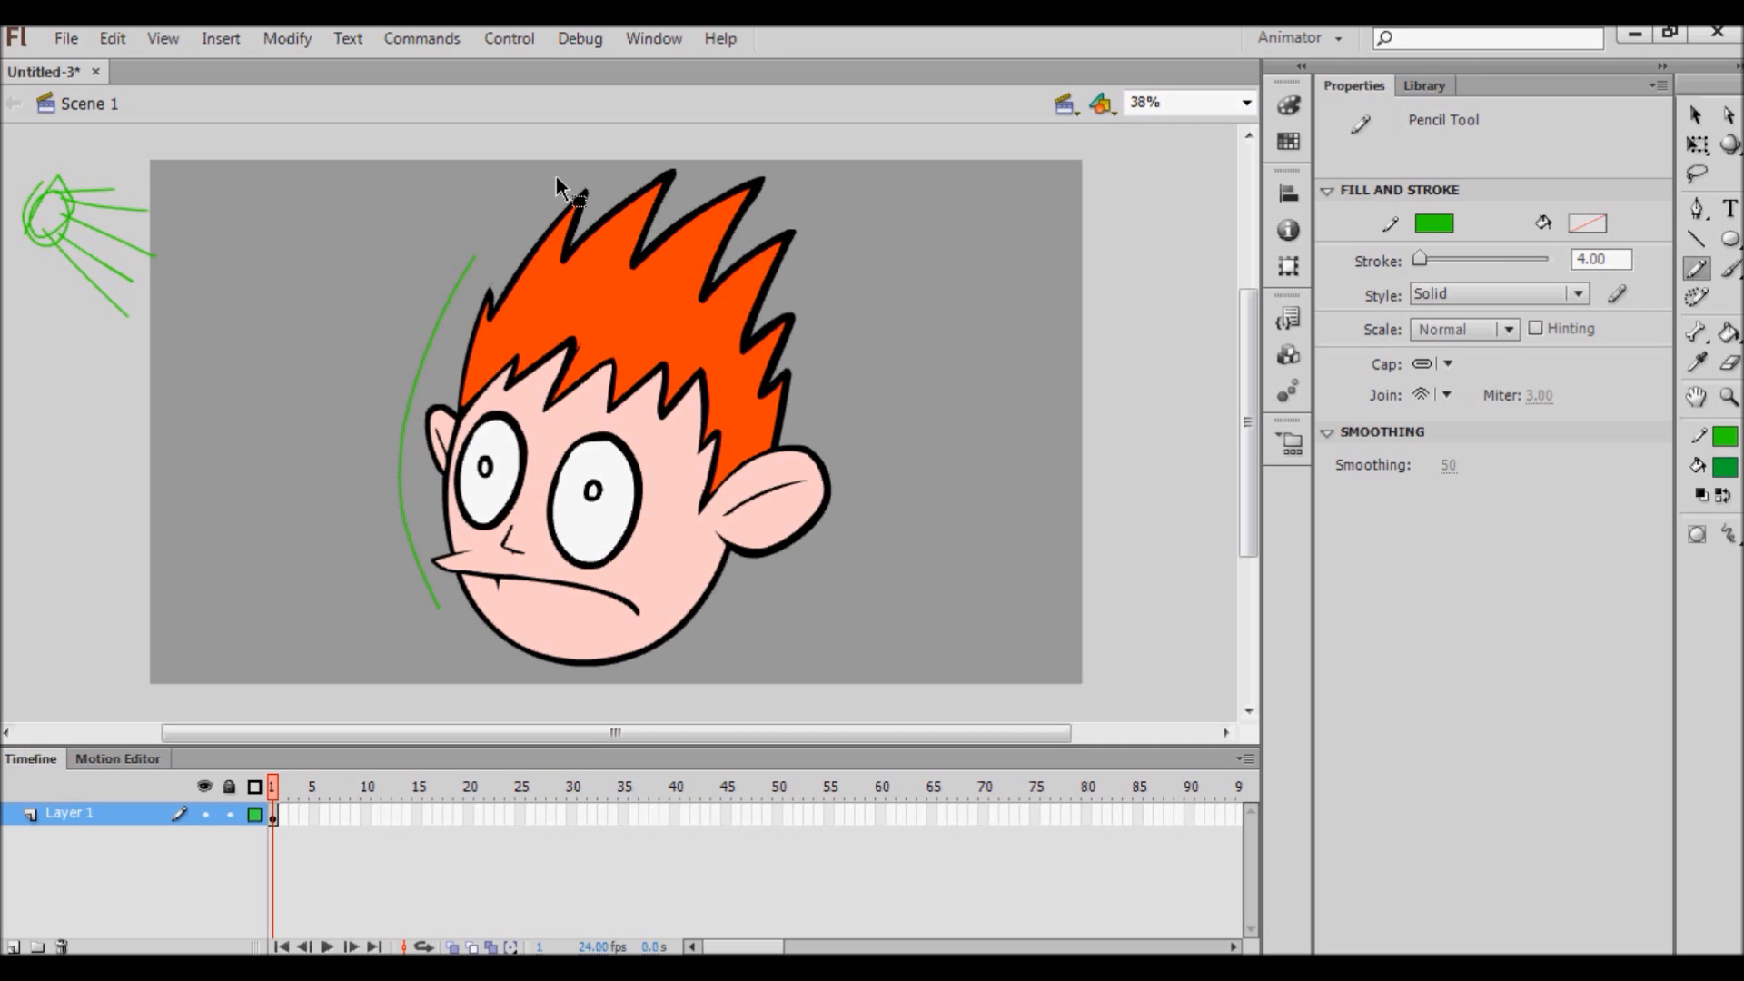
key("ctrl+z")
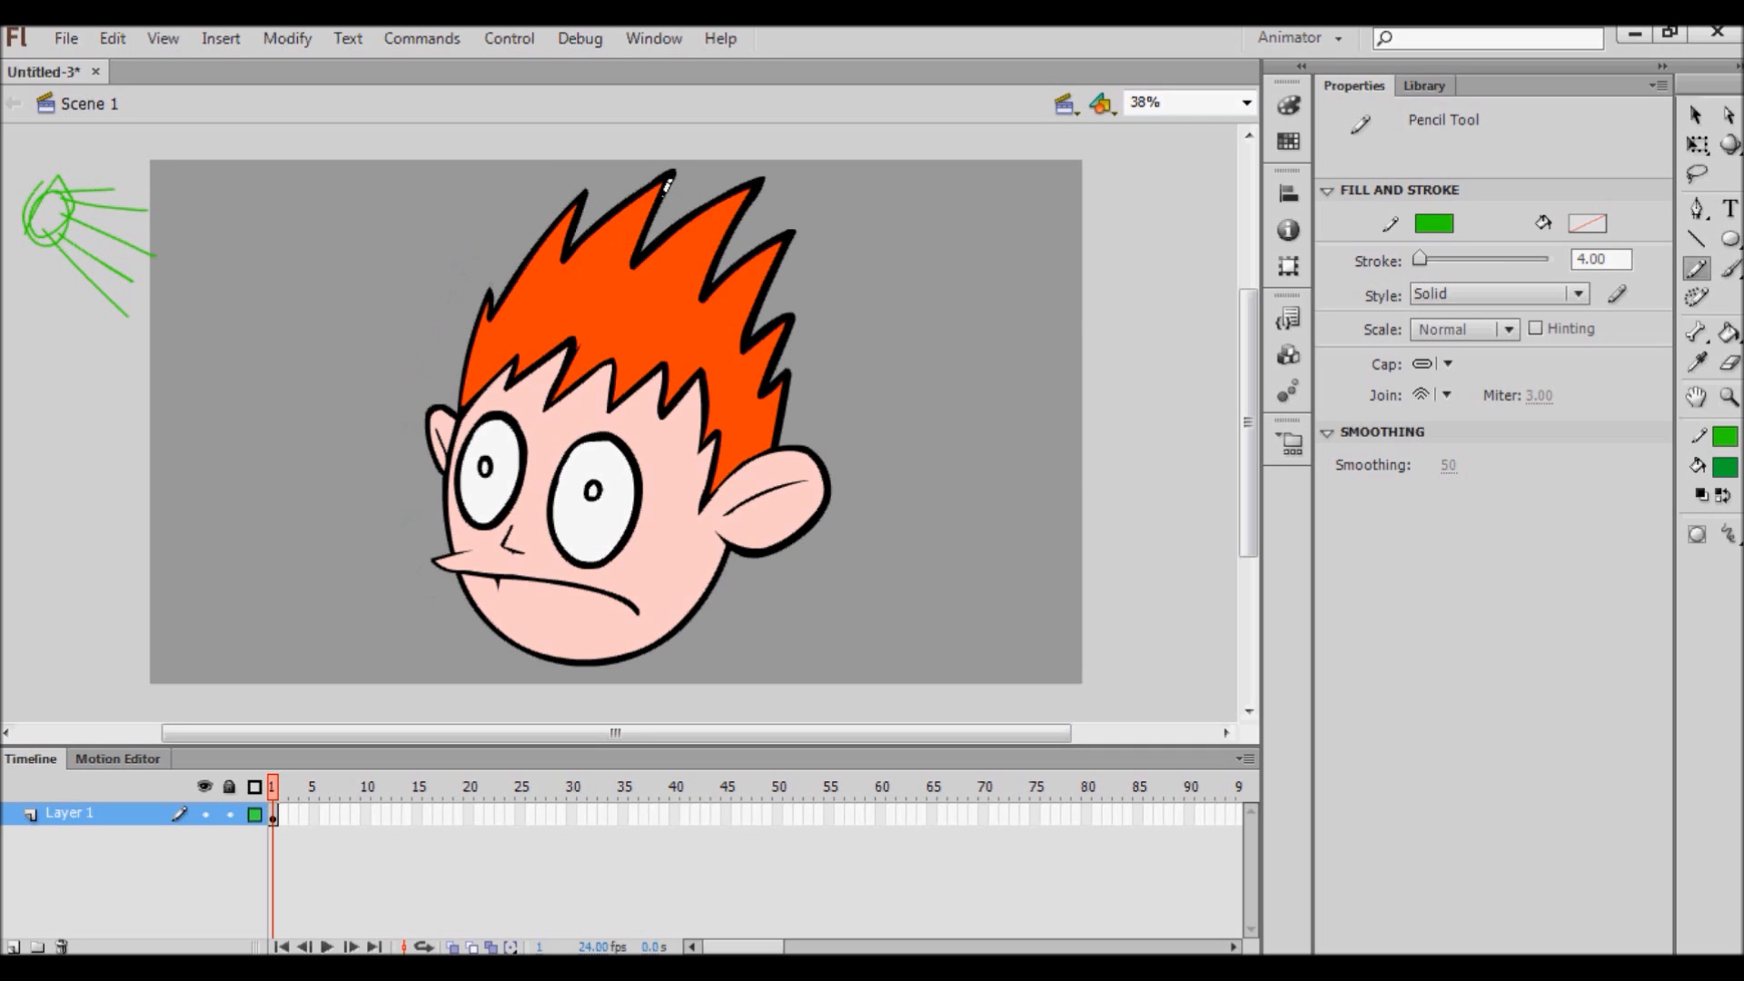
mouse_move(674, 170)
left_mouse_down()
mouse_move(480, 390)
mouse_move(544, 348)
mouse_move(531, 369)
mouse_move(581, 345)
mouse_move(545, 377)
left_mouse_up()
mouse_move(566, 353)
left_mouse_down()
mouse_move(499, 443)
mouse_move(486, 545)
mouse_move(552, 649)
left_mouse_up()
key("ctrl+z")
left_click_drag(539, 370, 499, 415)
mouse_move(488, 536)
left_mouse_down()
mouse_move(483, 586)
mouse_move(519, 595)
mouse_move(478, 590)
mouse_move(490, 616)
mouse_move(611, 664)
left_mouse_up()
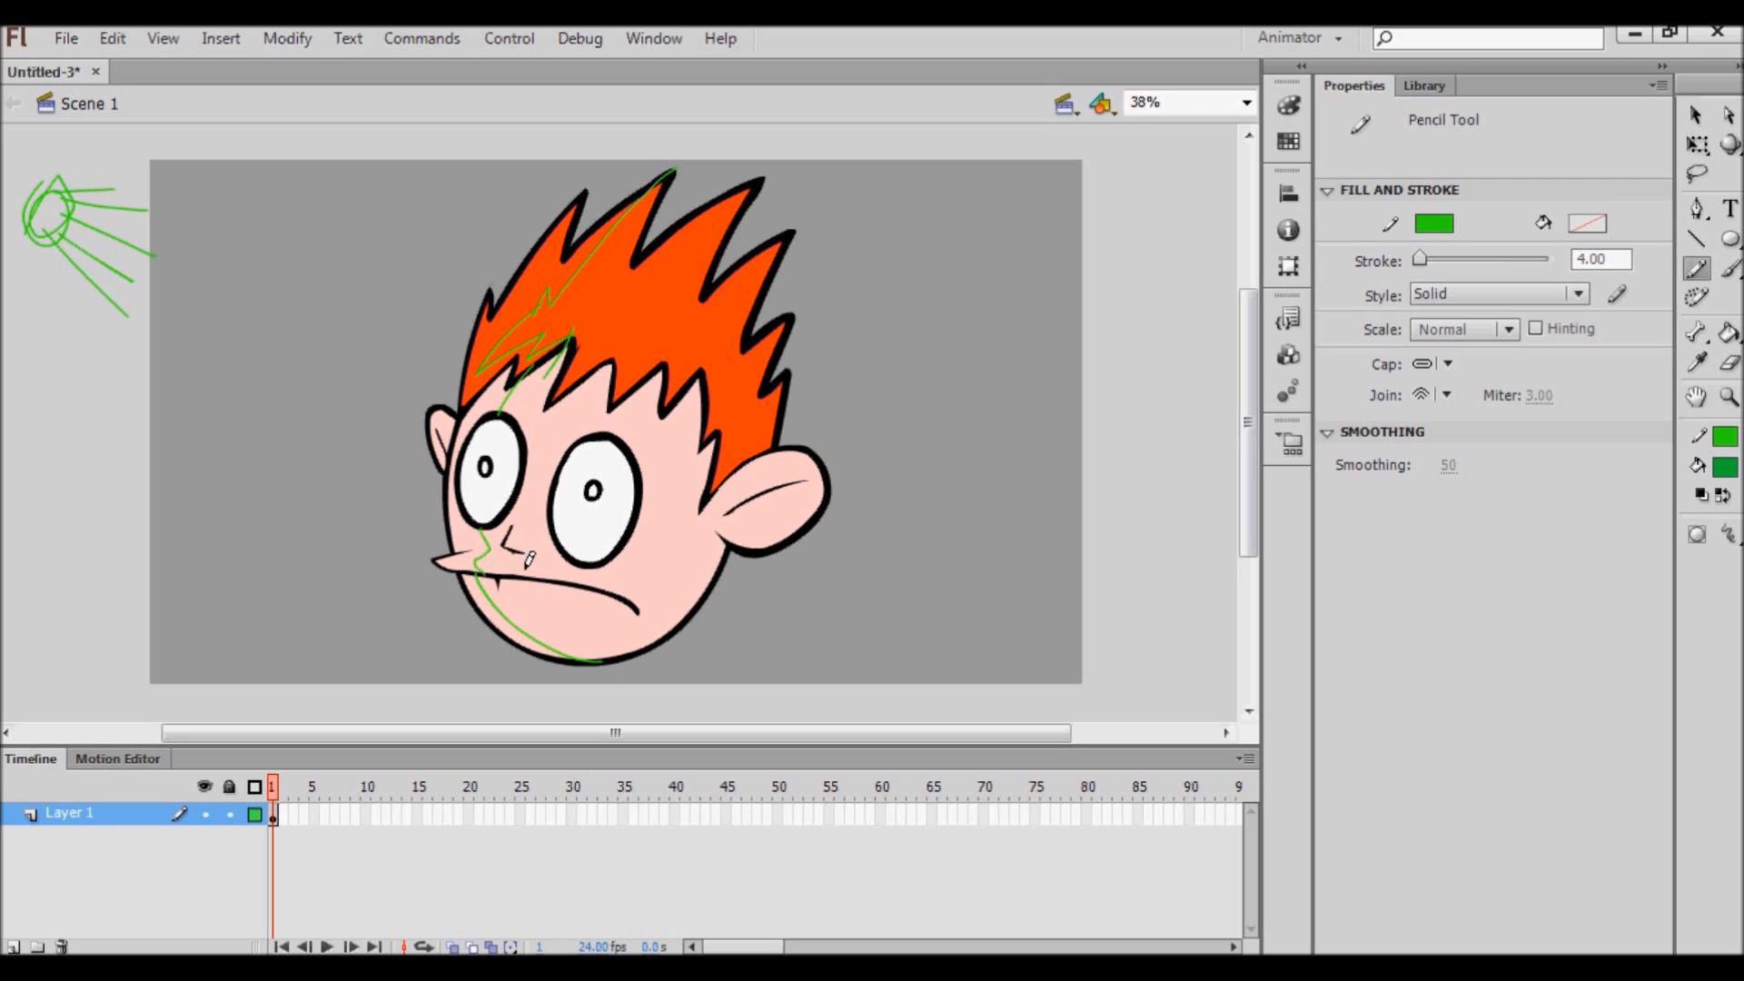
Add green shading outlines on the nose, inside both ears and along the light-facing edges of both eyes.
left_click_drag(511, 551, 520, 532)
mouse_move(452, 424)
left_mouse_down()
mouse_move(449, 474)
mouse_move(453, 450)
left_mouse_up()
mouse_move(783, 468)
left_mouse_down()
mouse_move(735, 491)
mouse_move(808, 475)
mouse_move(777, 463)
left_mouse_up()
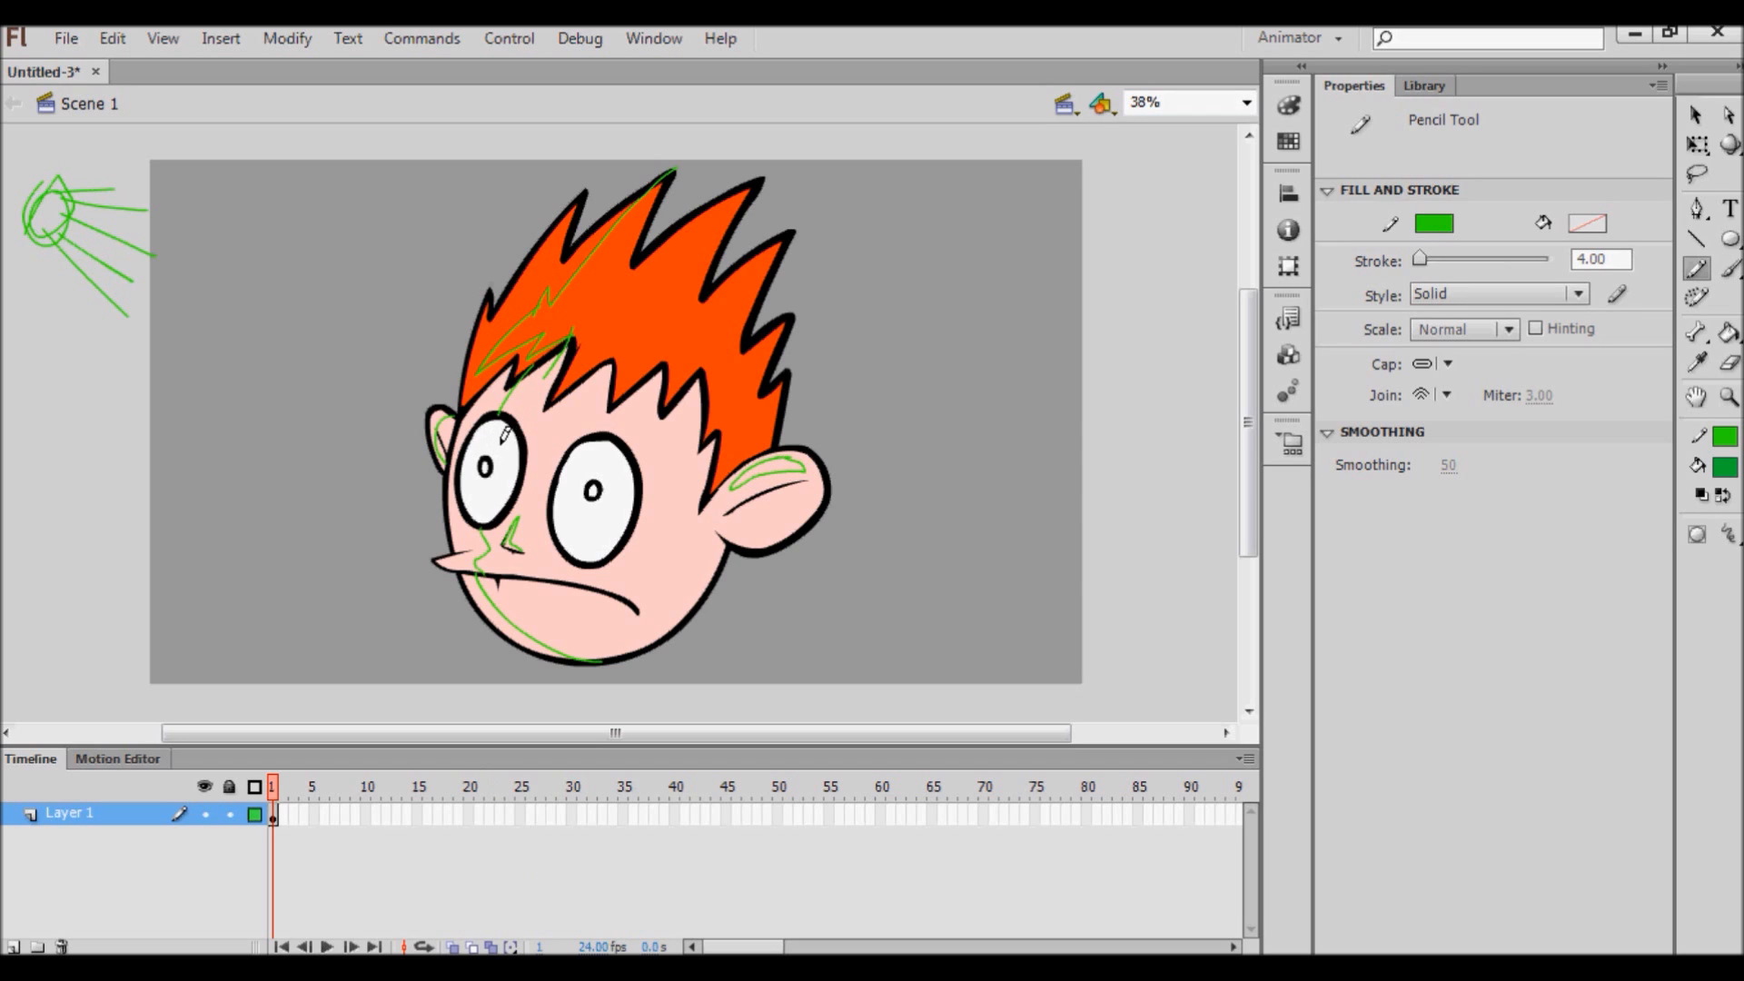
mouse_move(519, 432)
left_mouse_down()
mouse_move(491, 427)
mouse_move(470, 468)
mouse_move(490, 532)
left_mouse_up()
mouse_move(638, 451)
left_mouse_down()
mouse_move(595, 450)
mouse_move(568, 482)
mouse_move(582, 558)
left_mouse_up()
Sample the hair colour, lighten it to #FF7D5D and fill the hair's light-facing section with it.
left_click(1697, 362)
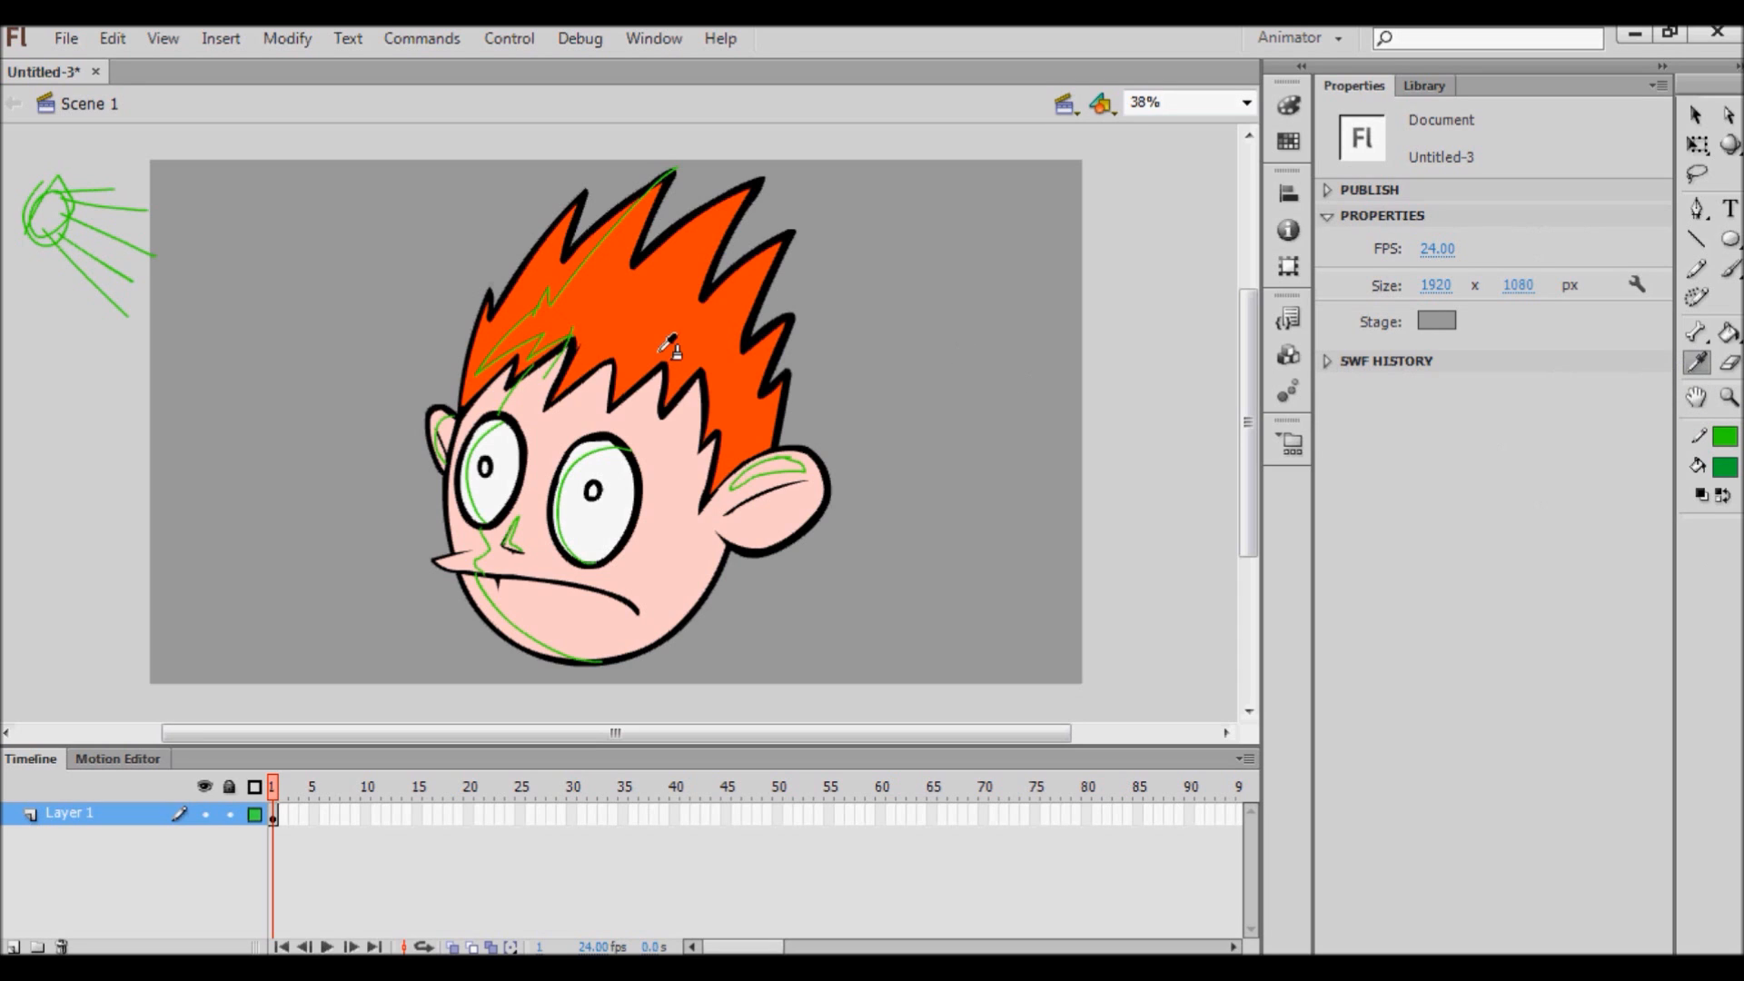
left_click(675, 316)
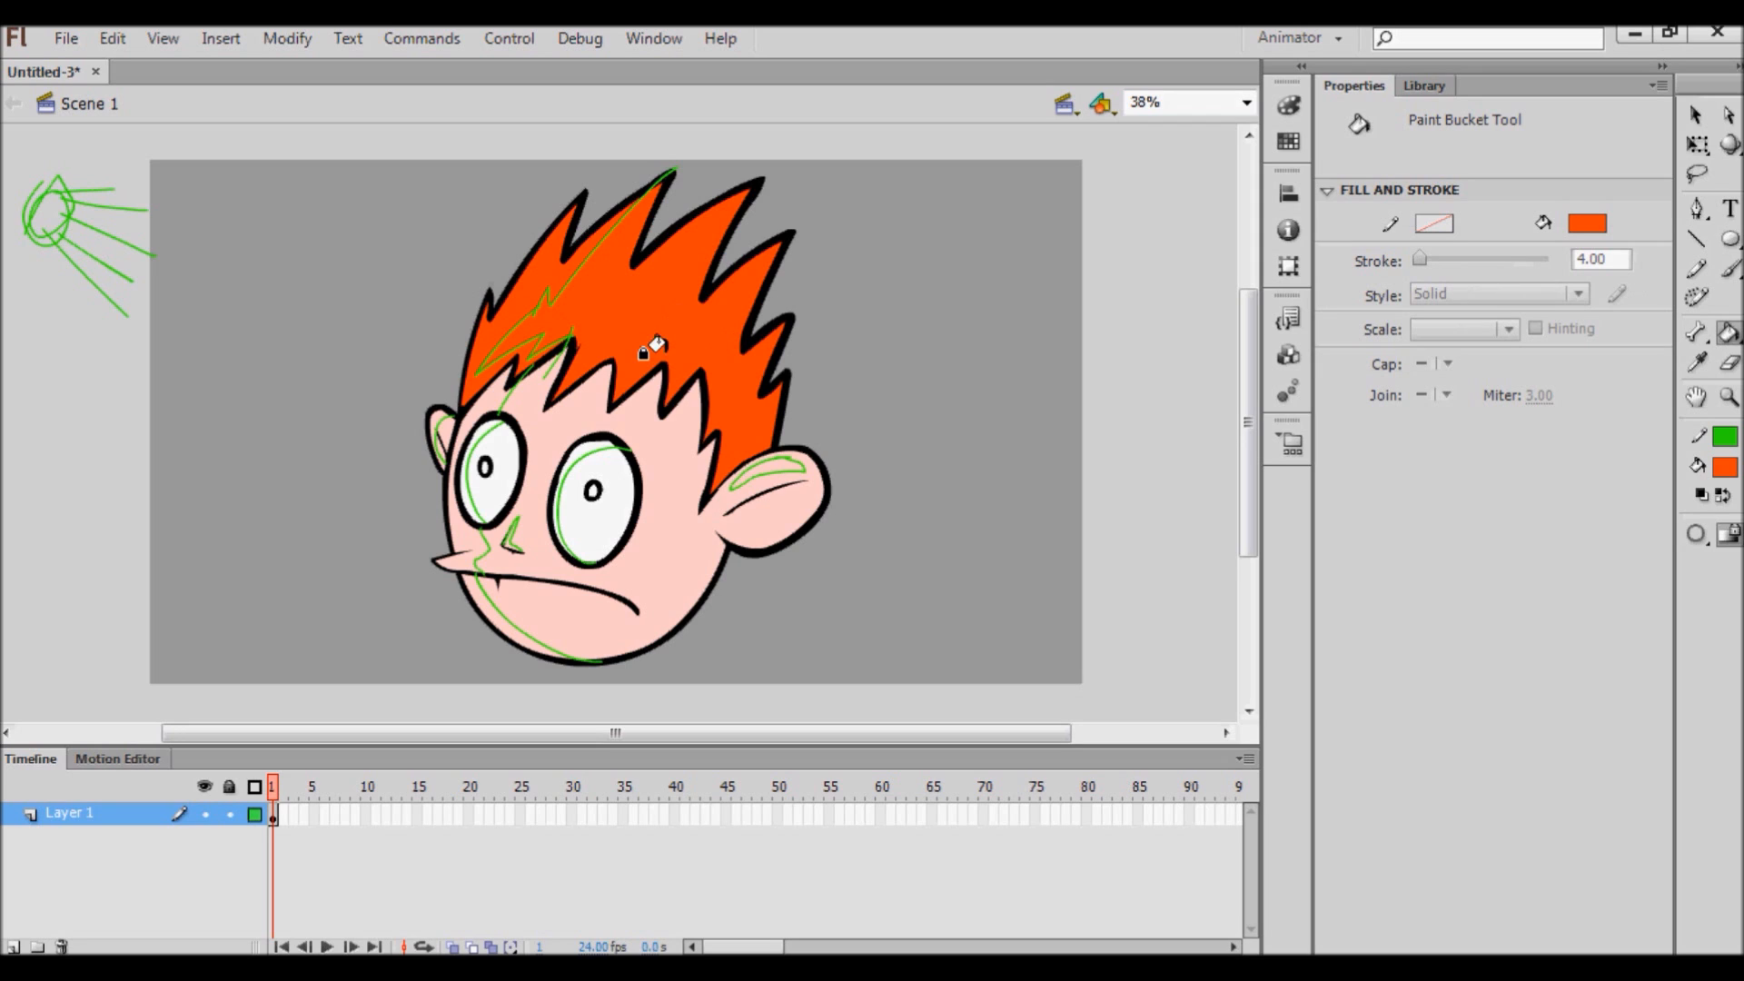
left_click(1295, 117)
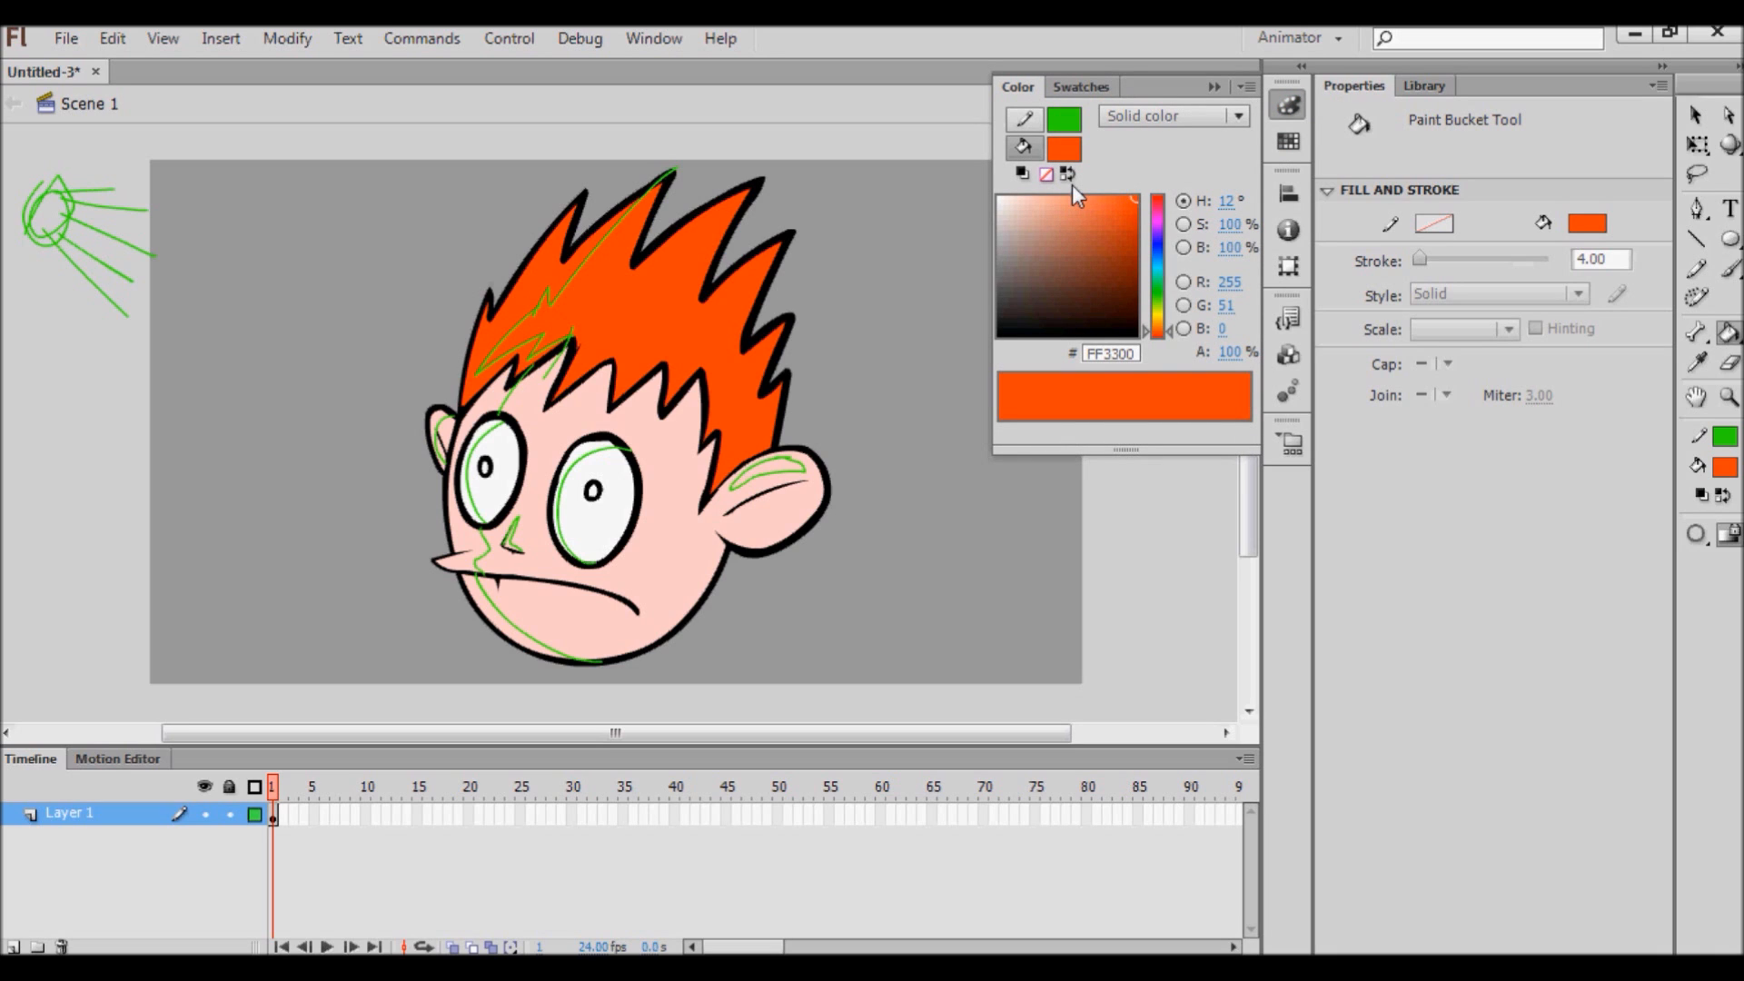
left_click(1095, 197)
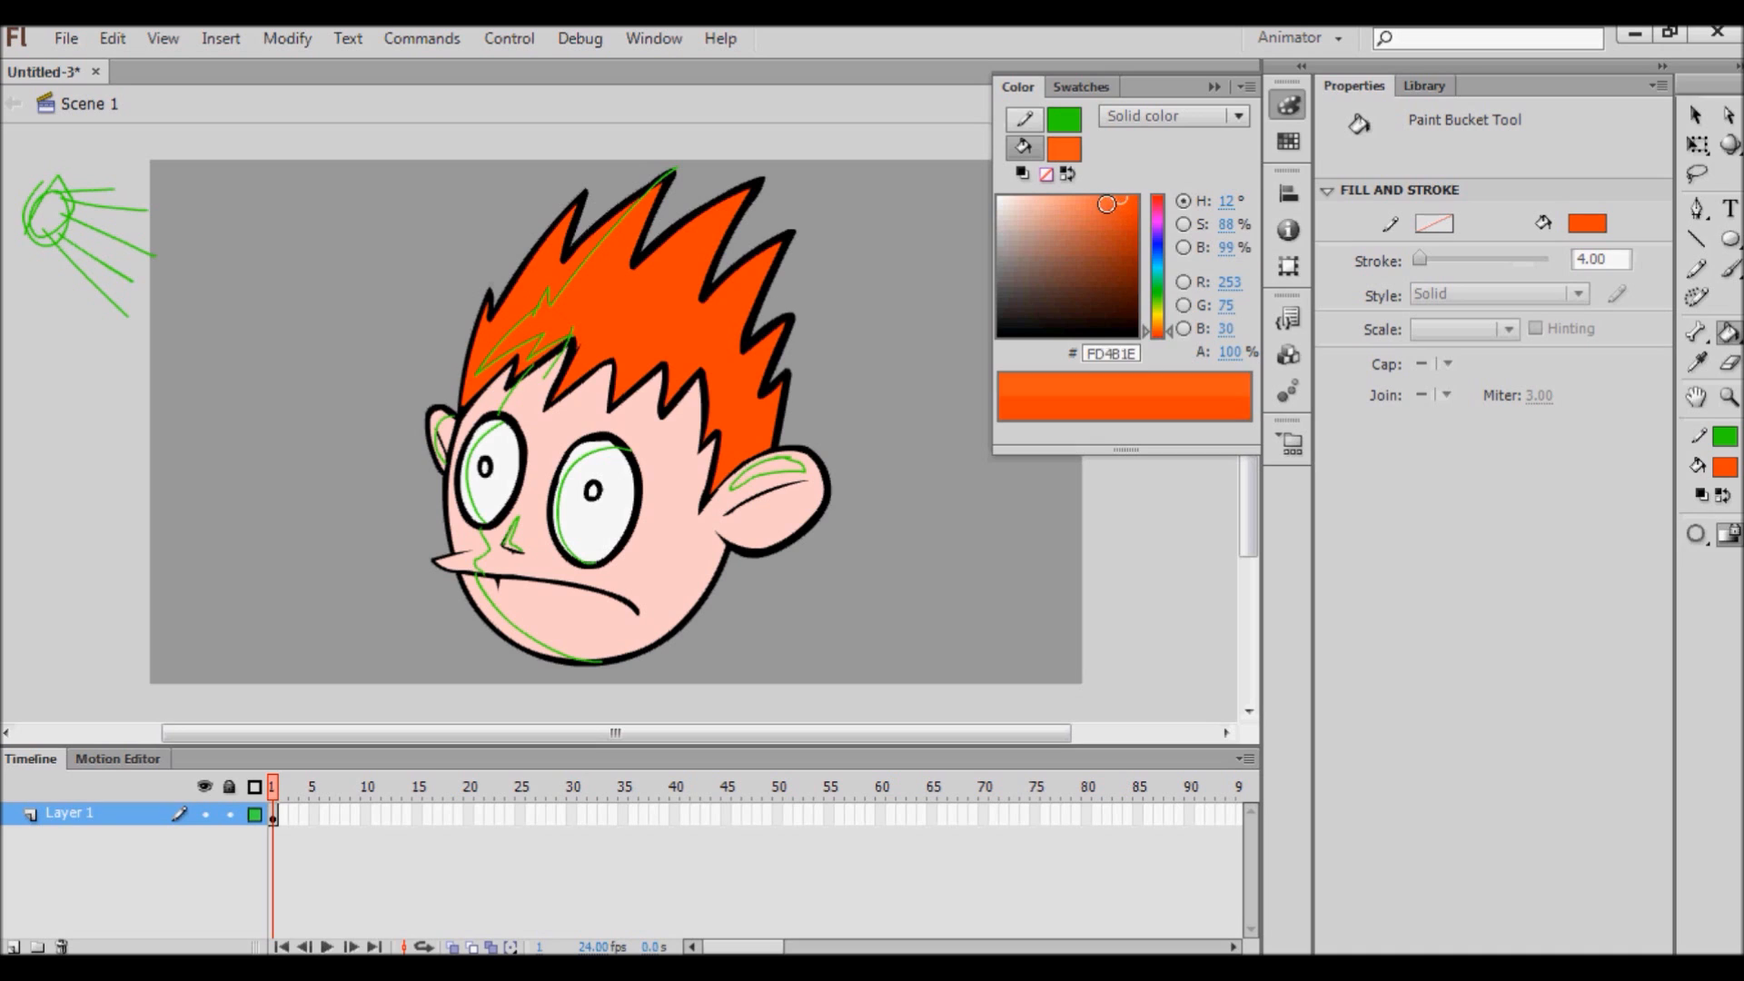
left_click_drag(1102, 204, 1086, 179)
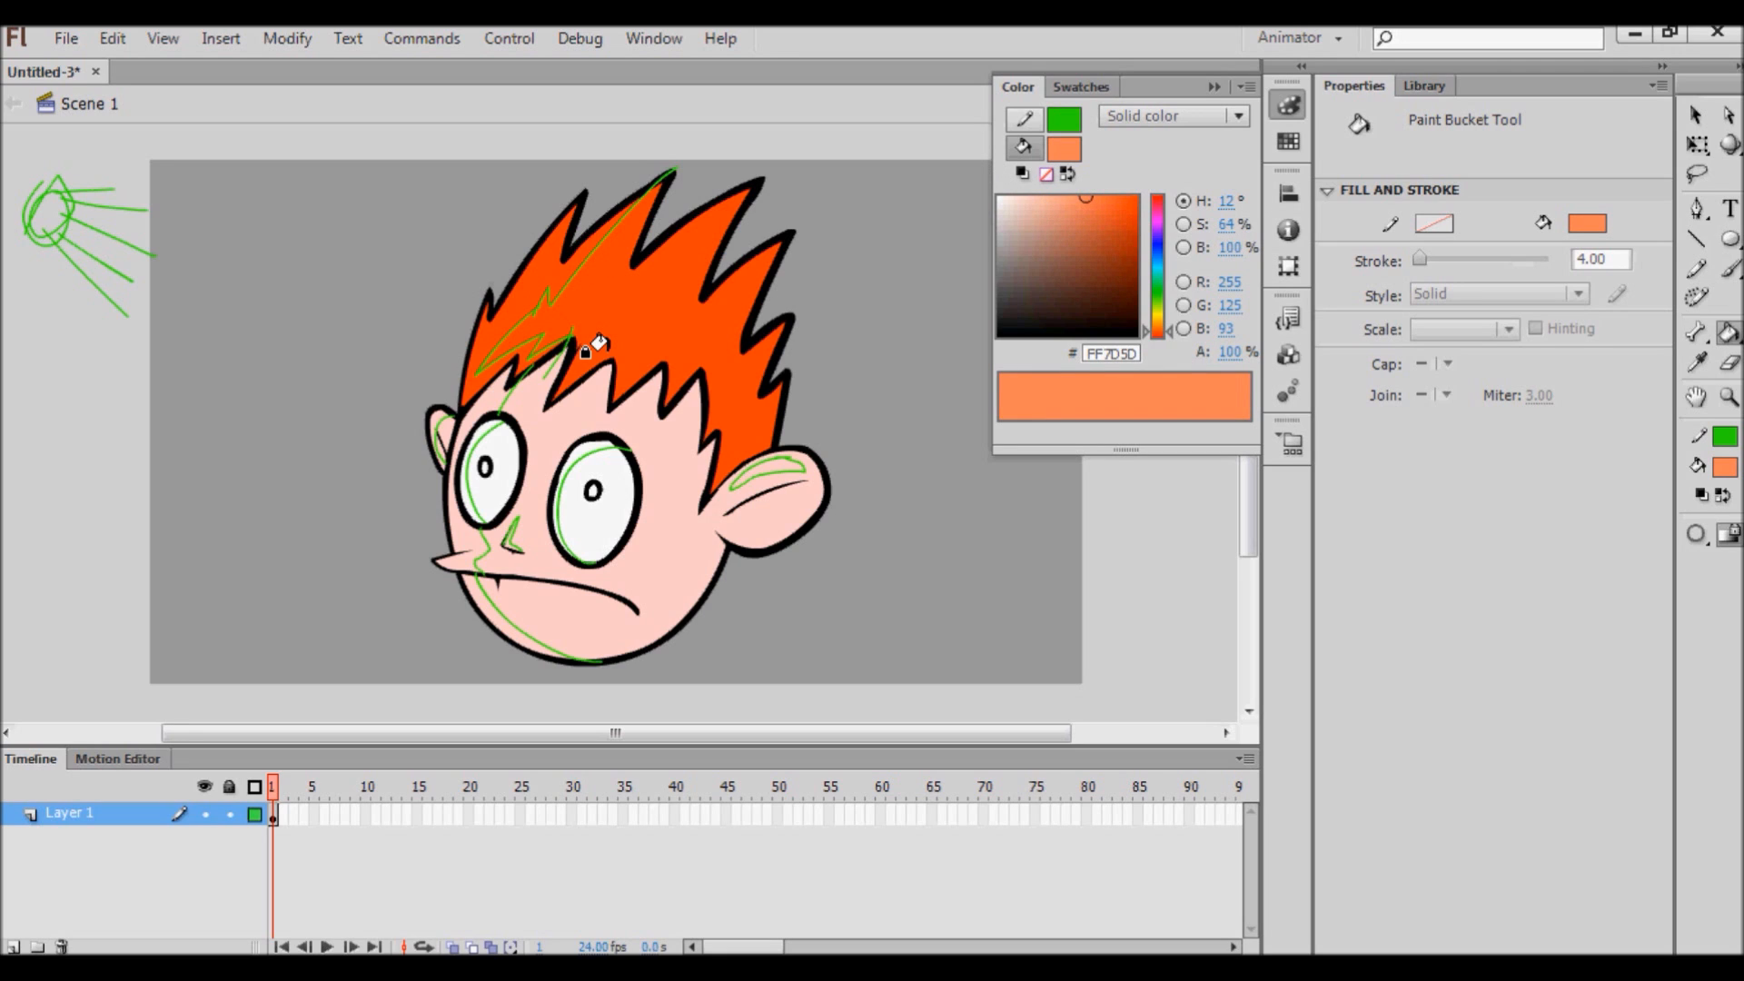
left_click(551, 290)
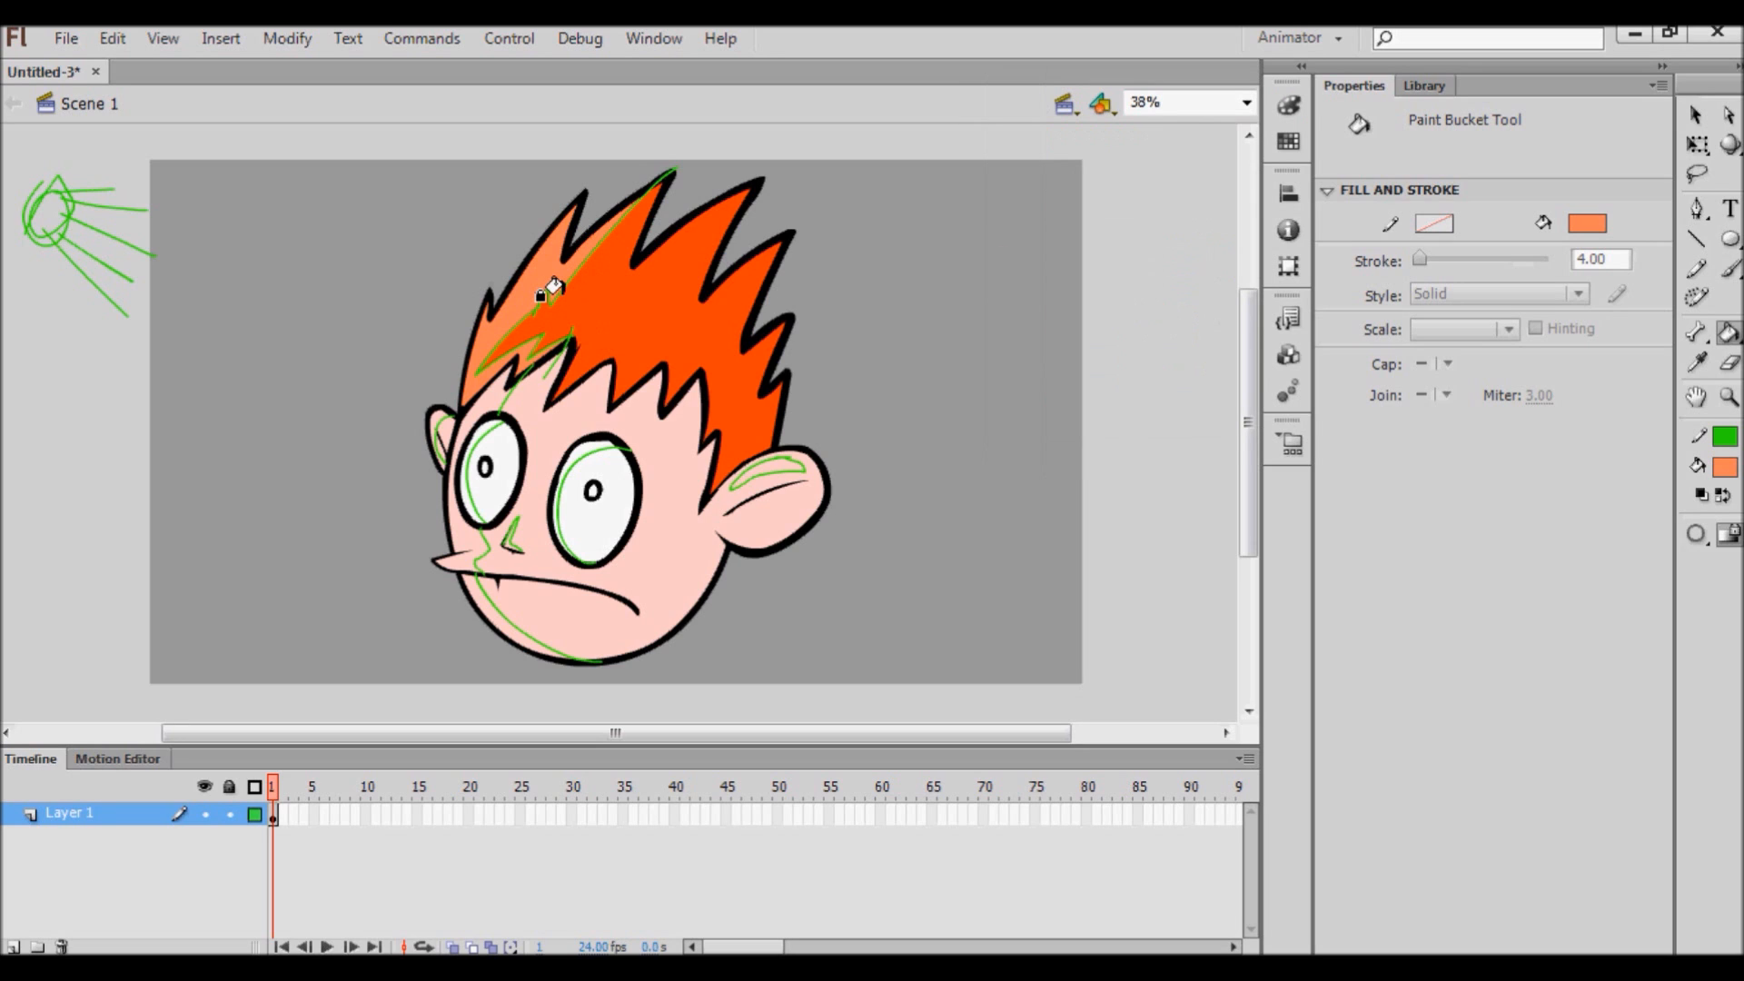
Sample the skin colour, lighten it and fill the outlined light-facing areas of the face and nose with it.
key("i")
left_click(673, 427)
left_click(1288, 104)
left_click(1051, 198)
left_click_drag(1038, 202, 1018, 202)
left_click(503, 403)
left_click(502, 607)
left_click(536, 552)
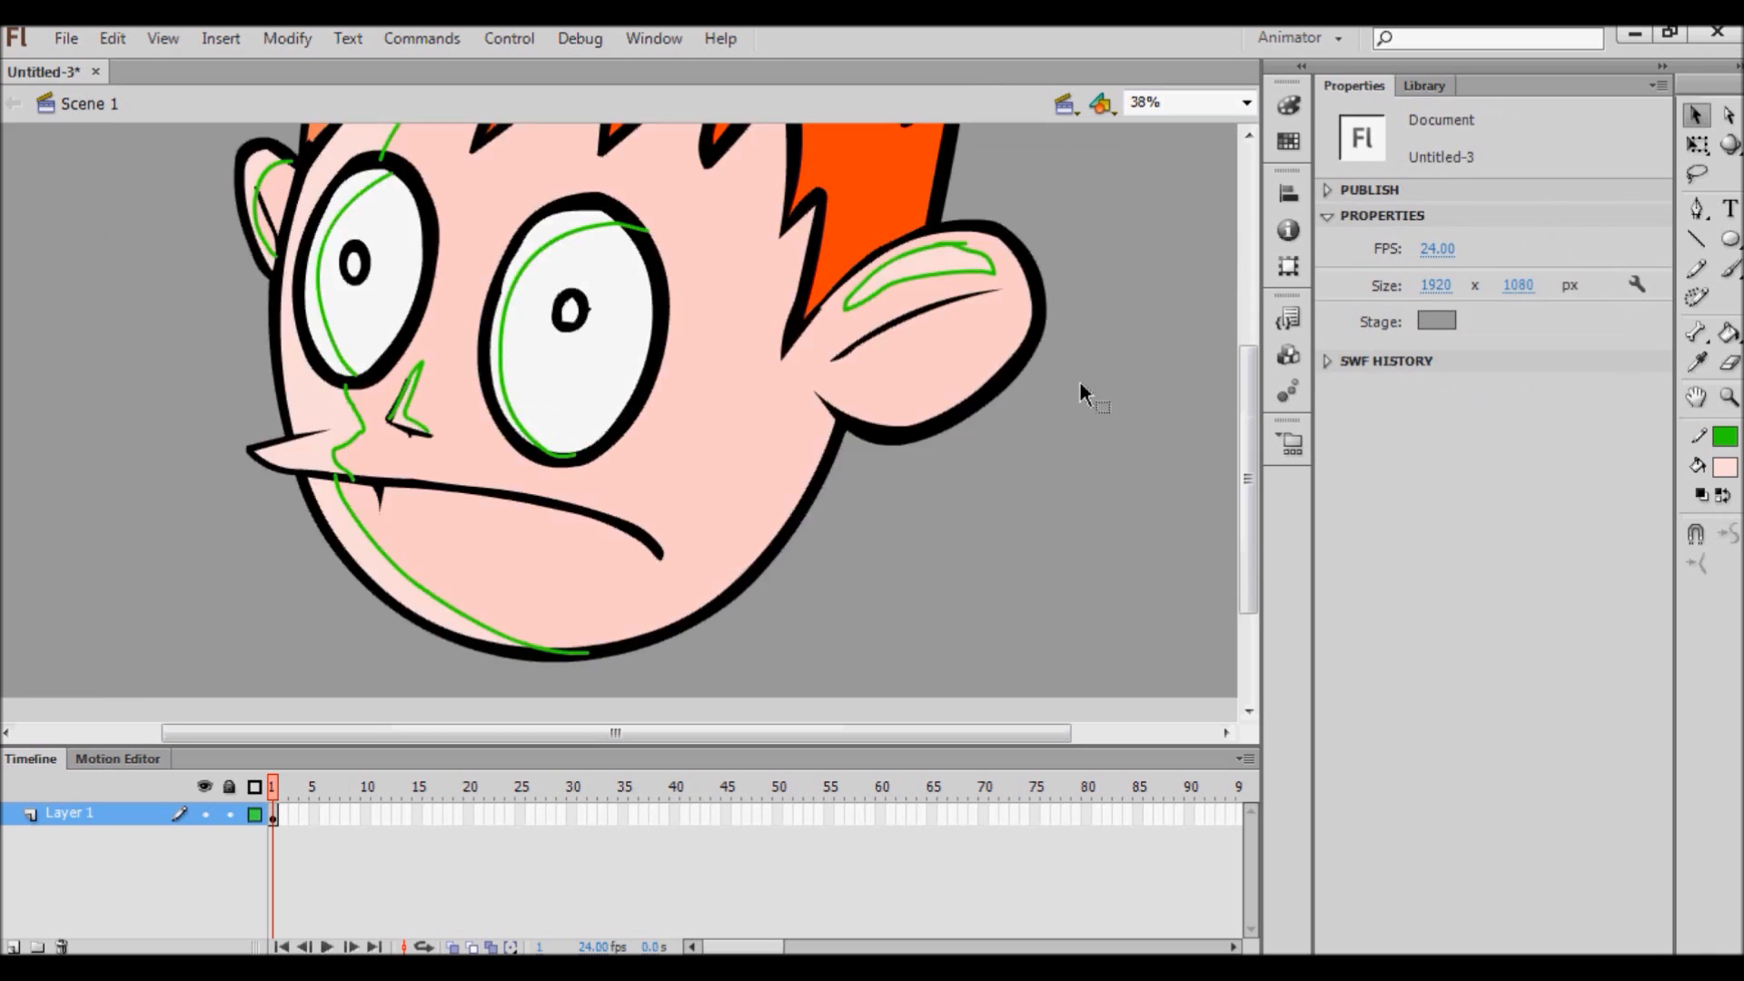
Fill the shadowed part of both eyes with light gray #CCCCCC, keeping the light-facing edges white.
key("ctrl+minus")
key("space")
left_click_drag(954, 330, 935, 479)
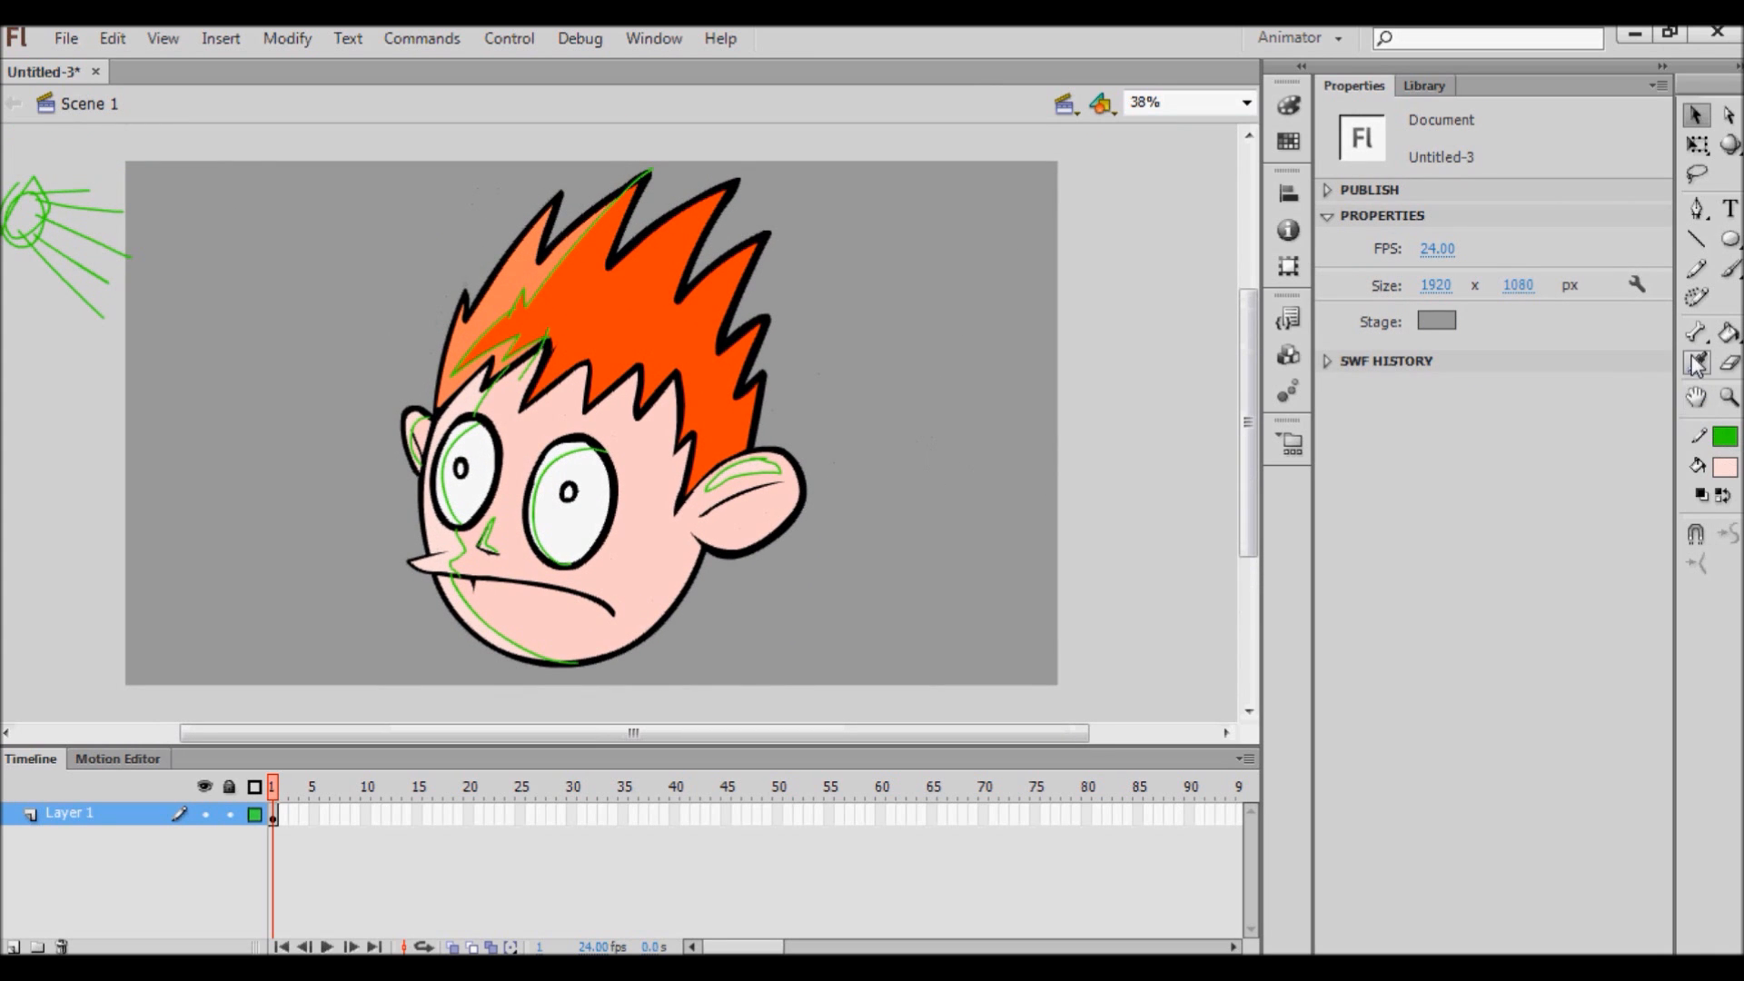
left_click(1724, 467)
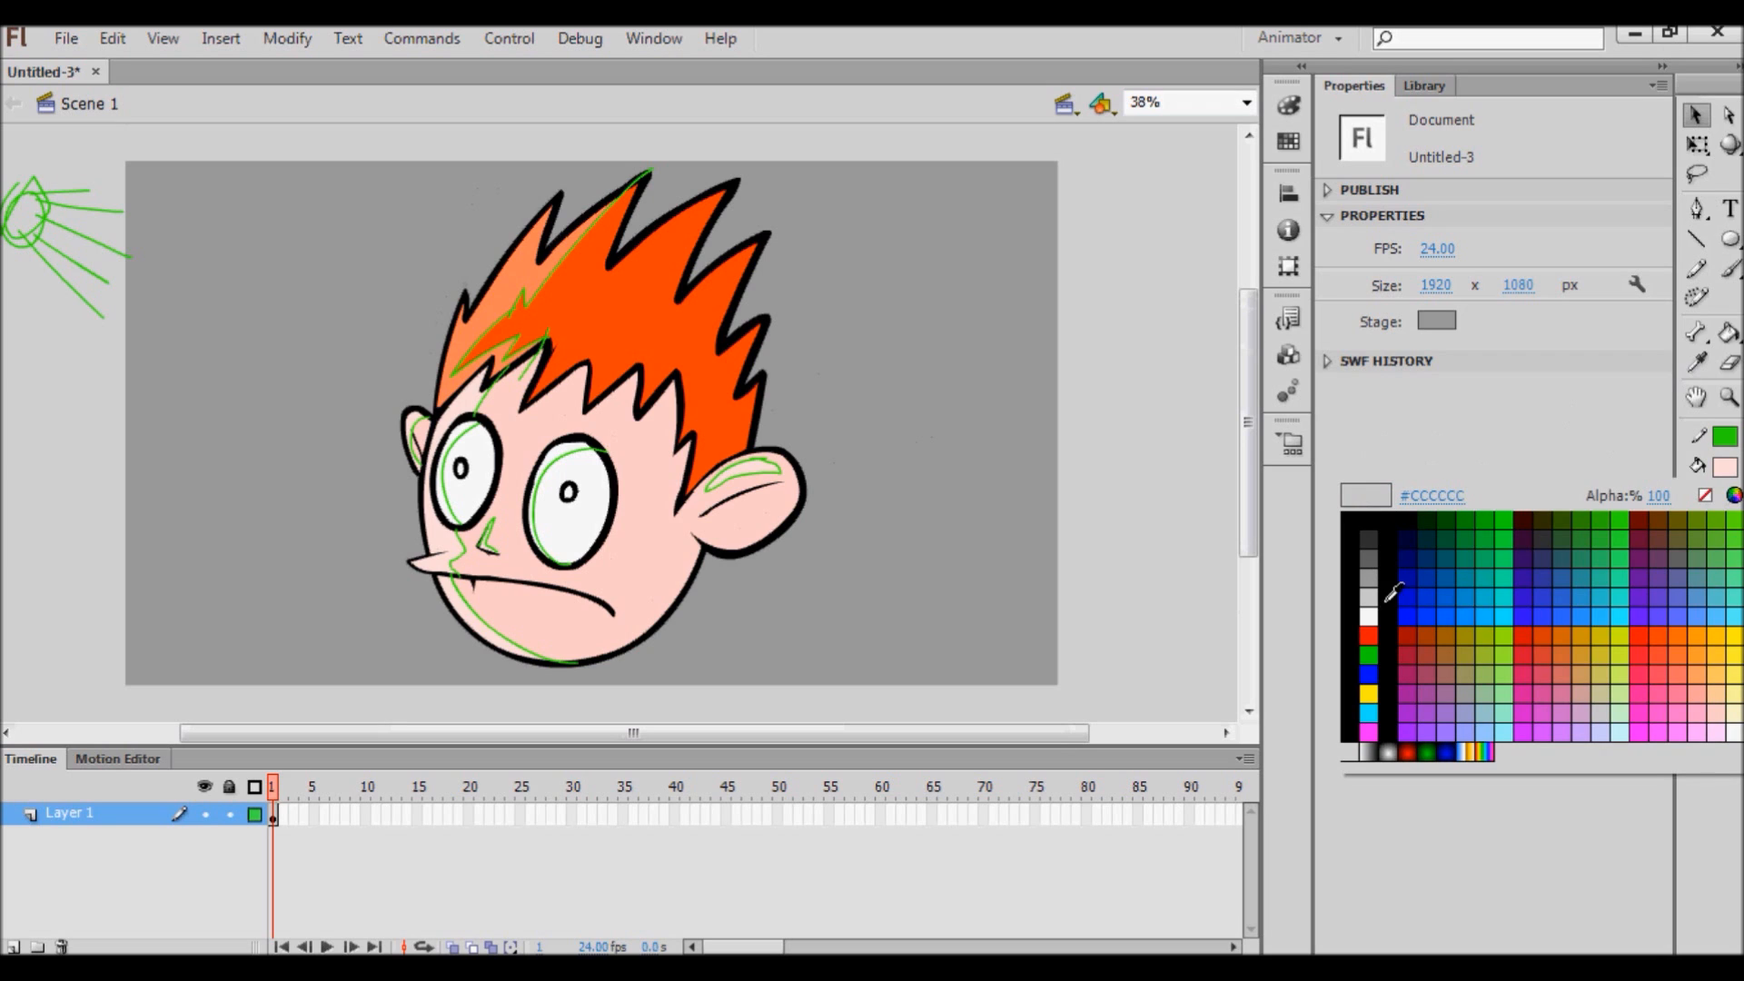
left_click(1388, 600)
left_click(1729, 333)
left_click(558, 505)
left_click(480, 465)
left_click(1696, 115)
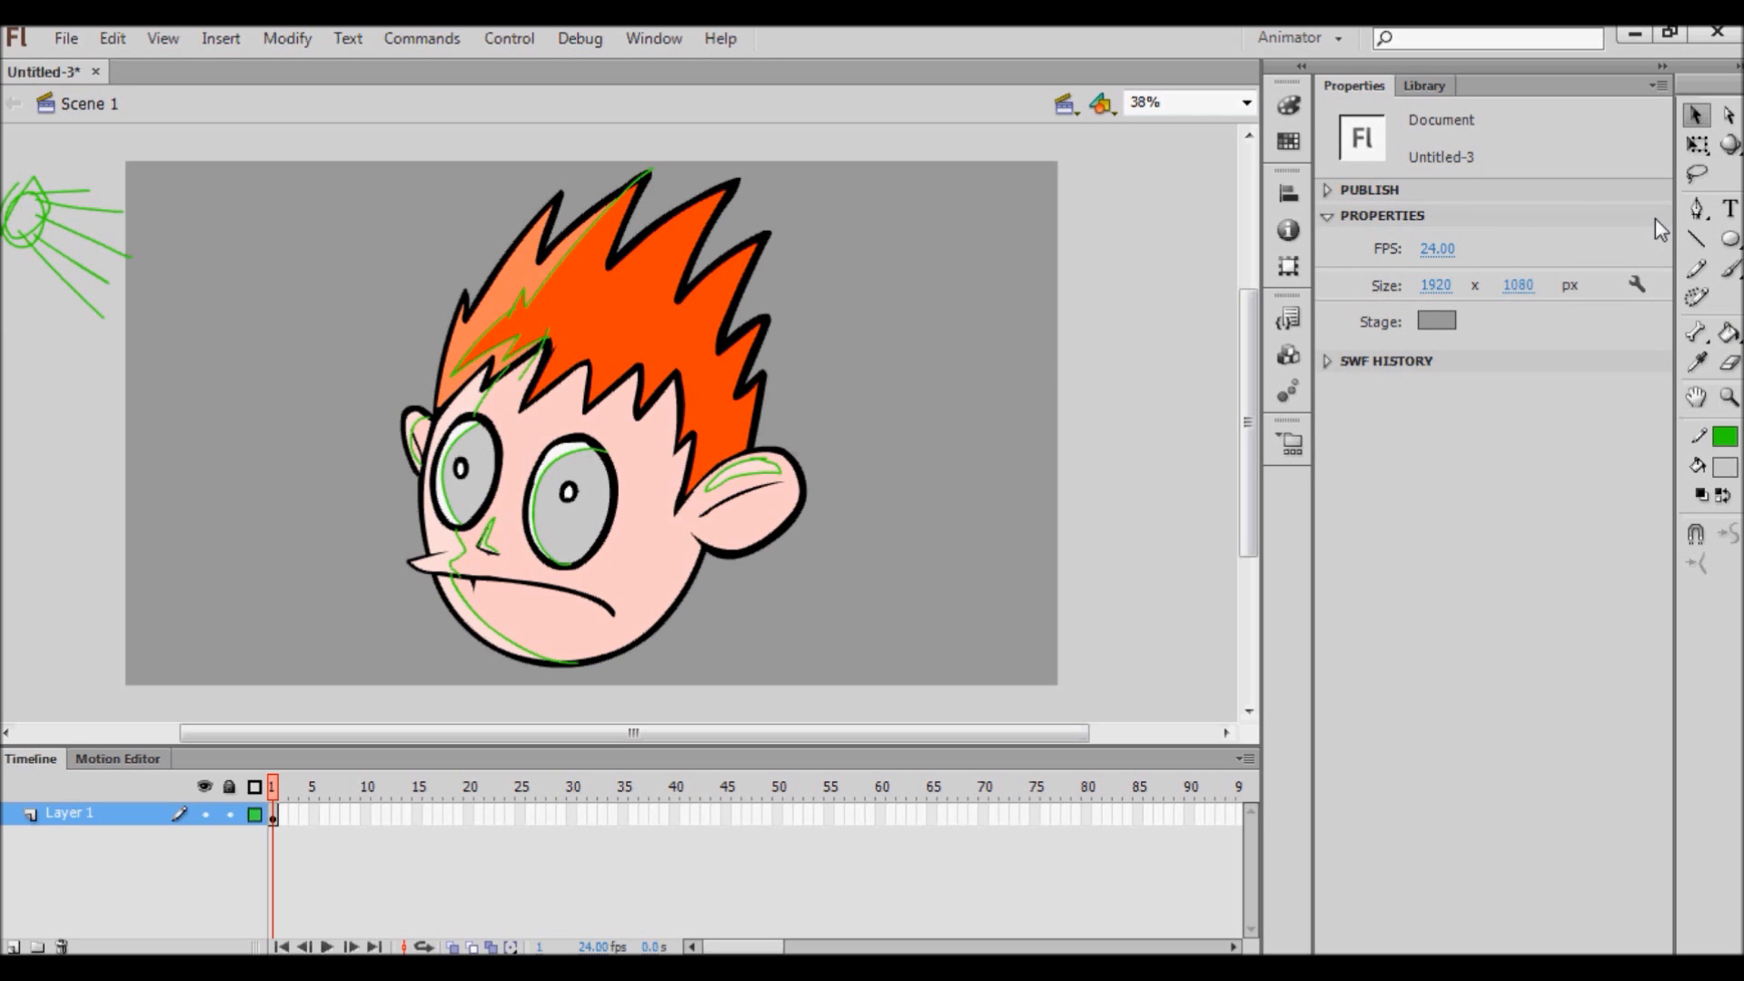
Scribble with the Pencil tool across the face, hair, ears and light source to join all green guide lines into one connected stroke.
left_click(1695, 269)
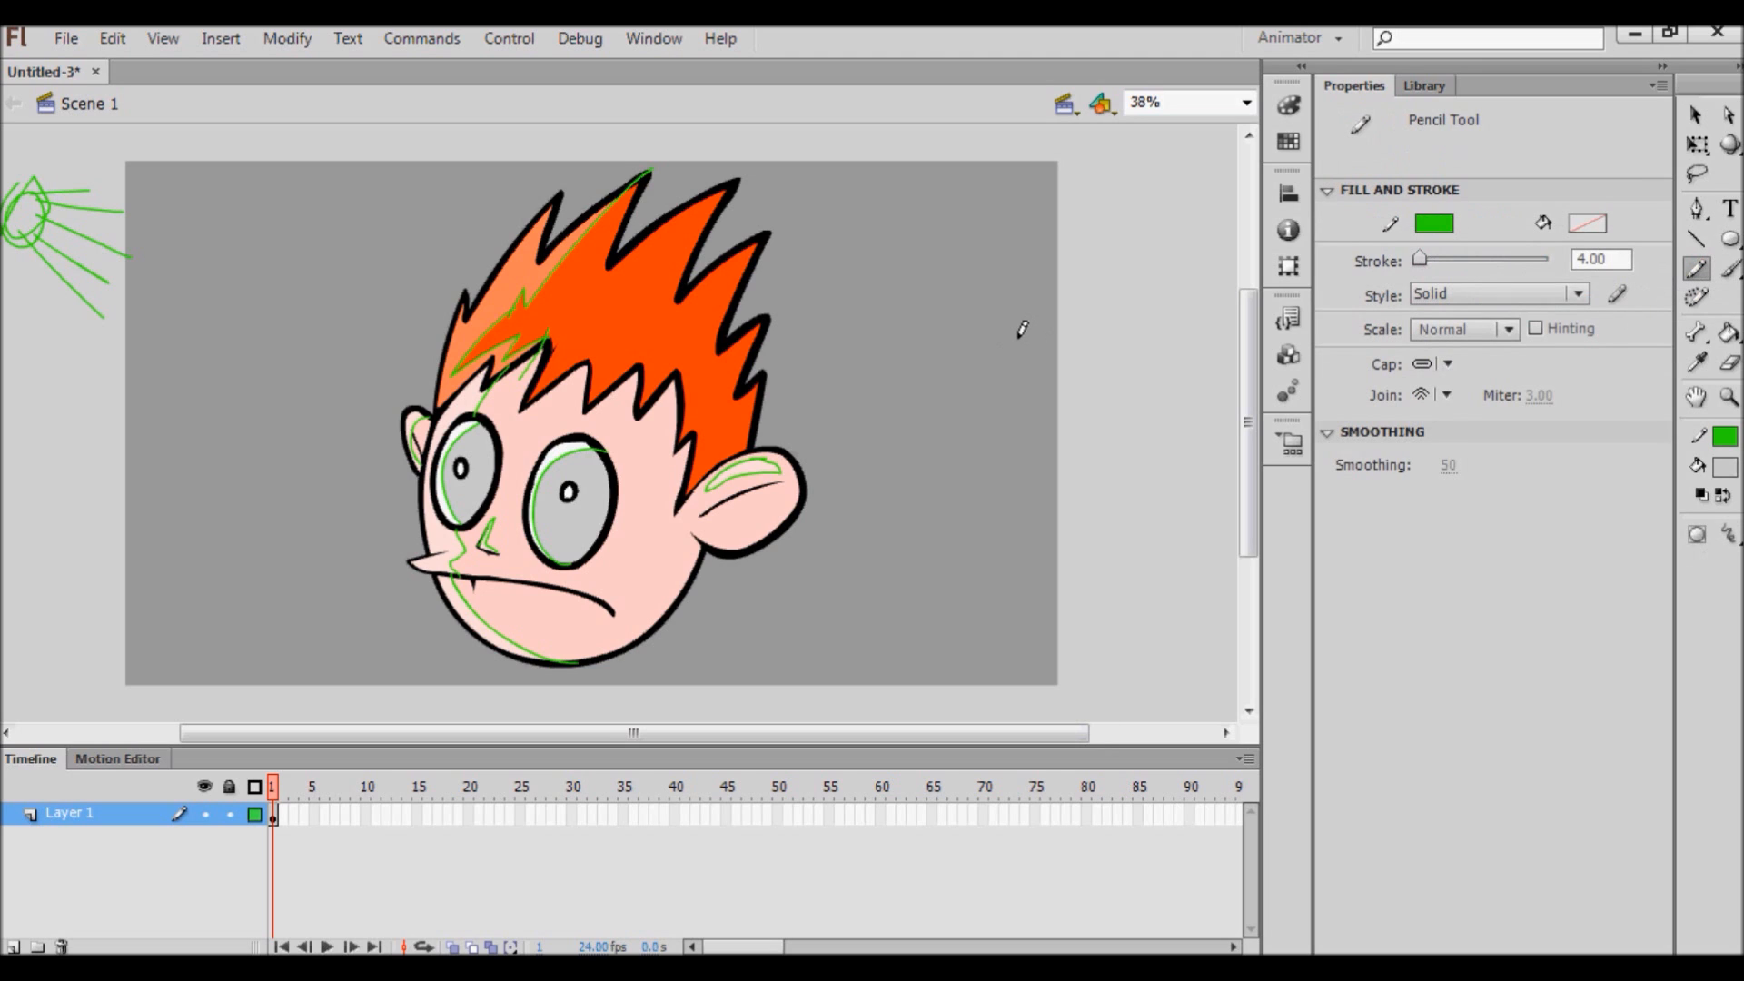
mouse_move(738, 473)
left_mouse_down()
mouse_move(490, 541)
mouse_move(452, 634)
mouse_move(452, 489)
mouse_move(552, 311)
mouse_move(400, 445)
mouse_move(429, 441)
mouse_move(463, 473)
mouse_move(516, 584)
mouse_move(570, 529)
mouse_move(720, 498)
mouse_move(529, 465)
mouse_move(409, 477)
left_mouse_up()
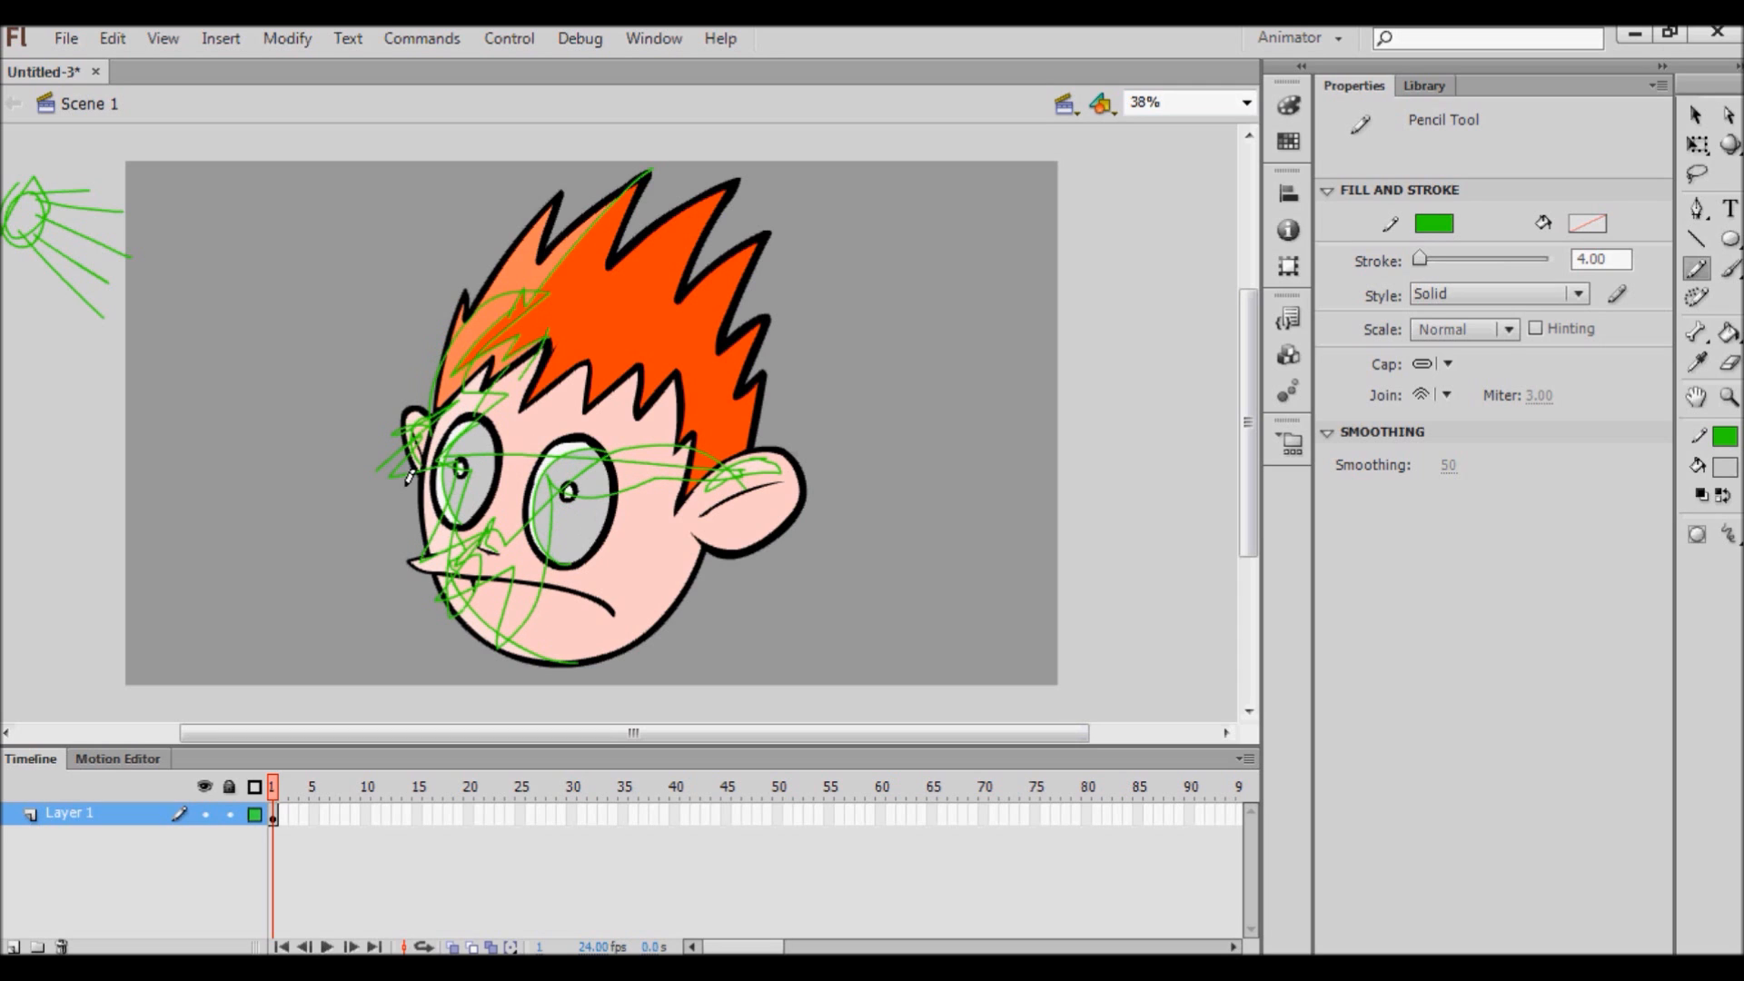
mouse_move(43, 167)
left_mouse_down()
mouse_move(41, 266)
mouse_move(203, 271)
left_mouse_up()
left_click_drag(224, 380, 413, 493)
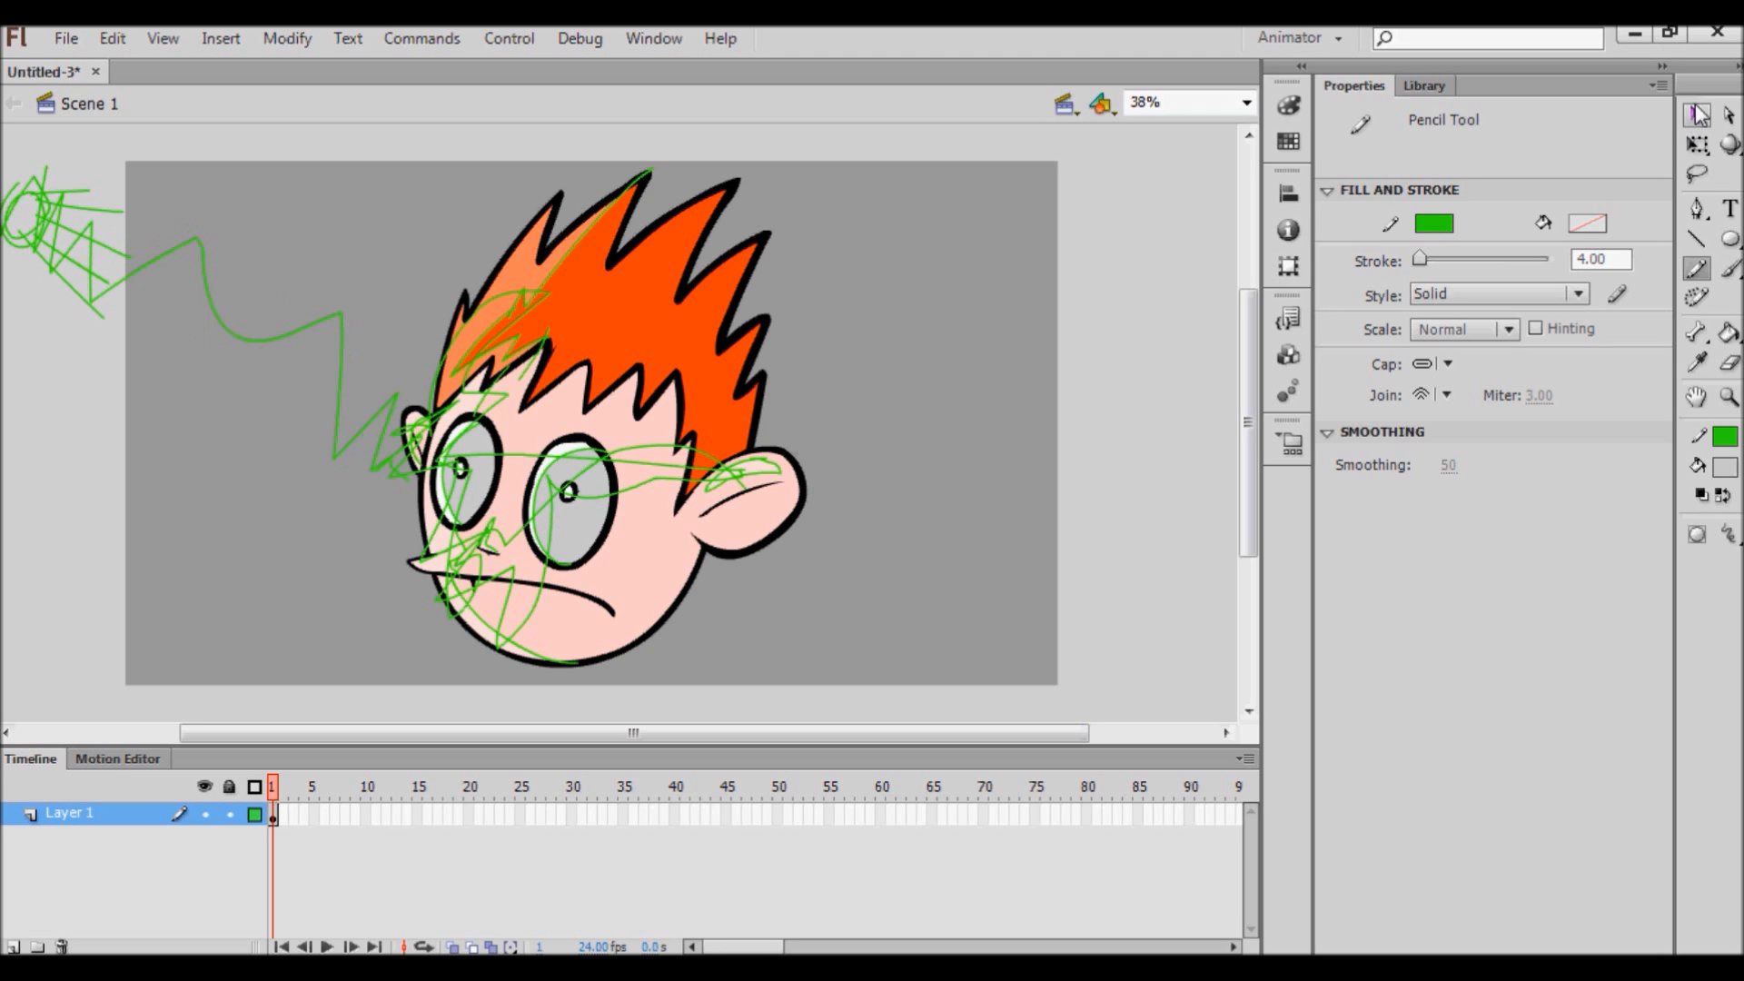
Select the whole connected green guide stroke and delete it, leaving only the shaded artwork.
left_click(1698, 114)
double_click(398, 396)
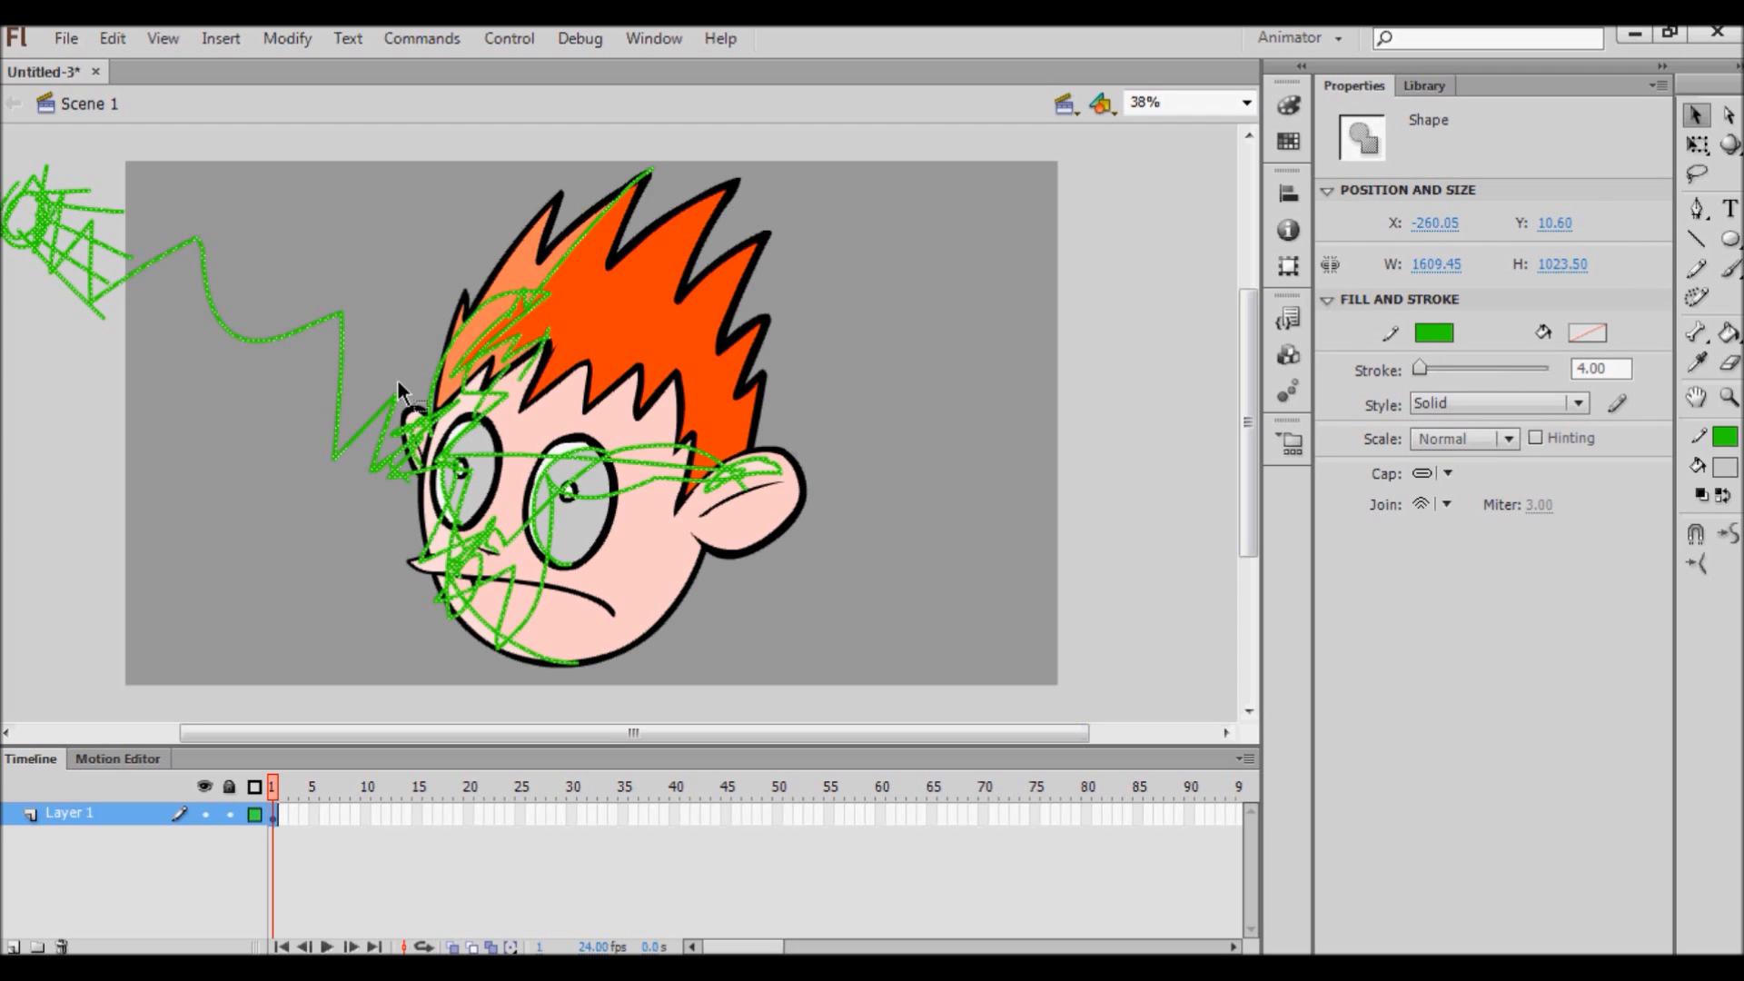
key("Delete")
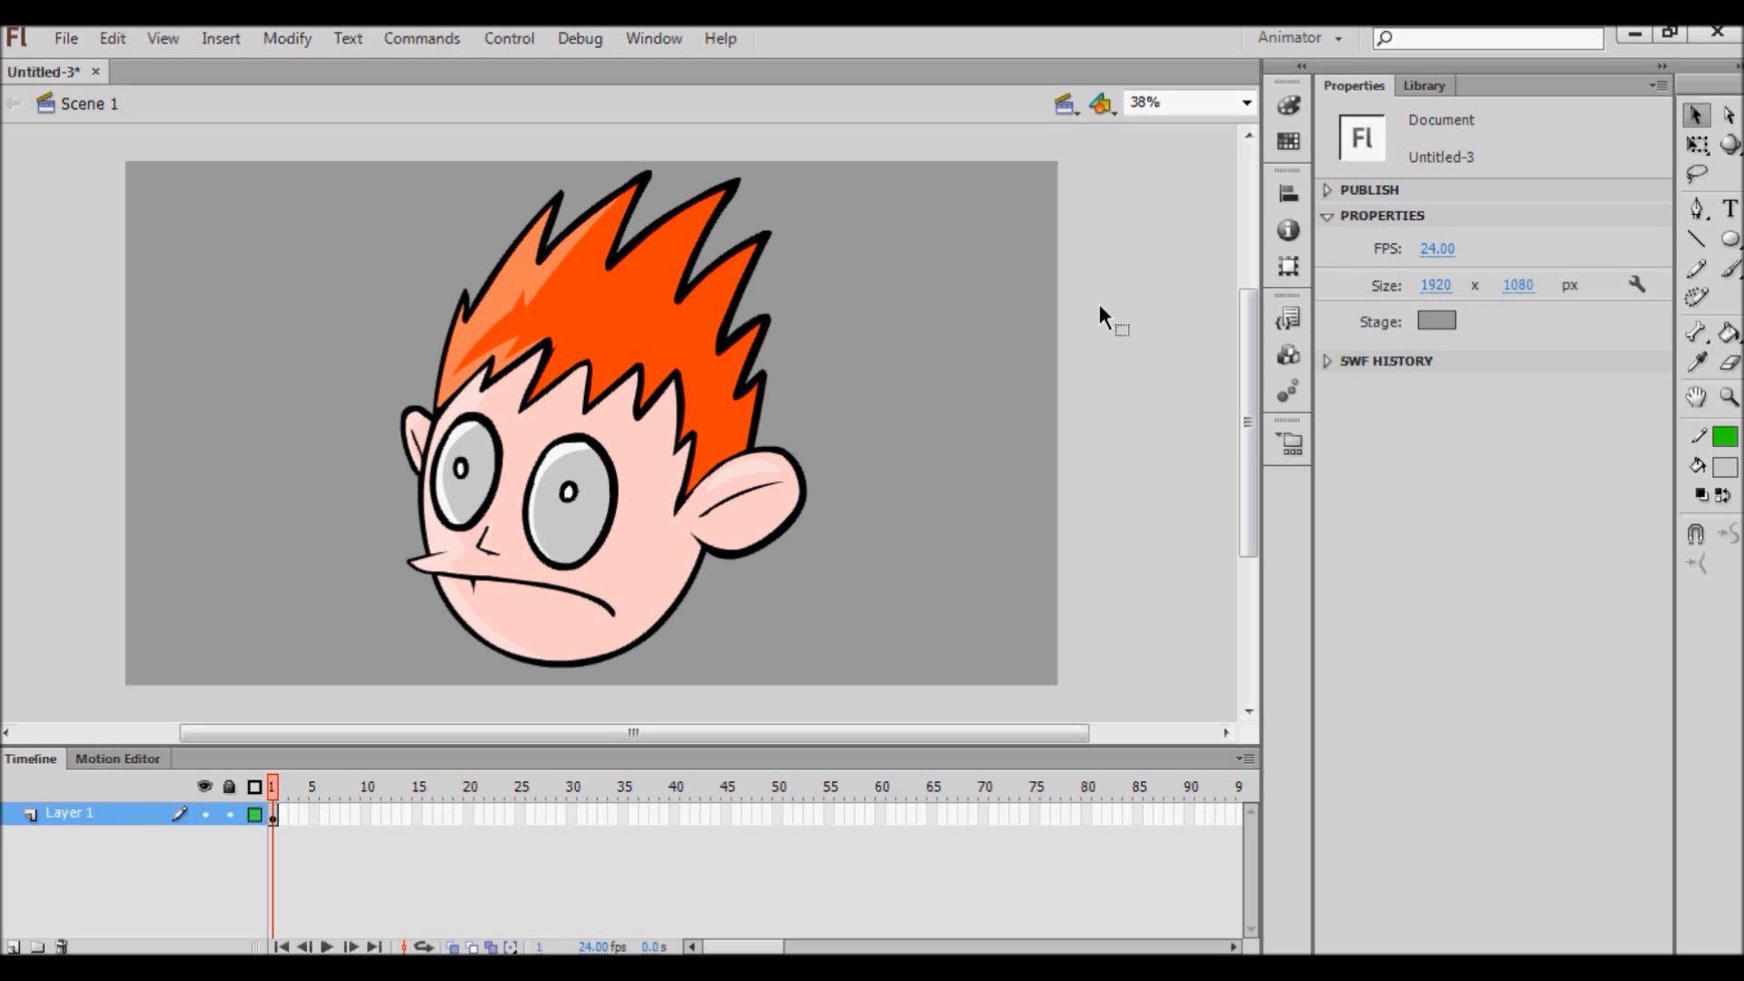
Set the Brush tool's fill to black and paint freehand zigzag and looping test strokes on both sides of the head.
key("b")
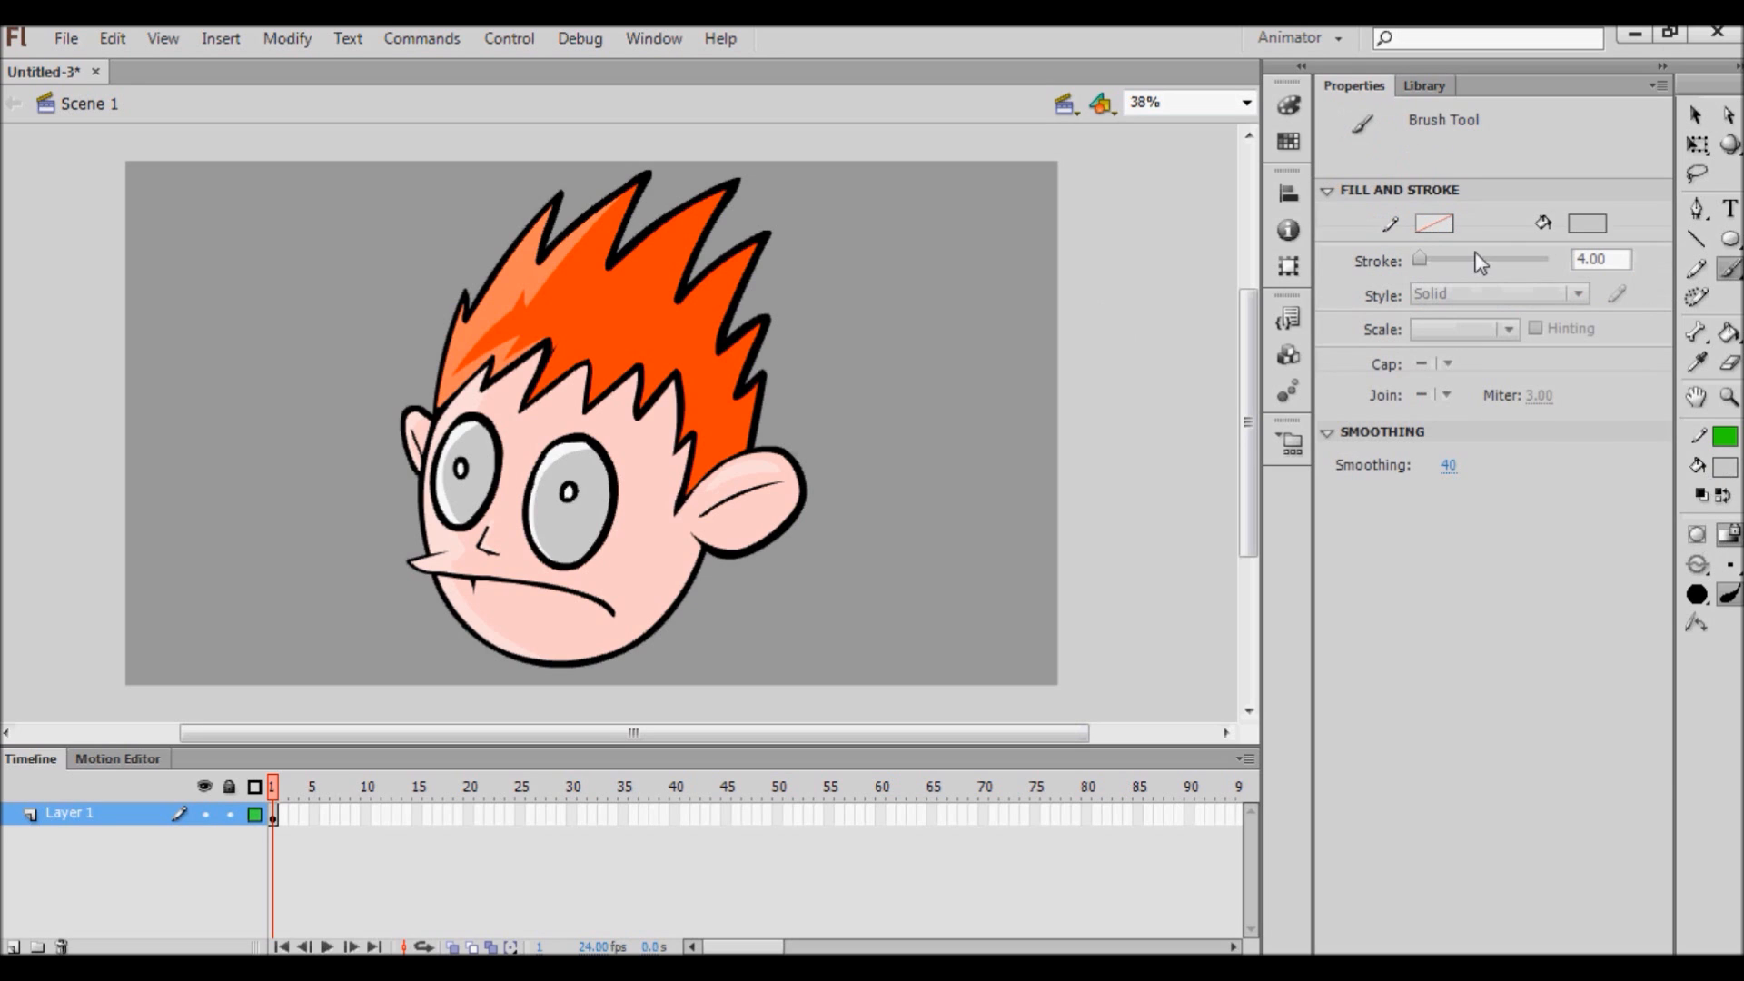
left_click(1376, 527)
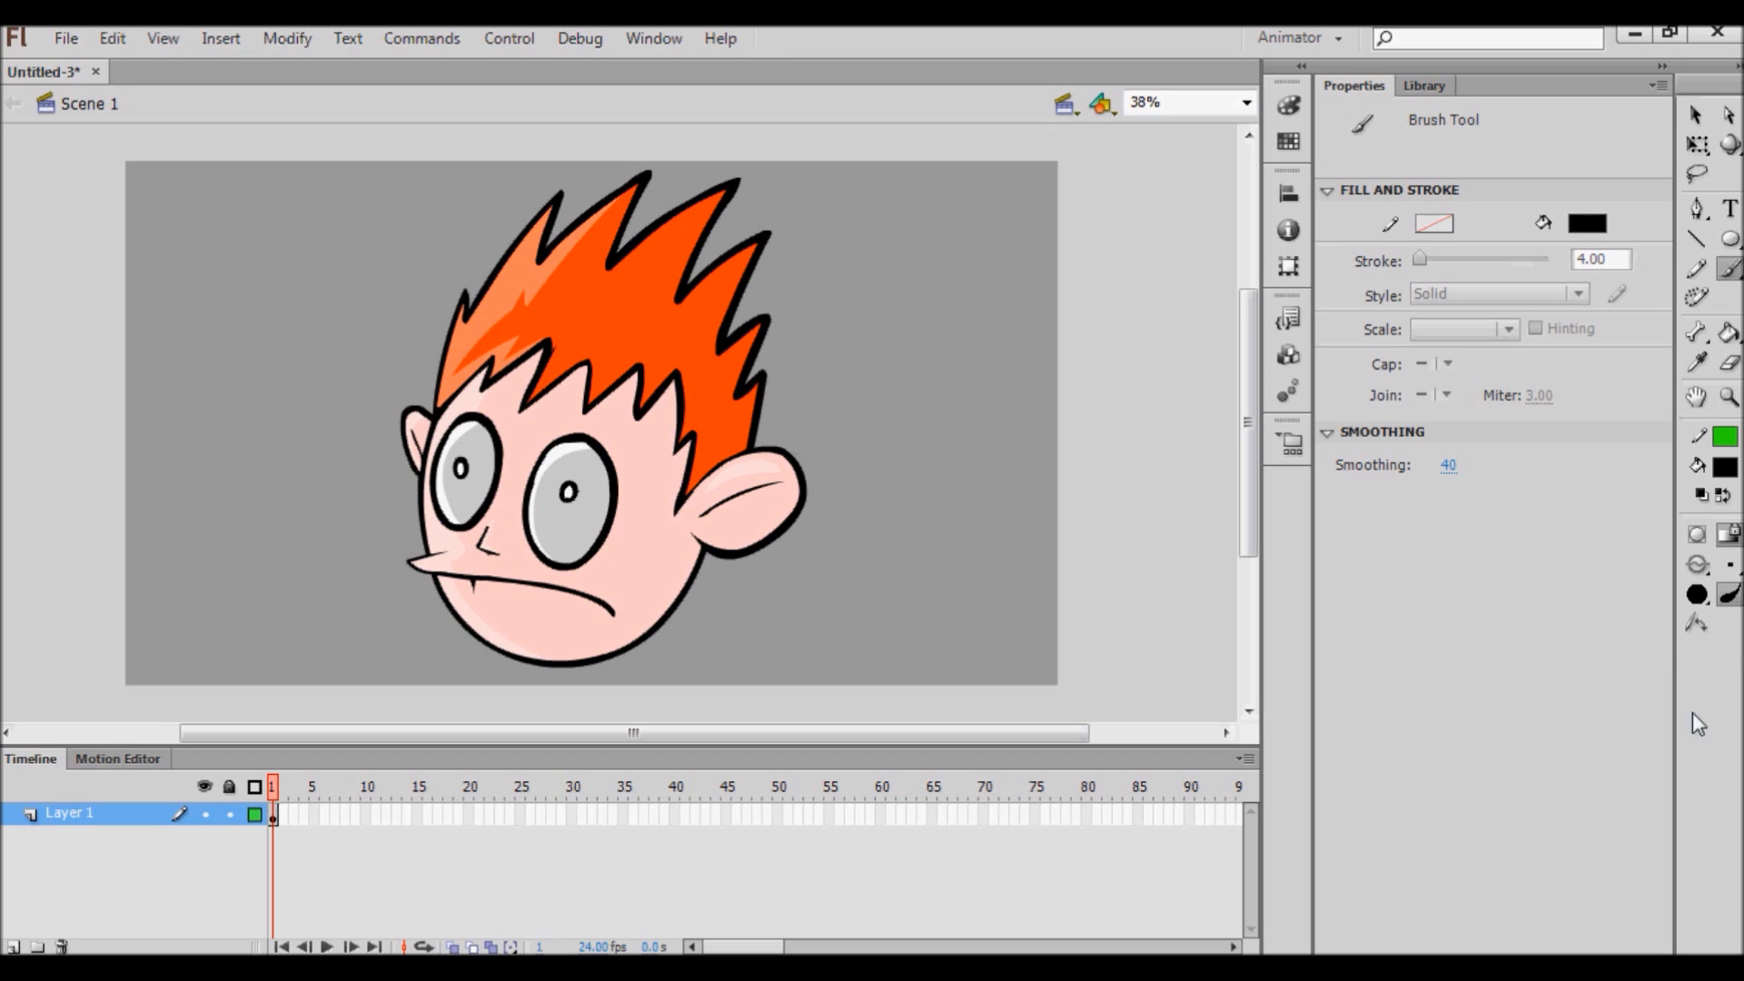
left_click(1729, 599)
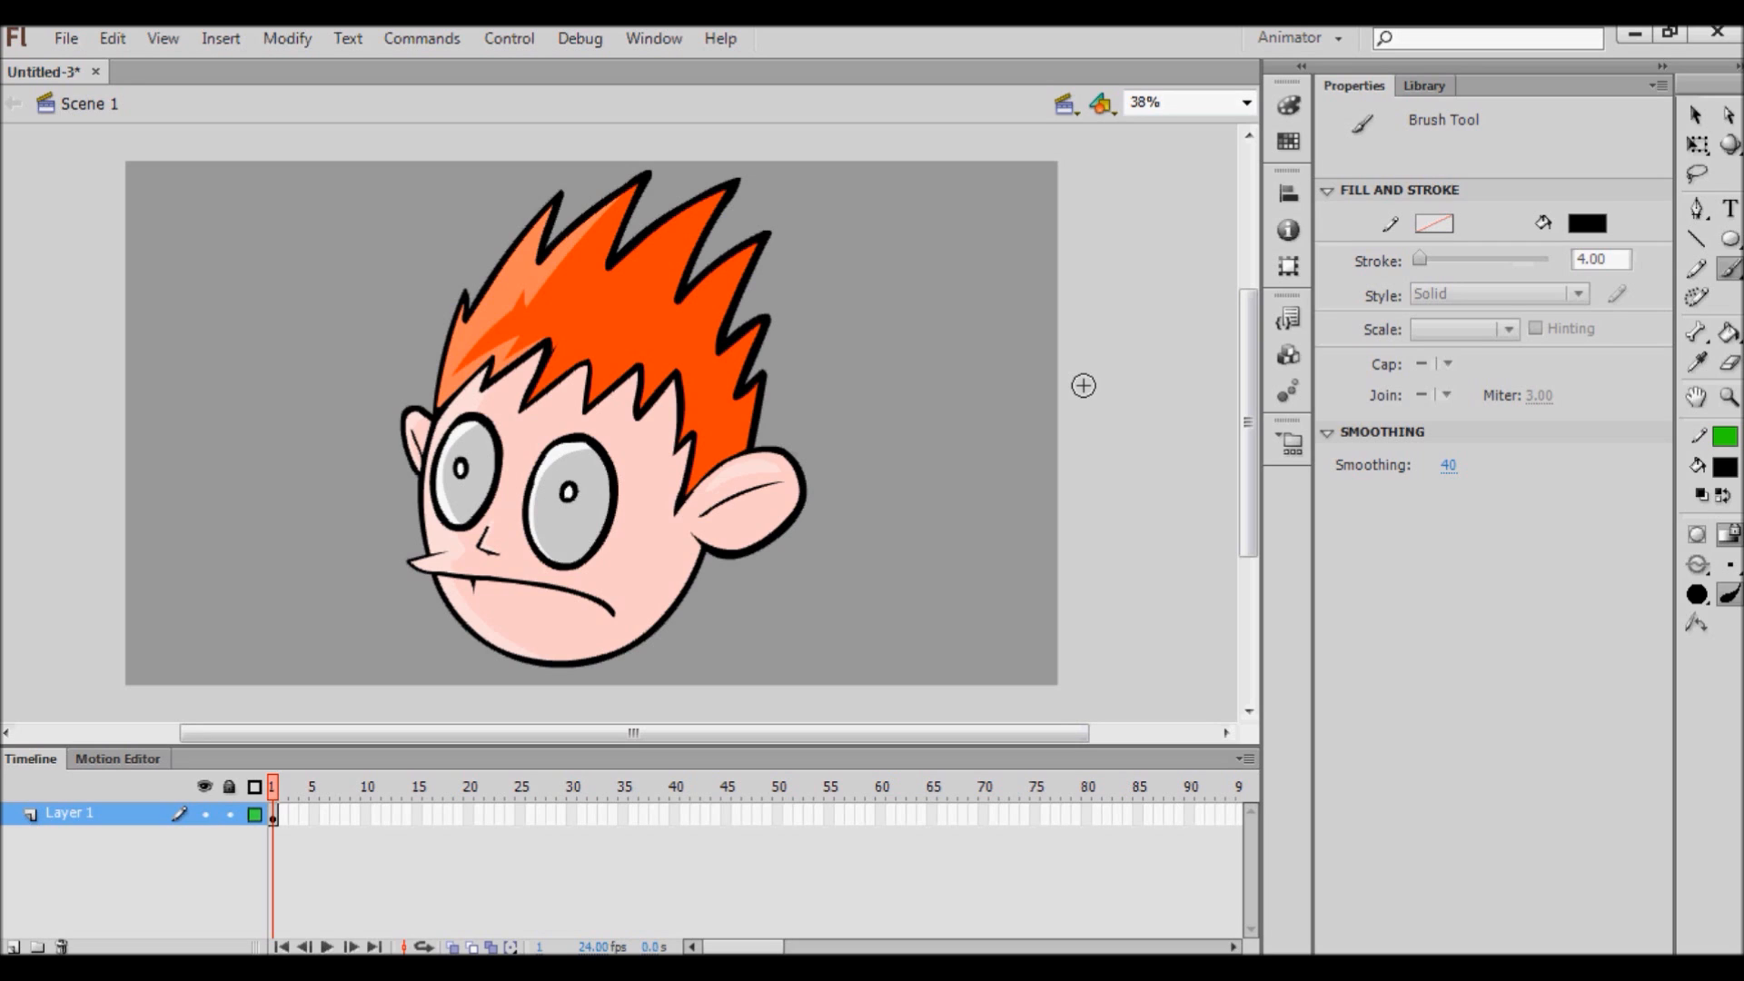
mouse_move(1045, 252)
left_mouse_down()
mouse_move(952, 540)
mouse_move(1157, 231)
mouse_move(1008, 538)
mouse_move(996, 615)
left_mouse_up()
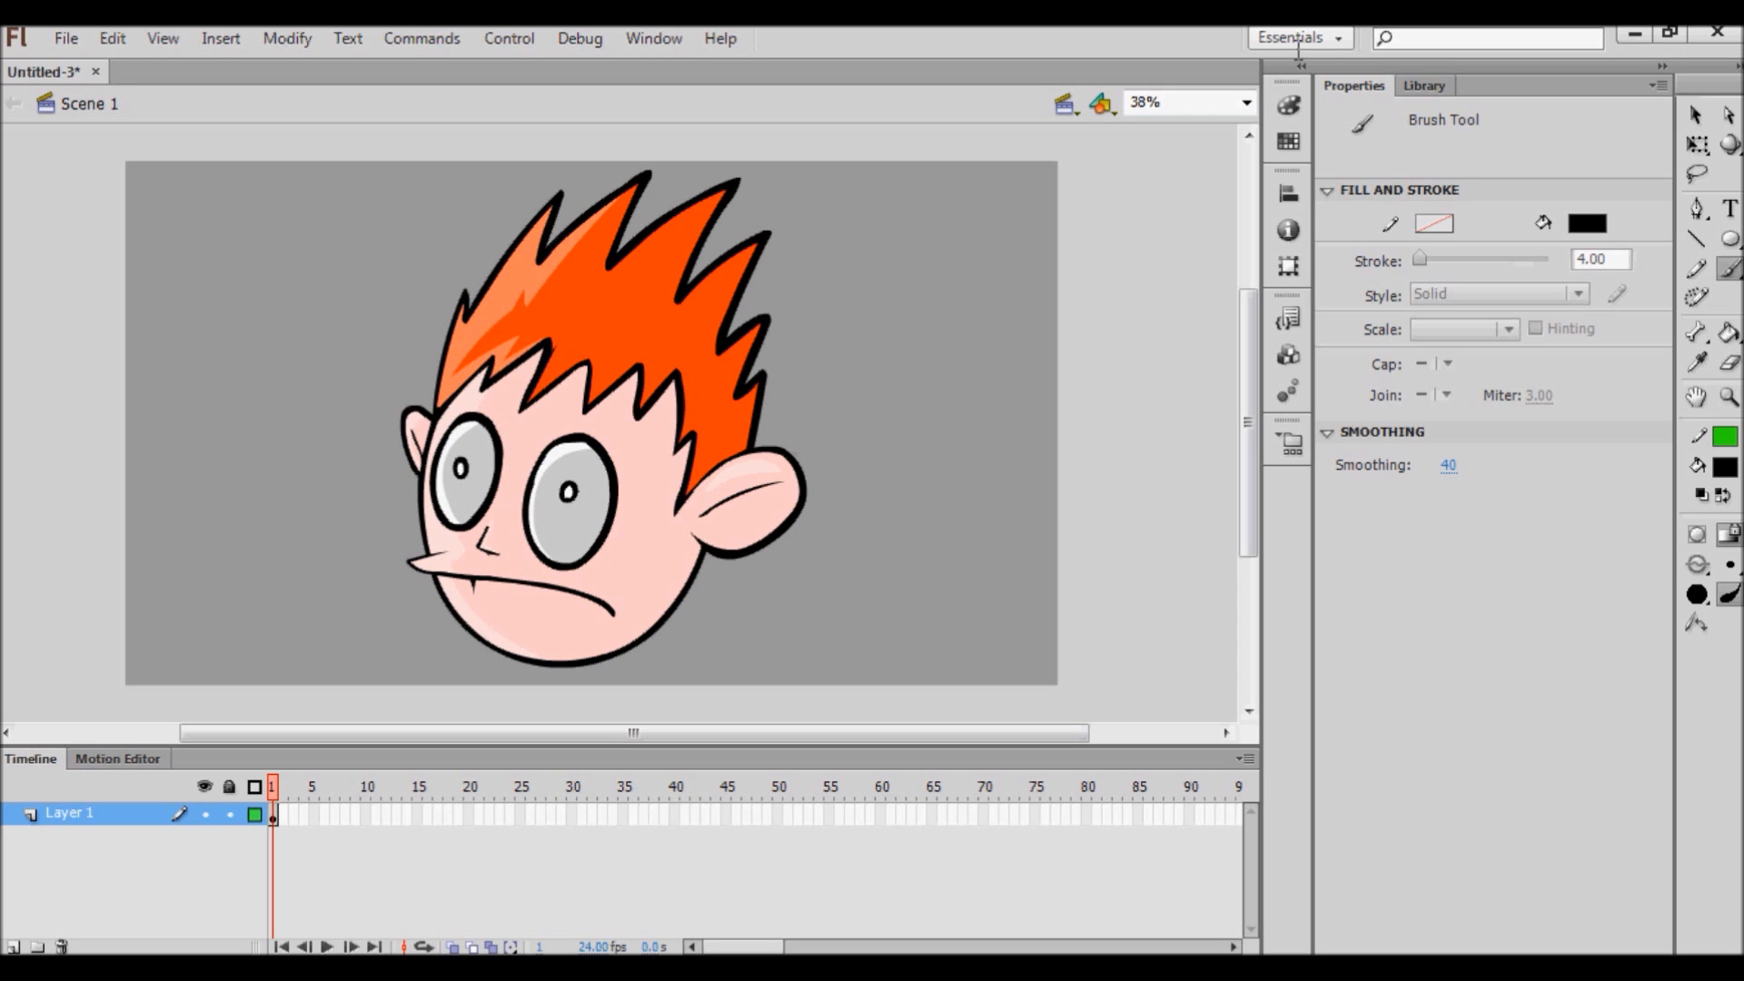
mouse_move(981, 233)
left_mouse_down()
mouse_move(899, 368)
mouse_move(1008, 259)
mouse_move(919, 420)
left_mouse_up()
mouse_move(1009, 320)
left_mouse_down()
mouse_move(925, 574)
mouse_move(1022, 676)
mouse_move(1122, 674)
left_mouse_up()
left_click_drag(1085, 747, 1074, 736)
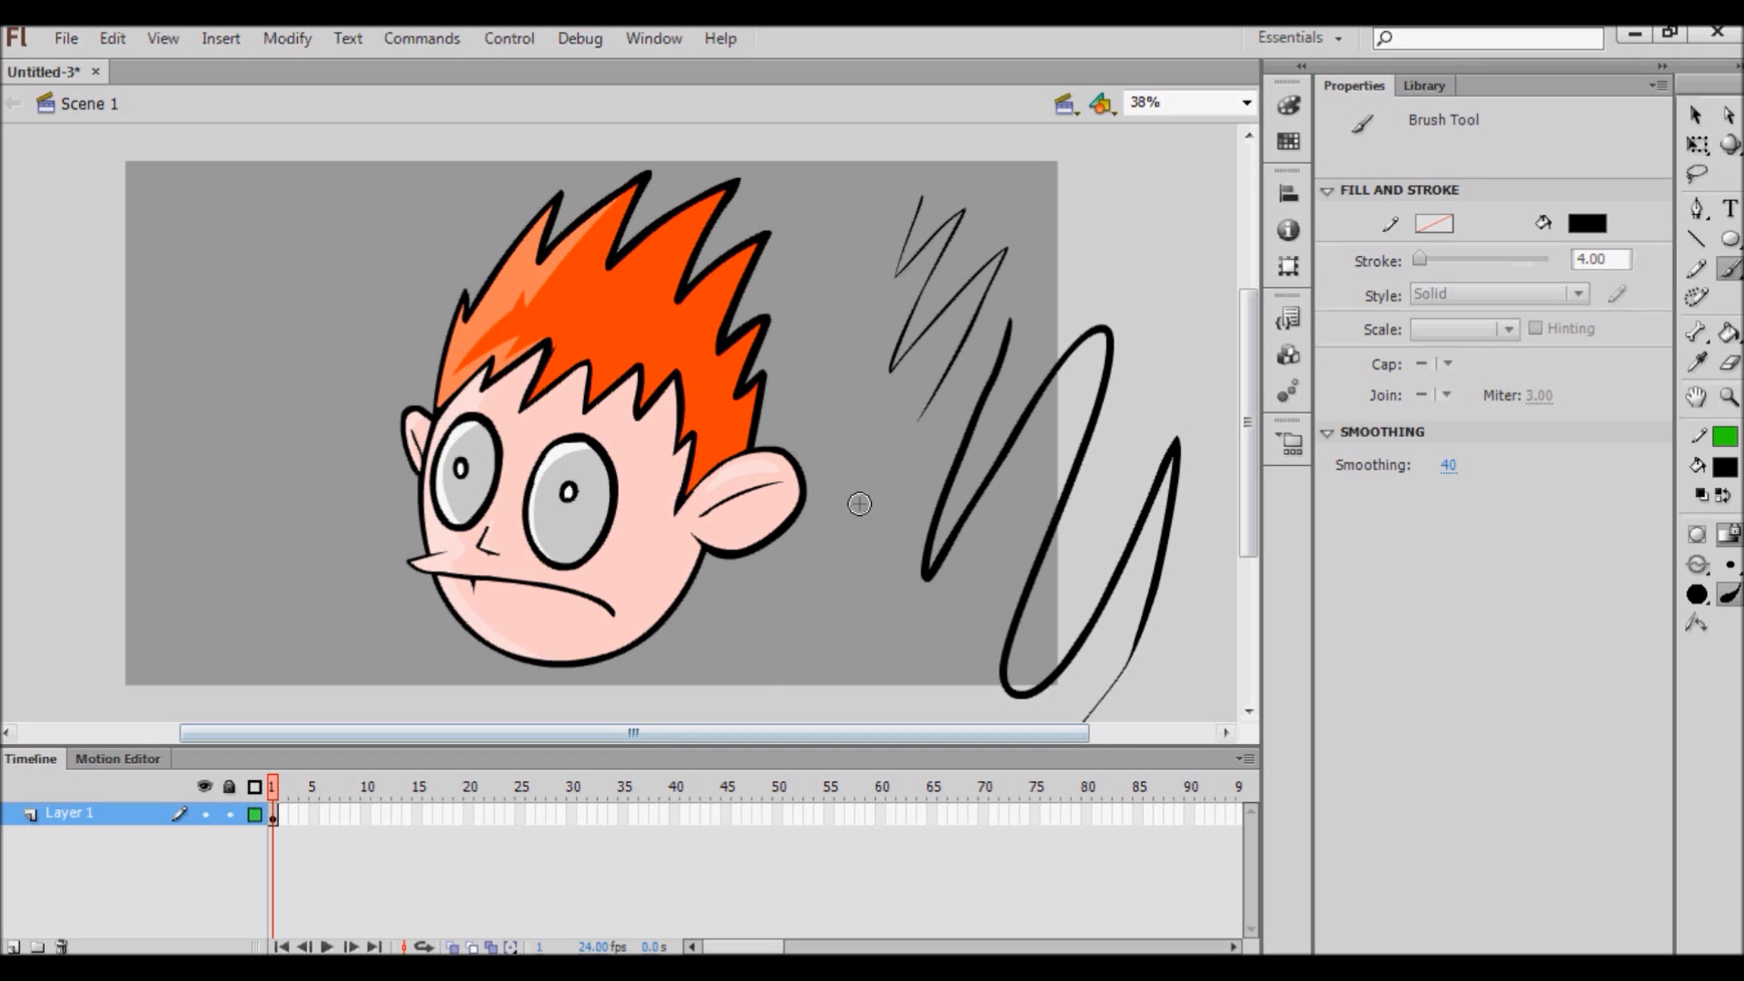
left_click_drag(202, 163, 161, 255)
mouse_move(223, 407)
left_mouse_down()
mouse_move(236, 509)
mouse_move(350, 397)
mouse_move(390, 167)
mouse_move(331, 392)
left_mouse_up()
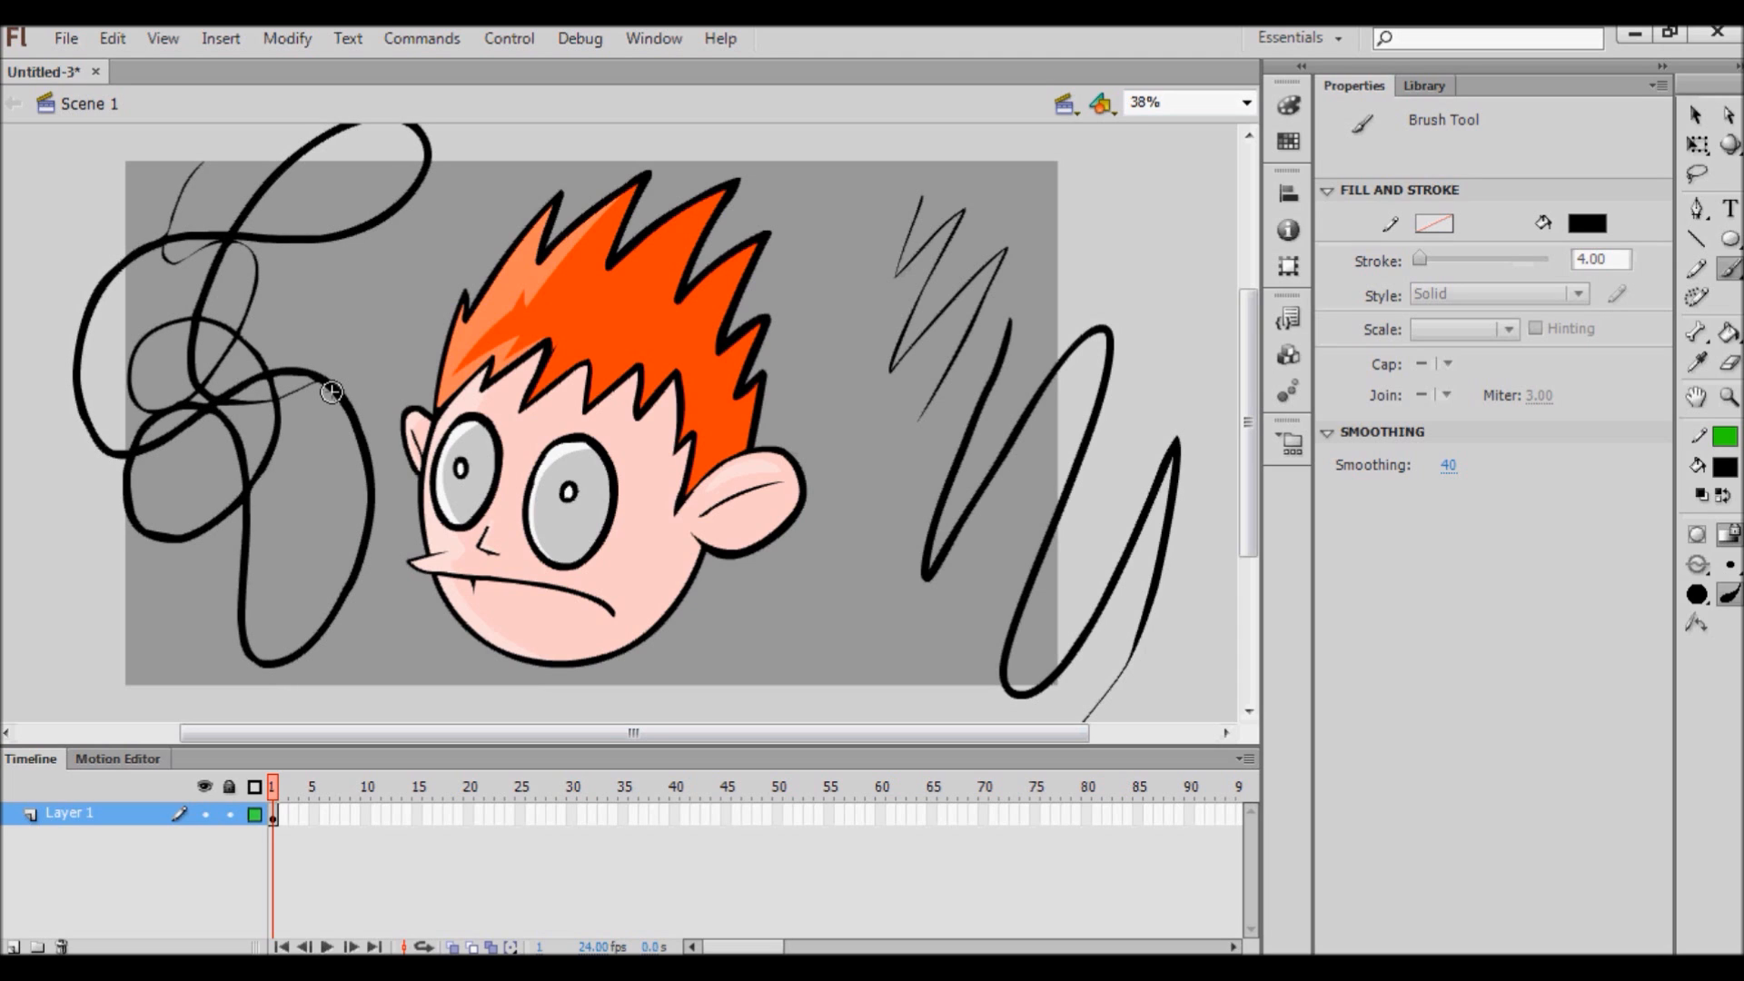
Undo all the black test brush strokes around the head and return to the Selection tool.
key("ctrl+z")
key("ctrl+z")
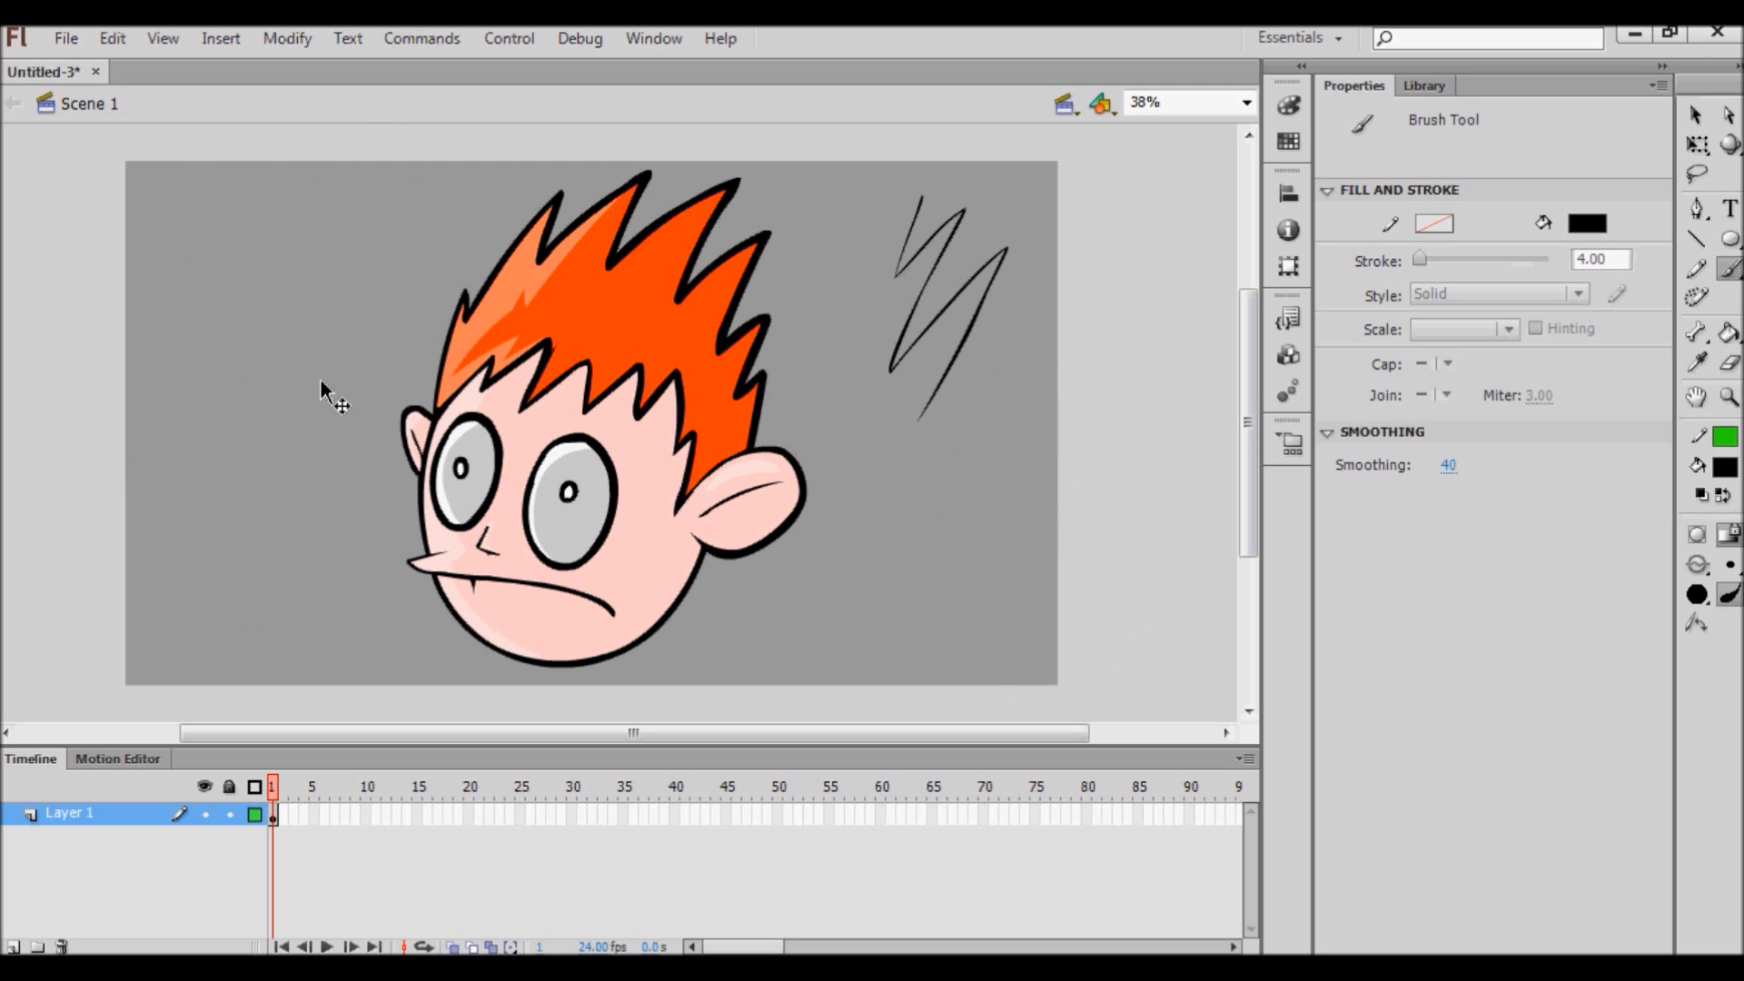
key("ctrl+z")
key("v")
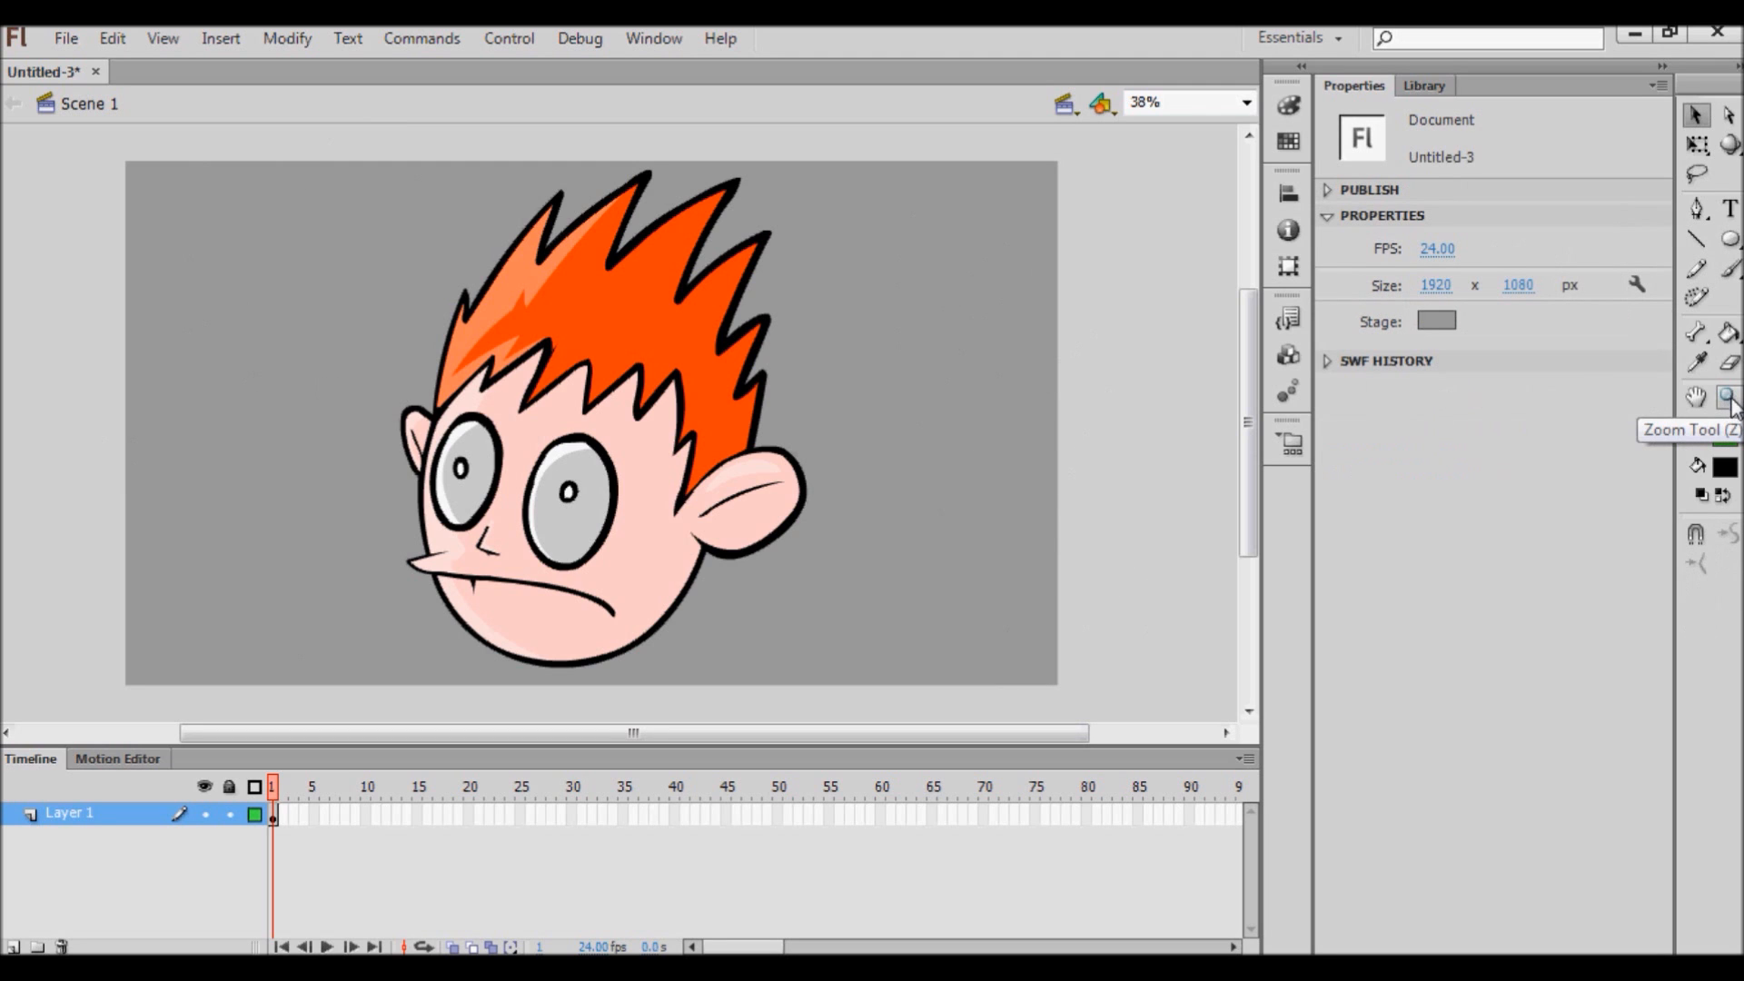